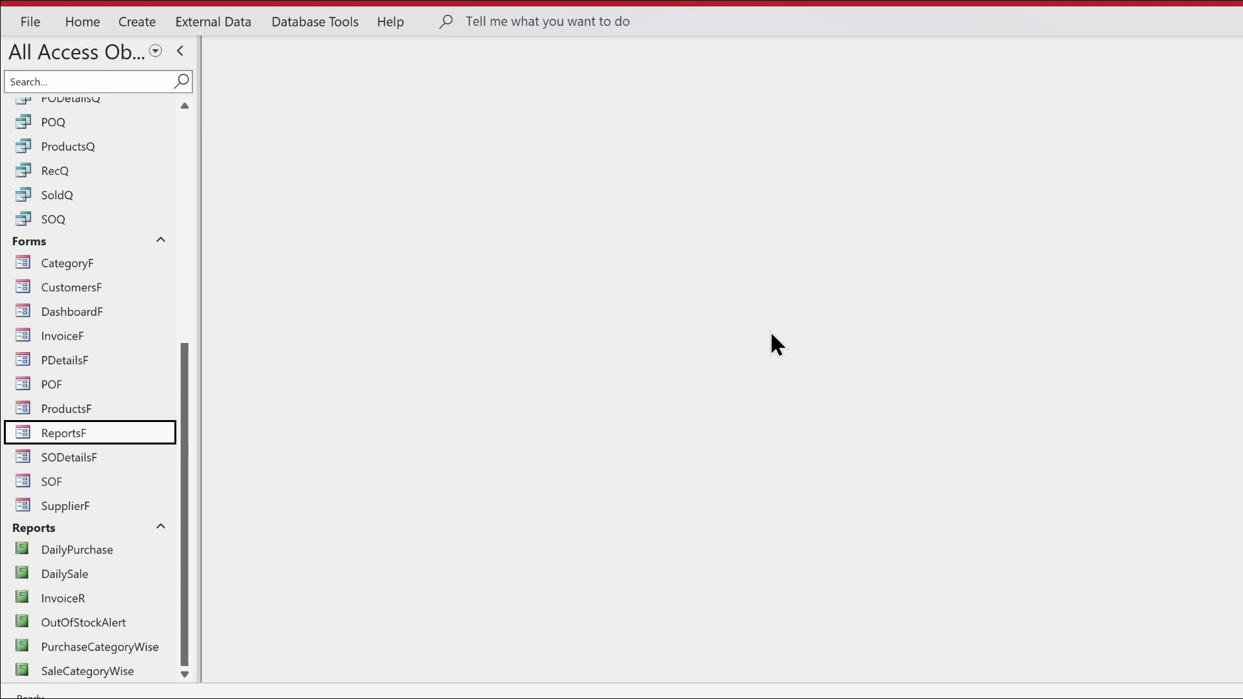
Step: Open the RecQ query, check the received quantity for the Tablet record, and close the query
{"action": "scroll", "coordinate": [87, 447], "scroll_direction": "up", "scroll_amount": 2}
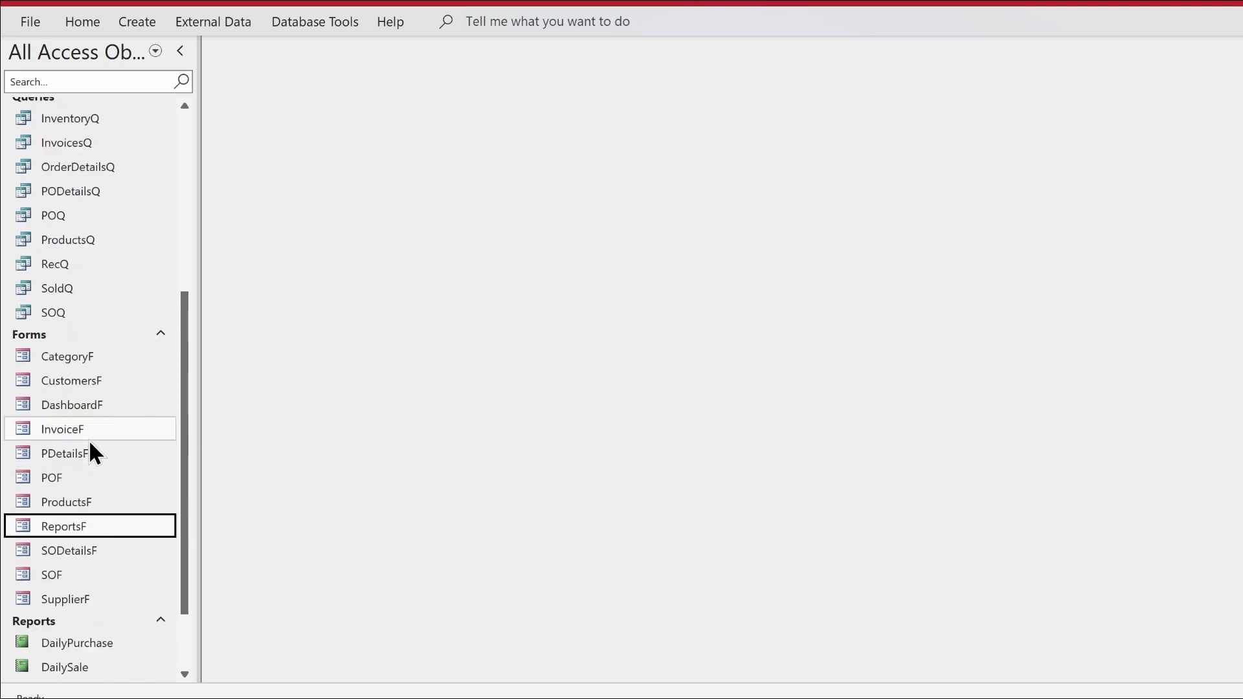
{"action": "scroll", "coordinate": [89, 444], "scroll_direction": "up", "scroll_amount": 3}
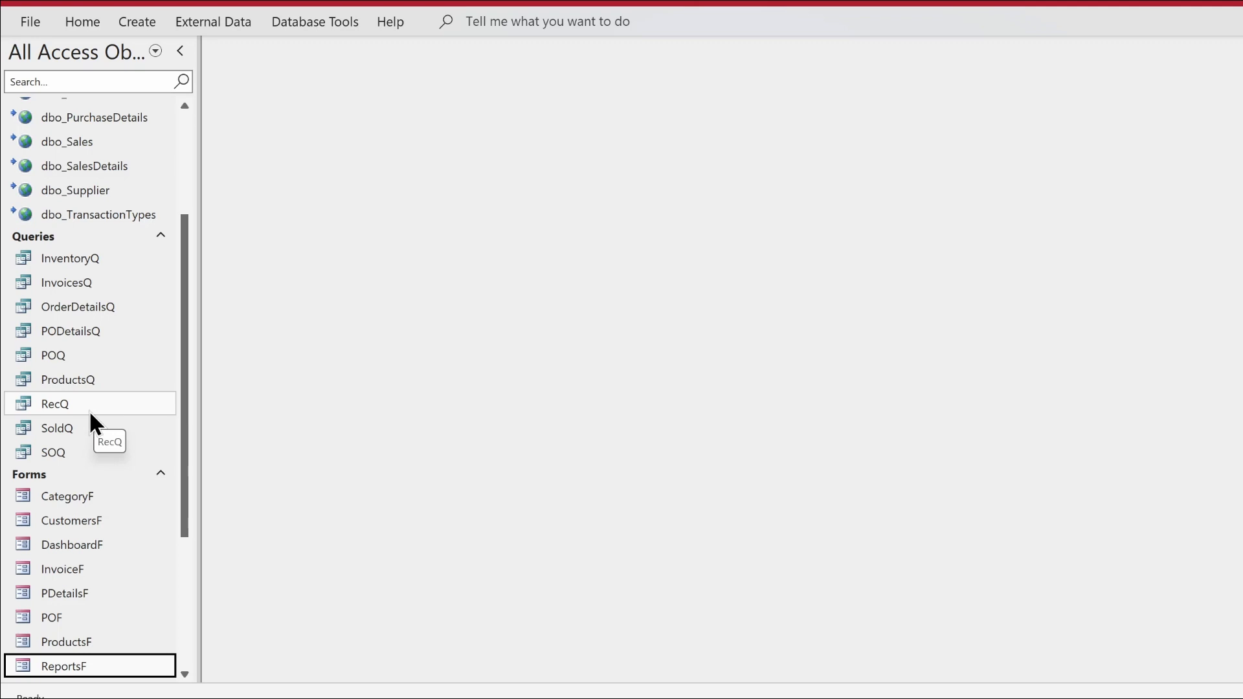
{"action": "double_click", "coordinate": [88, 410]}
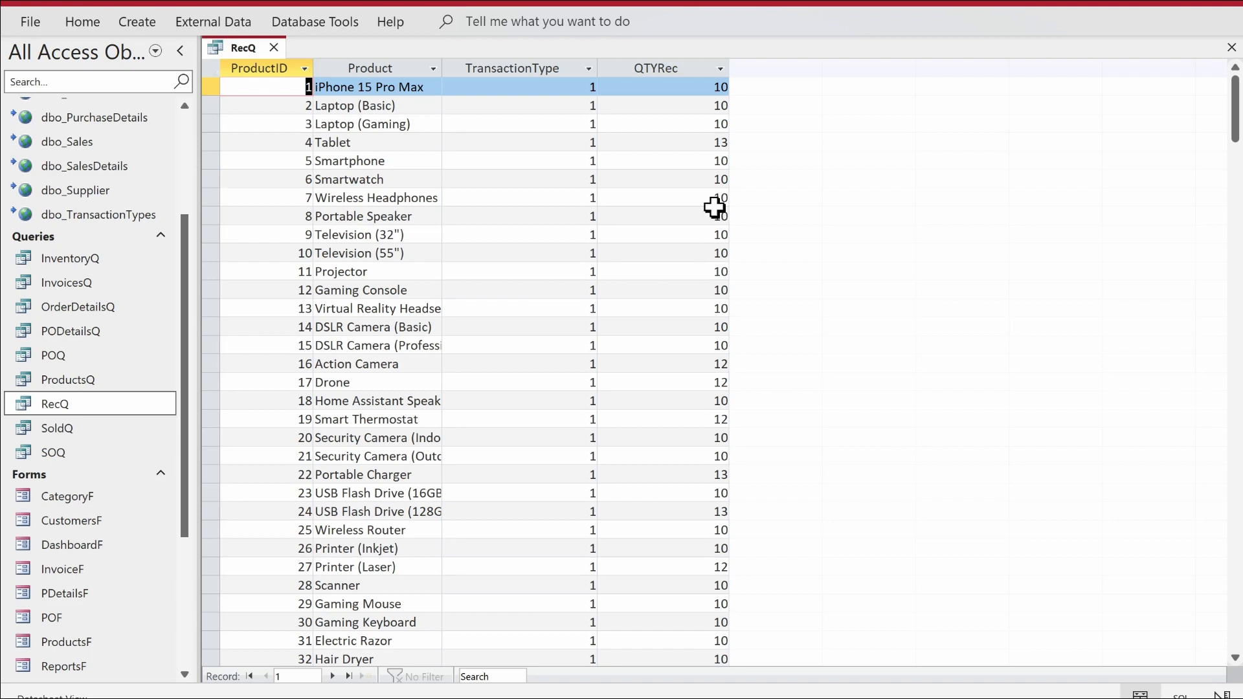
{"action": "left_click", "coordinate": [712, 144]}
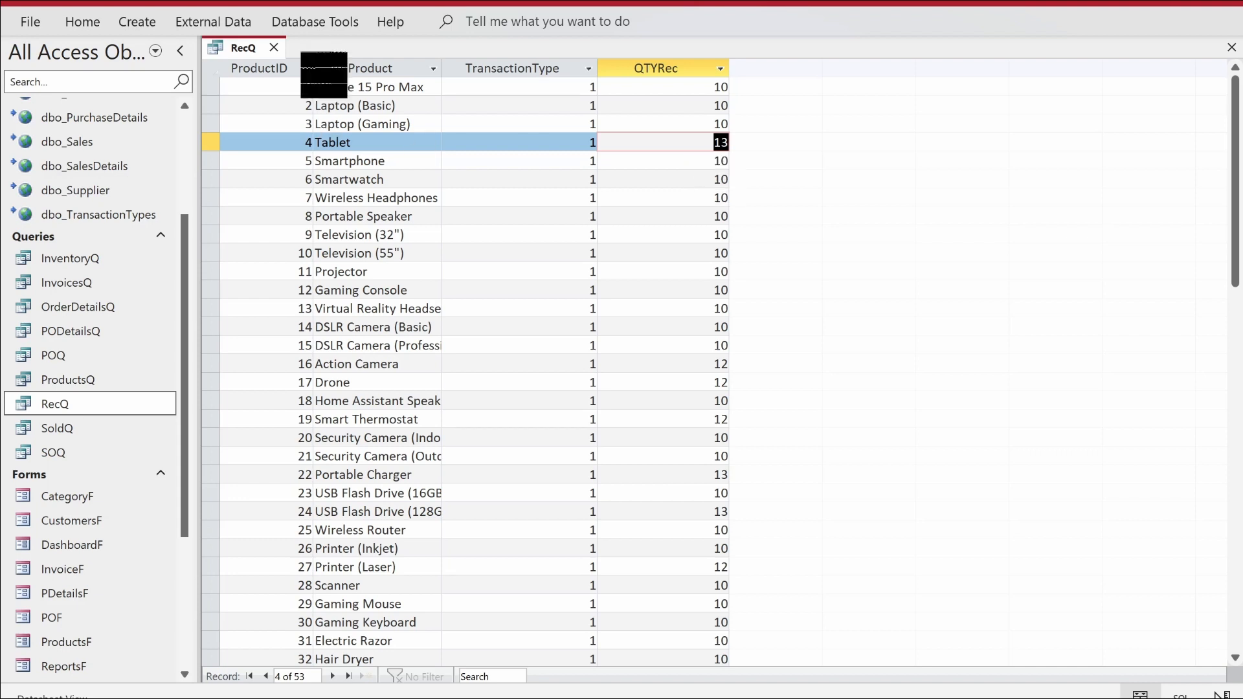
{"action": "left_click", "coordinate": [274, 47]}
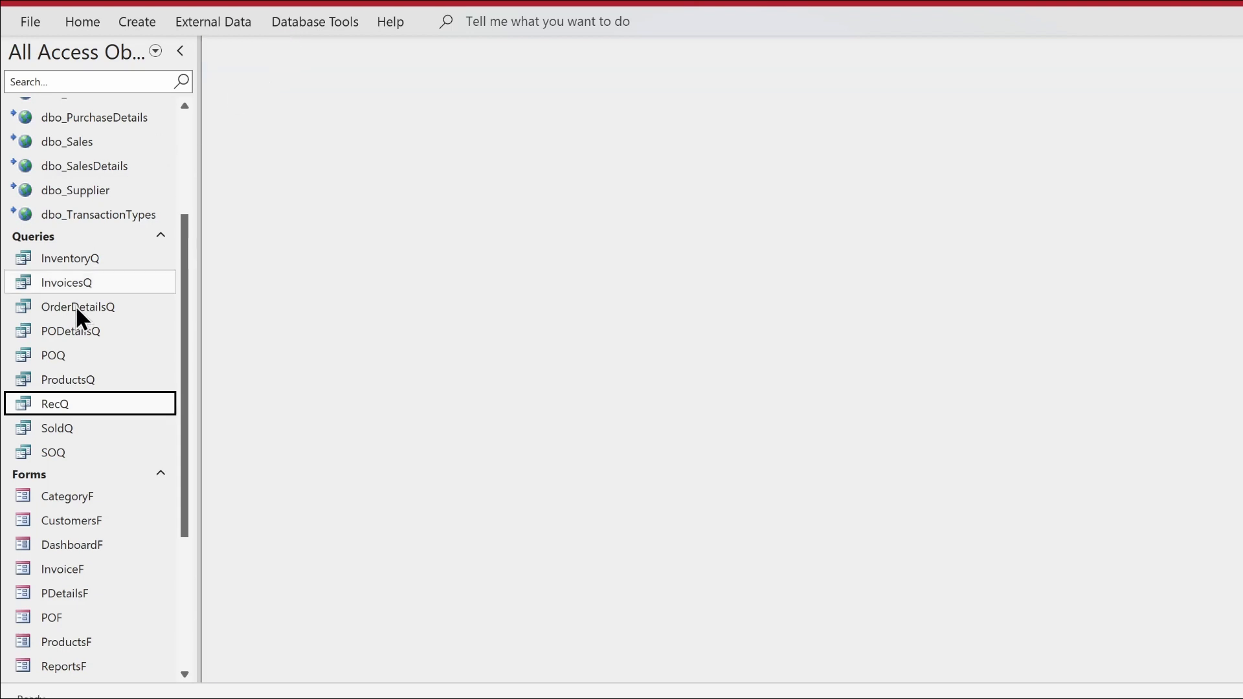
Step: Open the InventoryQ query and examine its ProductID, Product and ATP columns
{"action": "double_click", "coordinate": [91, 260]}
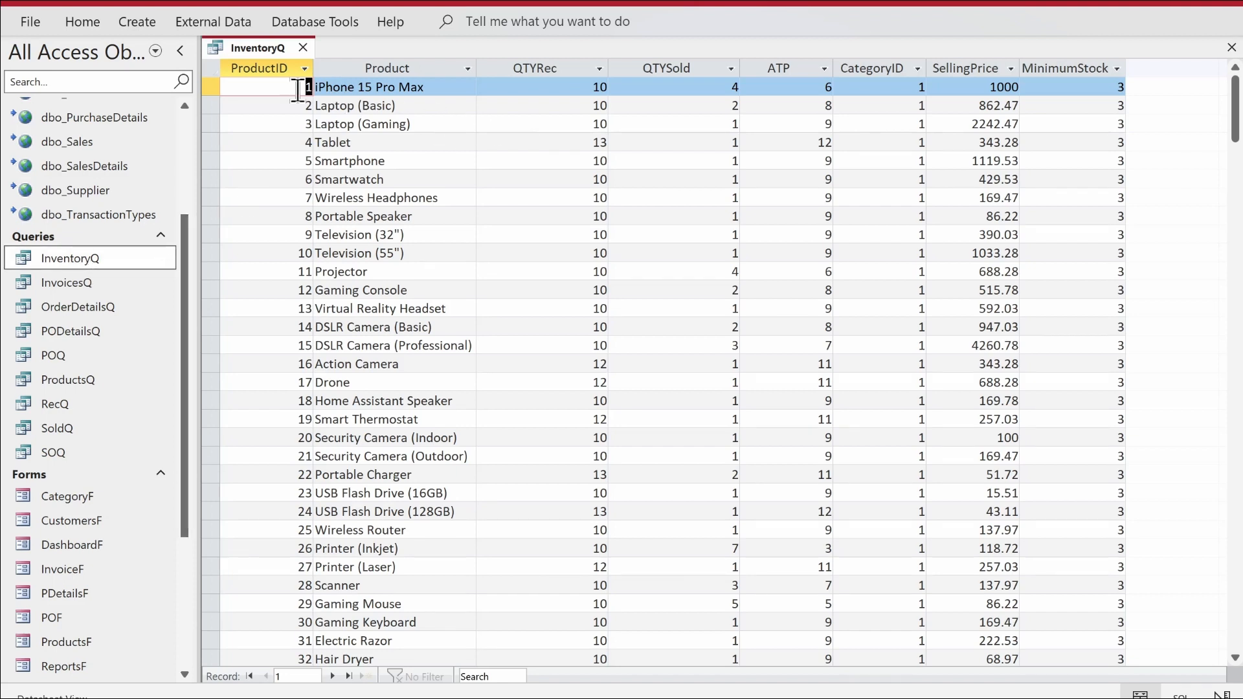
{"action": "left_click_drag", "start_coordinate": [277, 69], "coordinate": [363, 70]}
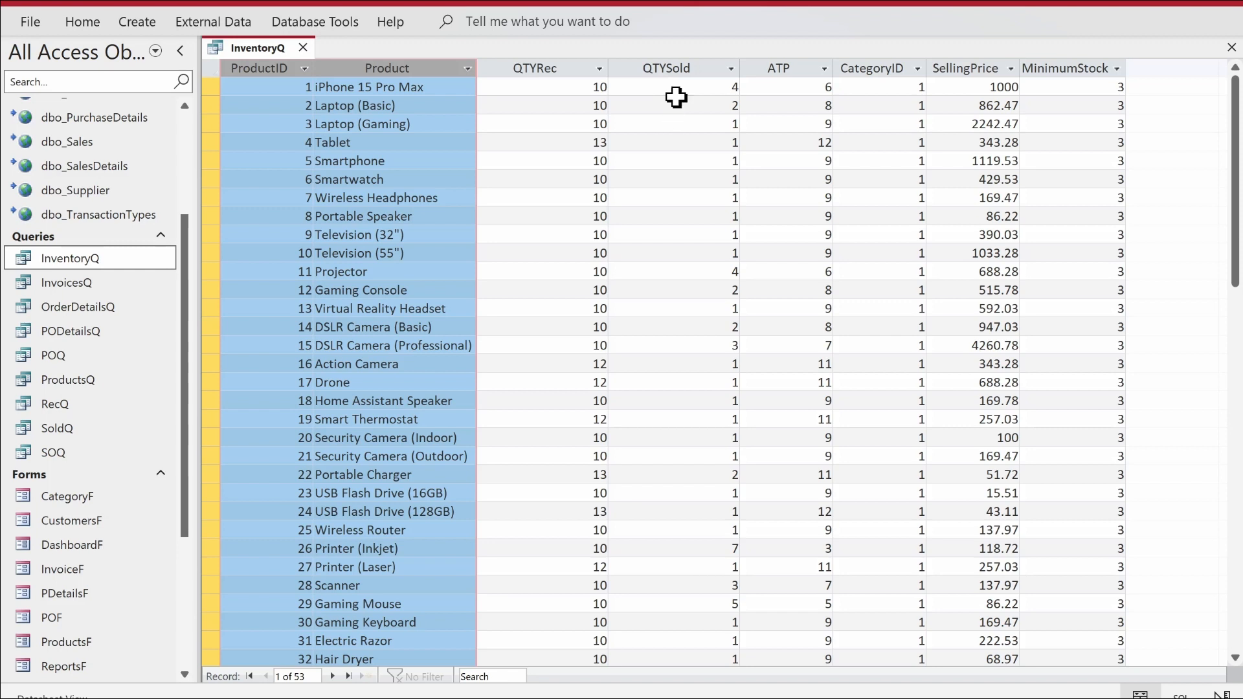
{"action": "left_click", "coordinate": [795, 69]}
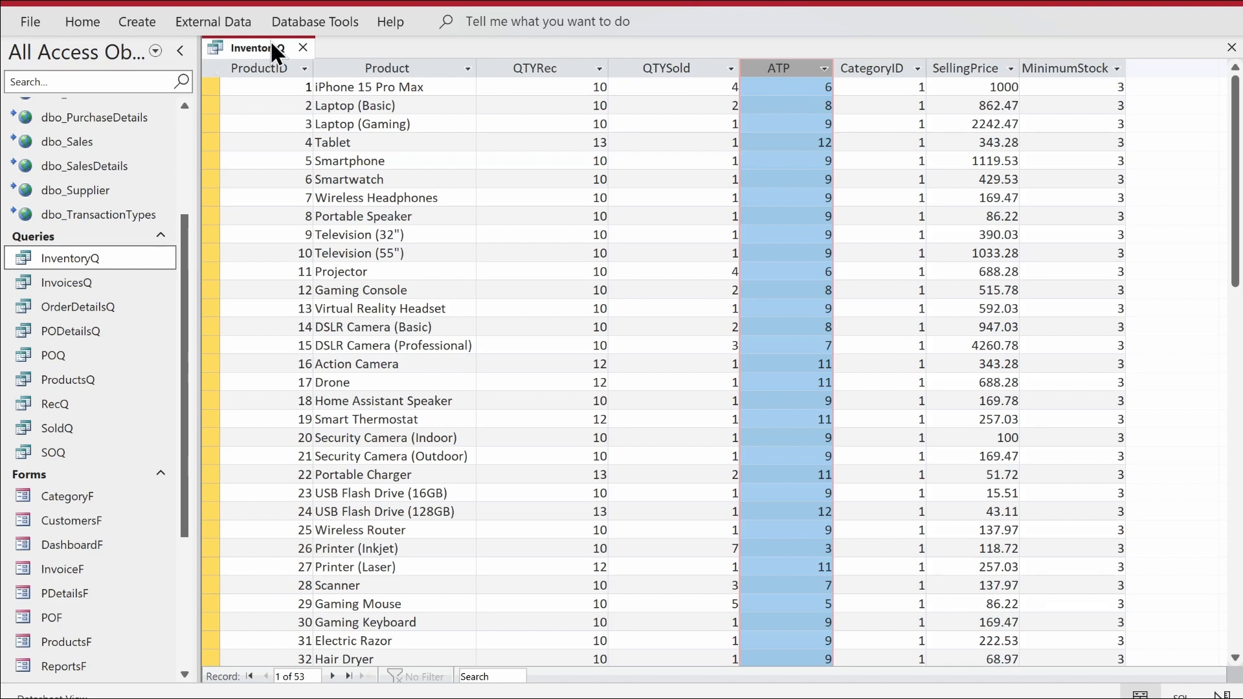
Step: Switch InventoryQ to Design View, close the Property Sheet, and add the CostPrice field from dbo_Products to the query grid
{"action": "right_click", "coordinate": [247, 45]}
{"action": "left_click", "coordinate": [320, 144]}
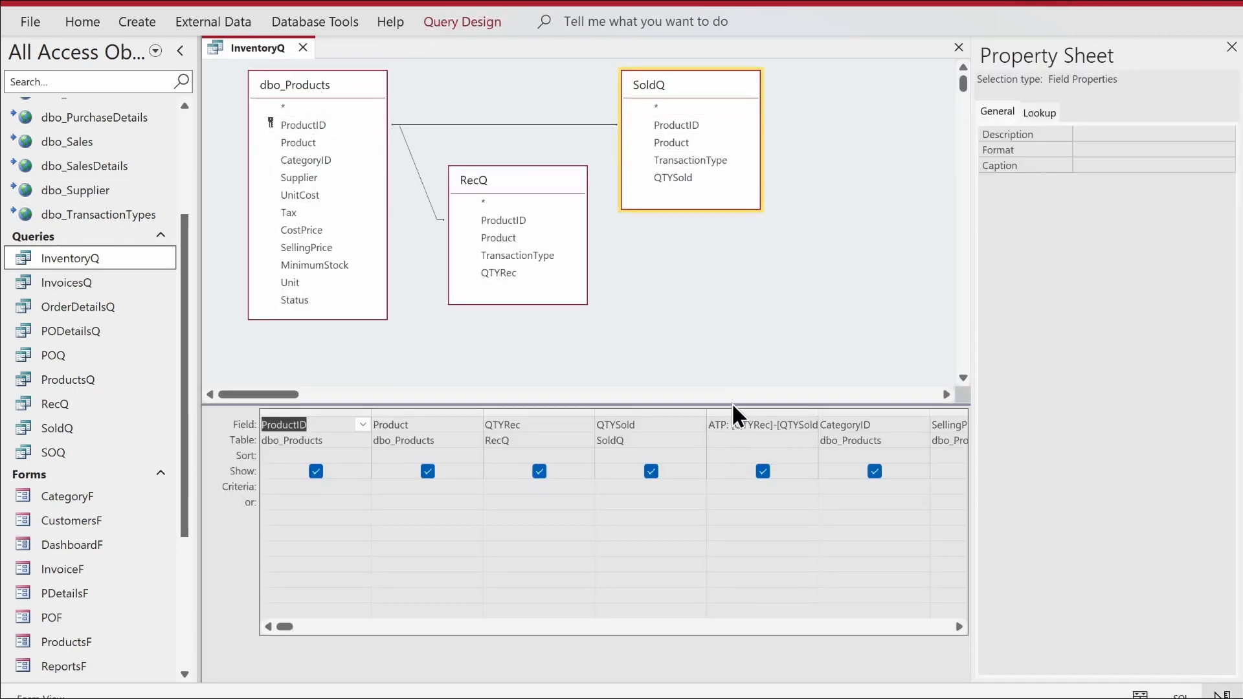
{"action": "left_click", "coordinate": [1232, 47]}
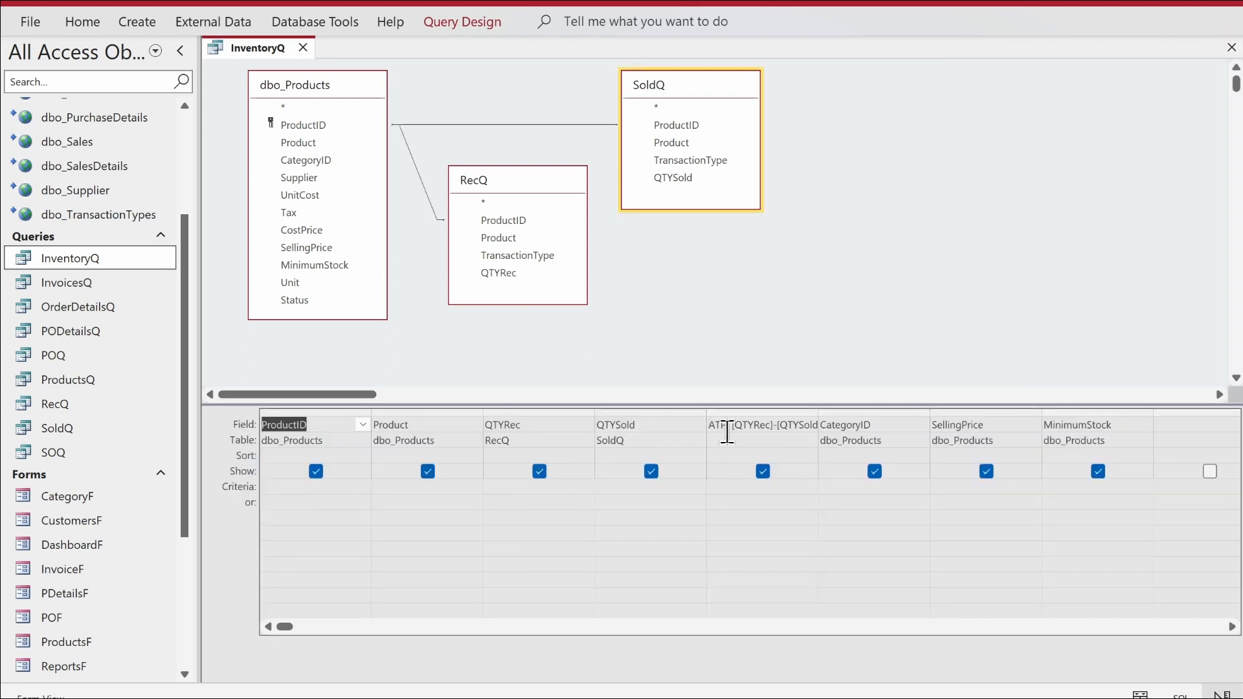
{"action": "double_click", "coordinate": [290, 230]}
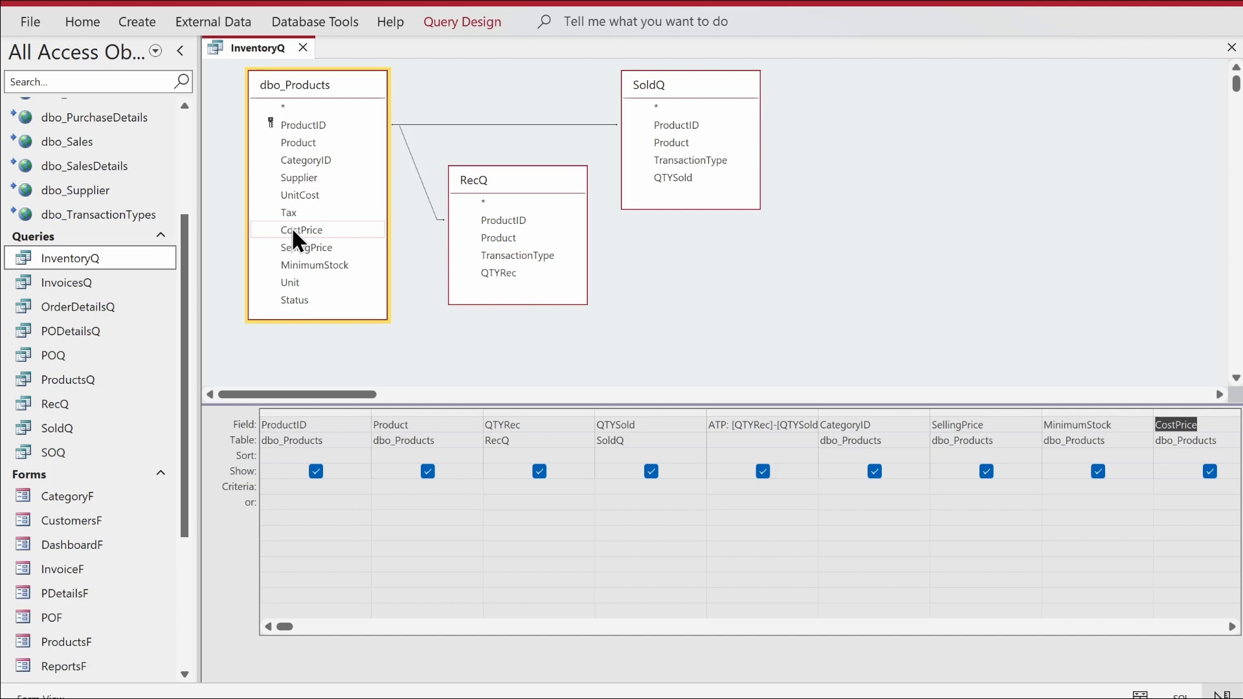
{"action": "left_click", "coordinate": [301, 212]}
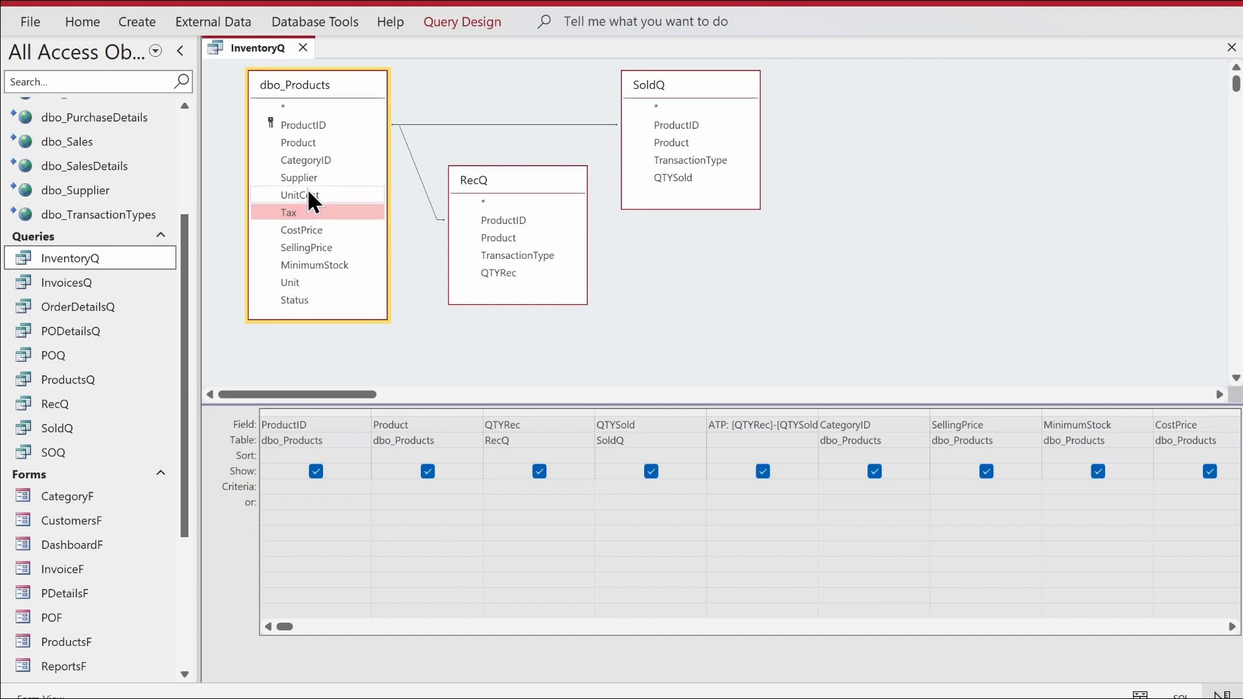
Step: Show InventoryQ in Datasheet View and examine the cost price and ATP for the iPhone 15 Pro Max record
{"action": "right_click", "coordinate": [1013, 170]}
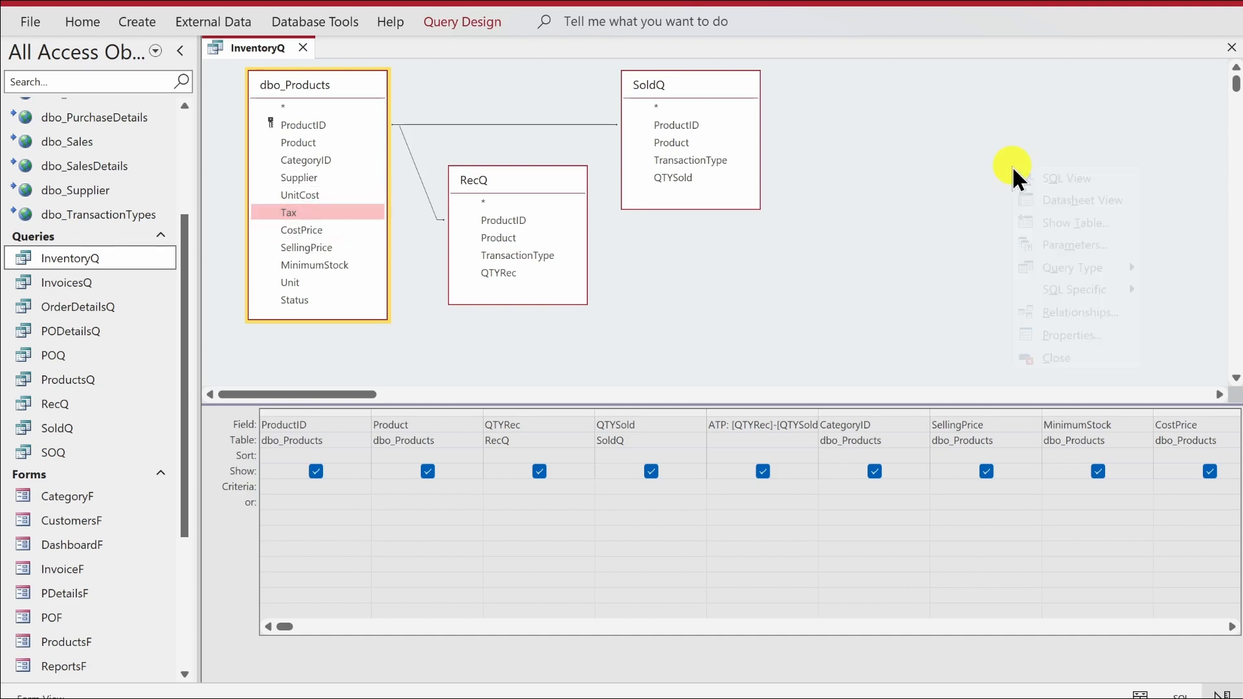
{"action": "left_click", "coordinate": [1040, 200]}
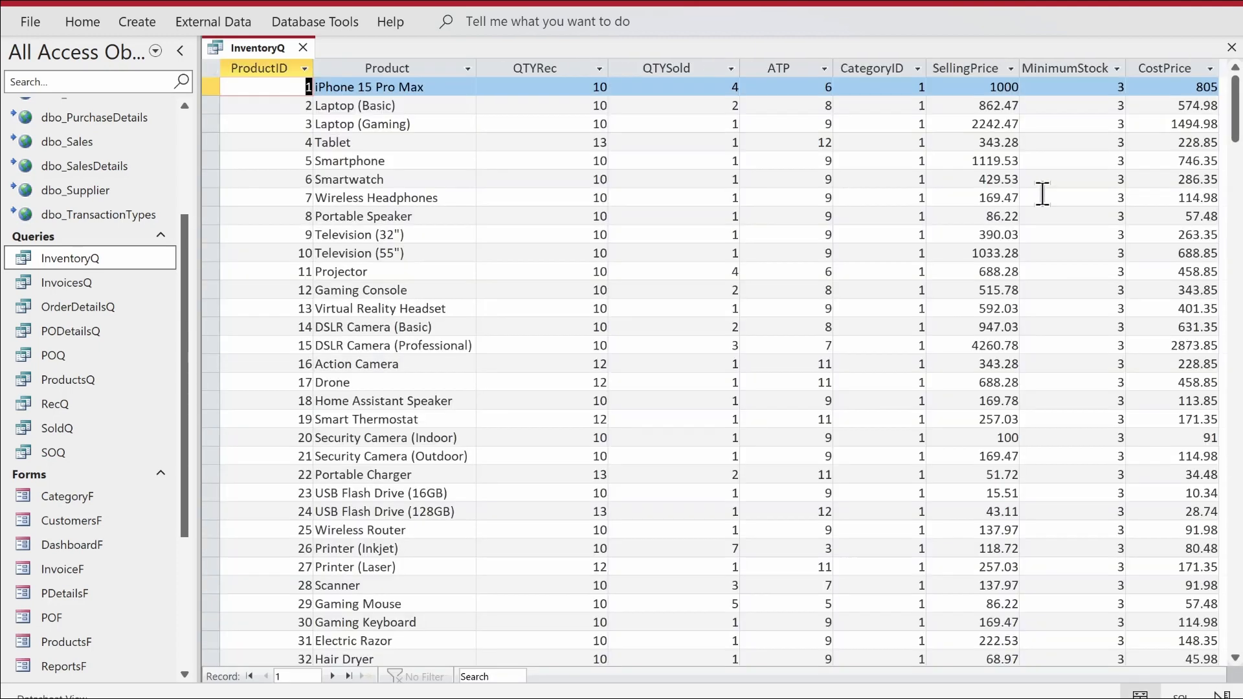
{"action": "left_click", "coordinate": [1166, 75]}
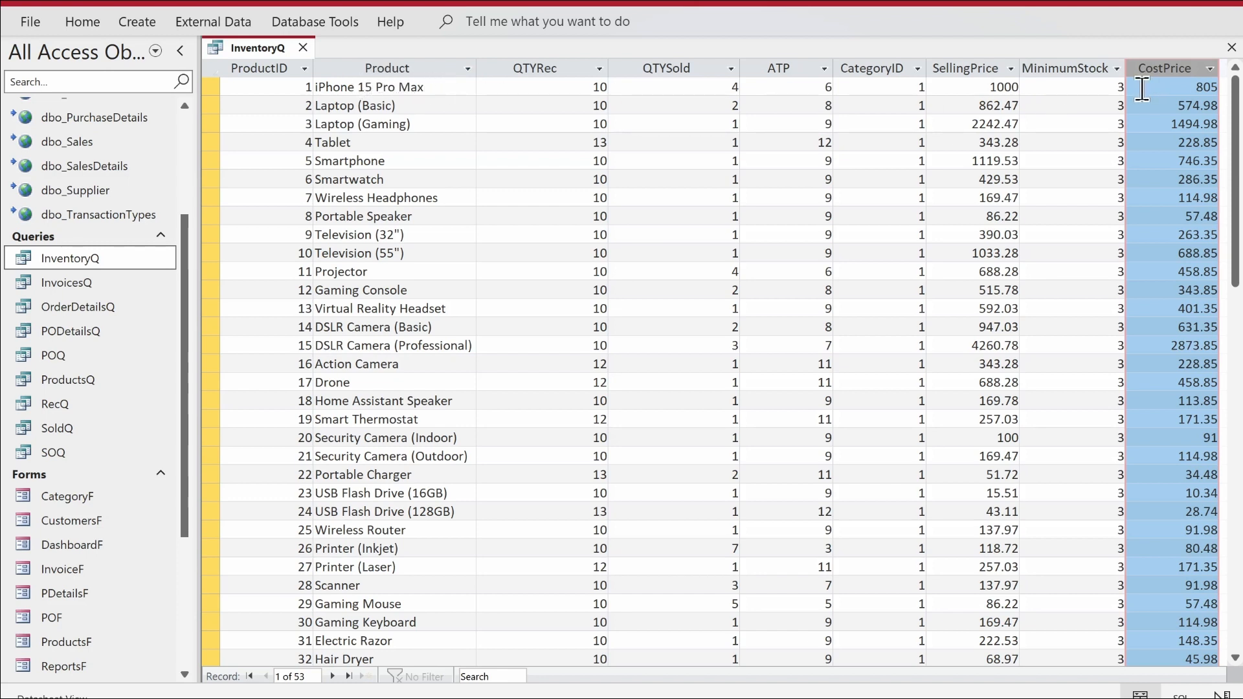
{"action": "left_click", "coordinate": [1183, 89]}
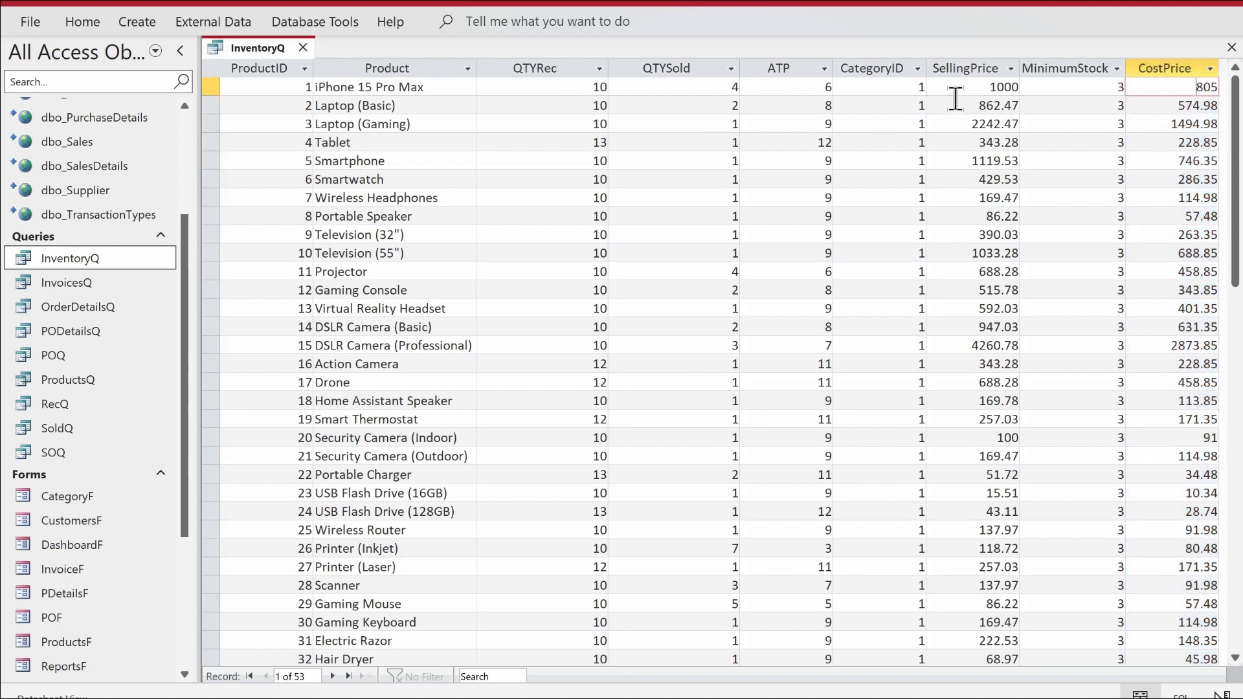
{"action": "left_click", "coordinate": [819, 92]}
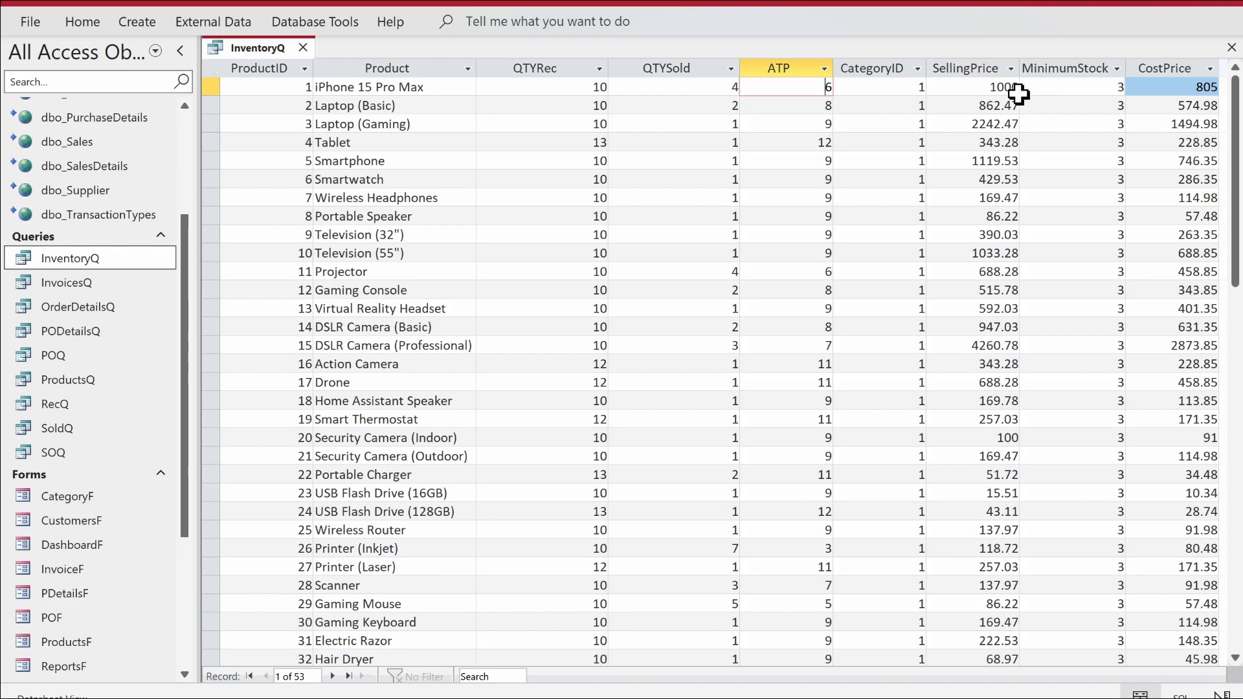
Step: In InventoryQ's Design View, add the linked dbo_ProductsCategory table and include its Category field in the query
{"action": "right_click", "coordinate": [240, 43]}
{"action": "left_click", "coordinate": [292, 148]}
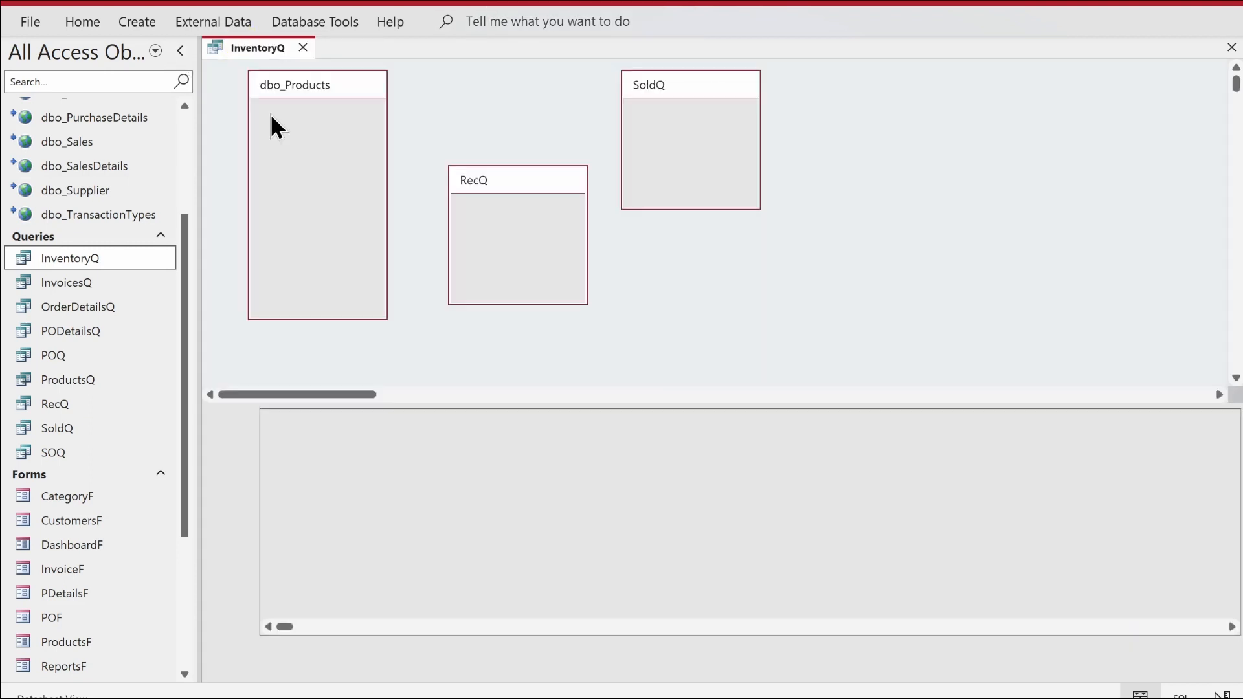
{"action": "right_click", "coordinate": [939, 161]}
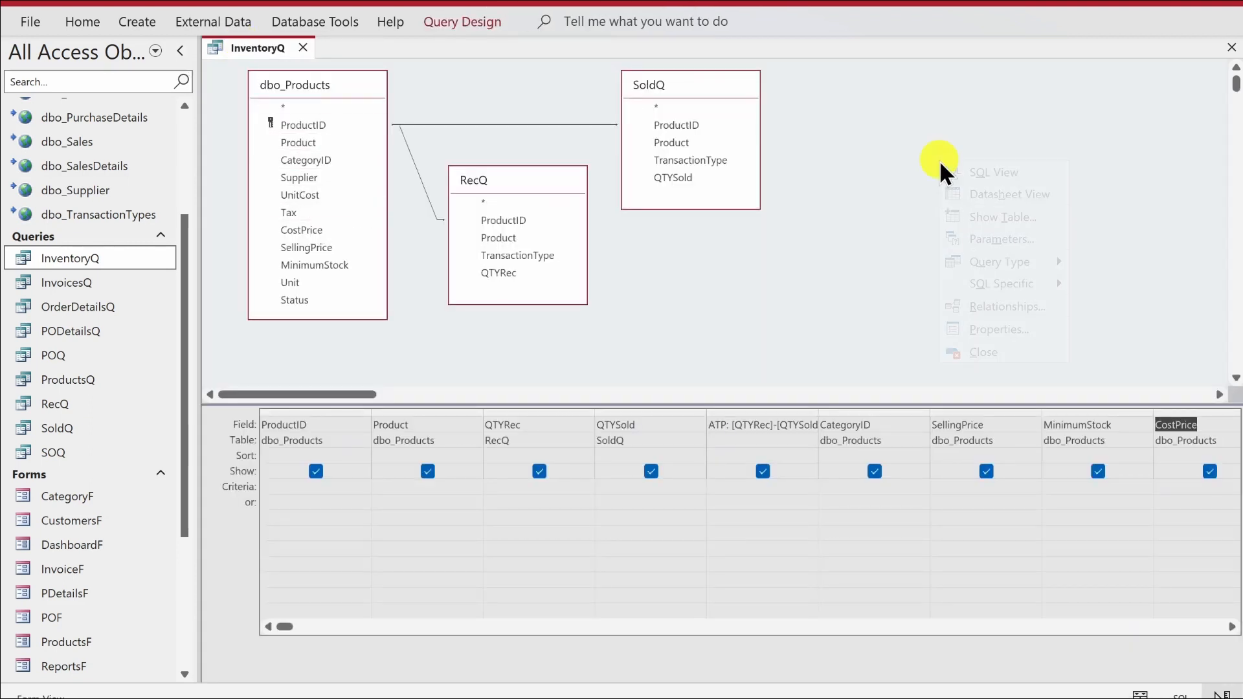
{"action": "left_click", "coordinate": [970, 217]}
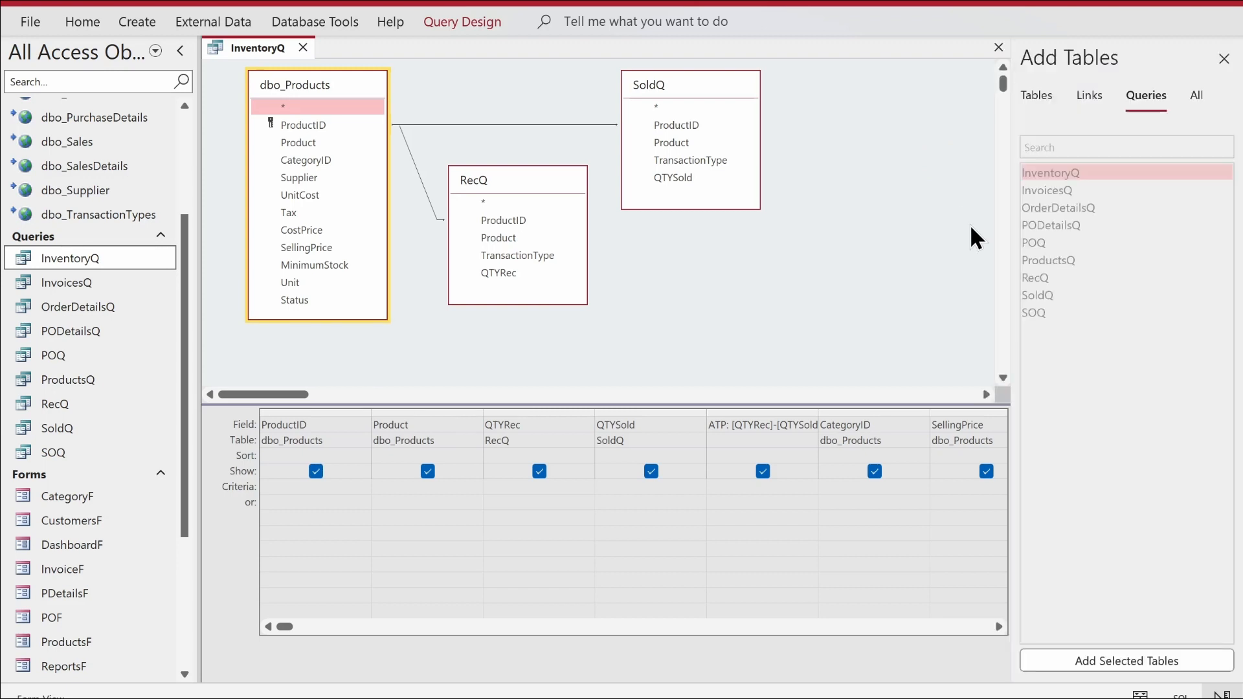
{"action": "left_click", "coordinate": [1079, 97]}
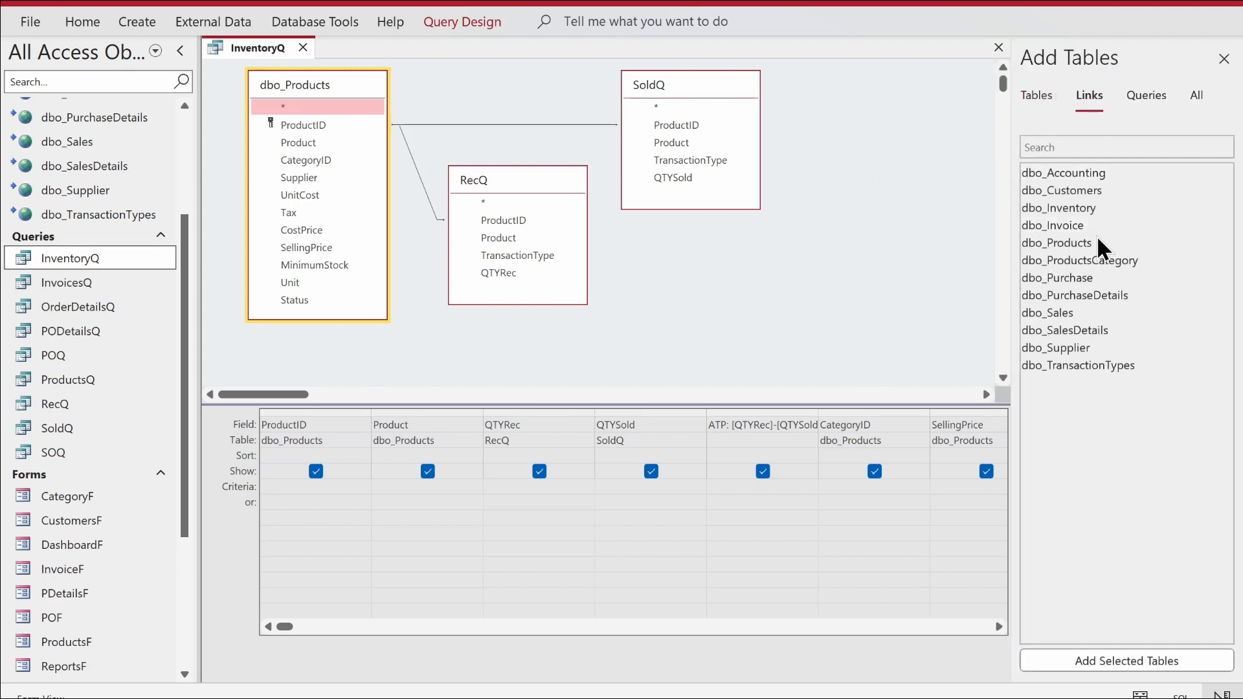
{"action": "double_click", "coordinate": [1089, 262]}
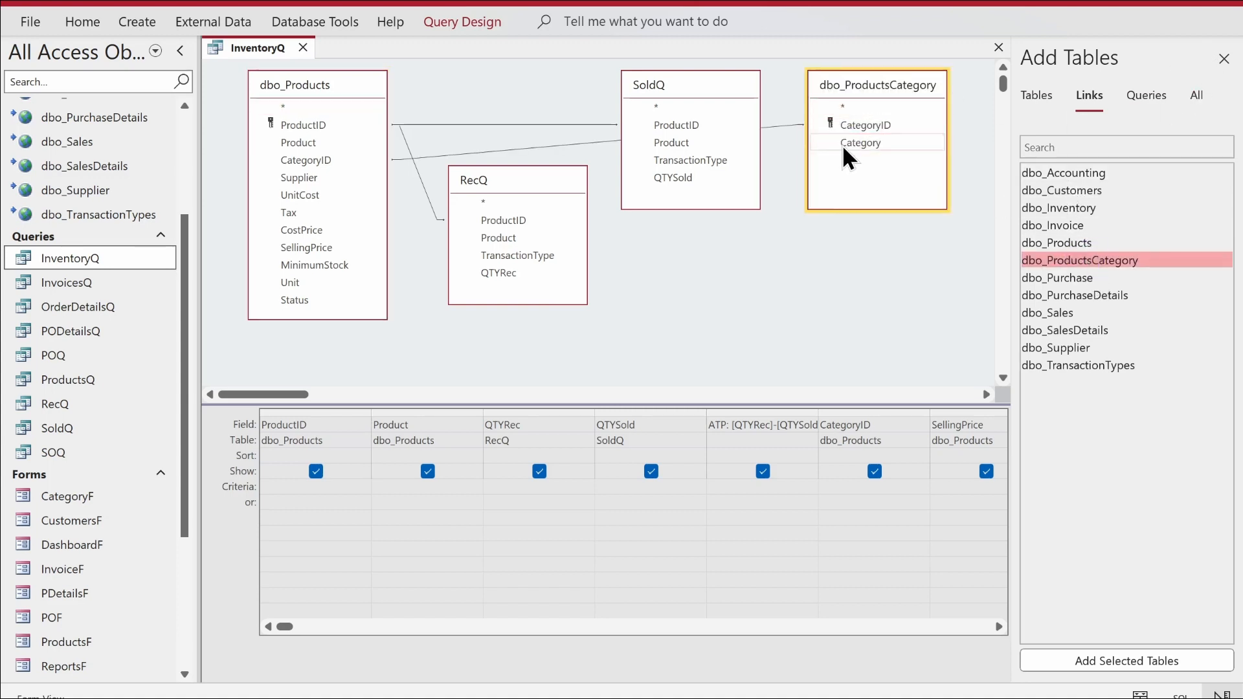
Step: Show InventoryQ in Datasheet View and examine the Category column through to the last records
{"action": "right_click", "coordinate": [769, 256]}
{"action": "left_click", "coordinate": [779, 285]}
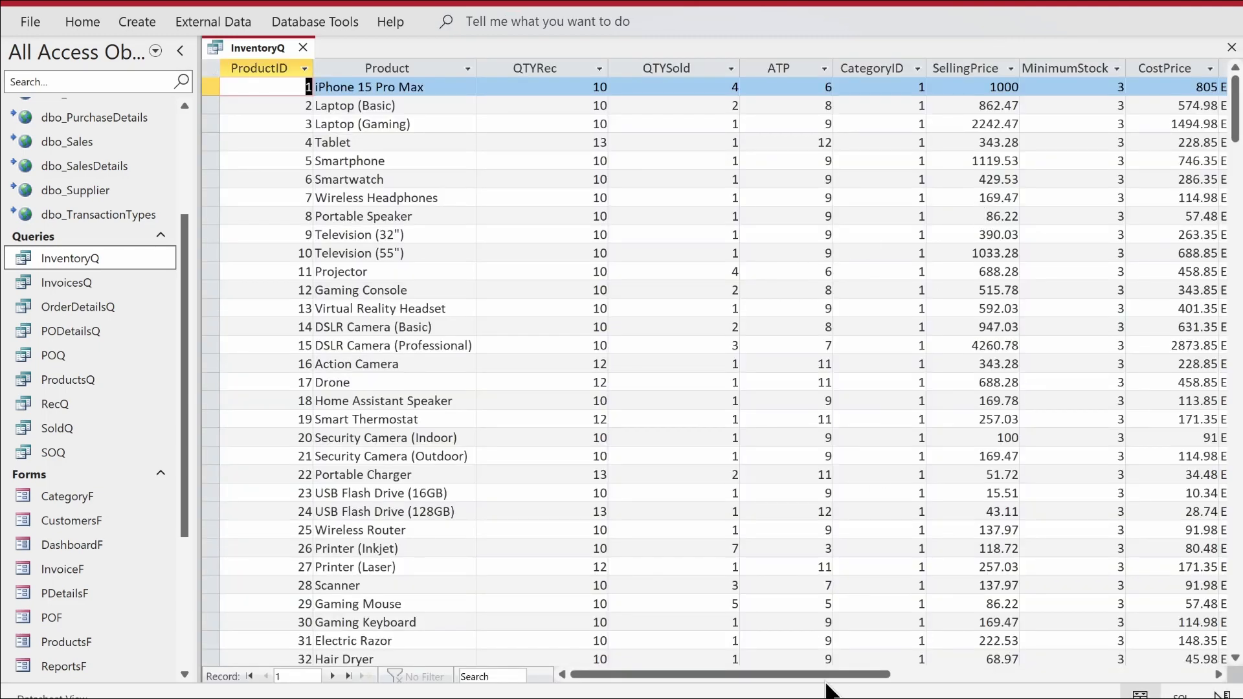
{"action": "left_click_drag", "start_coordinate": [832, 662], "coordinate": [945, 676]}
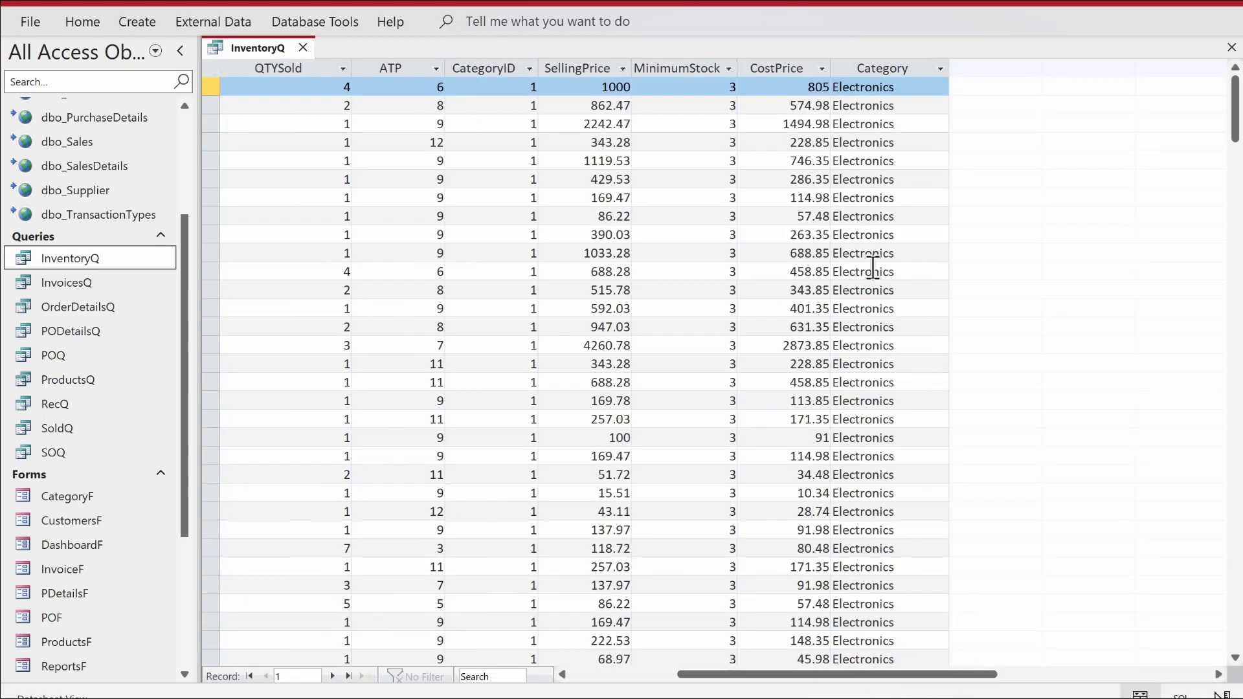
{"action": "scroll", "coordinate": [839, 537], "scroll_direction": "down", "scroll_amount": 12}
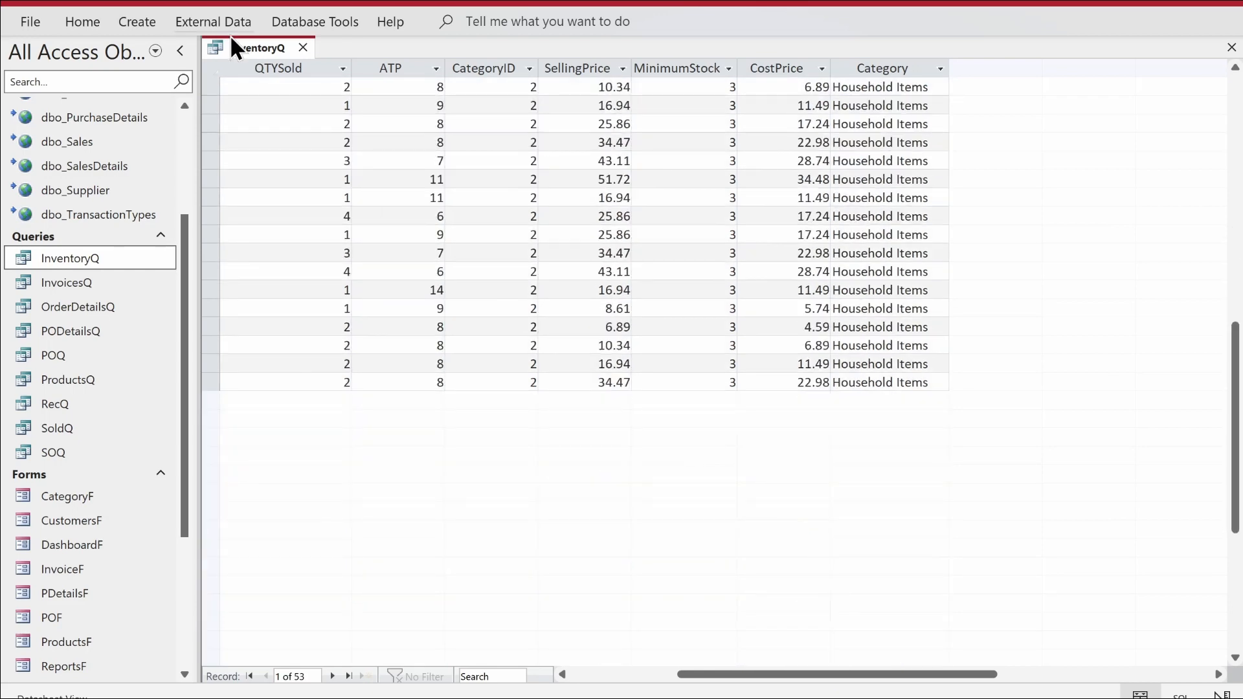
Step: Save the design changes to InventoryQ and close the query
{"action": "right_click", "coordinate": [233, 49]}
{"action": "left_click", "coordinate": [266, 56]}
{"action": "left_click", "coordinate": [302, 47]}
Step: Open the SaleCategoryWise and OutOfStockAlert reports to review their layouts, closing each one
{"action": "scroll", "coordinate": [91, 498], "scroll_direction": "down", "scroll_amount": 3}
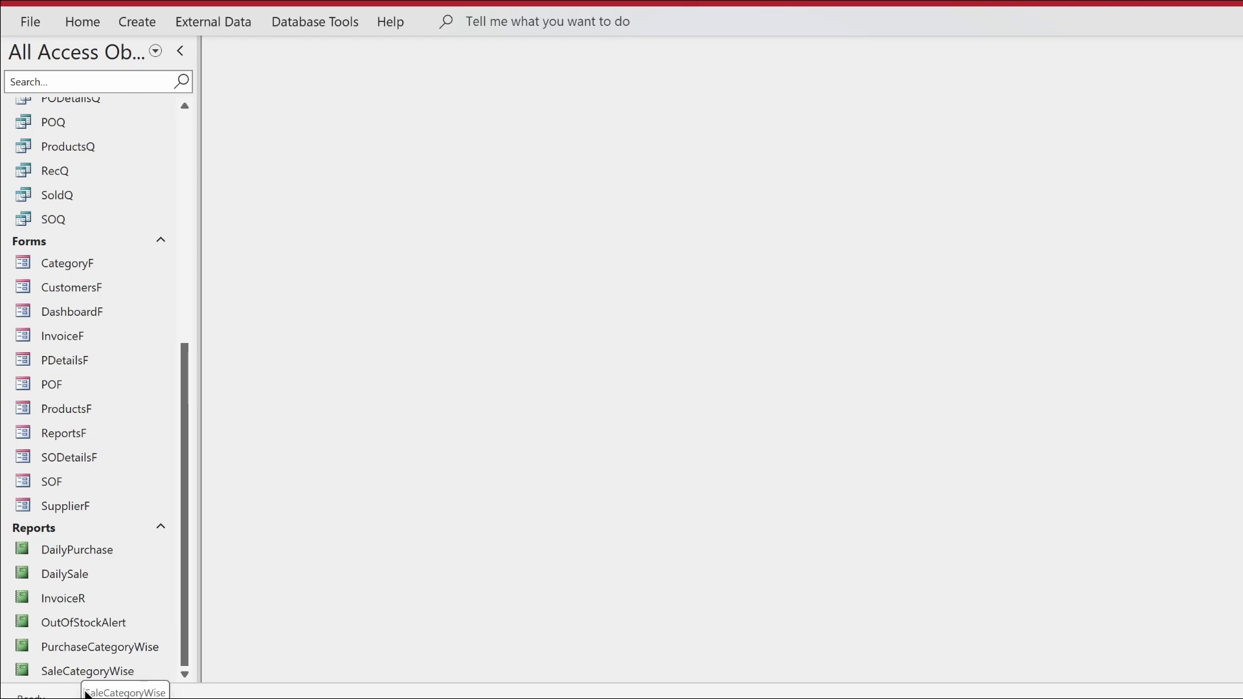
{"action": "double_click", "coordinate": [88, 667]}
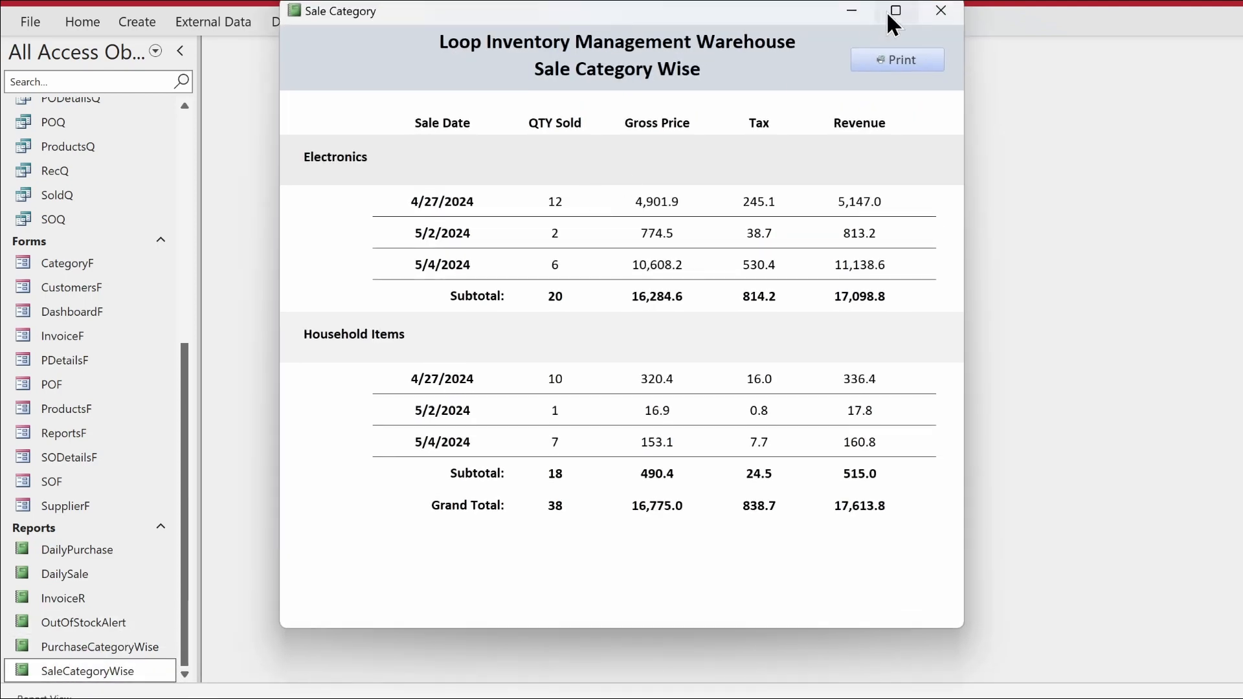
{"action": "left_click", "coordinate": [939, 11]}
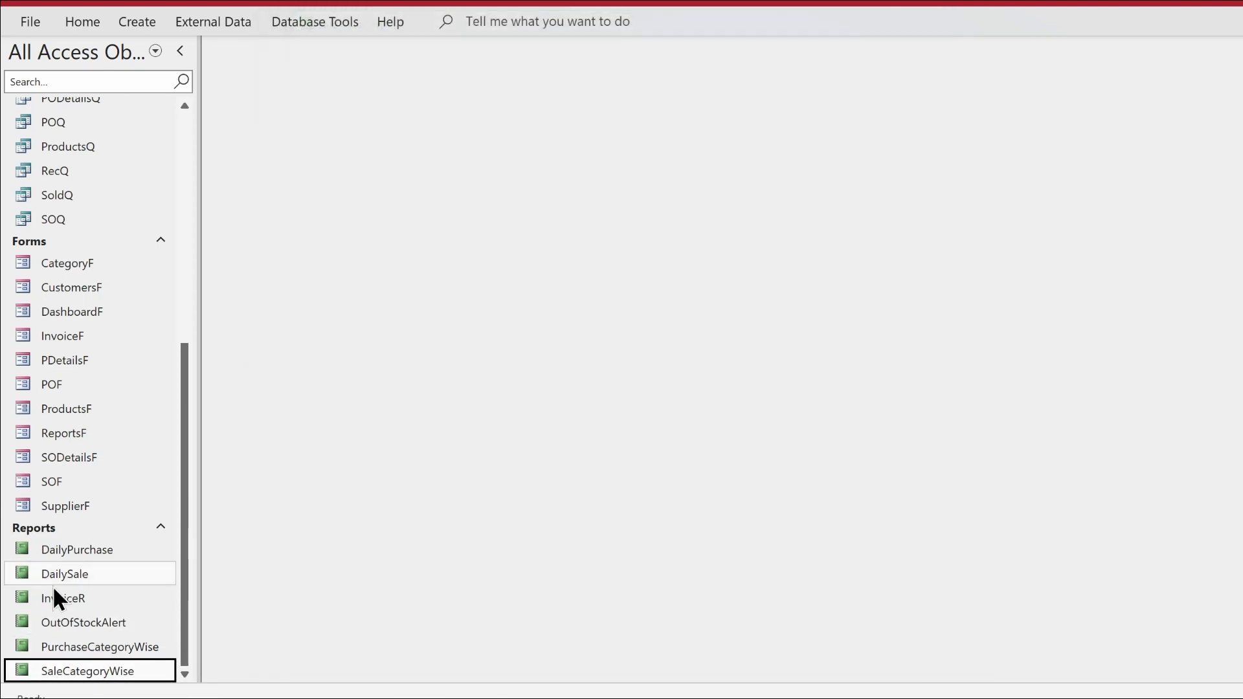
{"action": "double_click", "coordinate": [74, 618]}
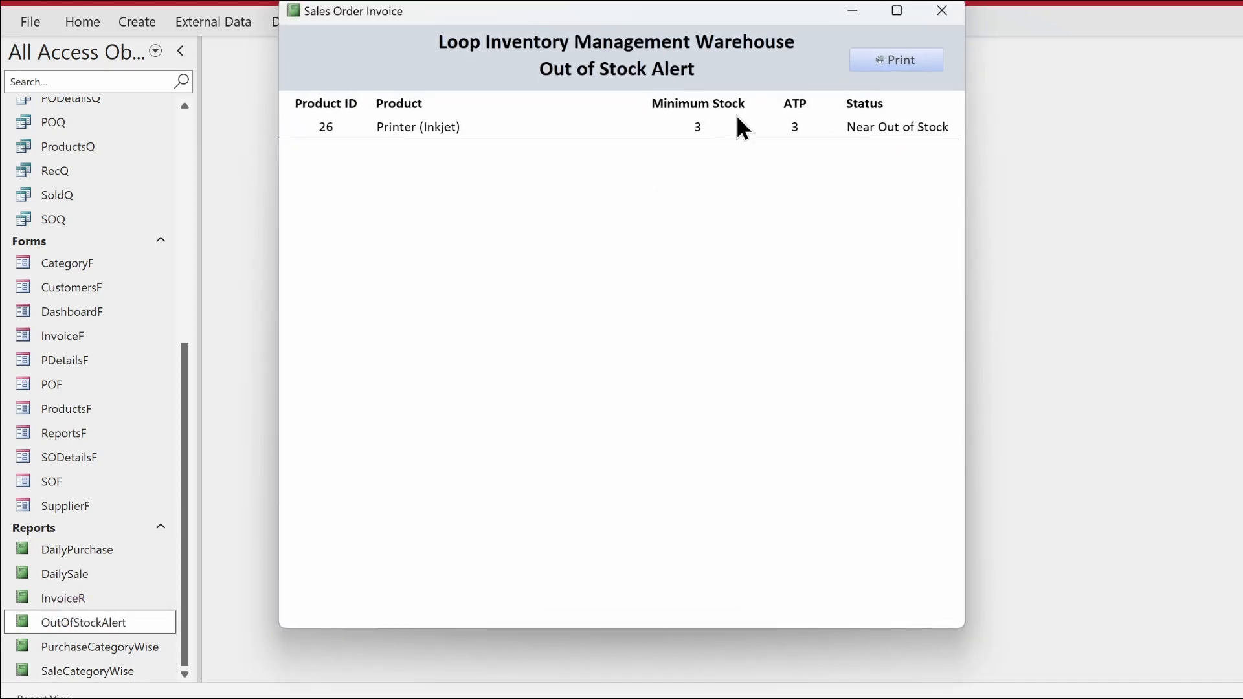
{"action": "left_click", "coordinate": [943, 12]}
Step: Copy the OutOfStockAlert report and paste it as a new report named InventoryValue
{"action": "right_click", "coordinate": [68, 623]}
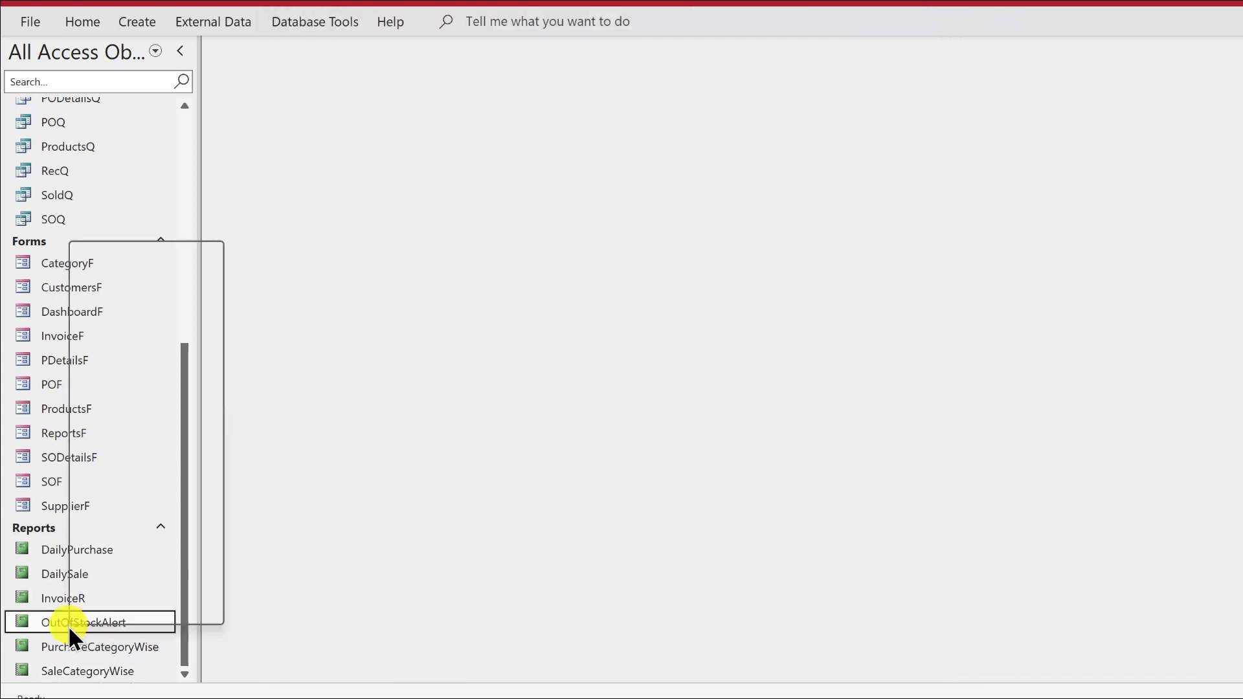
{"action": "left_click", "coordinate": [134, 490]}
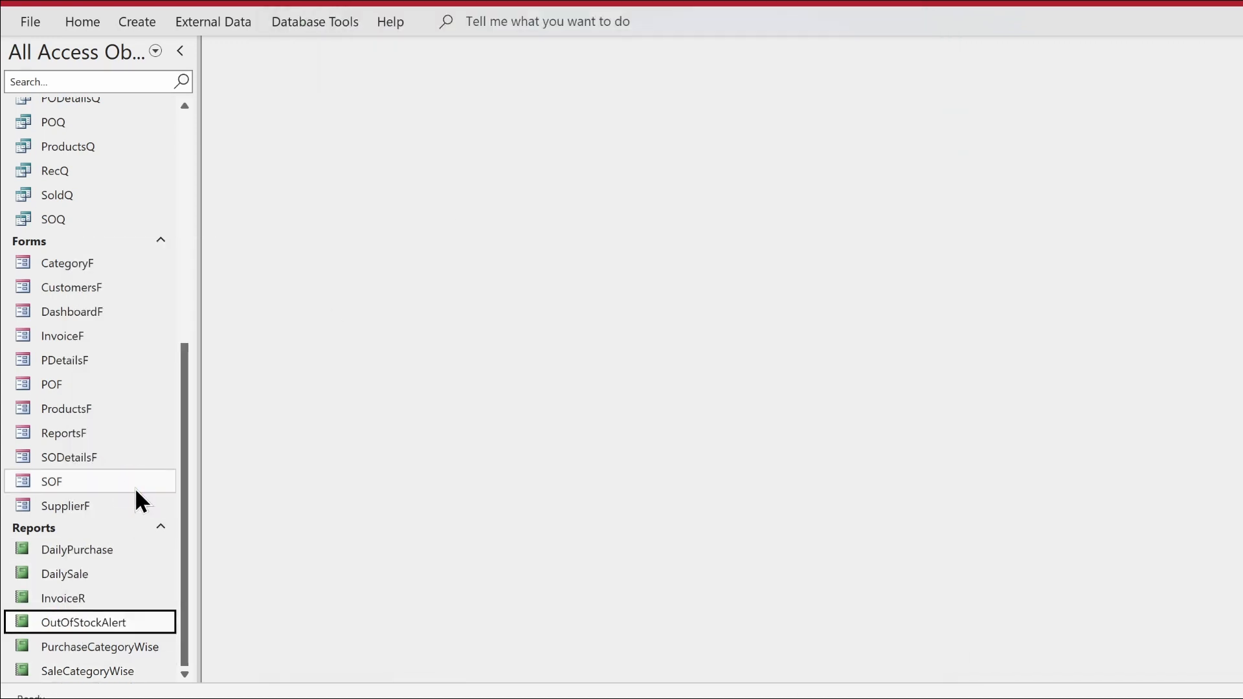
{"action": "key", "text": "ctrl+v"}
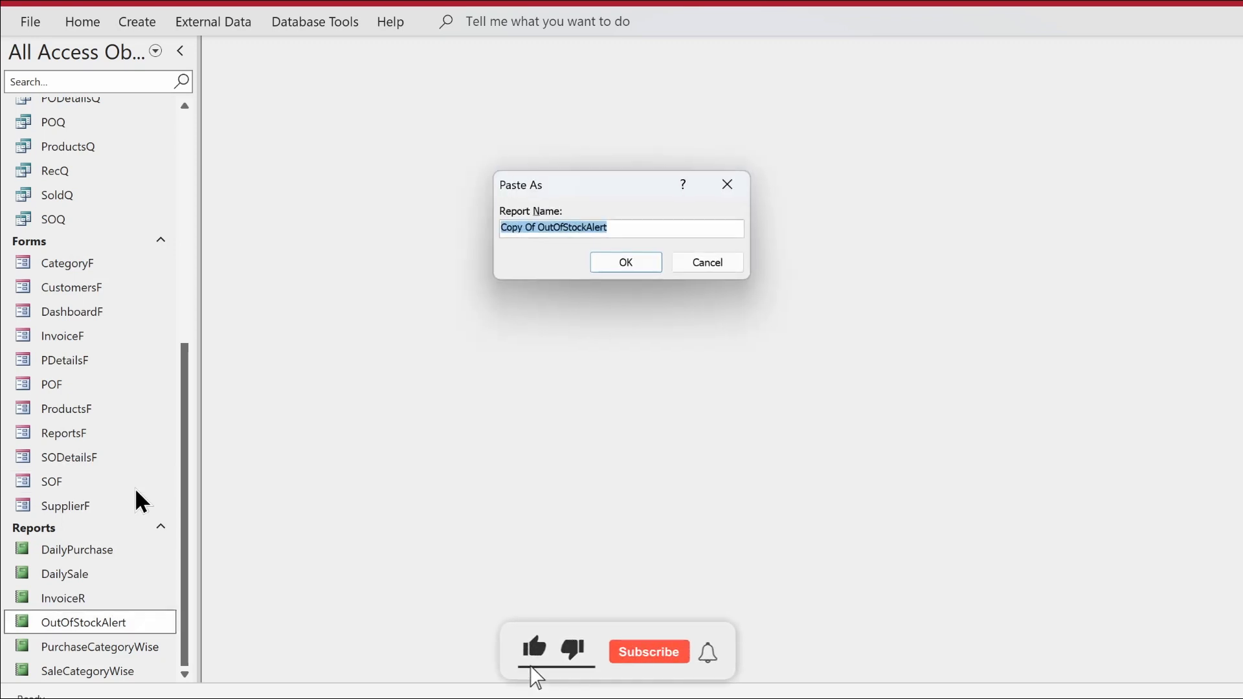
{"action": "type", "text": "Invento"}
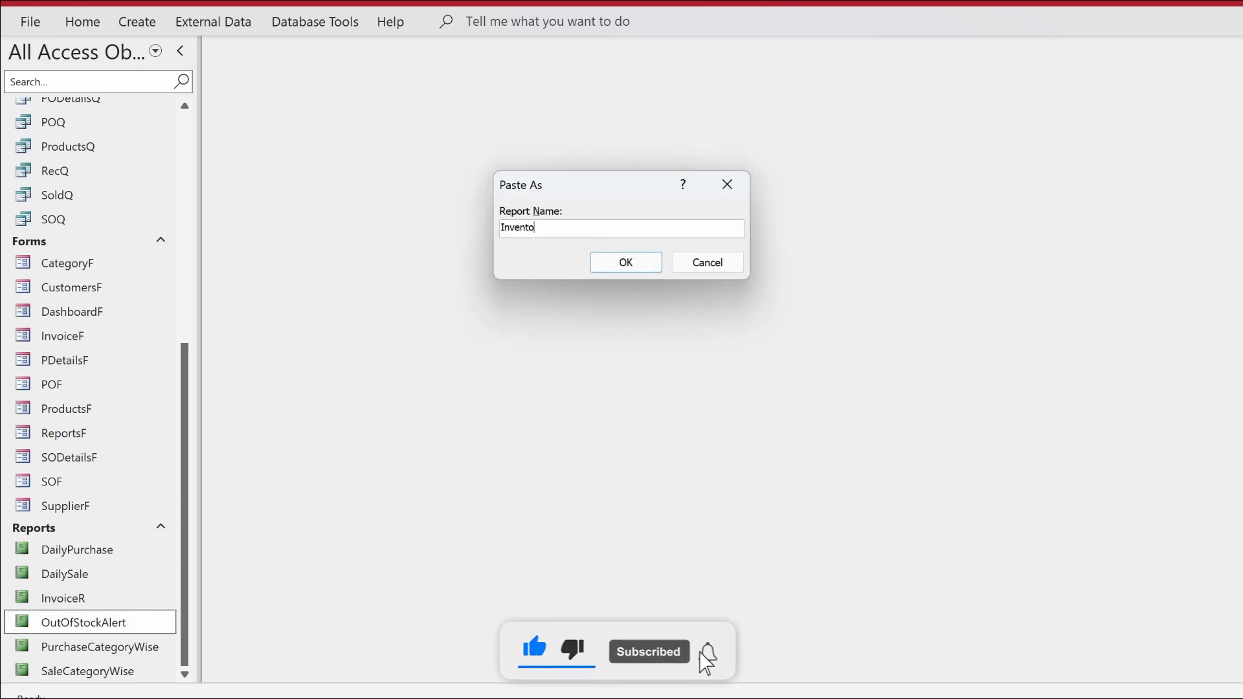
{"action": "type", "text": "ryValue"}
{"action": "key", "text": "Return"}
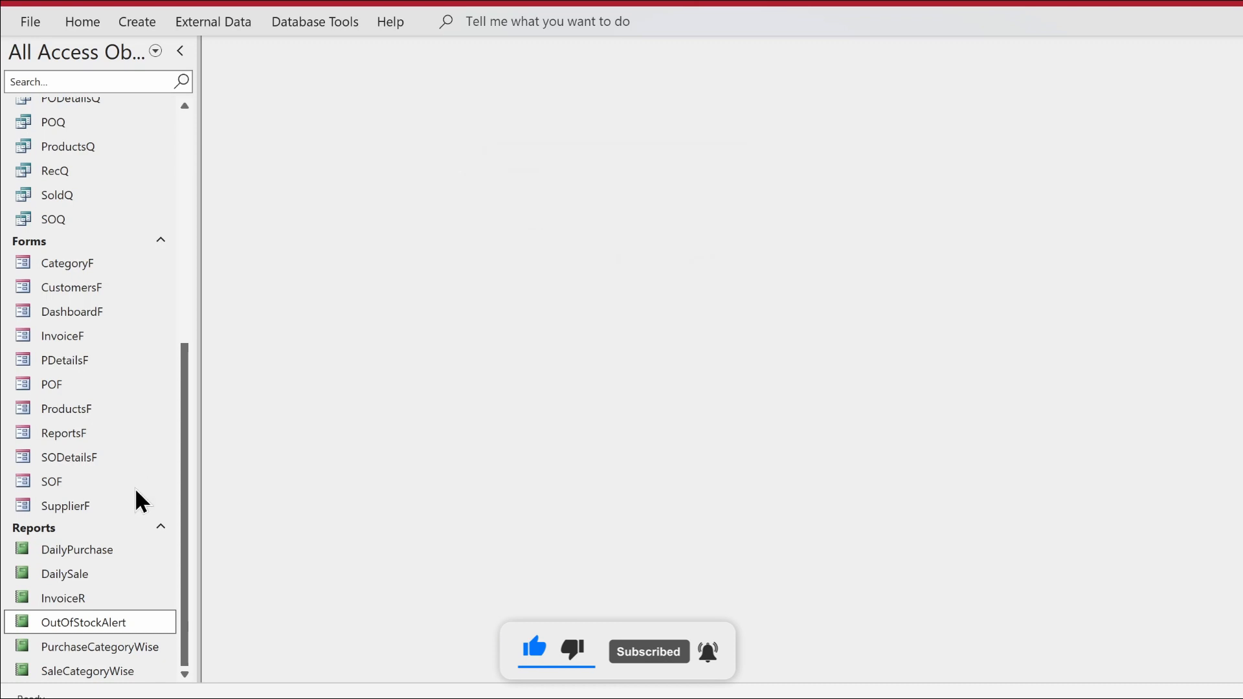
{"action": "scroll", "coordinate": [126, 615], "scroll_direction": "down", "scroll_amount": 1}
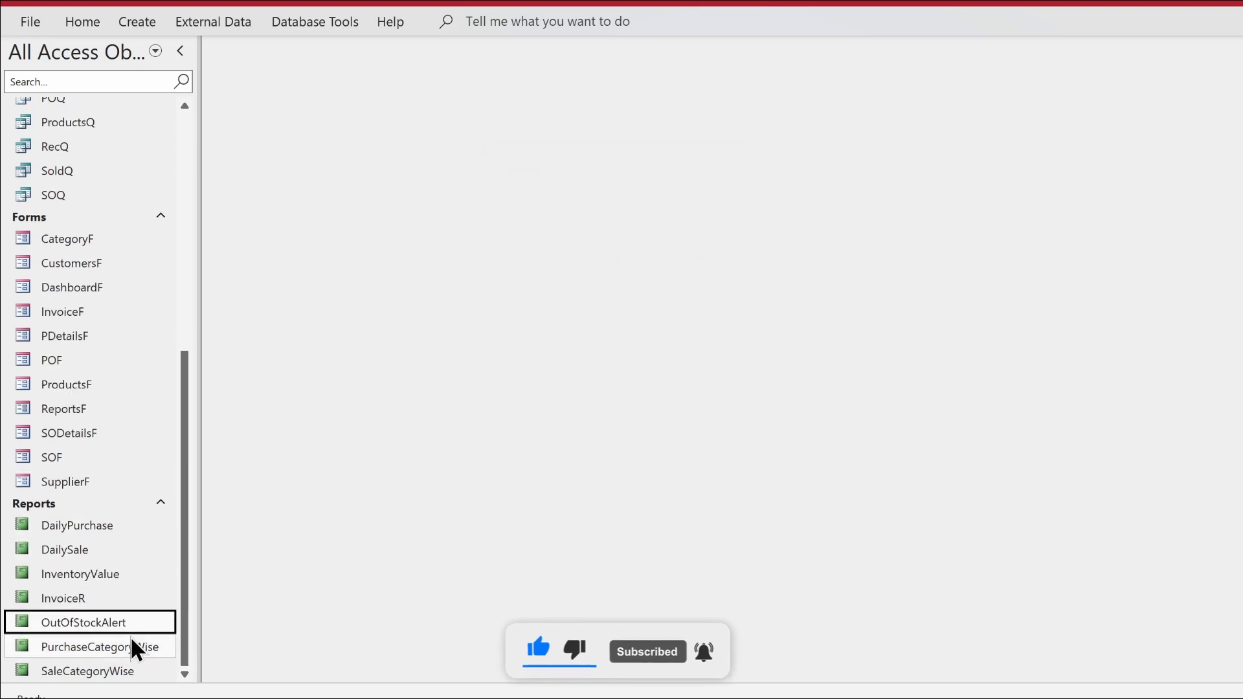
Step: Open the InventoryValue report in Design View and open its record source in the Query Builder
{"action": "left_click", "coordinate": [113, 575]}
{"action": "right_click", "coordinate": [112, 574]}
{"action": "left_click", "coordinate": [177, 262]}
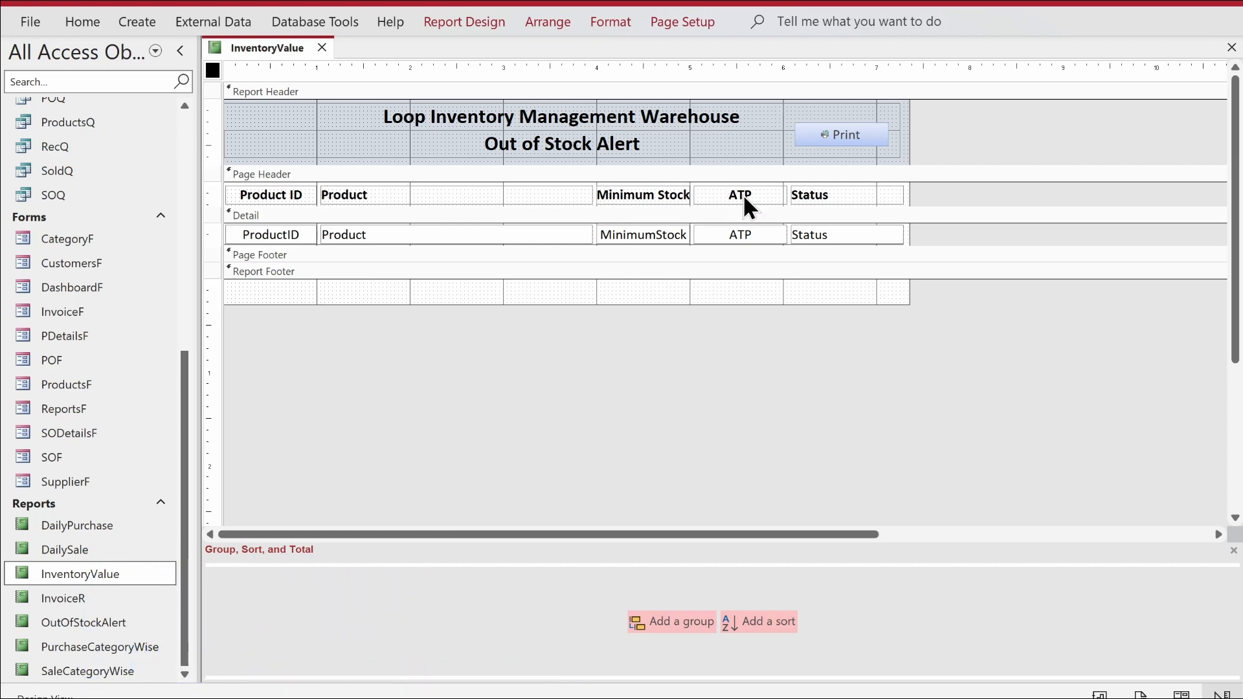
{"action": "left_click", "coordinate": [480, 19]}
{"action": "left_click", "coordinate": [1034, 91]}
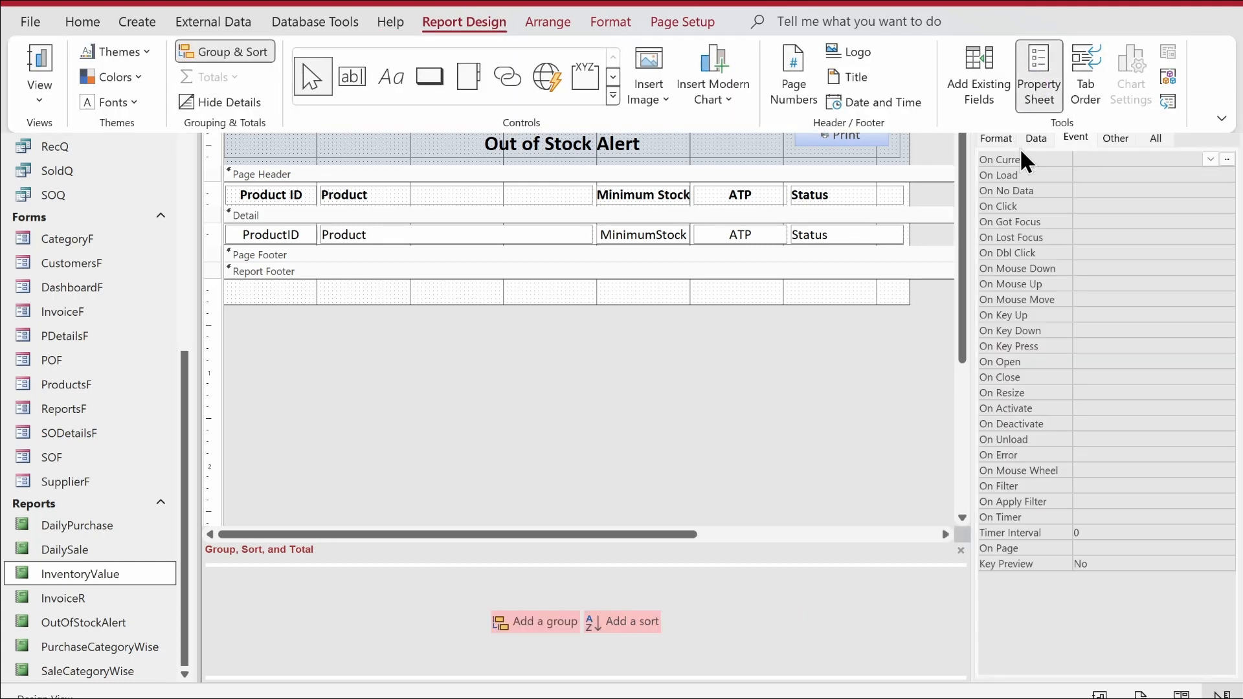
{"action": "left_click", "coordinate": [1036, 137]}
{"action": "left_click", "coordinate": [1227, 159]}
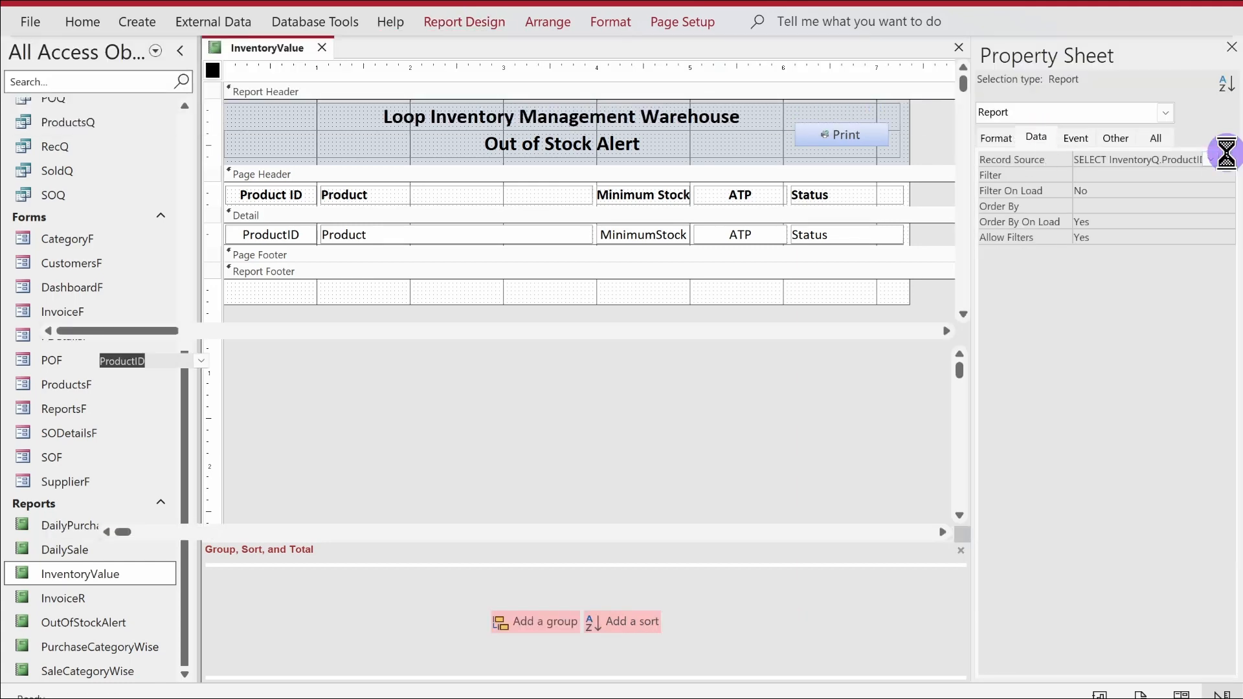
{"action": "left_click", "coordinate": [995, 163]}
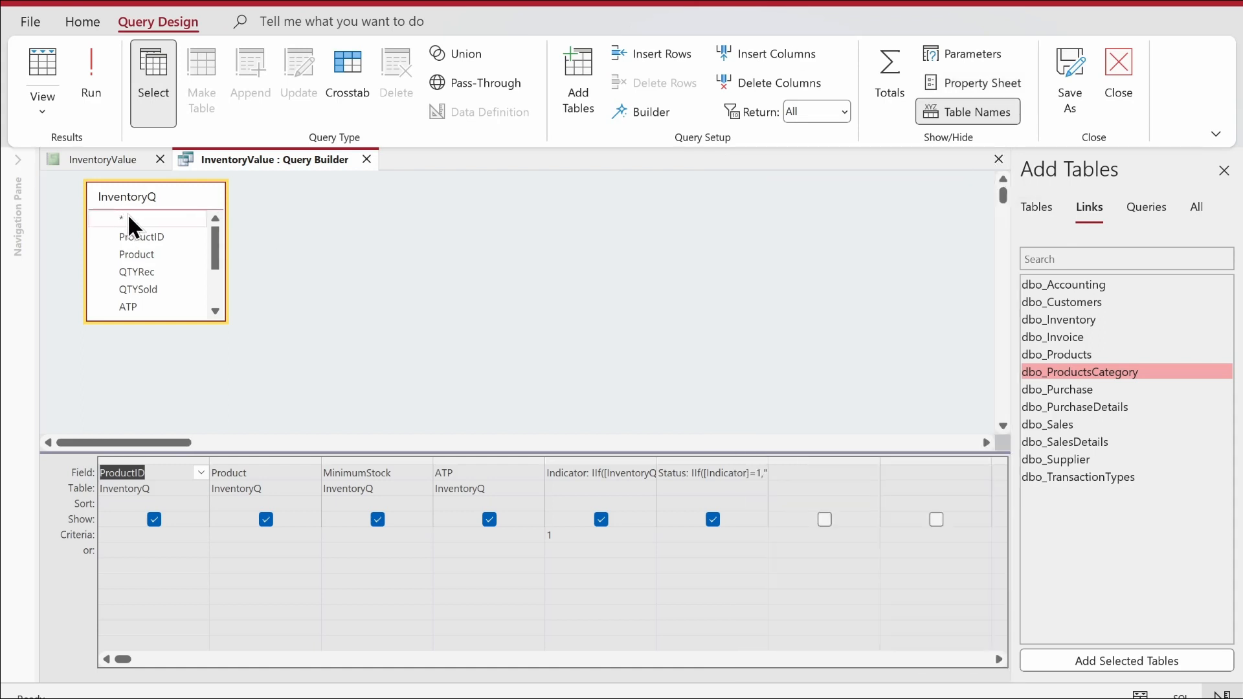
Step: Expand the InventoryQ field list and remove the Indicator, Status and MinimumStock columns from the query grid
{"action": "left_click_drag", "start_coordinate": [171, 322], "coordinate": [166, 409]}
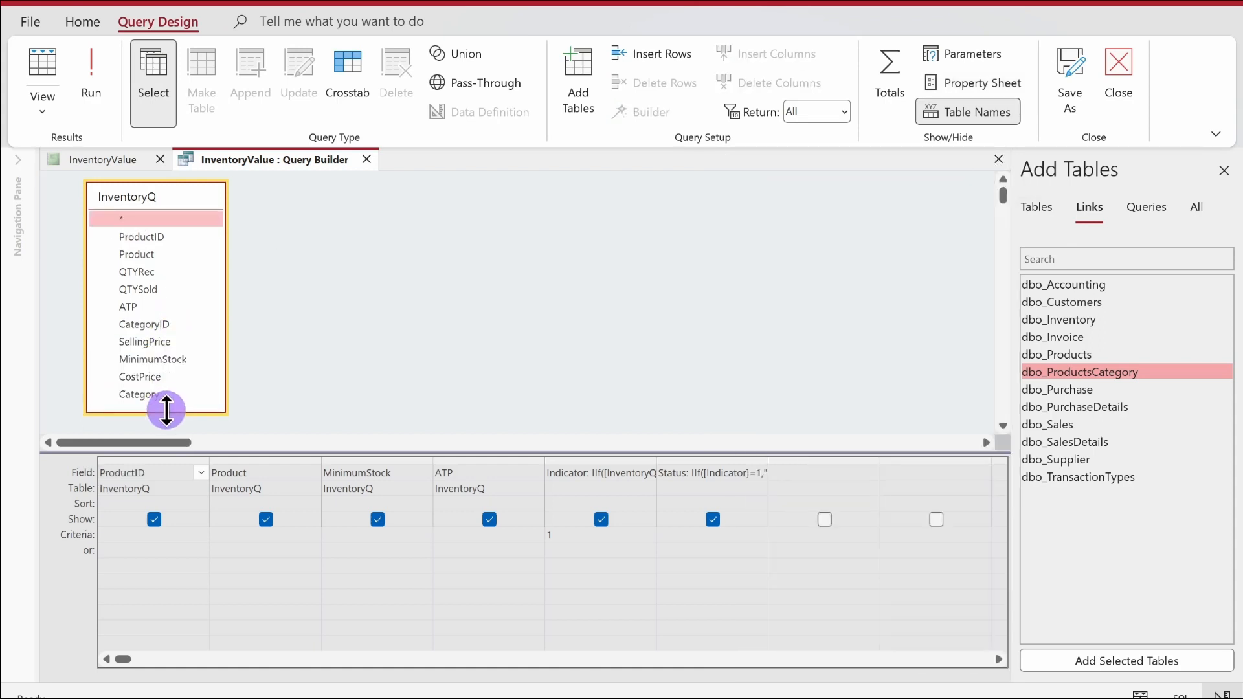
{"action": "left_click_drag", "start_coordinate": [569, 464], "coordinate": [708, 463]}
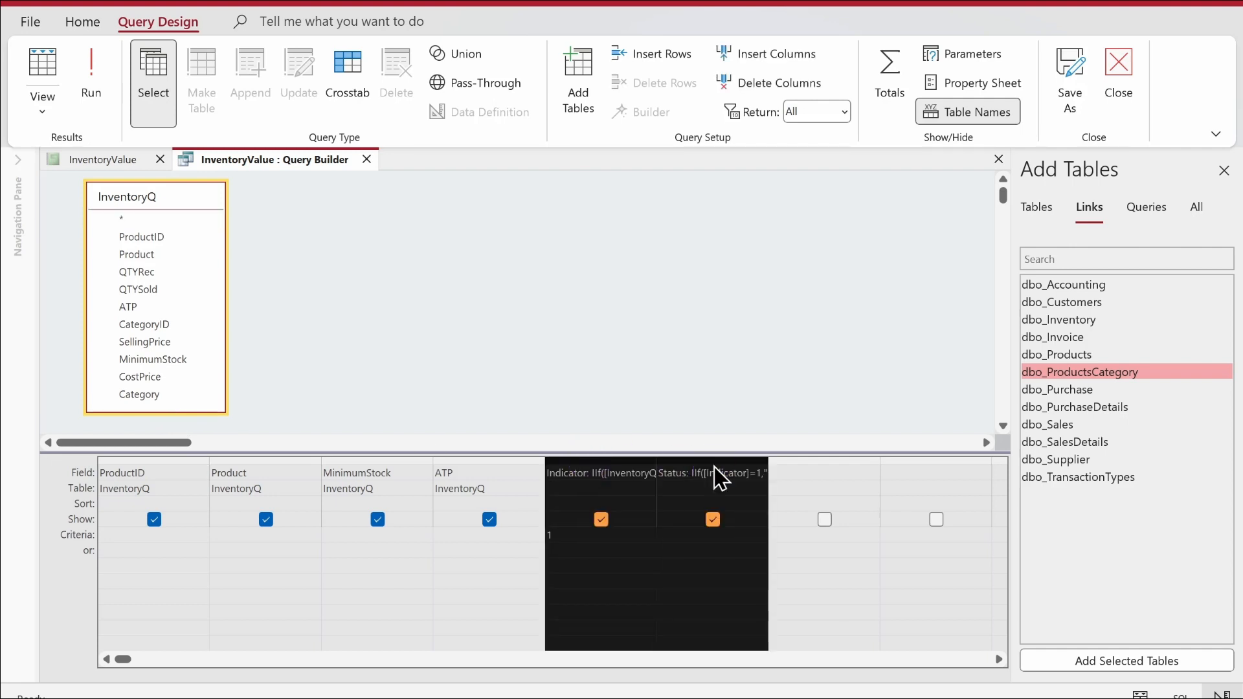
{"action": "key", "text": "Delete"}
{"action": "left_click", "coordinate": [380, 460]}
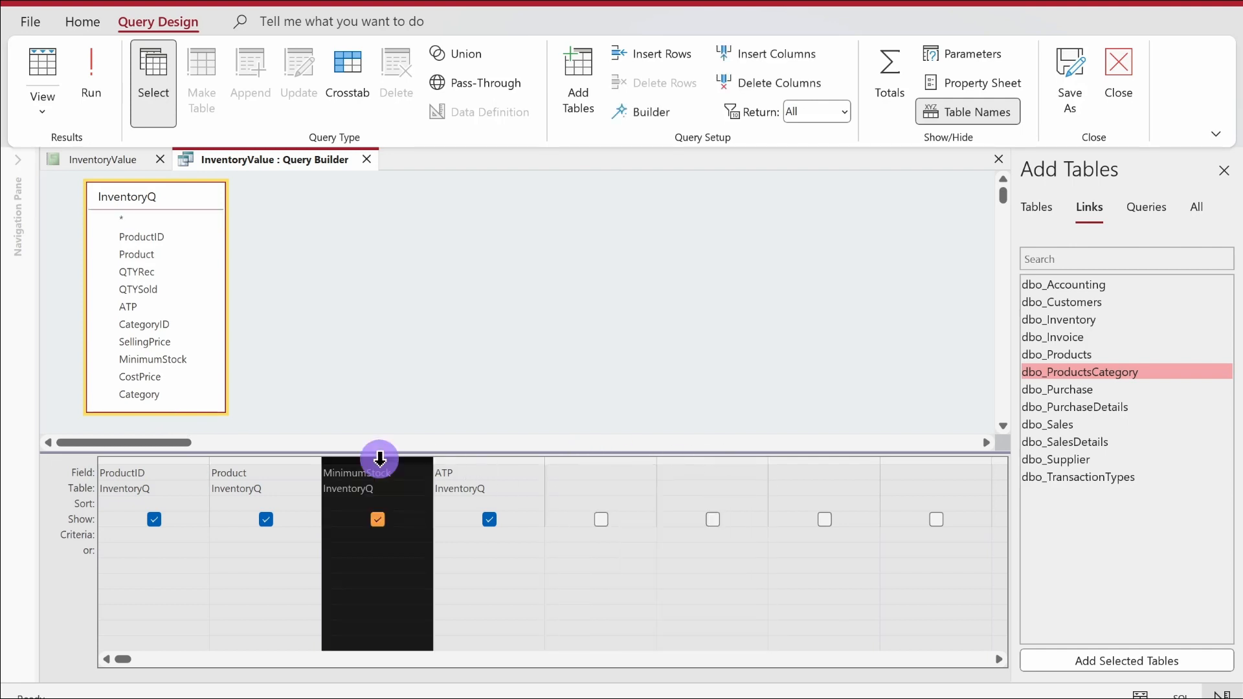
{"action": "key", "text": "Delete"}
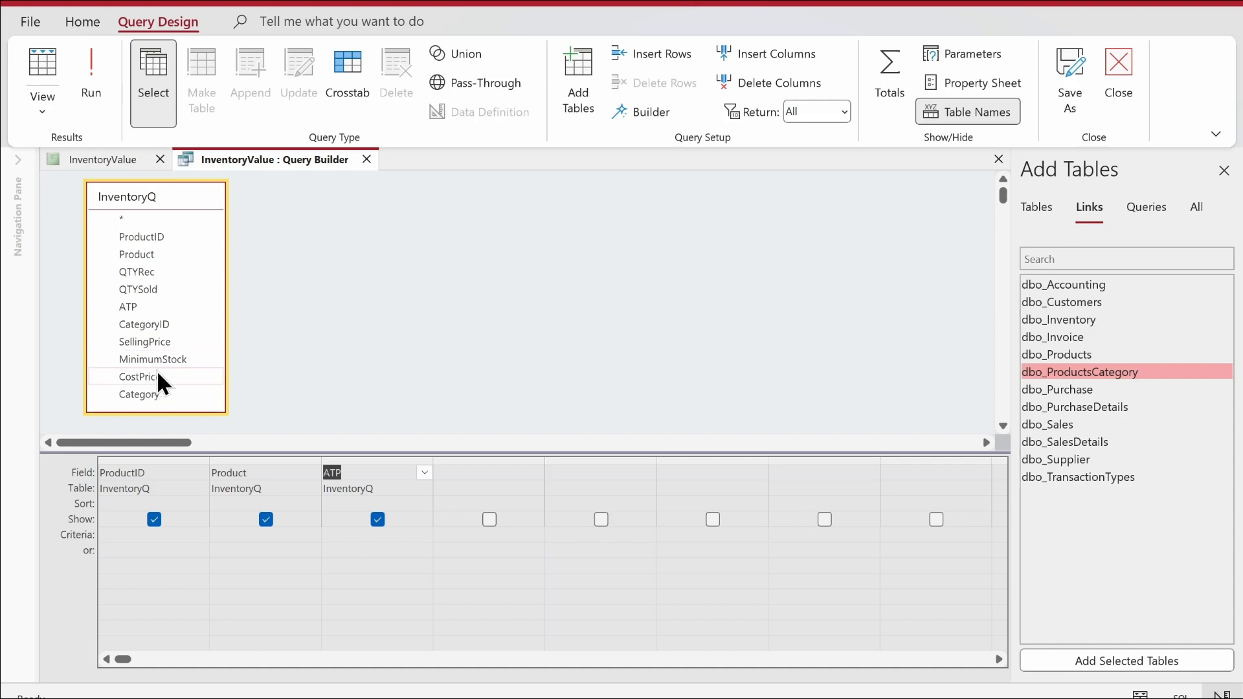
Step: Add CostPrice to the query grid, followed by a calculated field defined as Value: ATP*CostPrice
{"action": "left_click_drag", "start_coordinate": [154, 374], "coordinate": [489, 482]}
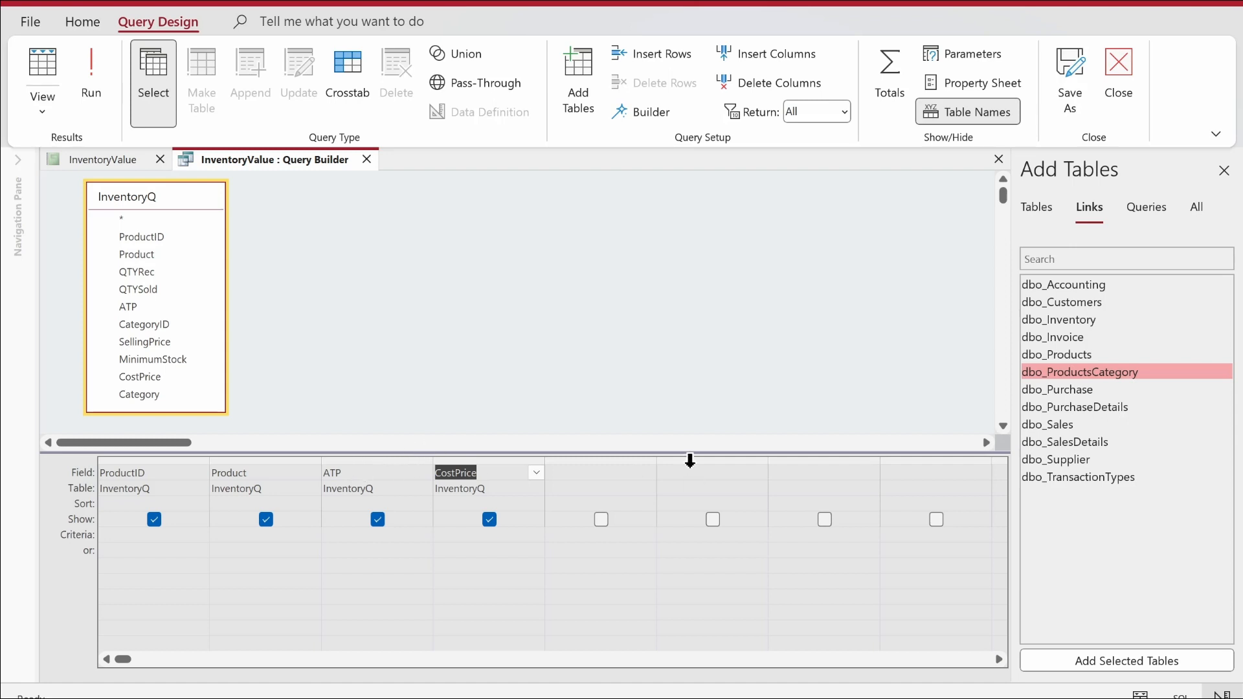
{"action": "left_click", "coordinate": [588, 471]}
{"action": "right_click", "coordinate": [587, 471]}
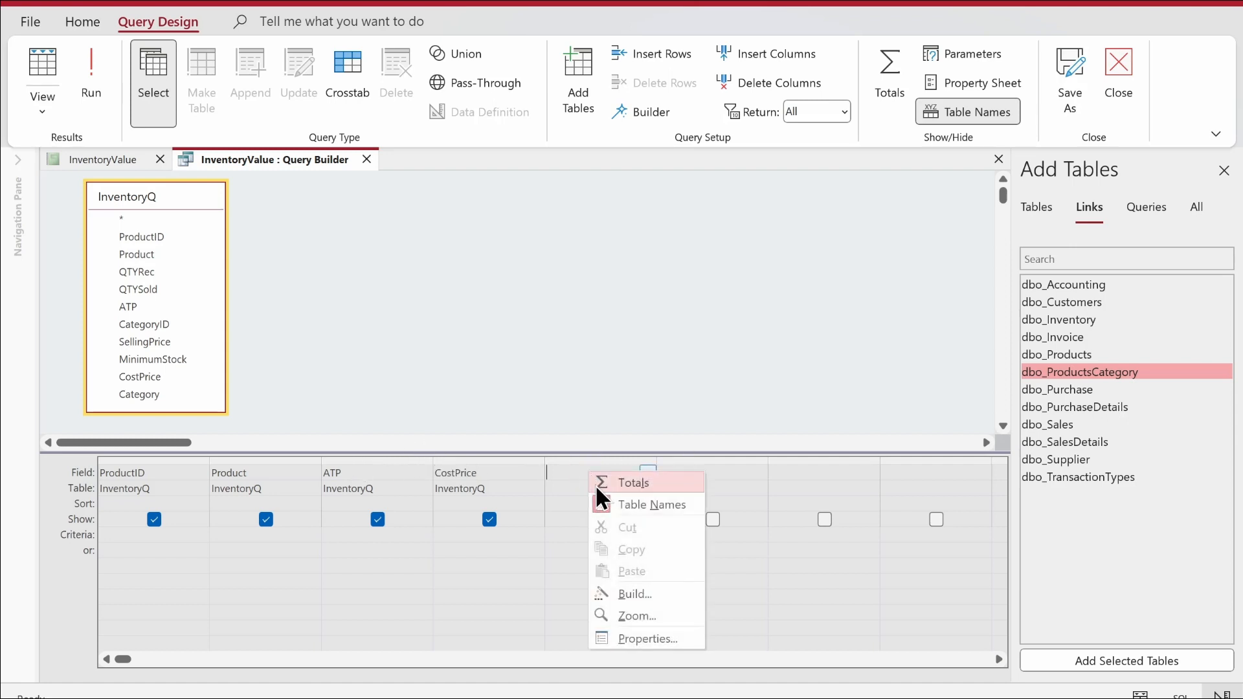
{"action": "left_click", "coordinate": [662, 594]}
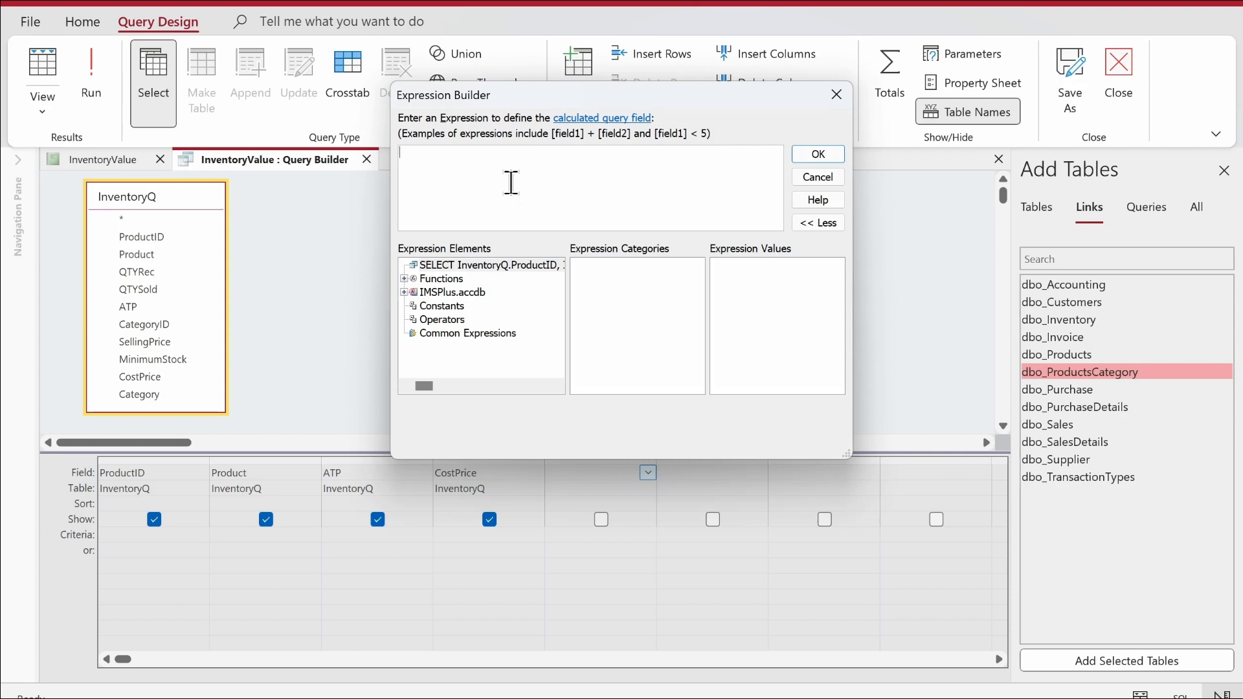
{"action": "type", "text": "Value: At"}
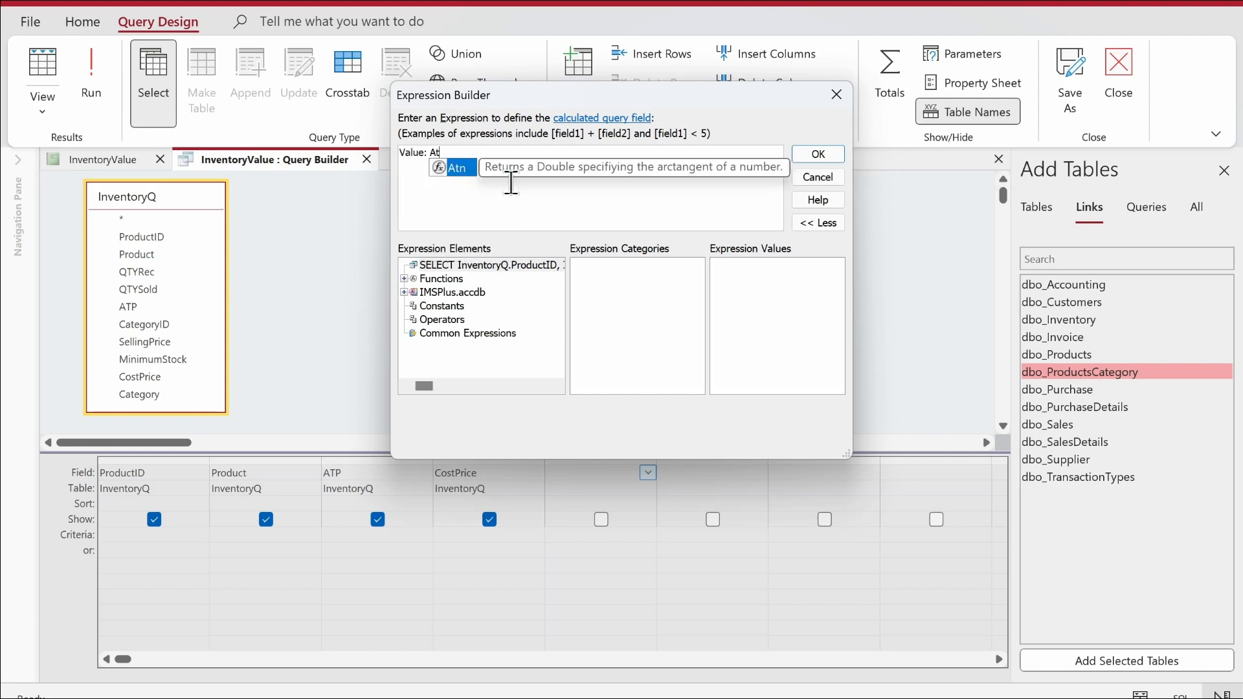
{"action": "key", "text": "BackSpace"}
{"action": "type", "text": "TP"}
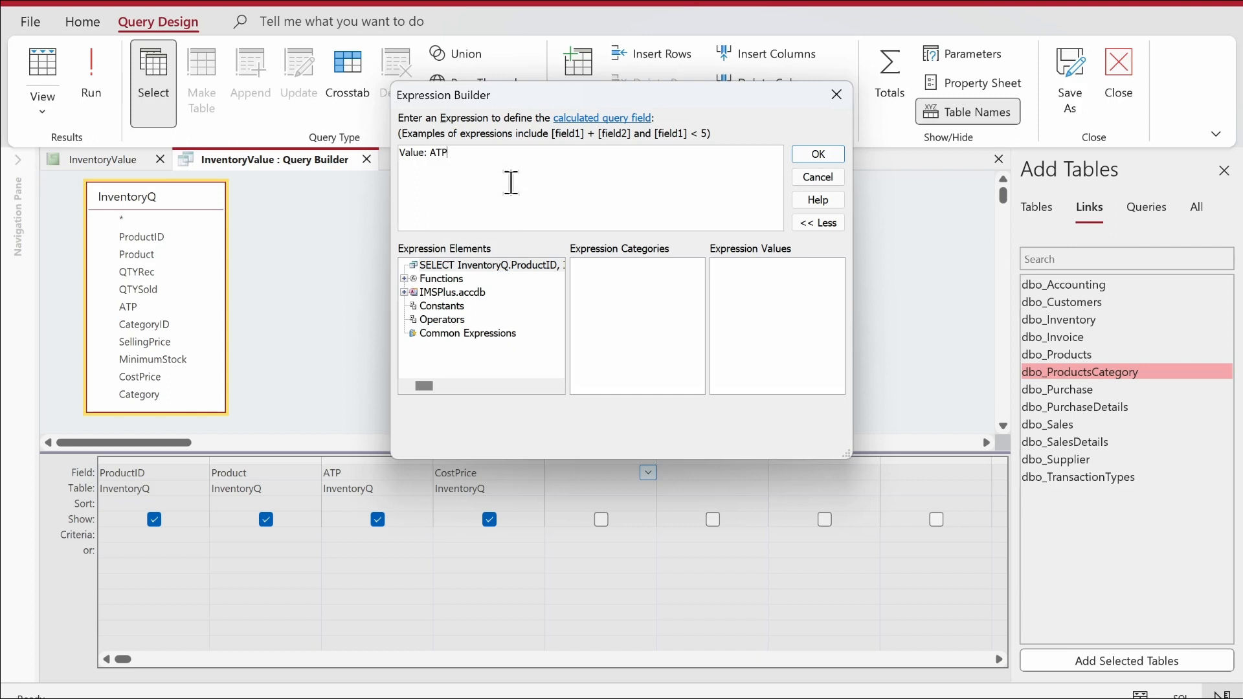
{"action": "type", "text": "*CostPrice"}
{"action": "left_click", "coordinate": [819, 154]}
Step: Show the query in Datasheet View and check the Value column against ATP and CostPrice
{"action": "right_click", "coordinate": [400, 222]}
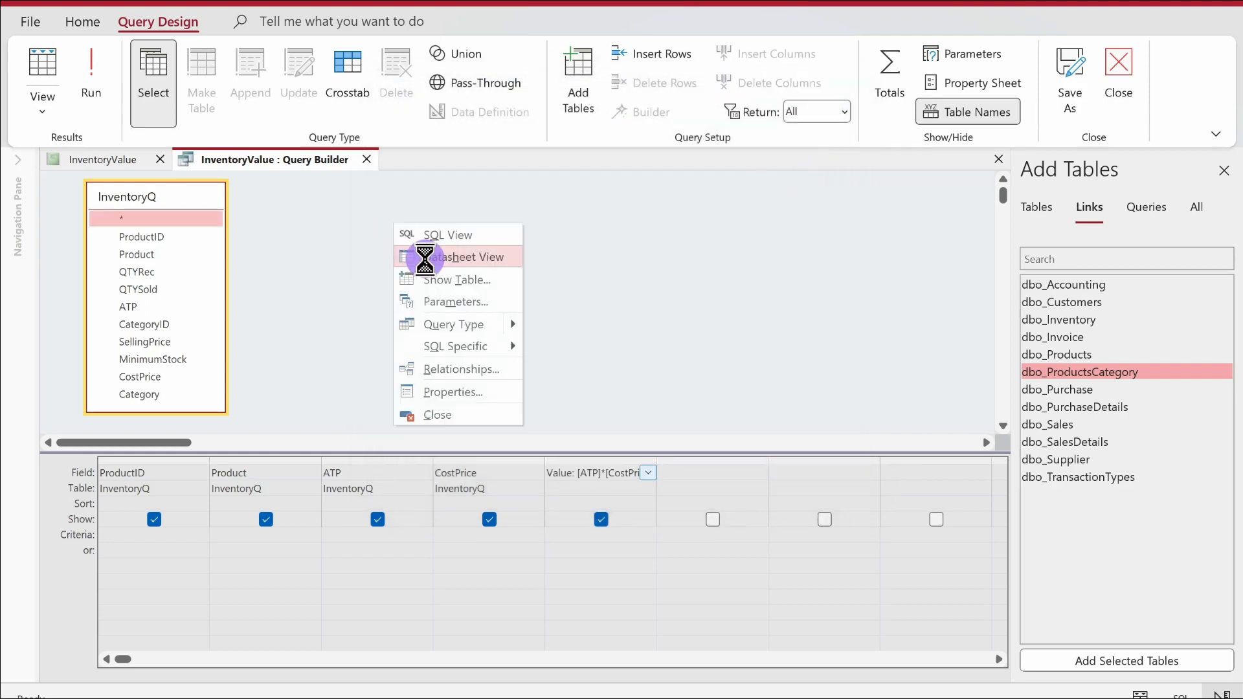
{"action": "left_click", "coordinate": [419, 255]}
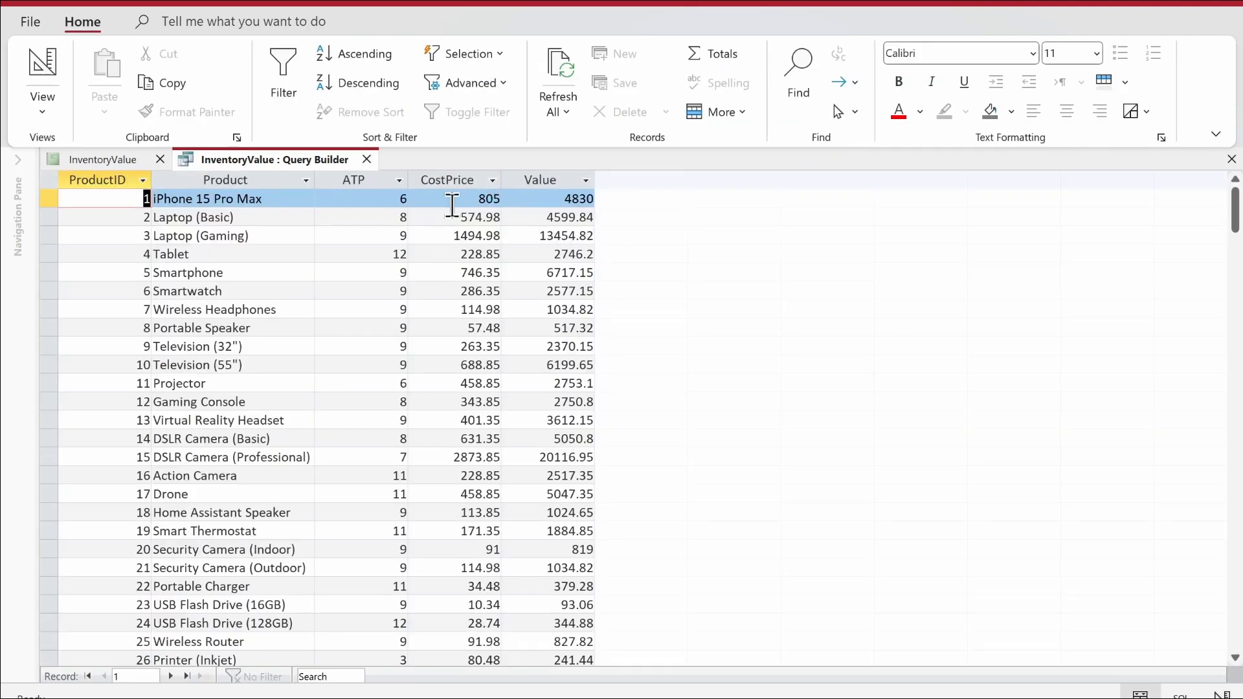
{"action": "left_click_drag", "start_coordinate": [453, 201], "coordinate": [511, 196]}
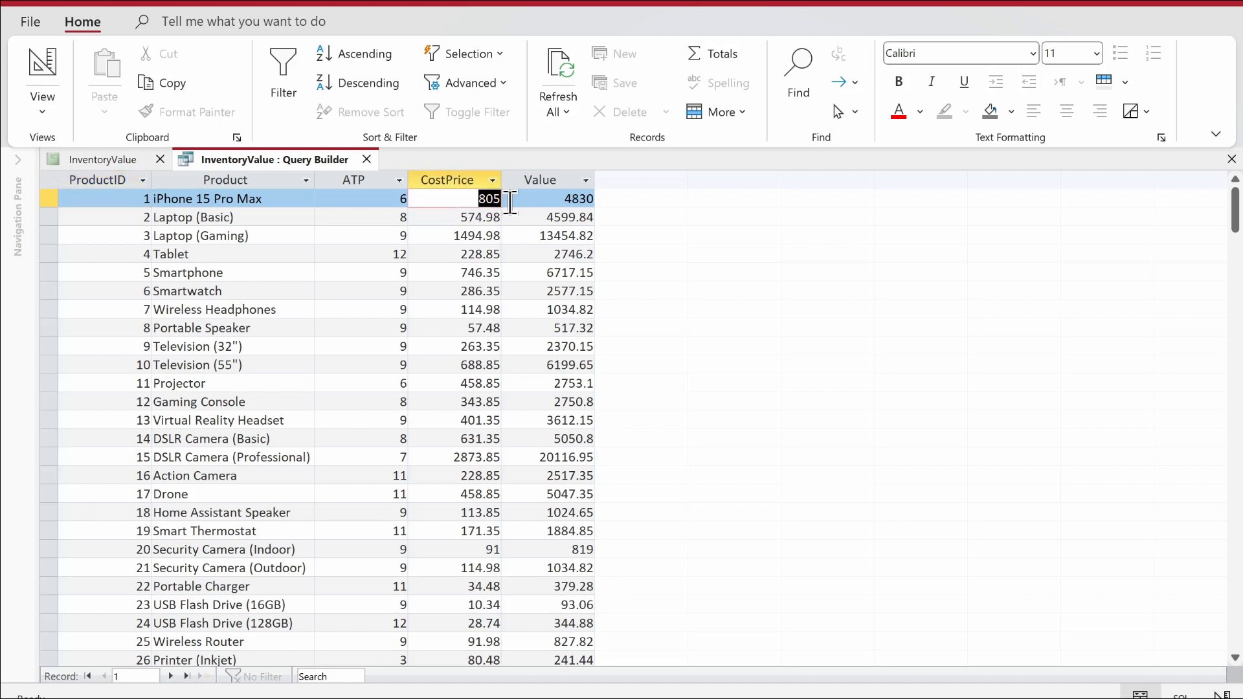
{"action": "left_click_drag", "start_coordinate": [398, 202], "coordinate": [410, 195]}
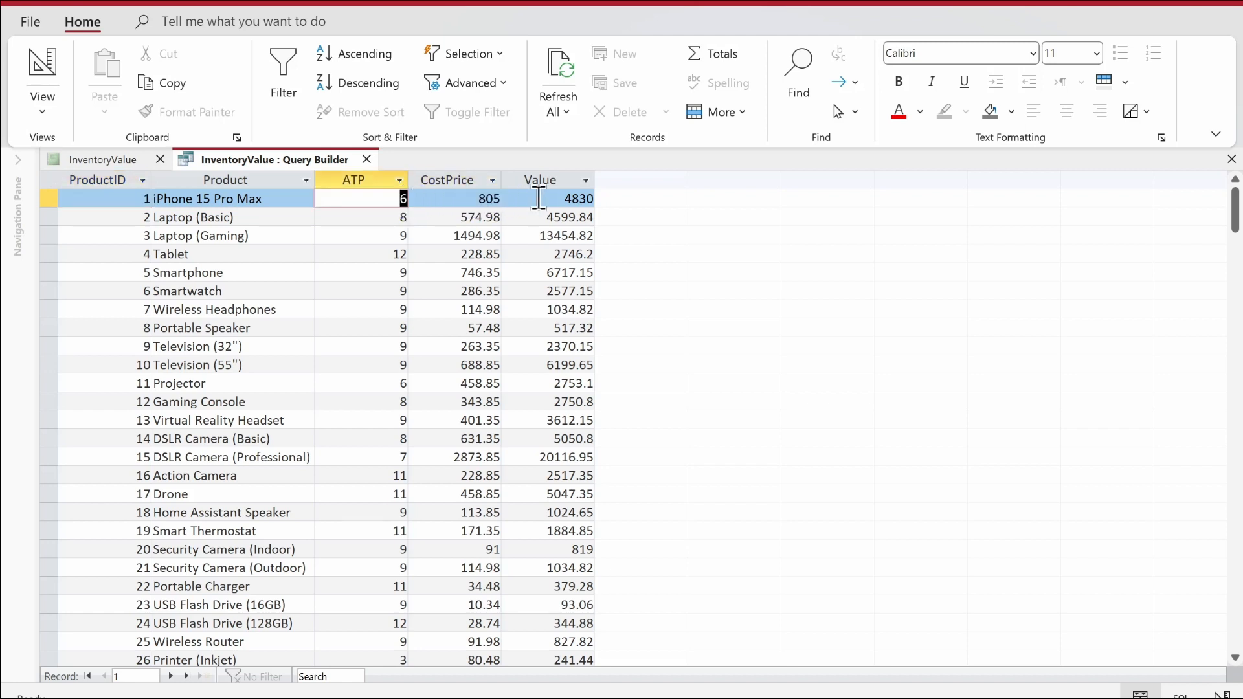
{"action": "left_click_drag", "start_coordinate": [561, 194], "coordinate": [599, 196]}
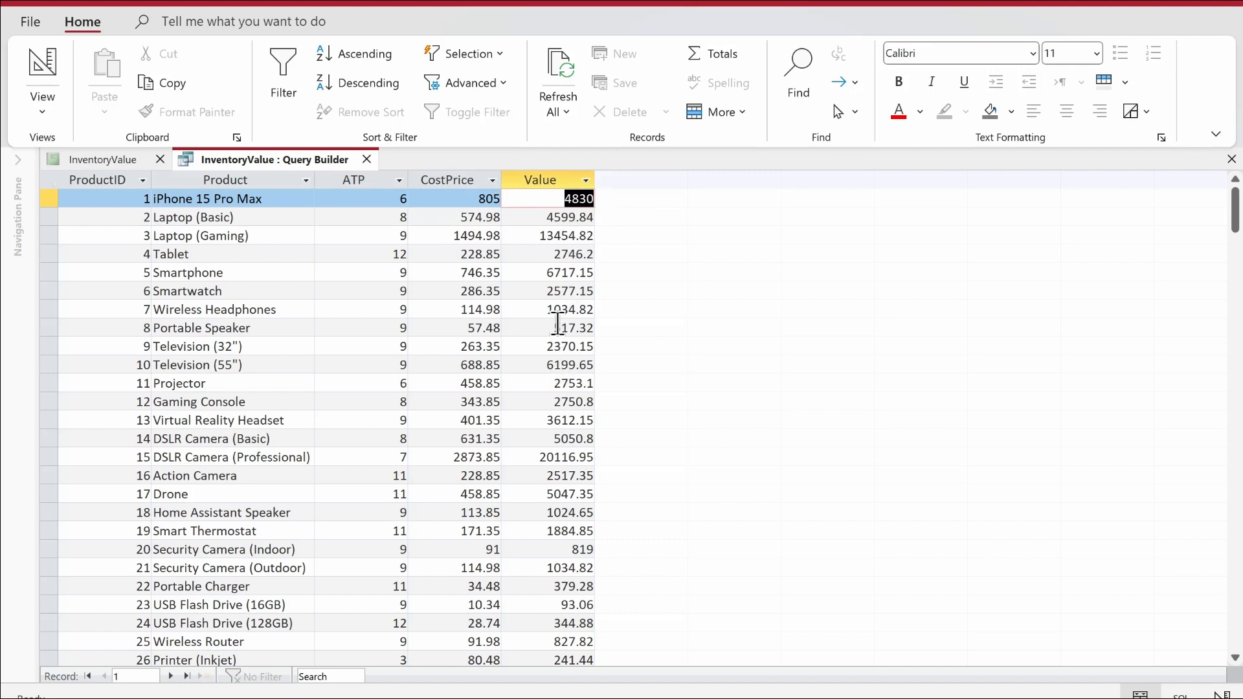
{"action": "scroll", "coordinate": [558, 323], "scroll_direction": "down", "scroll_amount": 13}
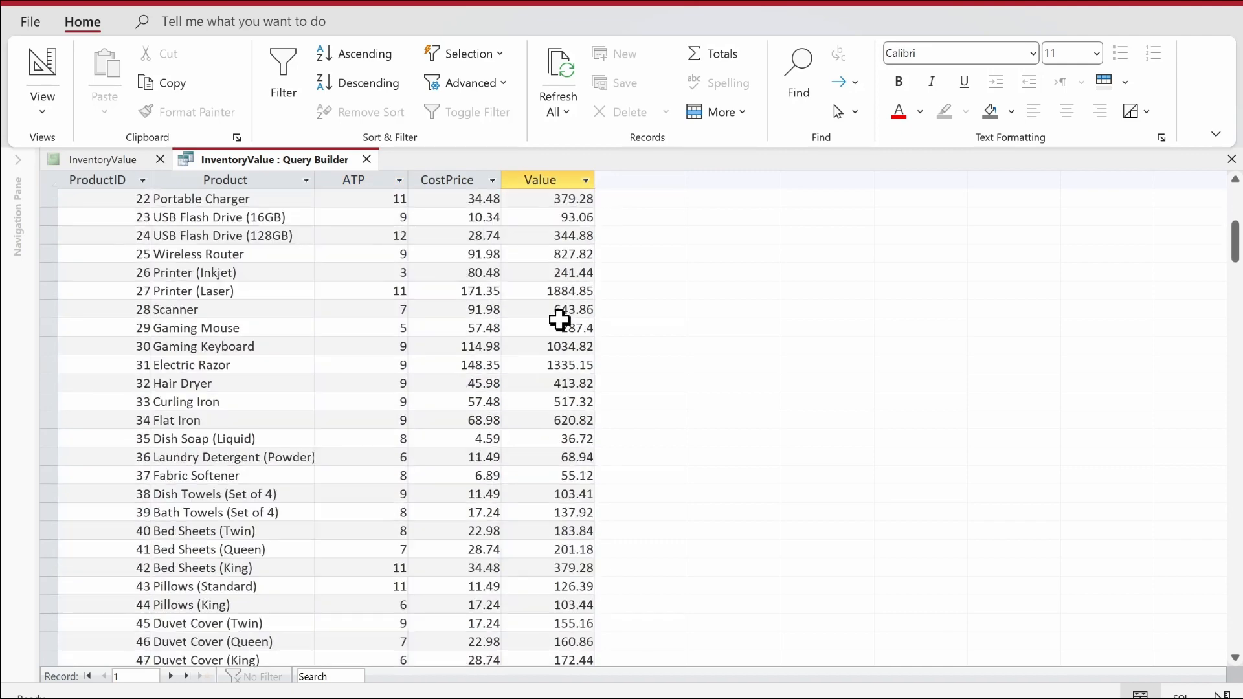
{"action": "scroll", "coordinate": [564, 346], "scroll_direction": "up", "scroll_amount": 12}
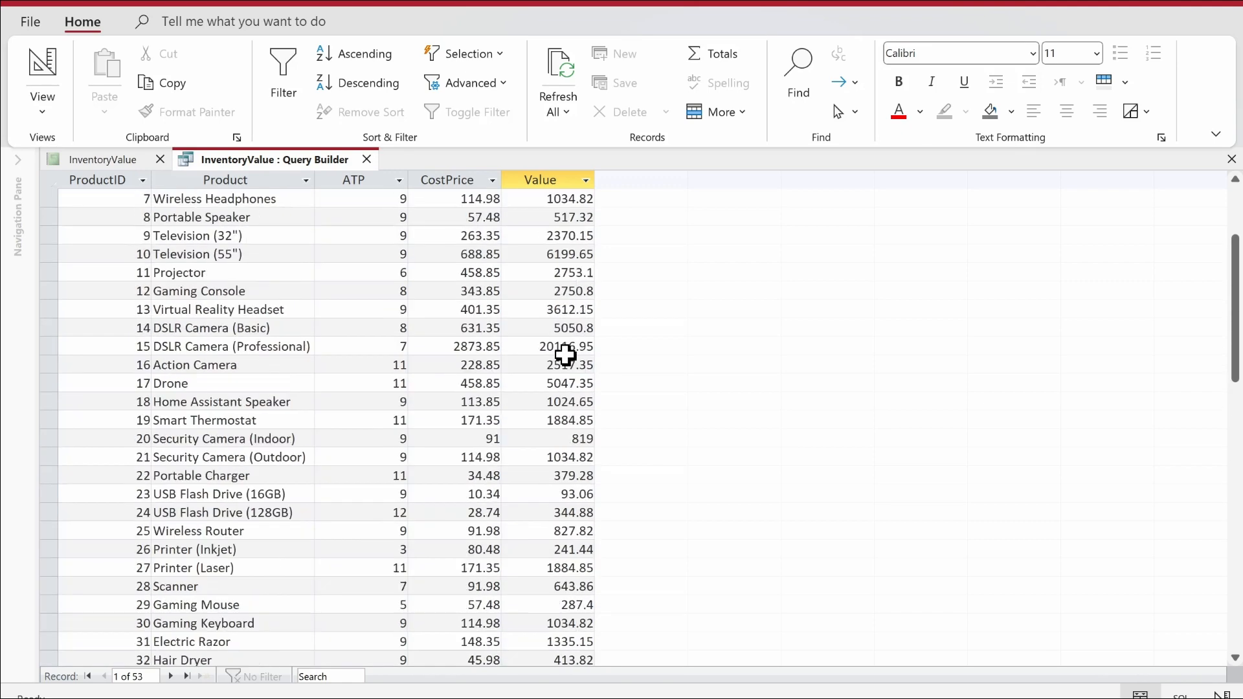
Step: Return the query to Design View and add the CategoryID and Category fields from InventoryQ
{"action": "right_click", "coordinate": [246, 155]}
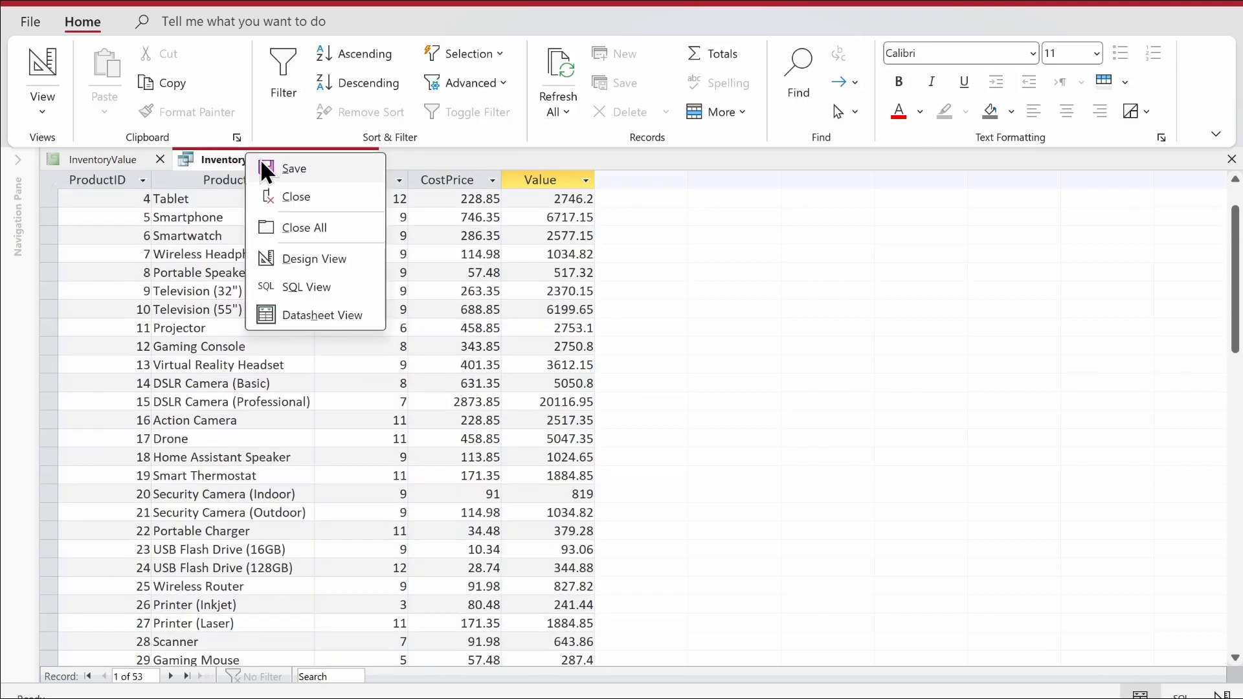
{"action": "left_click", "coordinate": [344, 257]}
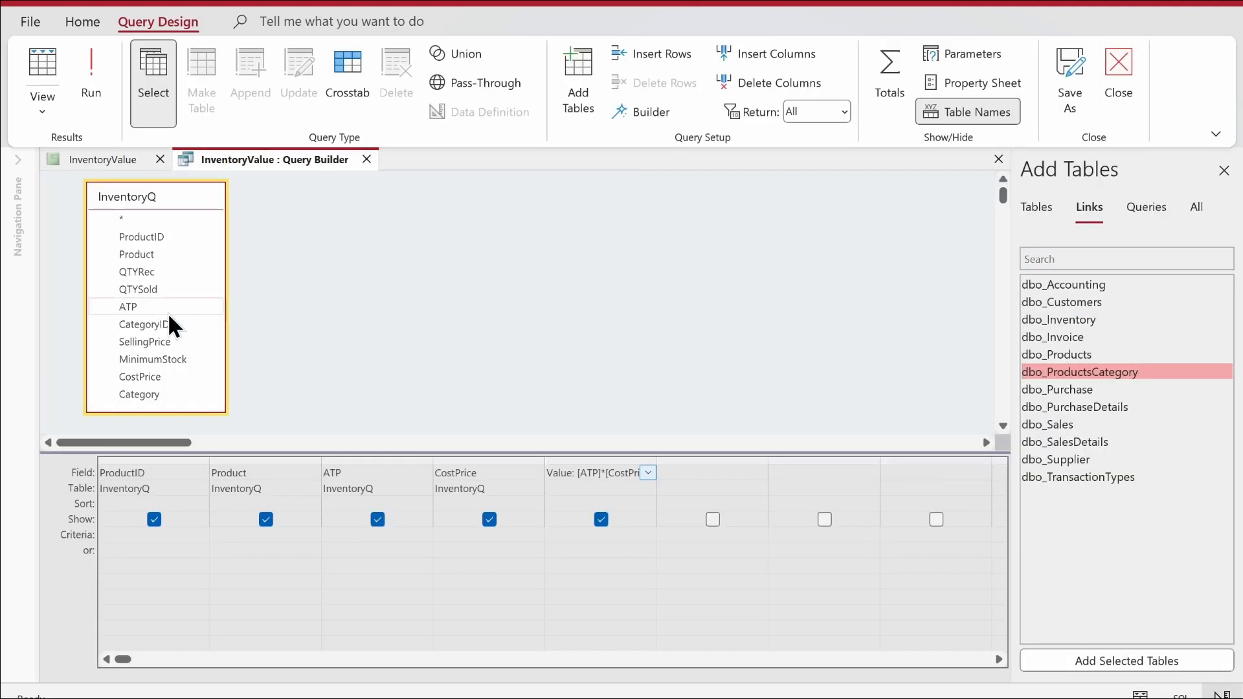
{"action": "left_click", "coordinate": [154, 324]}
{"action": "double_click", "coordinate": [153, 319]}
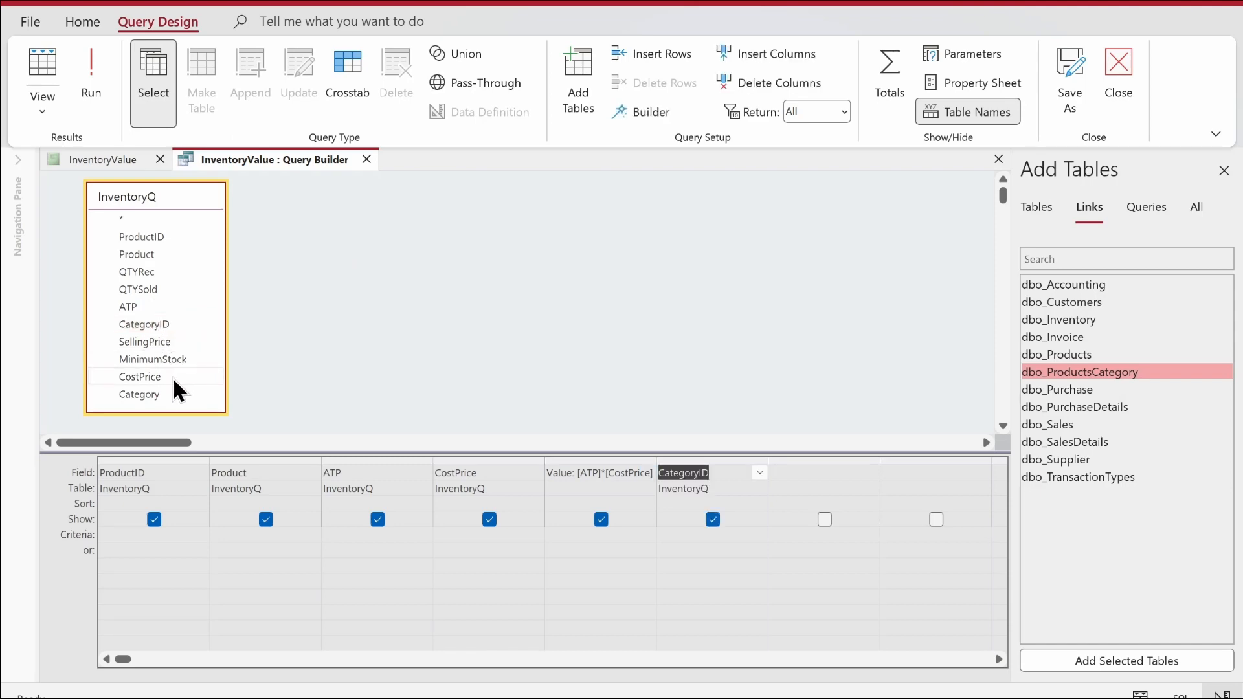
{"action": "double_click", "coordinate": [145, 394]}
Step: Check the query with its category fields in Datasheet View and close the Query Builder, keeping the updated record source
{"action": "right_click", "coordinate": [412, 244]}
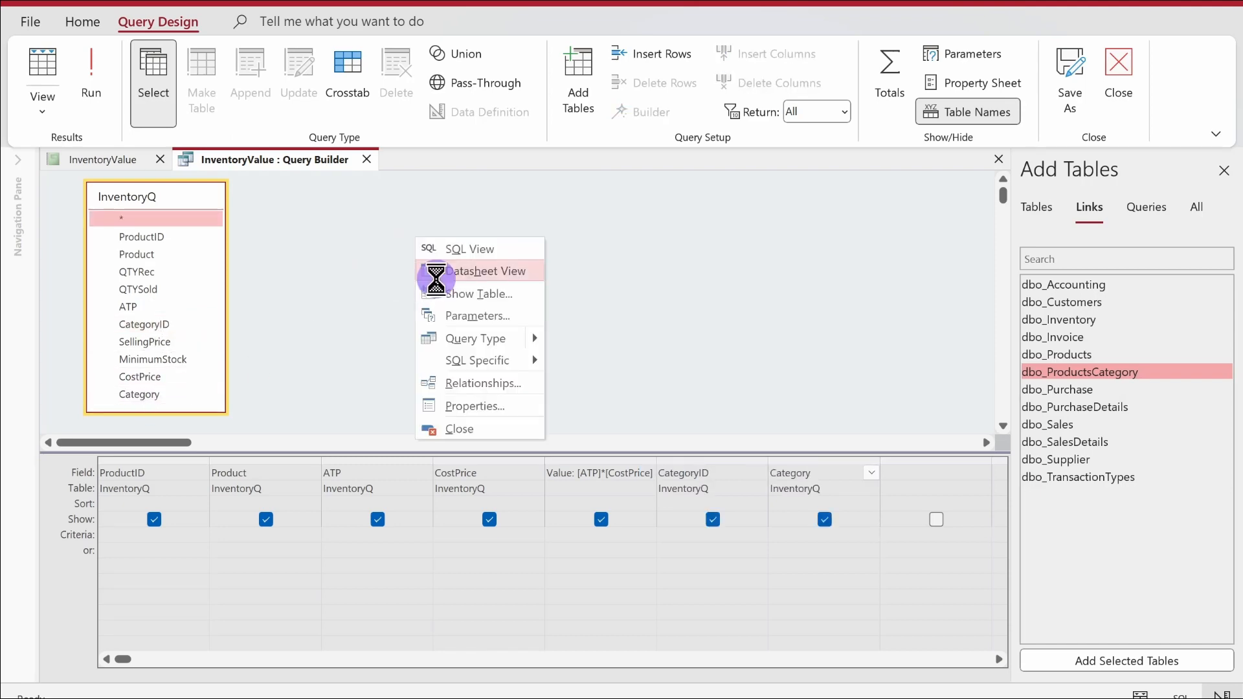
{"action": "left_click", "coordinate": [436, 271]}
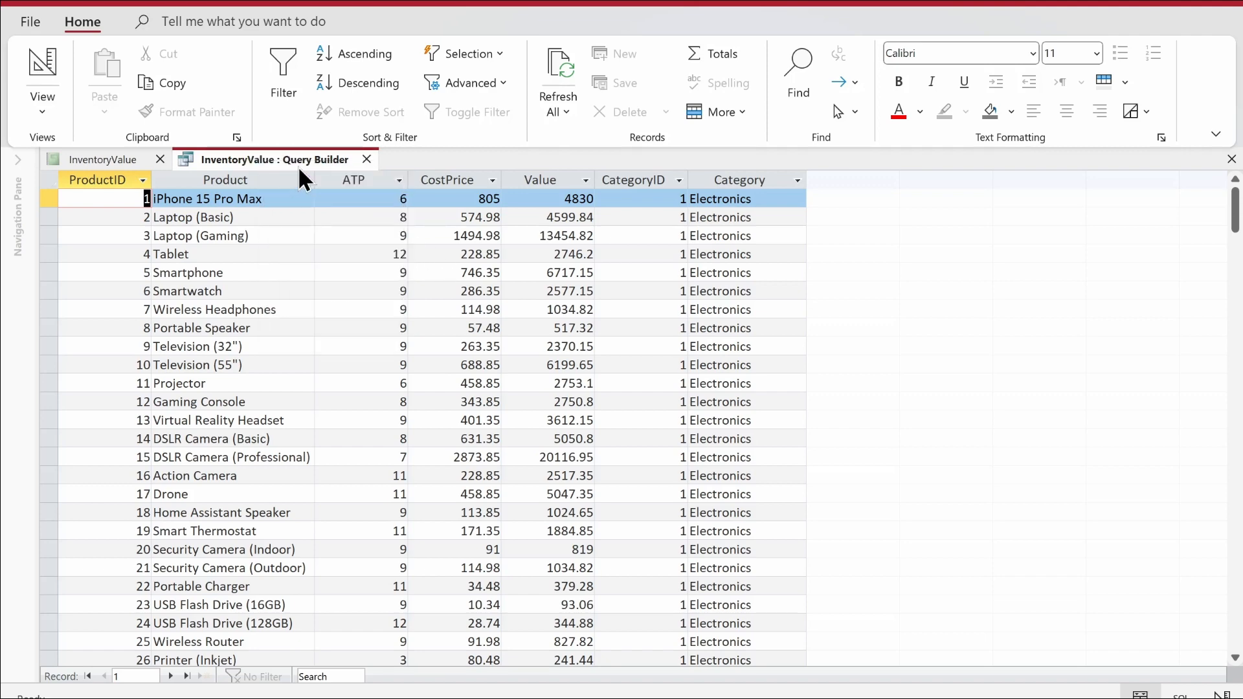
{"action": "left_click", "coordinate": [365, 159]}
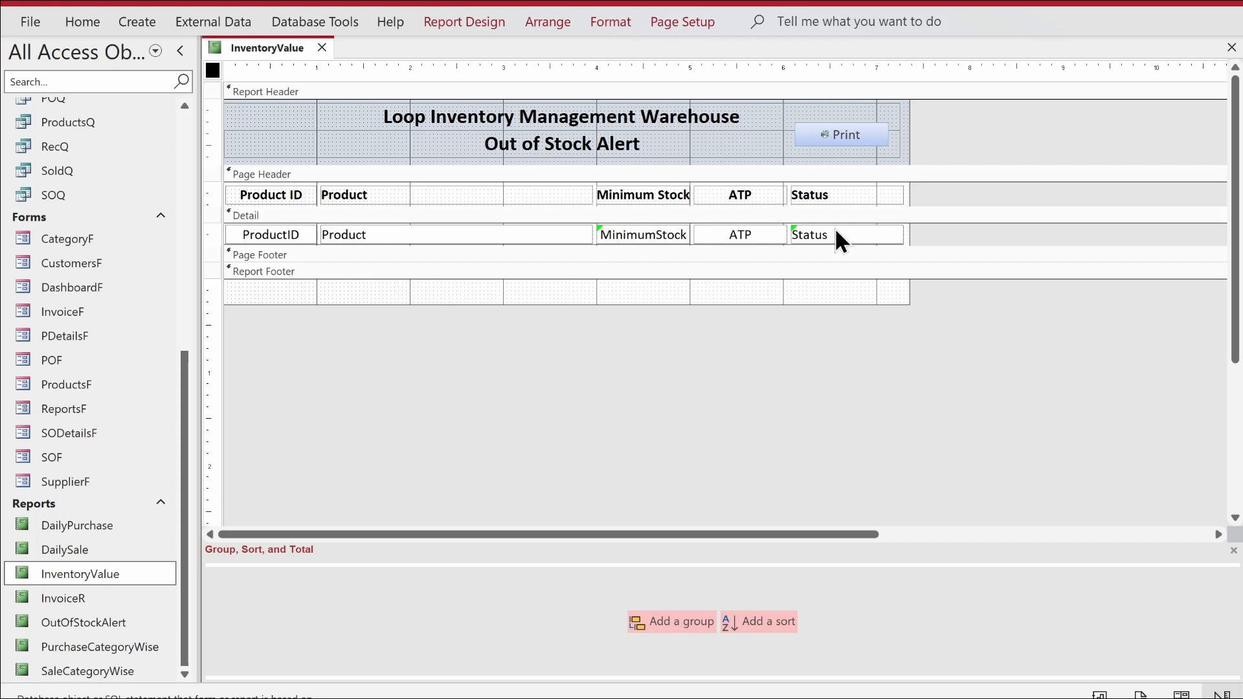
Step: Delete the Status and Minimum Stock labels and text boxes from the report's Page Header and Detail sections
{"action": "left_click", "coordinate": [839, 184]}
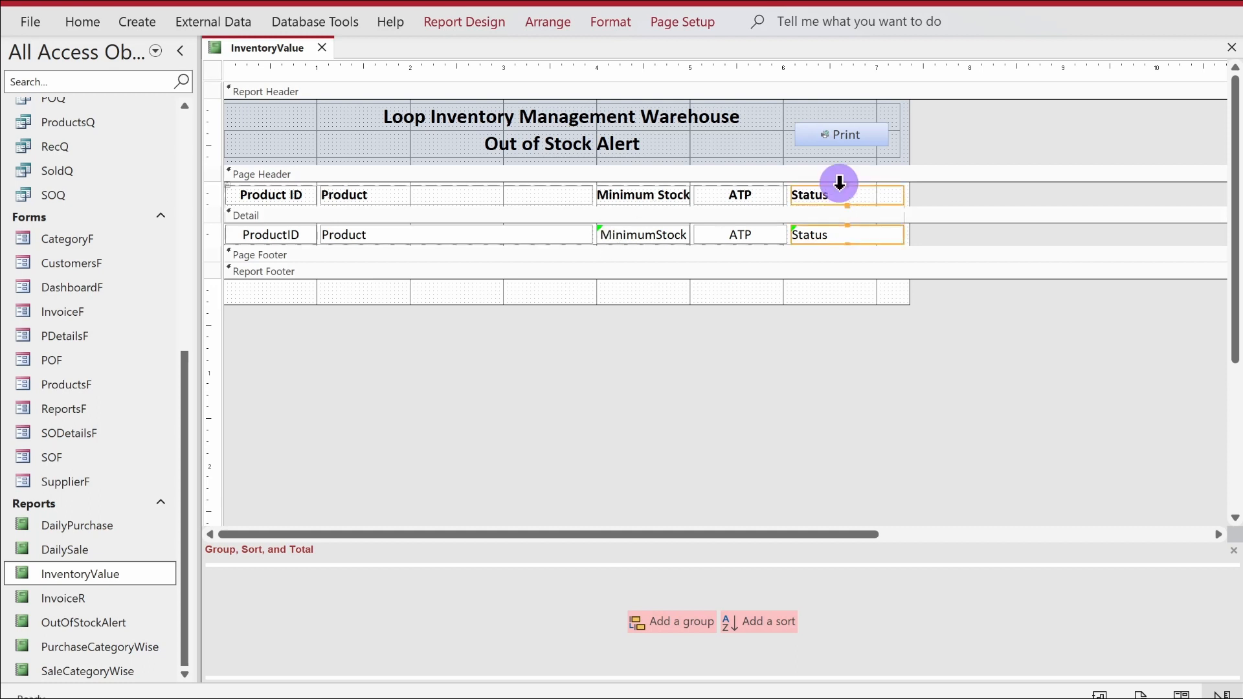
{"action": "left_click", "coordinate": [666, 183], "text": "shift"}
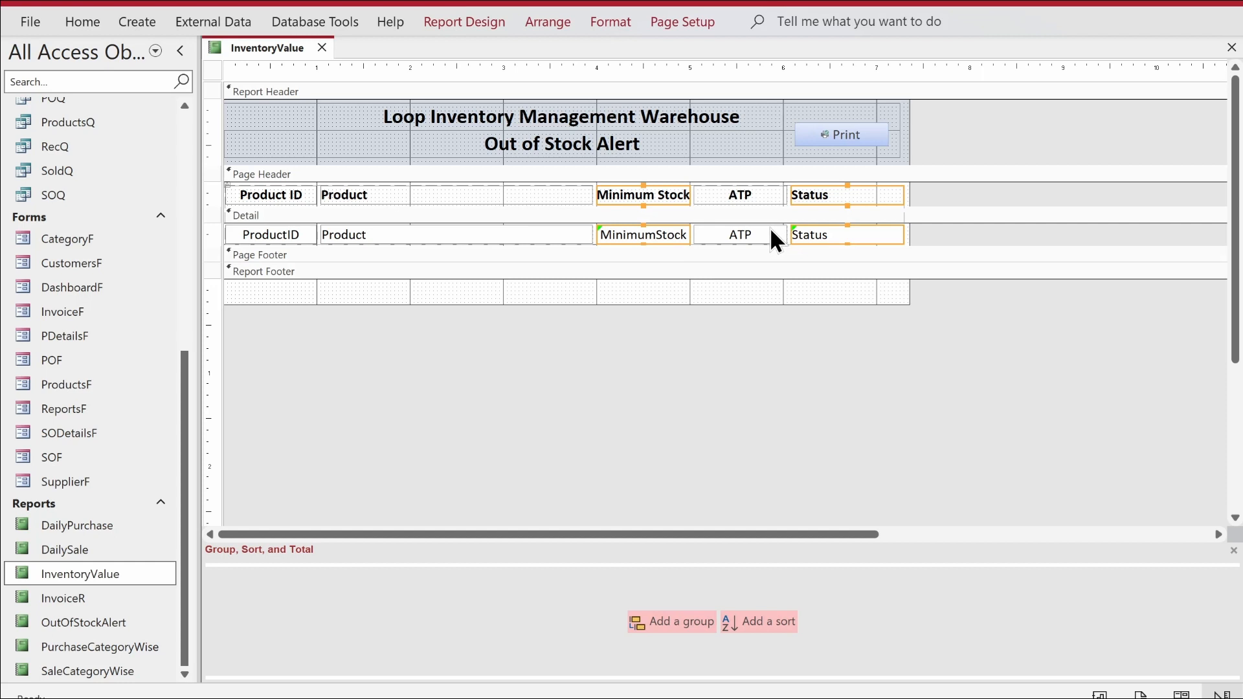
{"action": "right_click", "coordinate": [832, 237]}
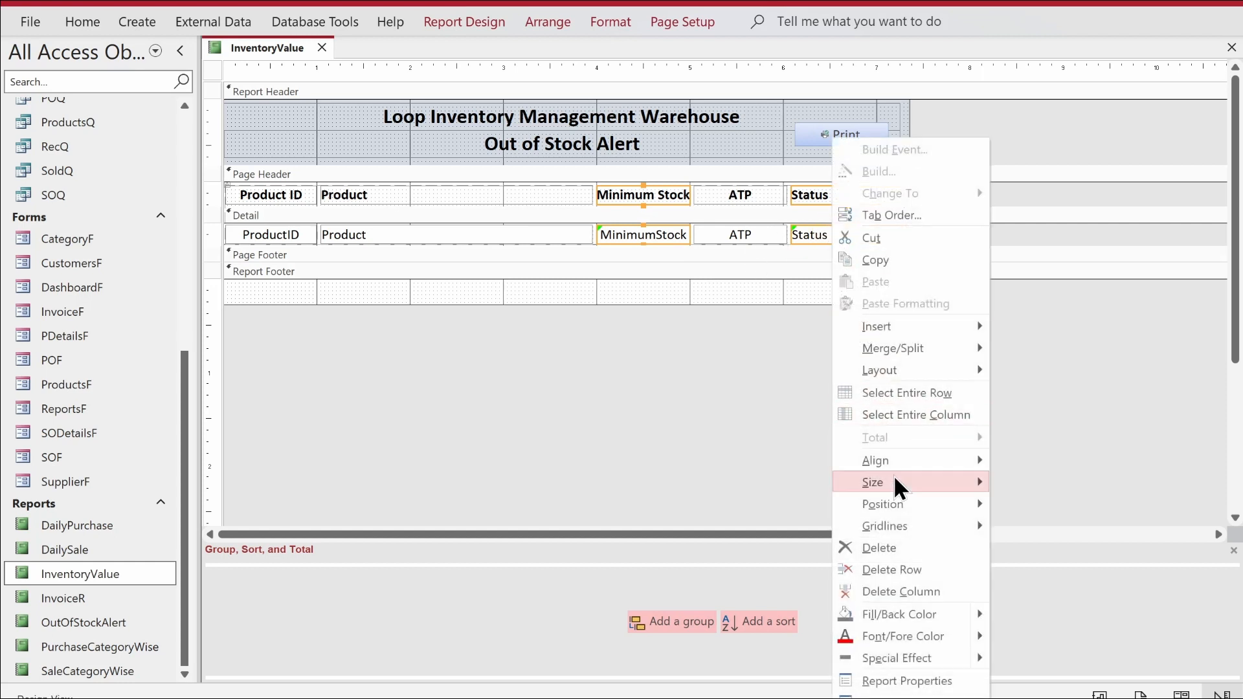
{"action": "left_click", "coordinate": [903, 549]}
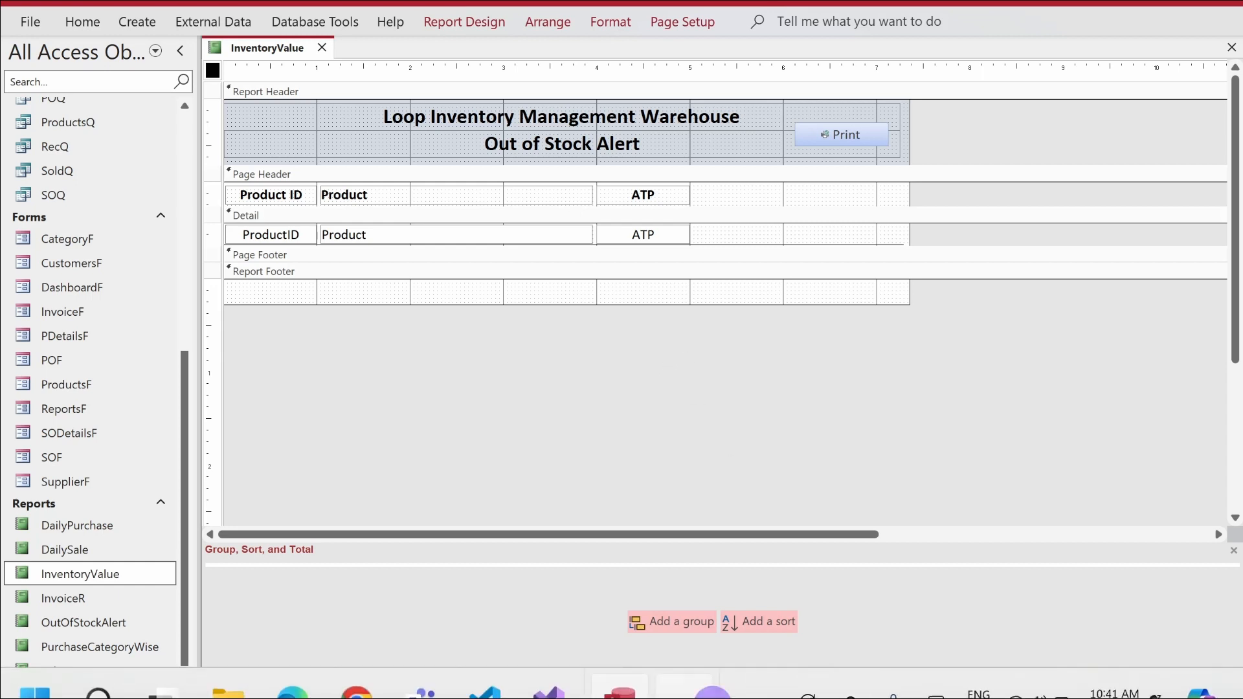
{"action": "mouse_move", "coordinate": [684, 689]}
{"action": "left_click", "coordinate": [657, 616]}
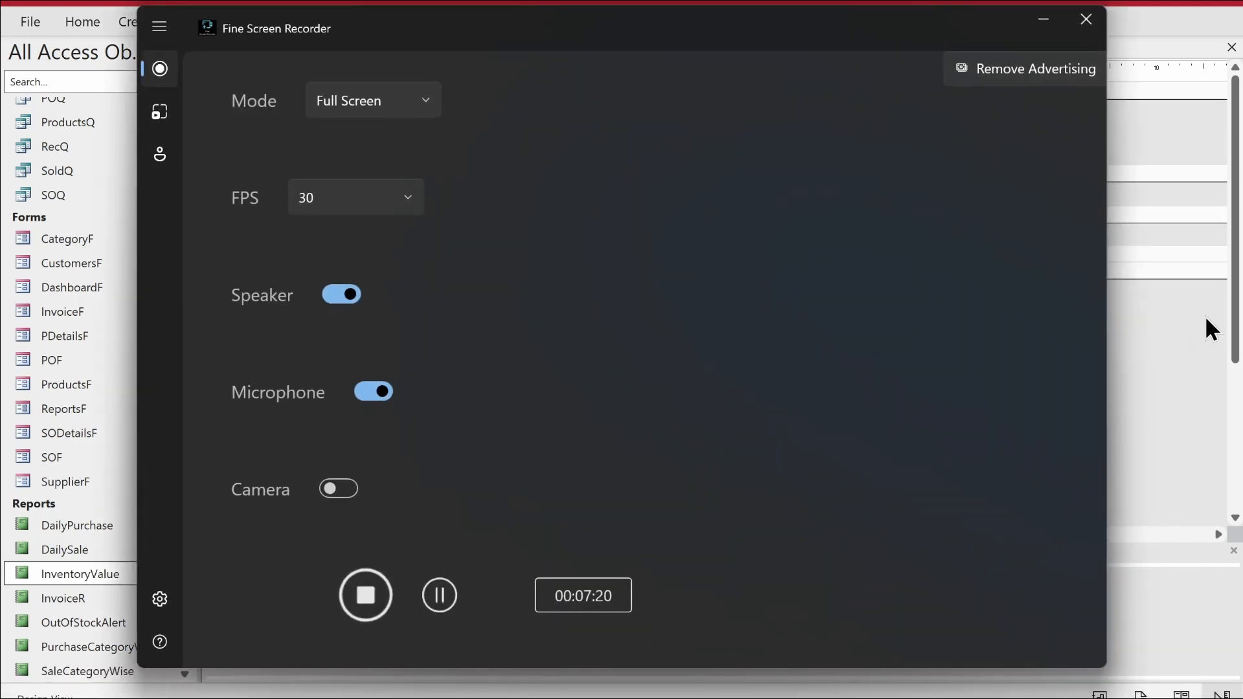
{"action": "left_click", "coordinate": [1184, 323]}
{"action": "left_click", "coordinate": [444, 375]}
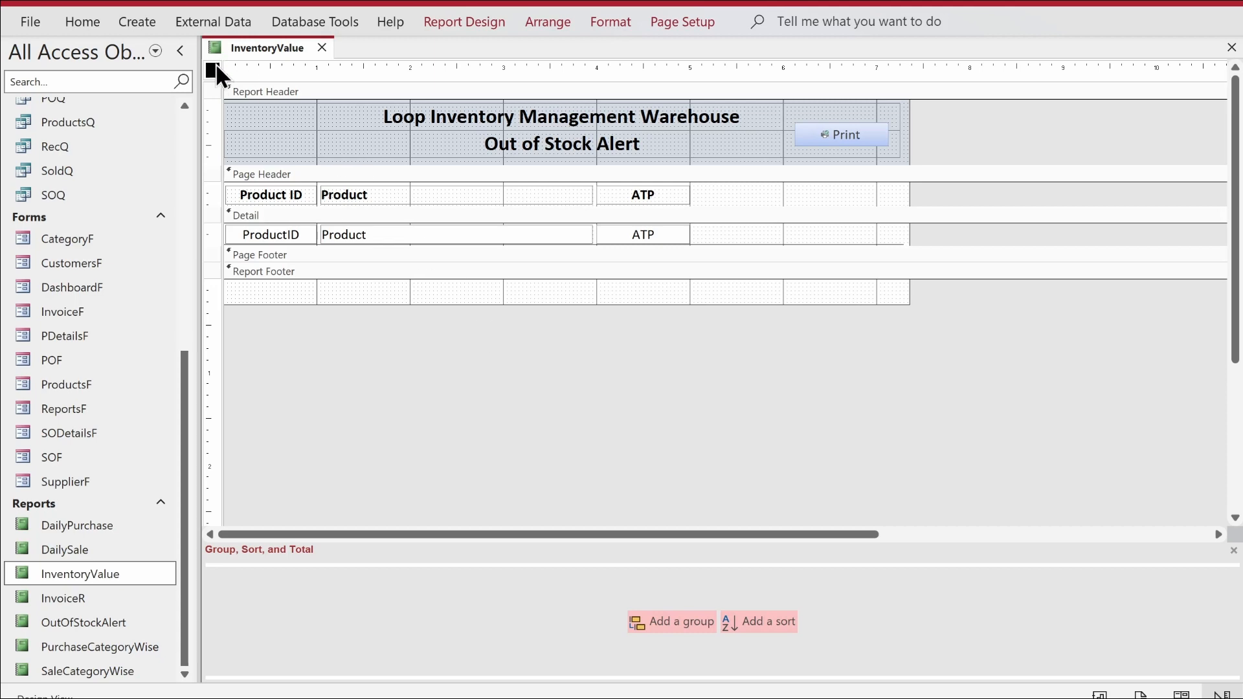
Step: Add the CostPrice field before ATP and the Value field after ATP in the report's Detail section
{"action": "left_click", "coordinate": [472, 23]}
{"action": "left_click", "coordinate": [994, 89]}
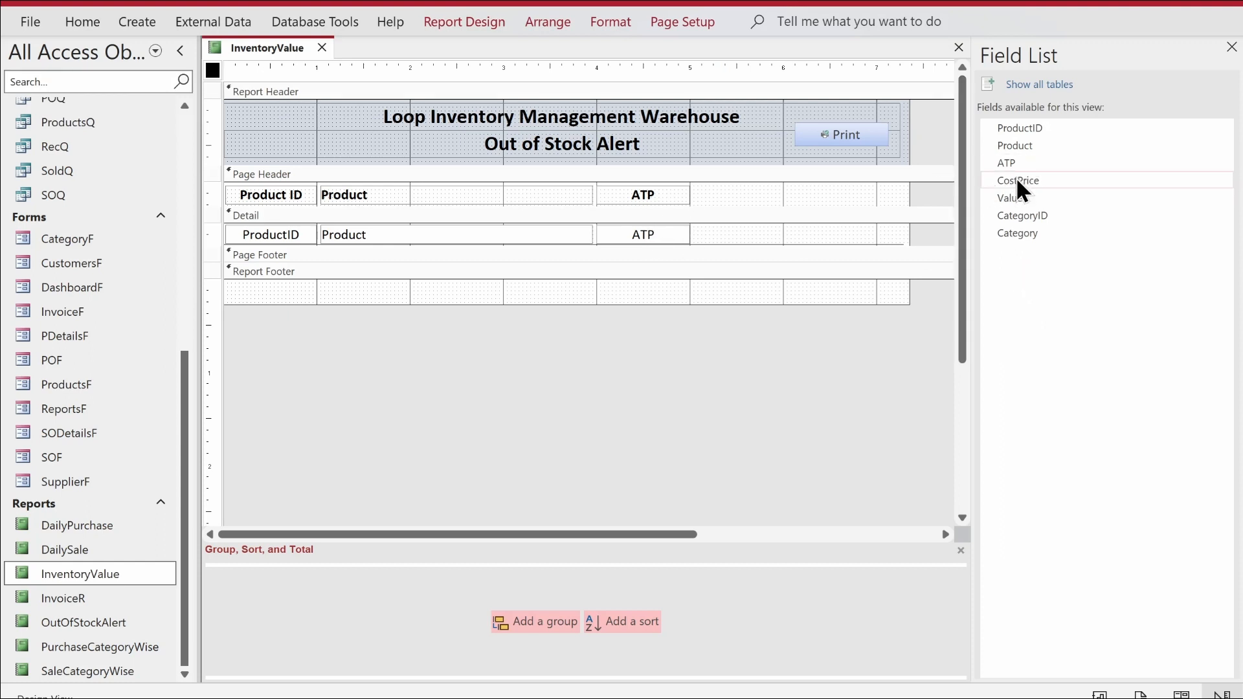
{"action": "left_click_drag", "start_coordinate": [1016, 181], "coordinate": [609, 233]}
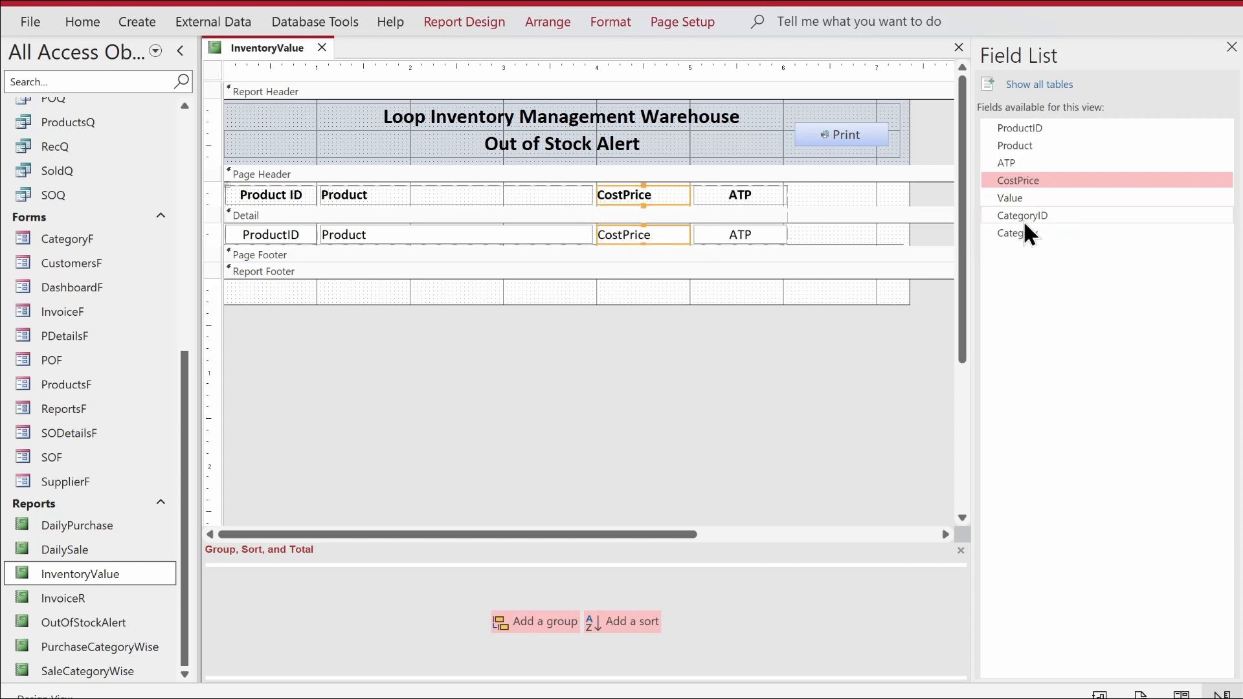
{"action": "left_click_drag", "start_coordinate": [1008, 198], "coordinate": [791, 236]}
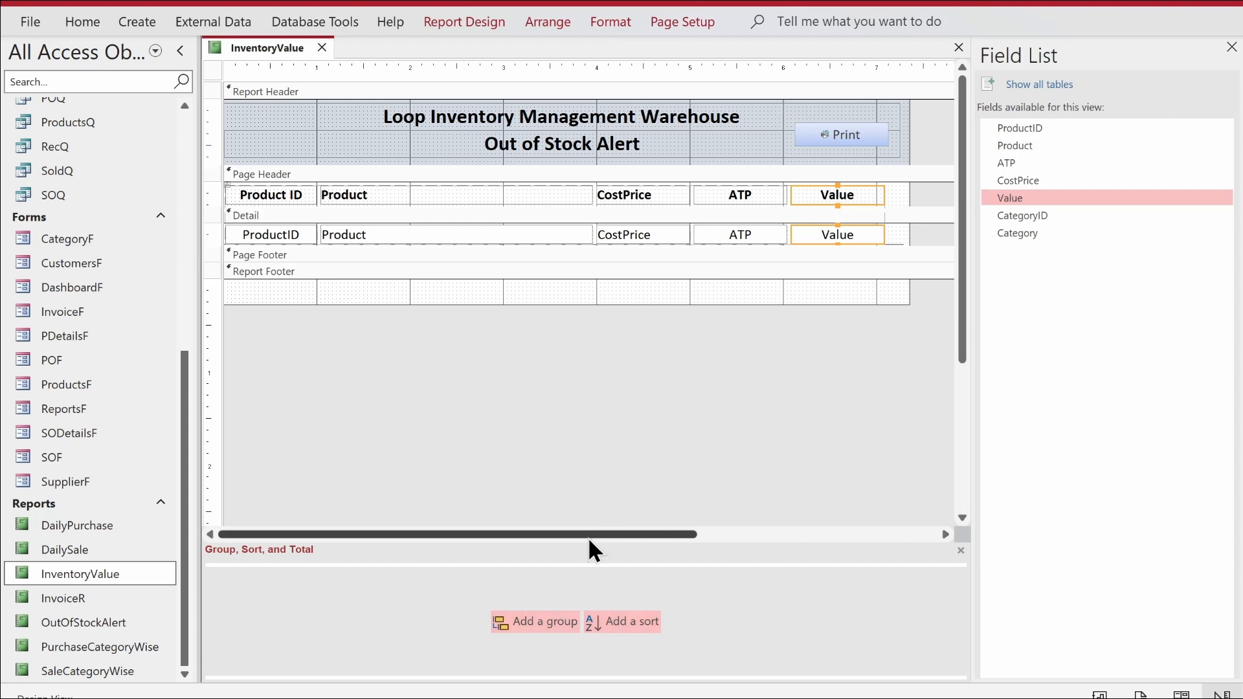
Step: Group the report on CategoryID and adjust the height of the resulting CategoryID Header section
{"action": "left_click", "coordinate": [535, 622]}
{"action": "left_click", "coordinate": [451, 595]}
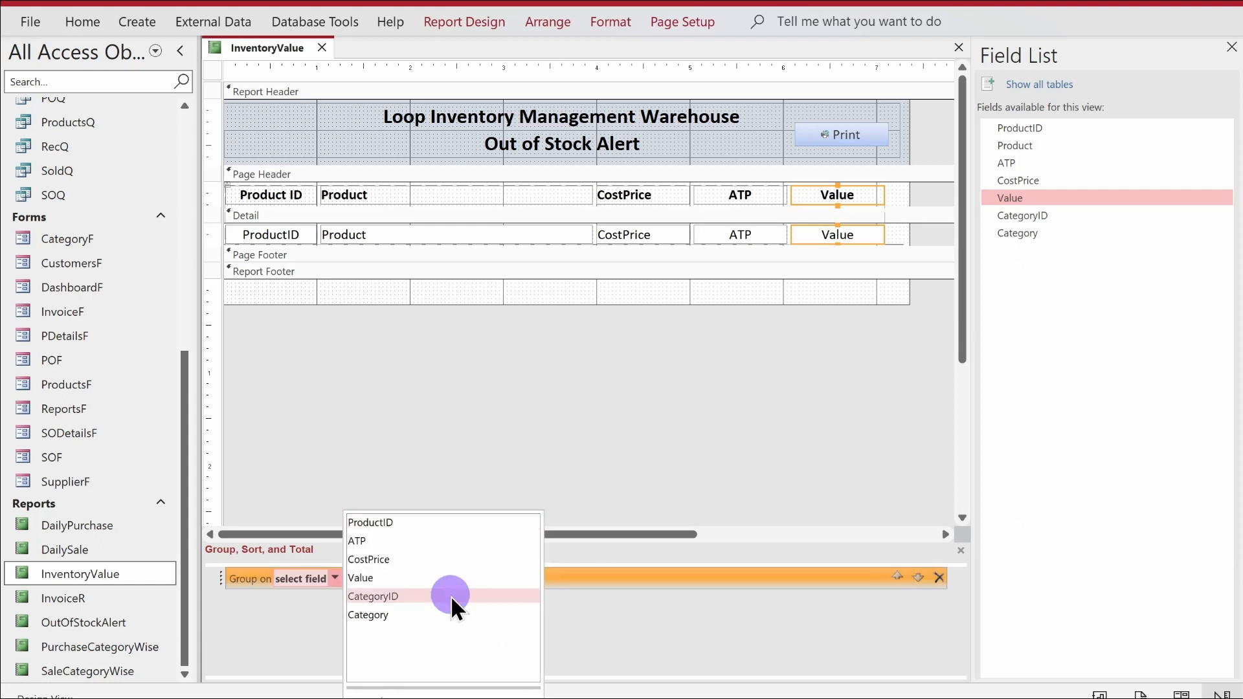
{"action": "left_click", "coordinate": [540, 243]}
{"action": "left_click_drag", "start_coordinate": [541, 243], "coordinate": [540, 266]}
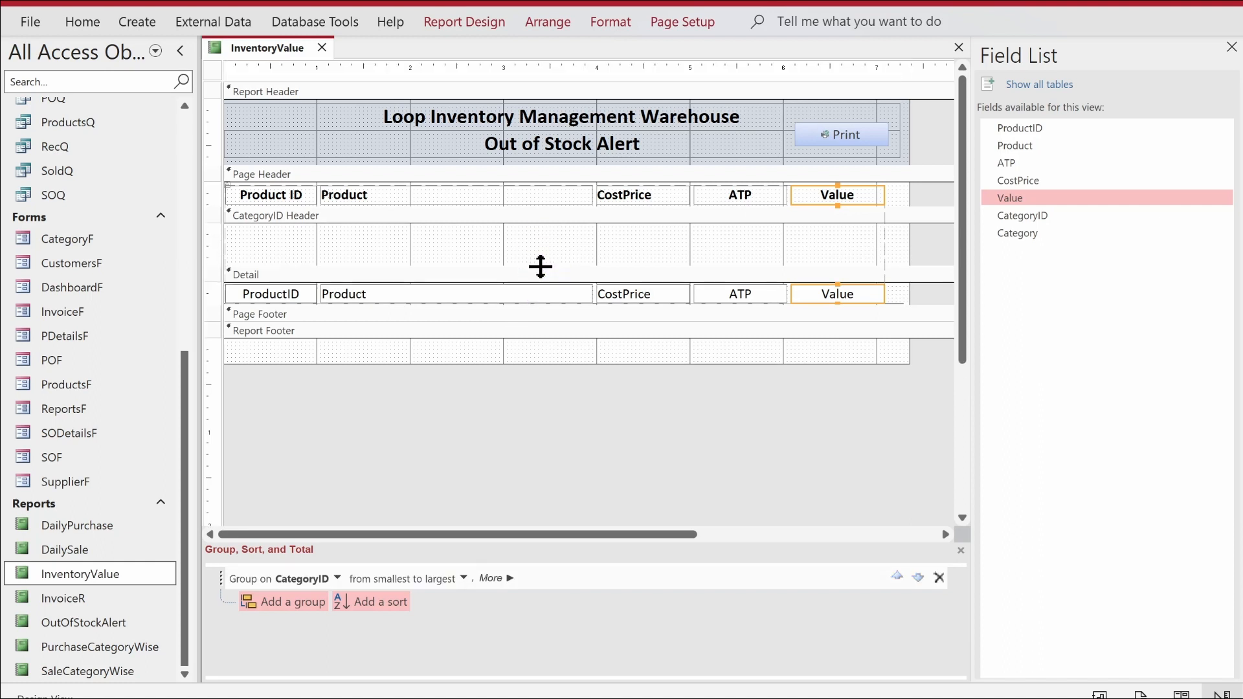
Step: Add the CategoryID and Category fields to the CategoryID Header section and delete their attached labels
{"action": "left_click", "coordinate": [1017, 216]}
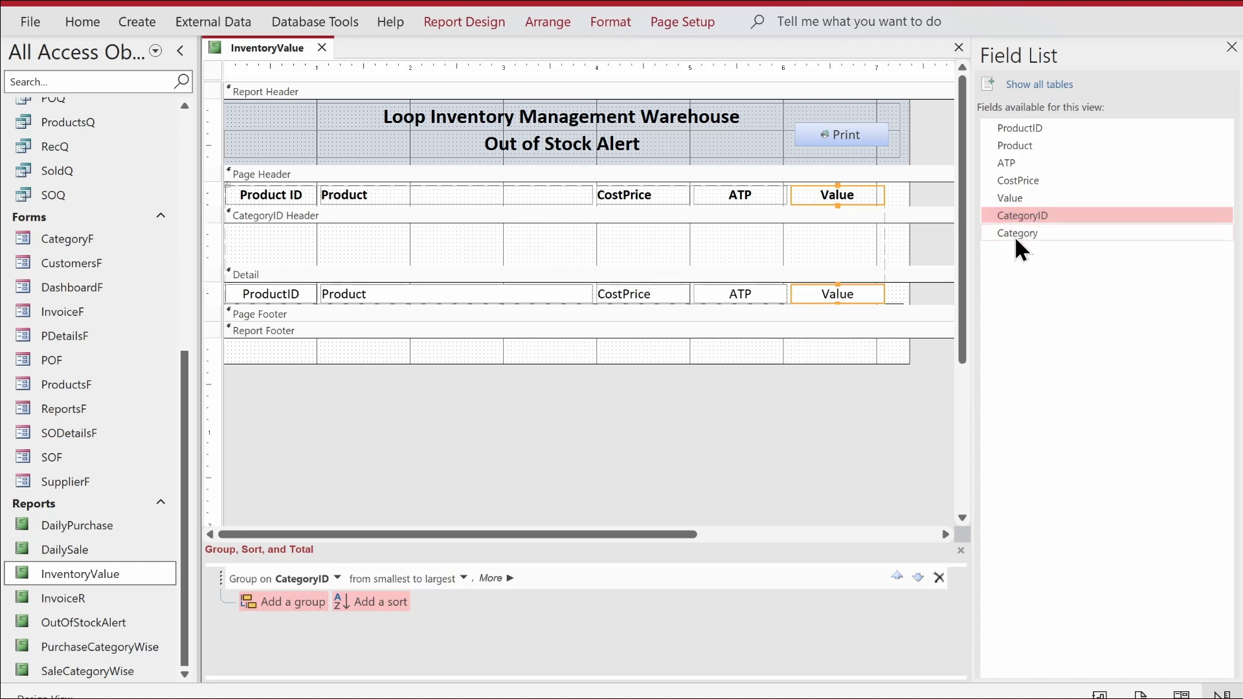
{"action": "left_click", "coordinate": [1015, 234], "text": "shift"}
{"action": "left_click_drag", "start_coordinate": [1021, 215], "coordinate": [552, 233]}
{"action": "left_click_drag", "start_coordinate": [717, 235], "coordinate": [497, 246]}
{"action": "left_click_drag", "start_coordinate": [413, 235], "coordinate": [457, 268]}
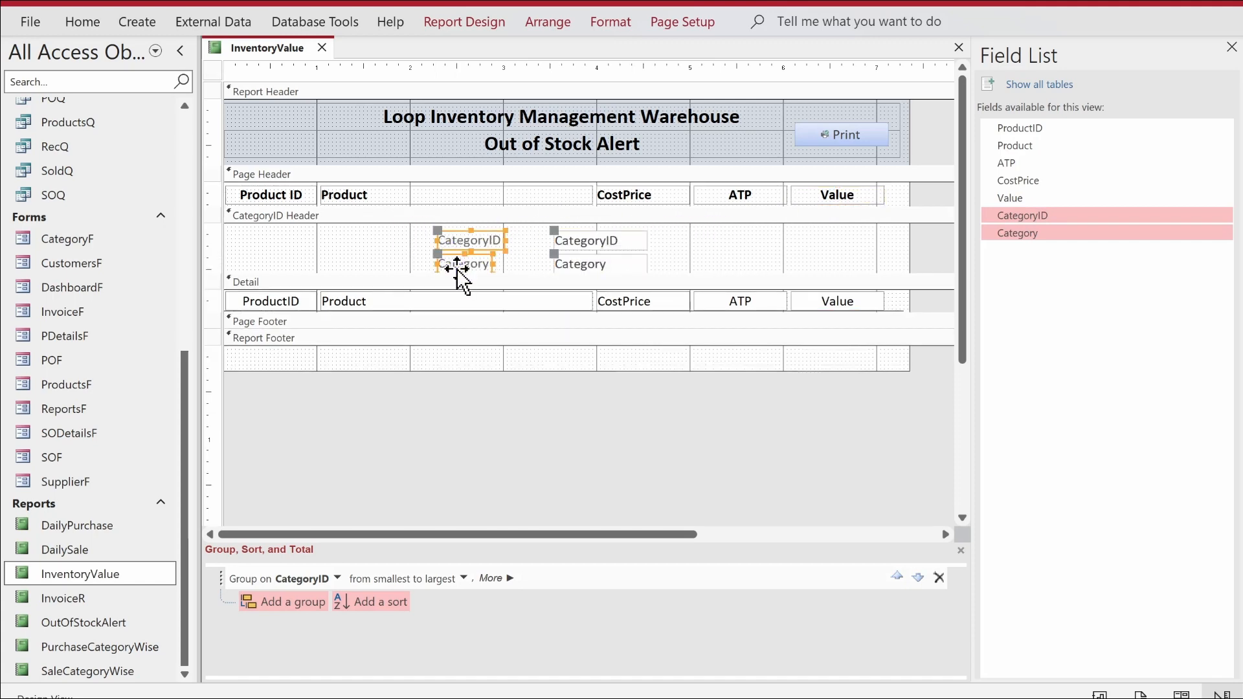
{"action": "key", "text": "Delete"}
Step: Move the Category text box to the start of the group header and shrink the CategoryID text box to a thin strip at the header's upper edge
{"action": "left_click_drag", "start_coordinate": [608, 239], "coordinate": [707, 238]}
{"action": "left_click_drag", "start_coordinate": [596, 263], "coordinate": [278, 239]}
{"action": "left_click", "coordinate": [716, 235]}
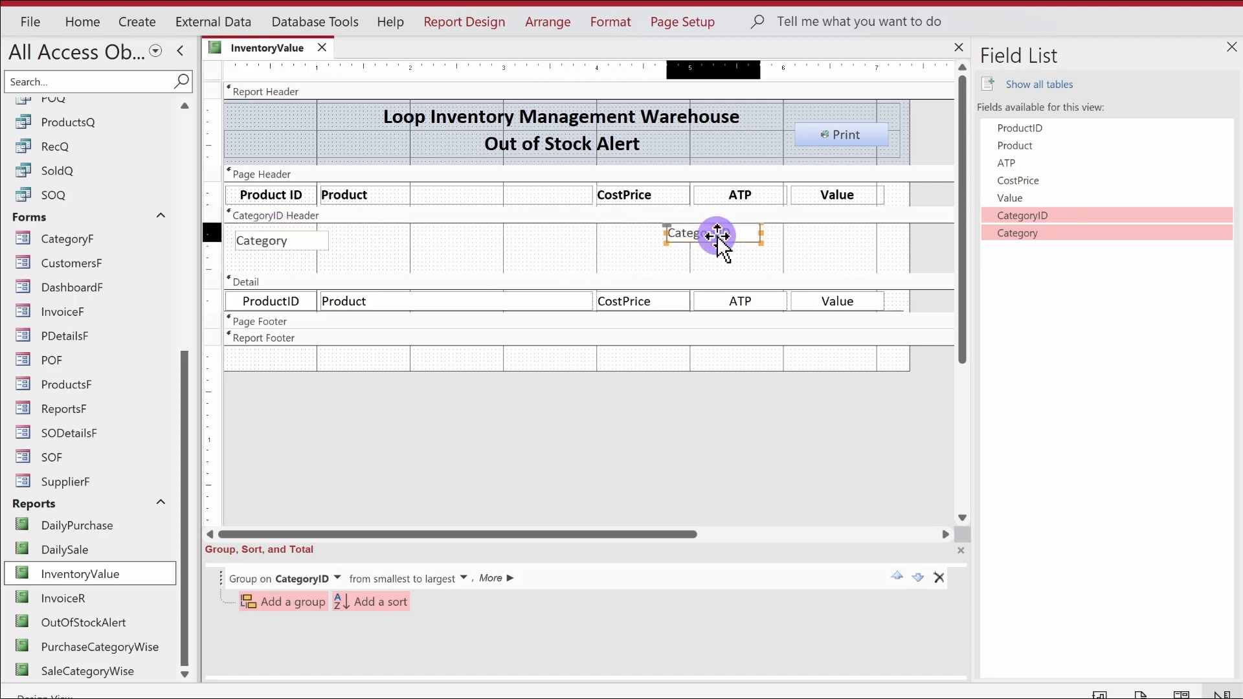
{"action": "left_click_drag", "start_coordinate": [713, 242], "coordinate": [710, 226]}
Step: Set the Visible property of the CategoryID text box in the group header to No
{"action": "left_click", "coordinate": [464, 19]}
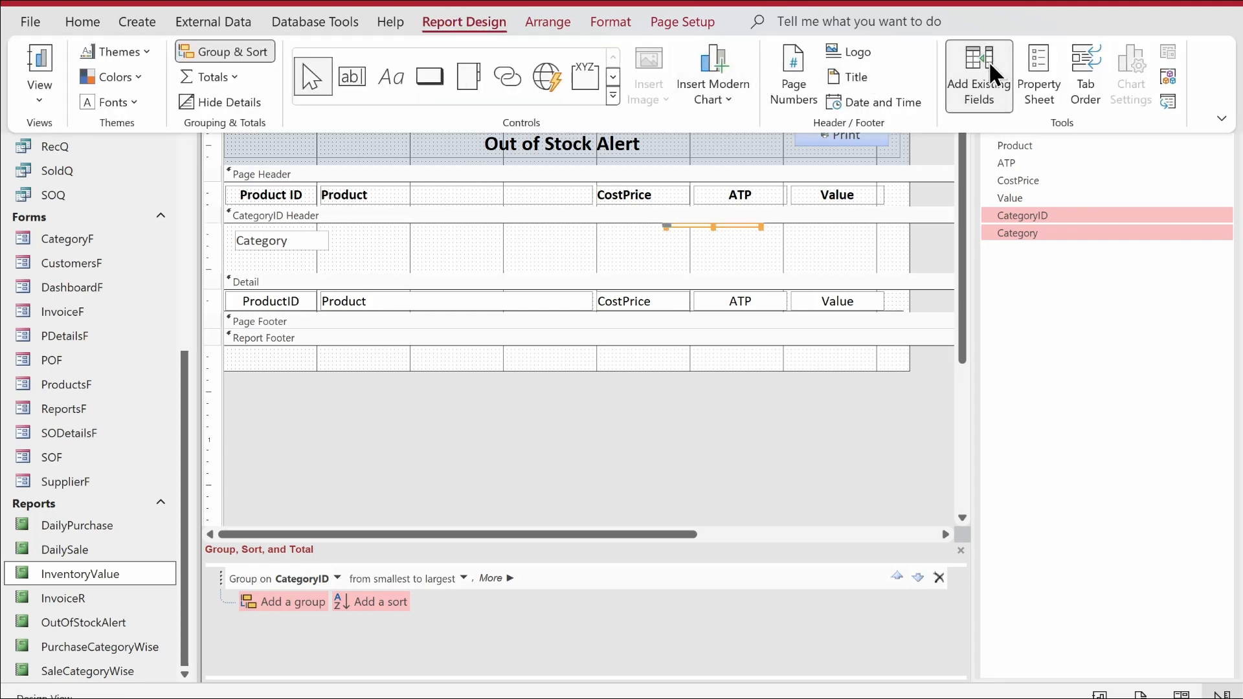
{"action": "left_click", "coordinate": [1033, 68]}
{"action": "left_click", "coordinate": [996, 137]}
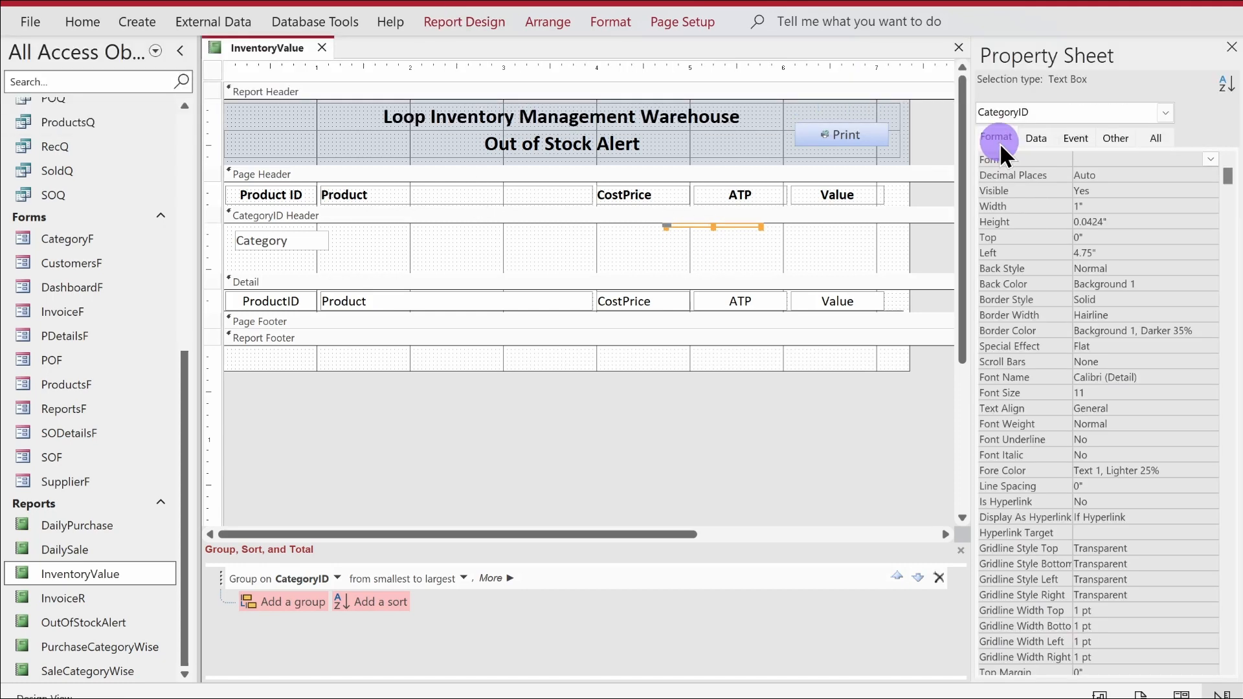
{"action": "double_click", "coordinate": [1108, 188]}
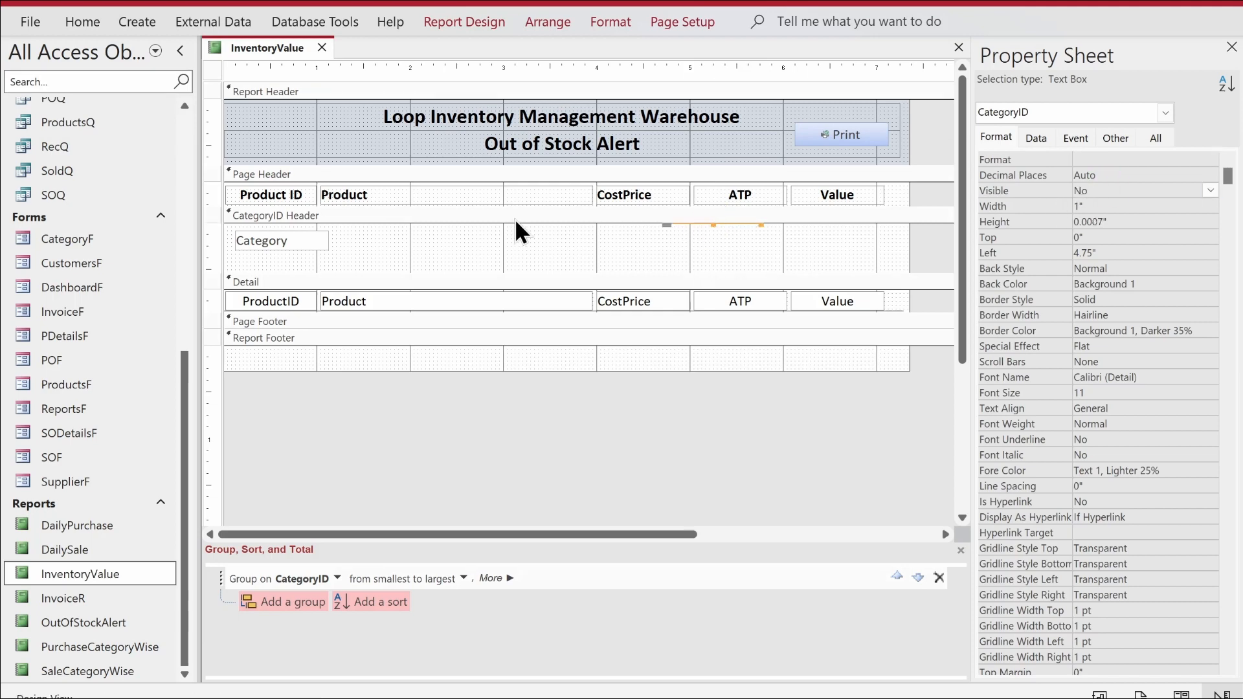
Step: Format the Category text box in the group header with Text 1 font color, size 16 and bold
{"action": "left_click", "coordinate": [313, 243]}
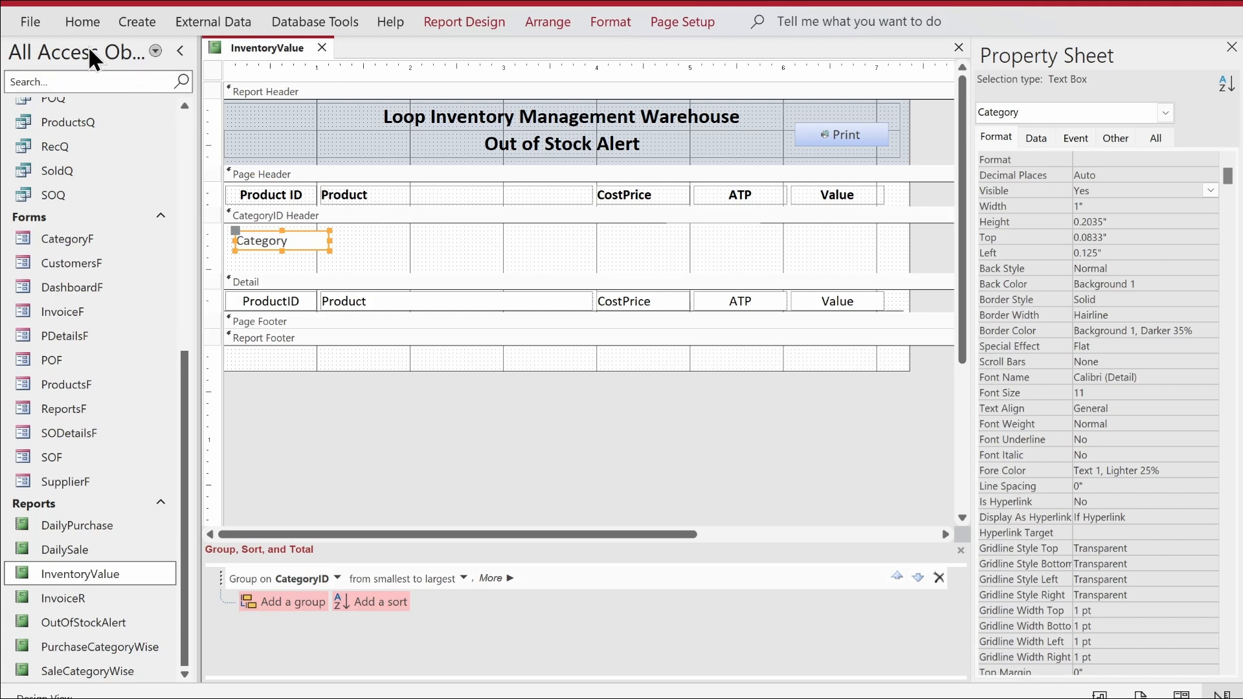
{"action": "left_click", "coordinate": [81, 22]}
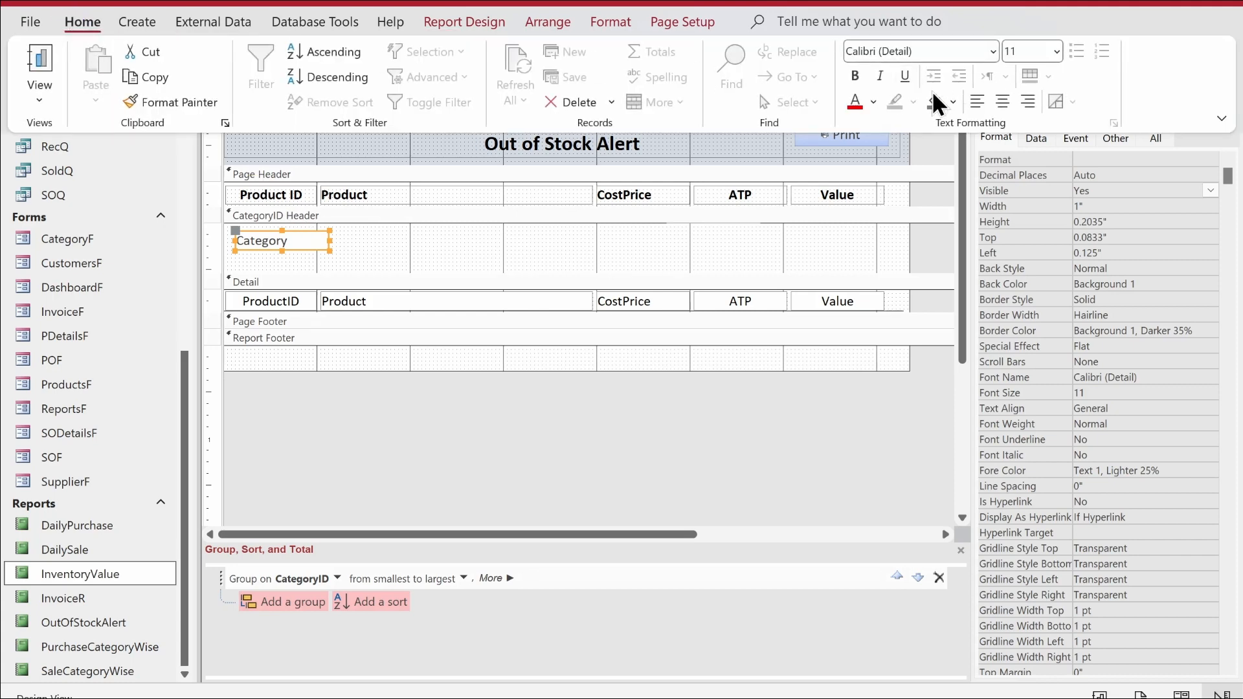
{"action": "left_click", "coordinate": [874, 105]}
{"action": "left_click", "coordinate": [872, 186]}
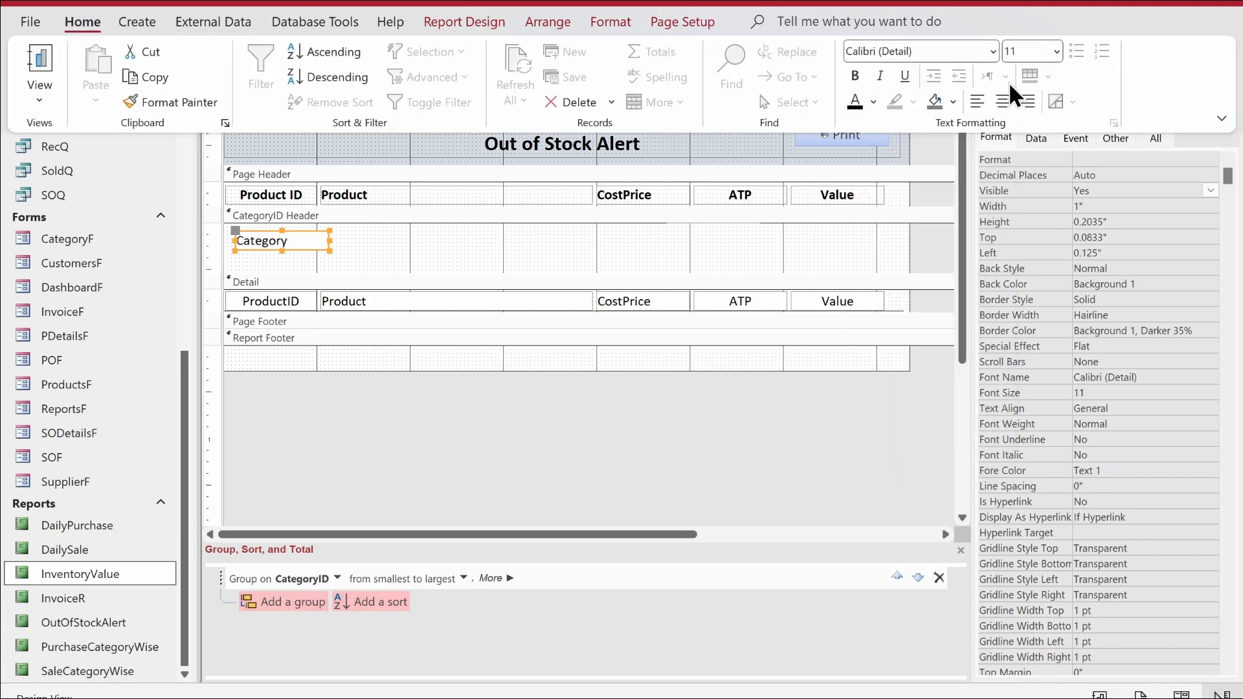
{"action": "left_click", "coordinate": [1056, 51]}
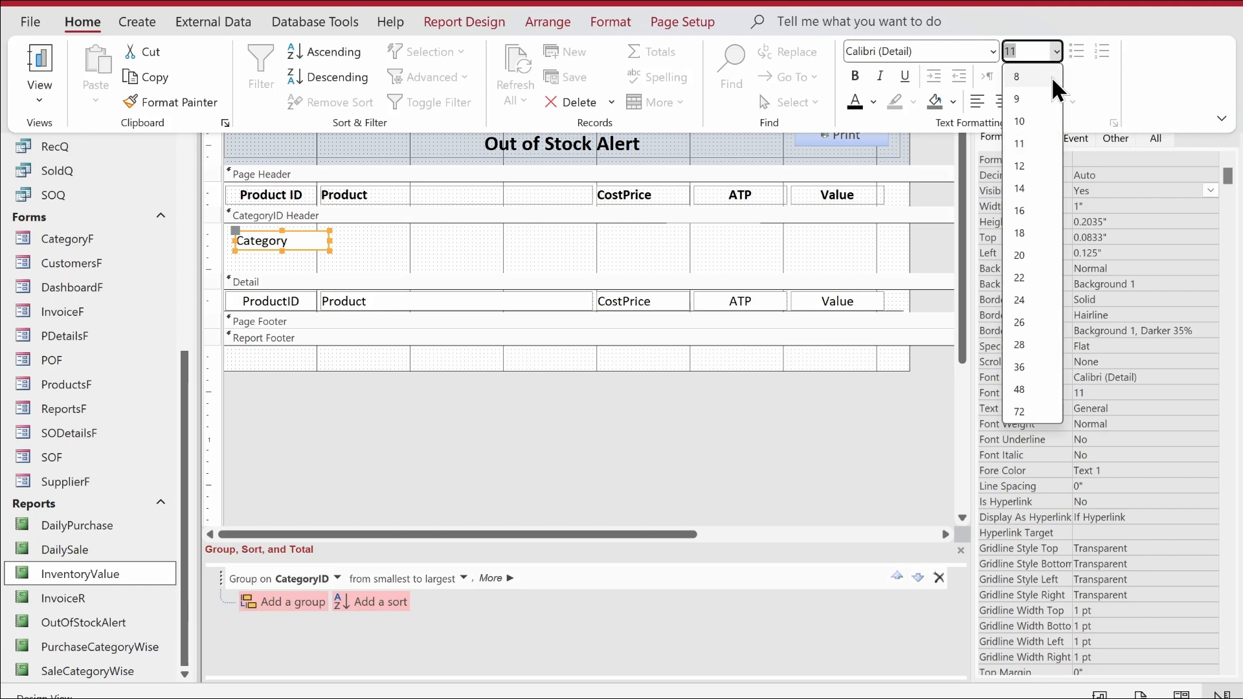
{"action": "left_click", "coordinate": [1028, 213]}
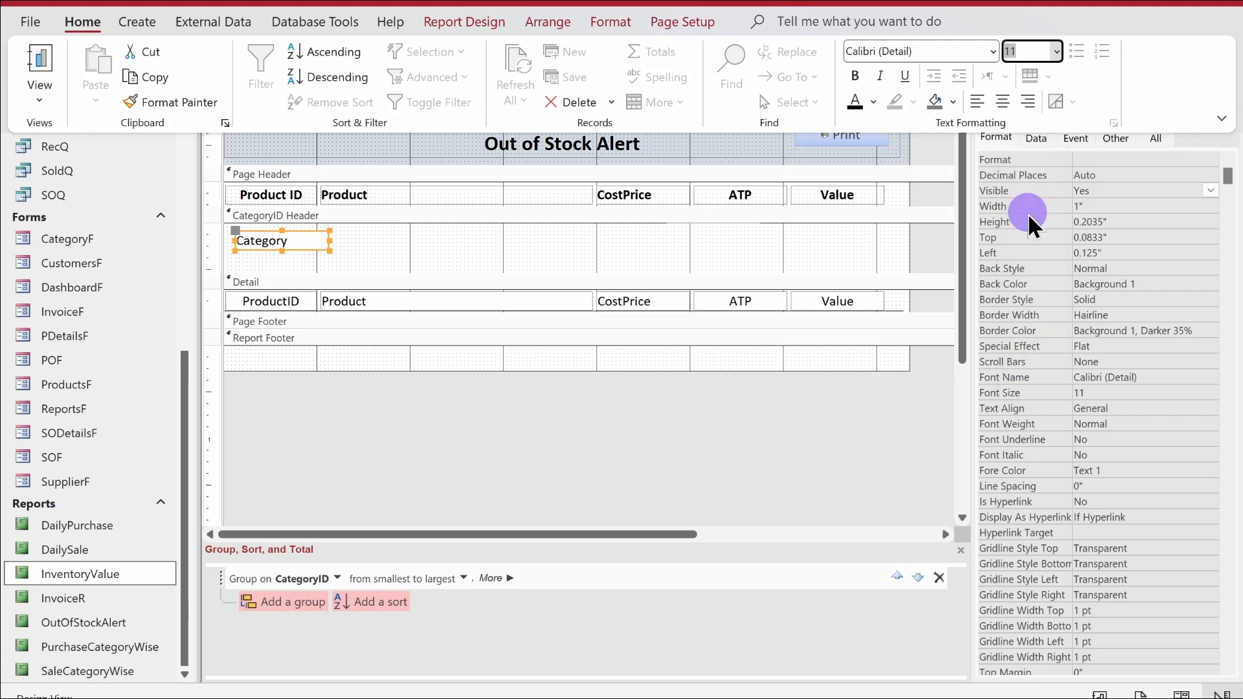
{"action": "left_click", "coordinate": [854, 75]}
Step: Widen the Category text box to about 4.71", move it to the group header's upper-left corner, and shrink the header section to fit
{"action": "left_click", "coordinate": [330, 242]}
{"action": "double_click", "coordinate": [329, 241]}
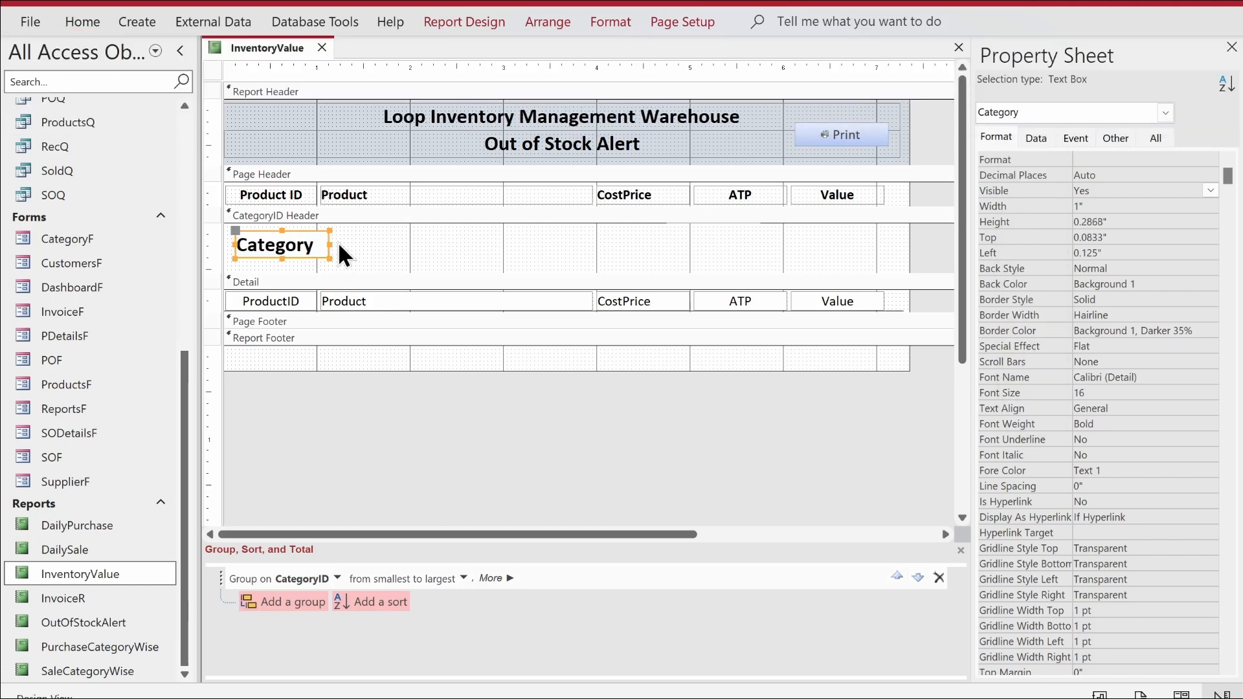
{"action": "left_click_drag", "start_coordinate": [329, 241], "coordinate": [671, 247]}
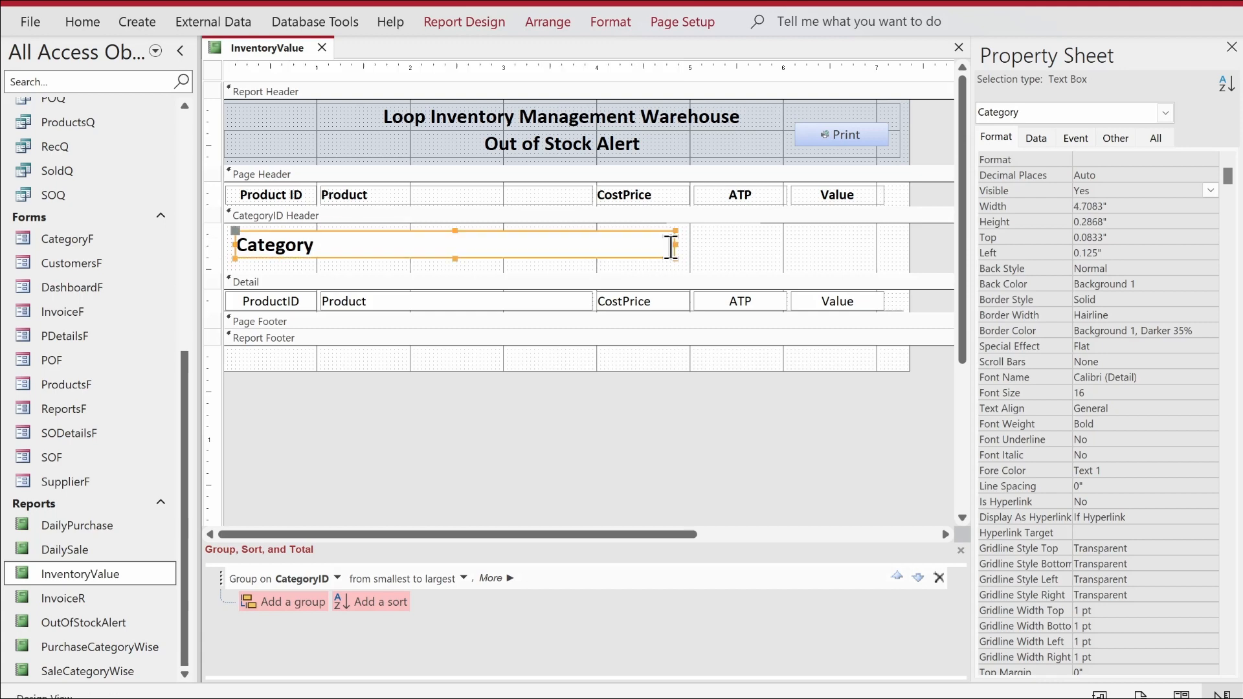
{"action": "left_click", "coordinate": [568, 265]}
{"action": "left_click", "coordinate": [528, 247]}
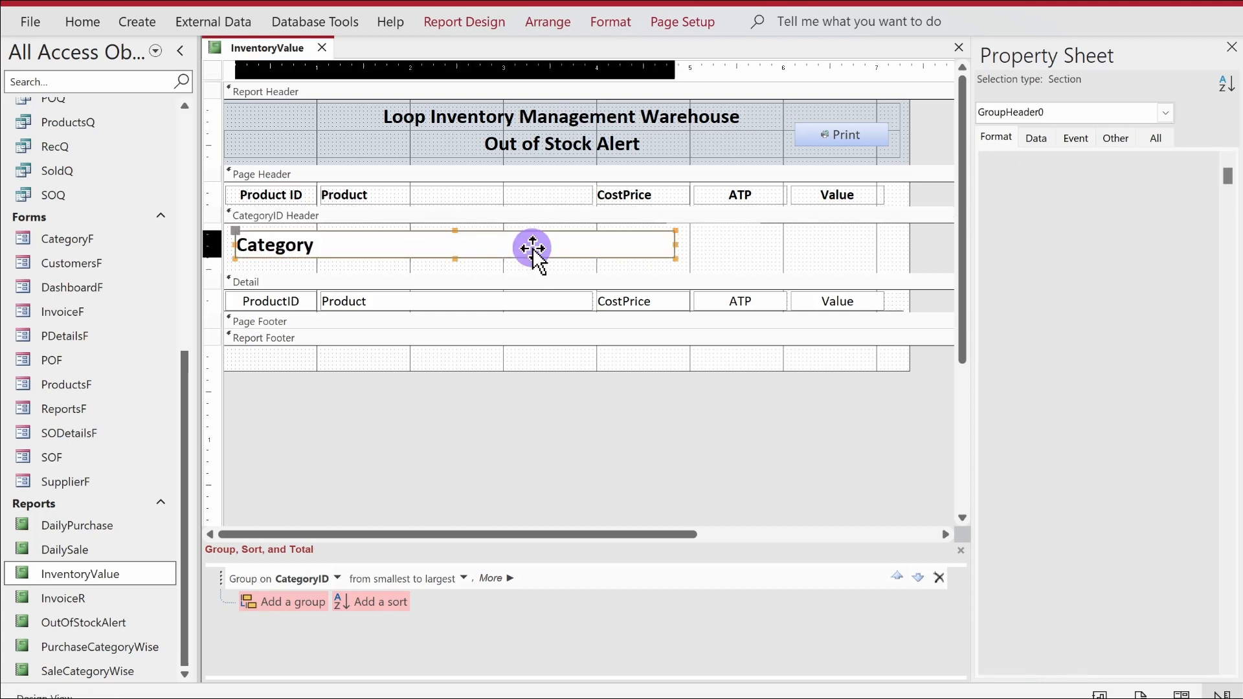
{"action": "left_click_drag", "start_coordinate": [531, 246], "coordinate": [523, 244]}
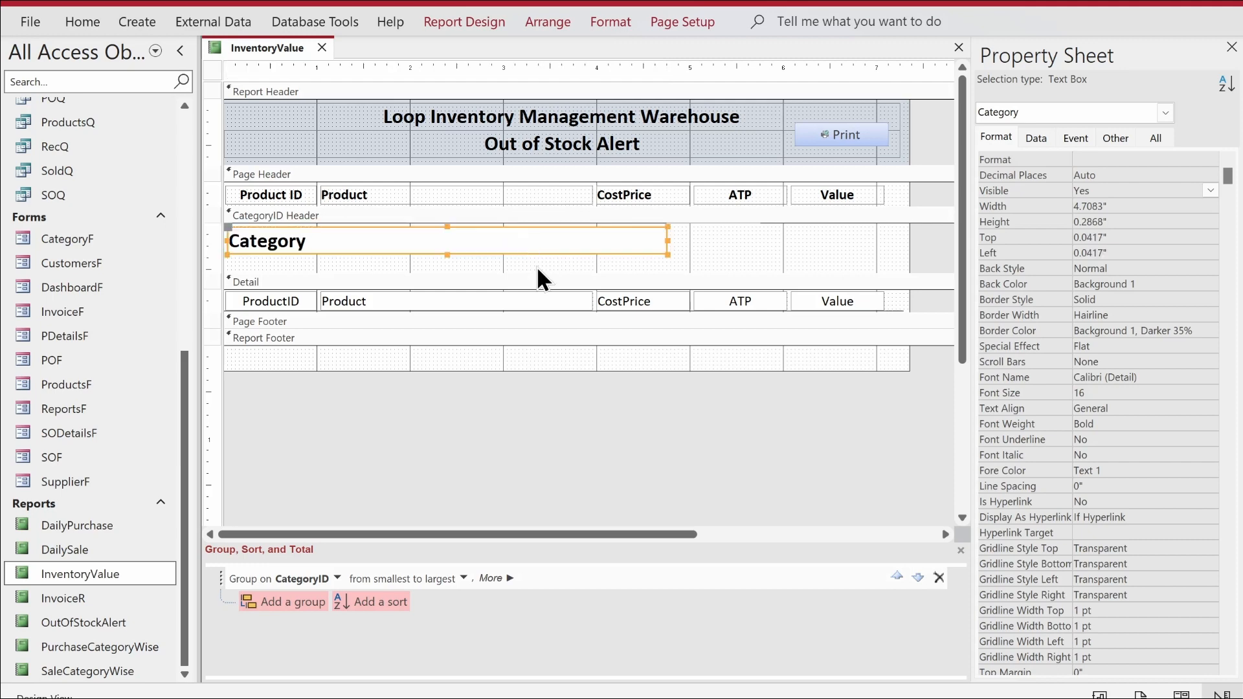
{"action": "left_click_drag", "start_coordinate": [546, 284], "coordinate": [569, 236]}
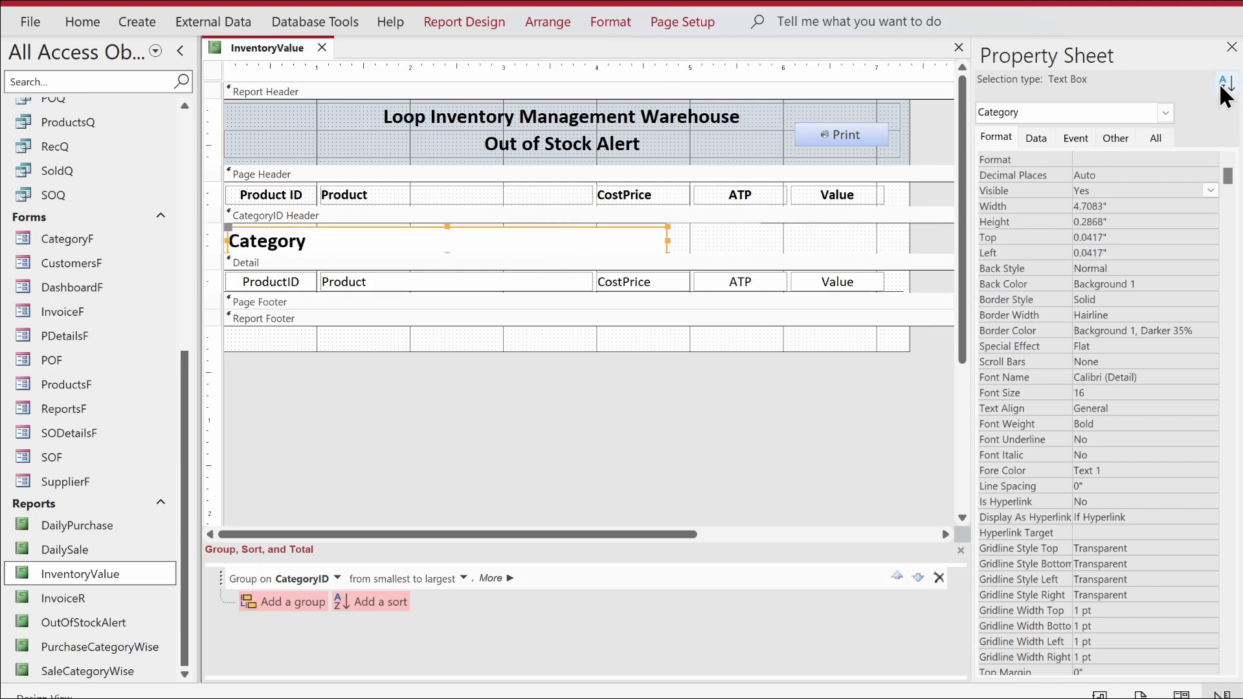
{"action": "left_click", "coordinate": [1231, 47]}
{"action": "left_click", "coordinate": [894, 186]}
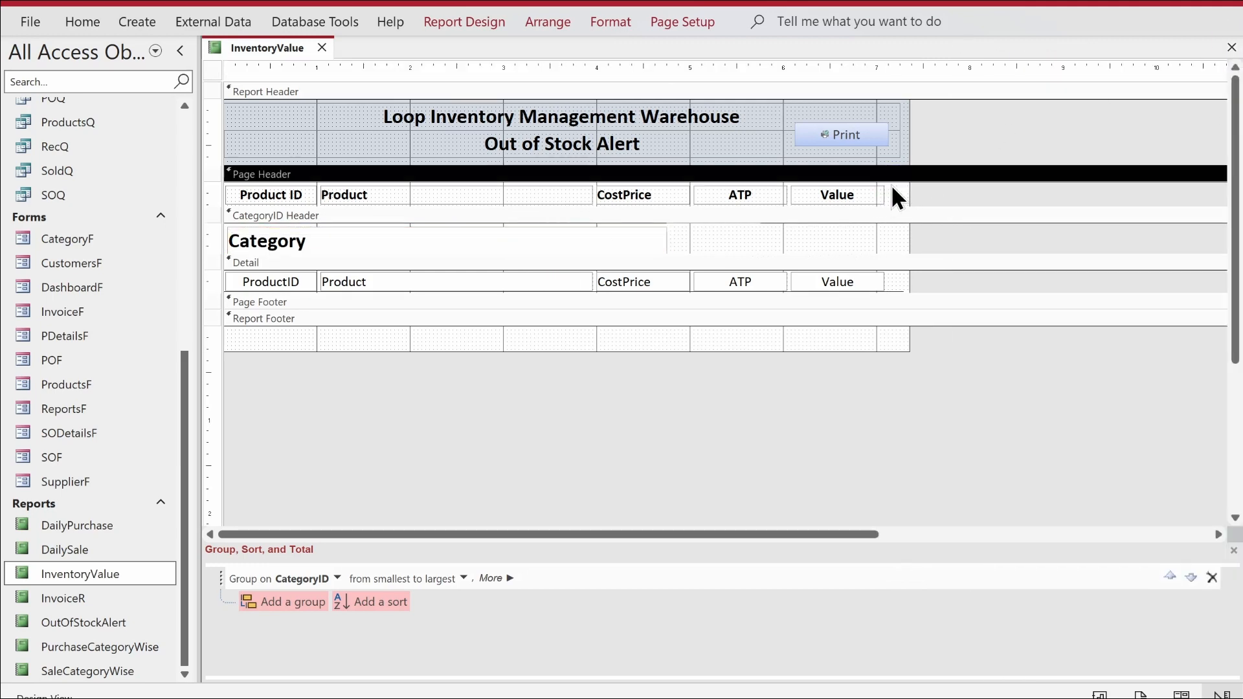
{"action": "left_click_drag", "start_coordinate": [706, 191], "coordinate": [687, 190]}
{"action": "left_click", "coordinate": [615, 191]}
{"action": "left_click", "coordinate": [623, 194]}
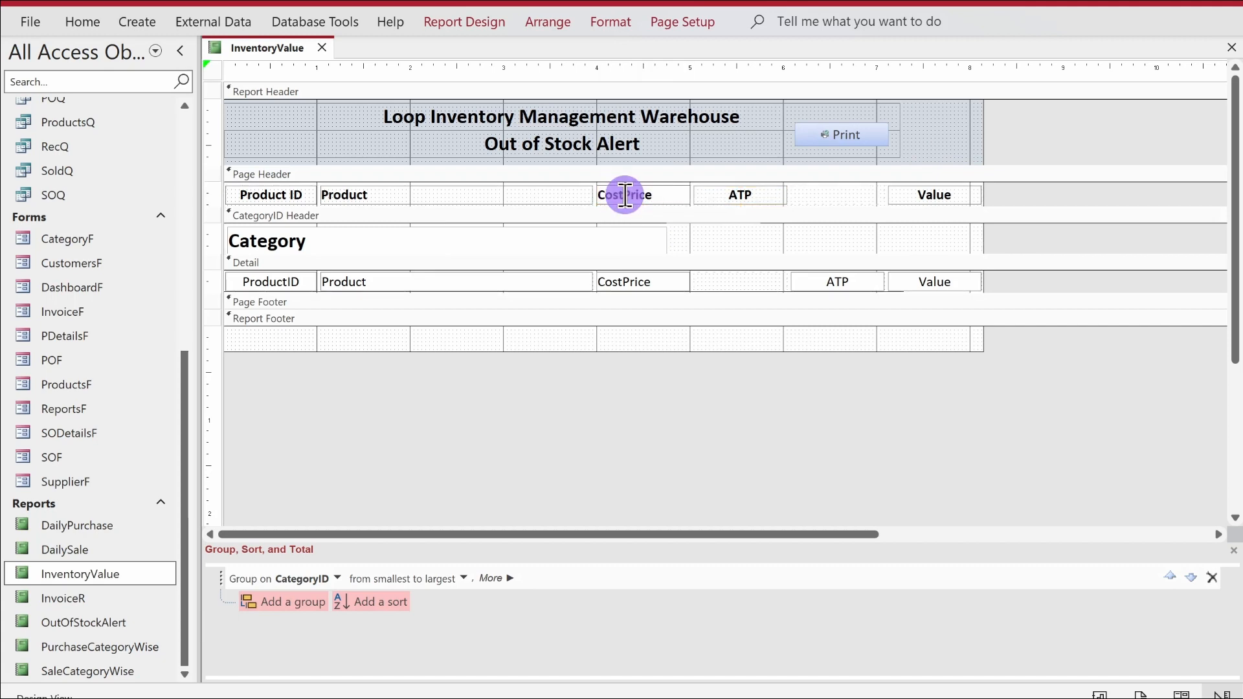
{"action": "left_click", "coordinate": [858, 191]}
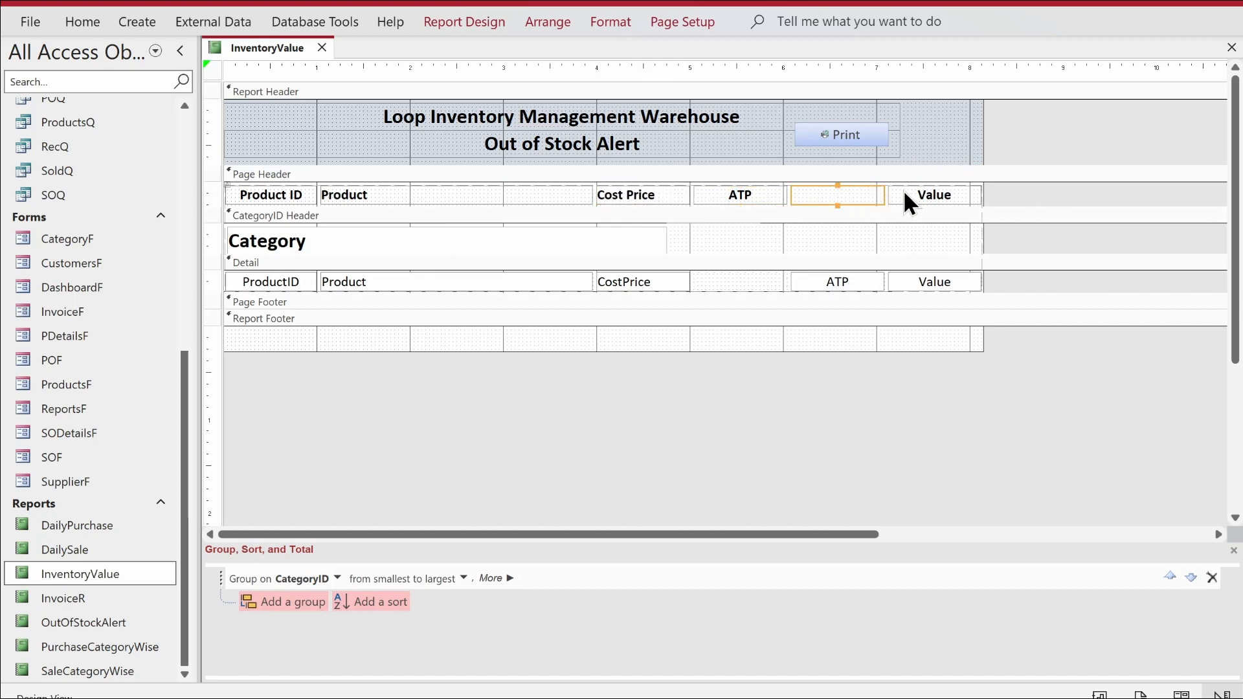
{"action": "key", "text": "Delete"}
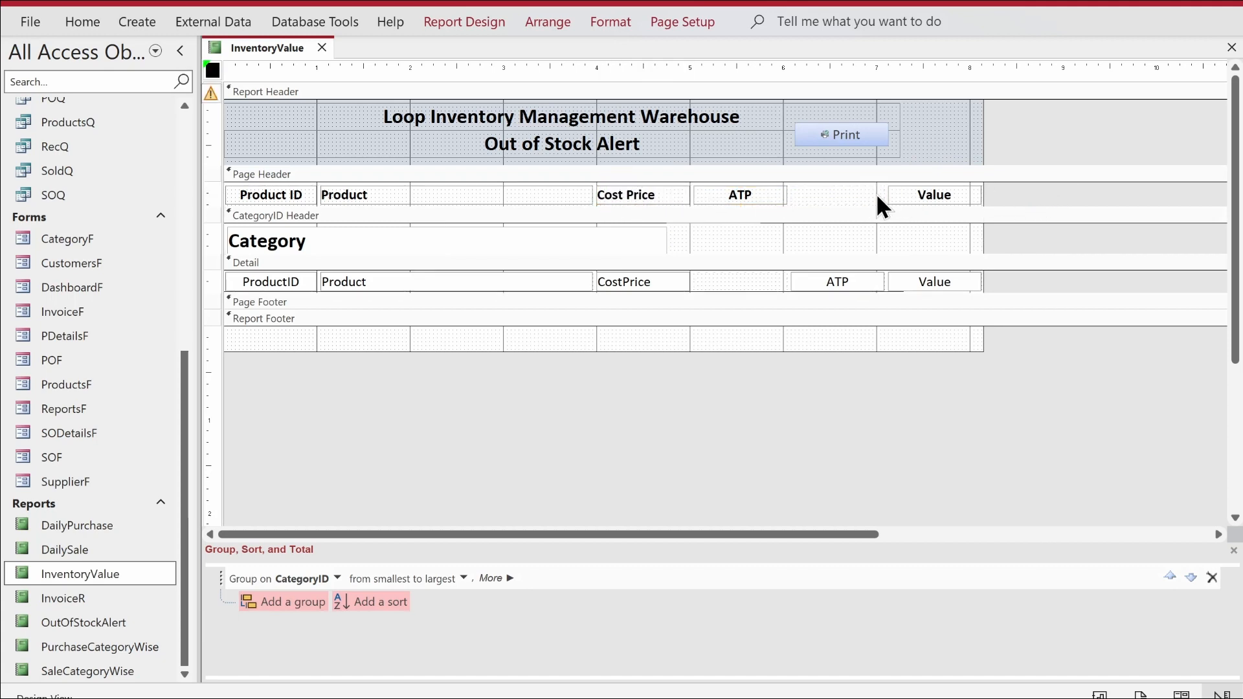
{"action": "left_click", "coordinate": [818, 279]}
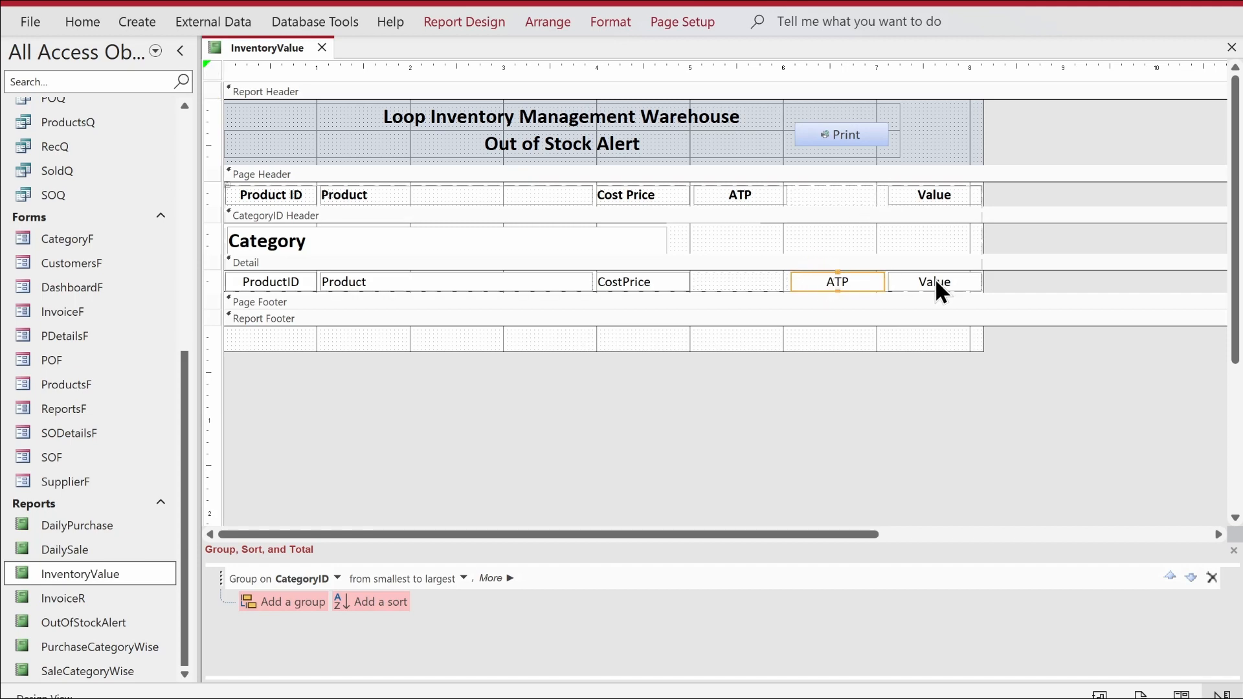
{"action": "left_click", "coordinate": [935, 278], "text": "shift"}
{"action": "left_click_drag", "start_coordinate": [922, 280], "coordinate": [770, 277]}
{"action": "left_click", "coordinate": [844, 189]}
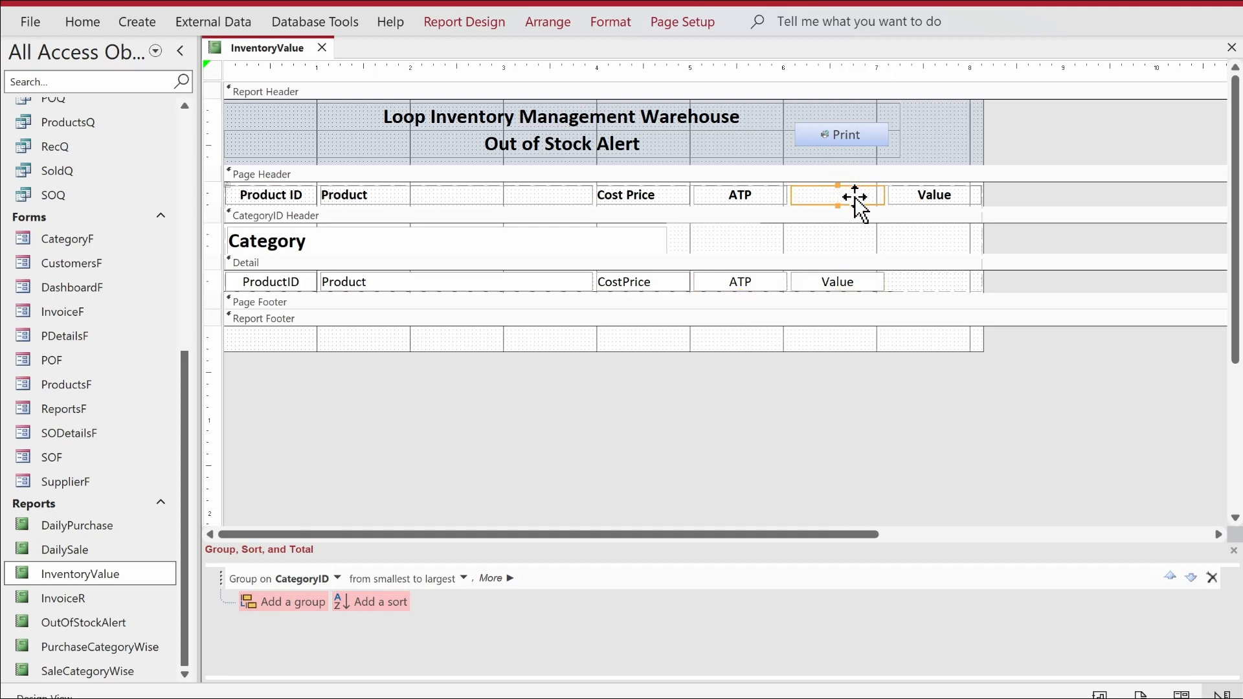
{"action": "key", "text": "ctrl+z"}
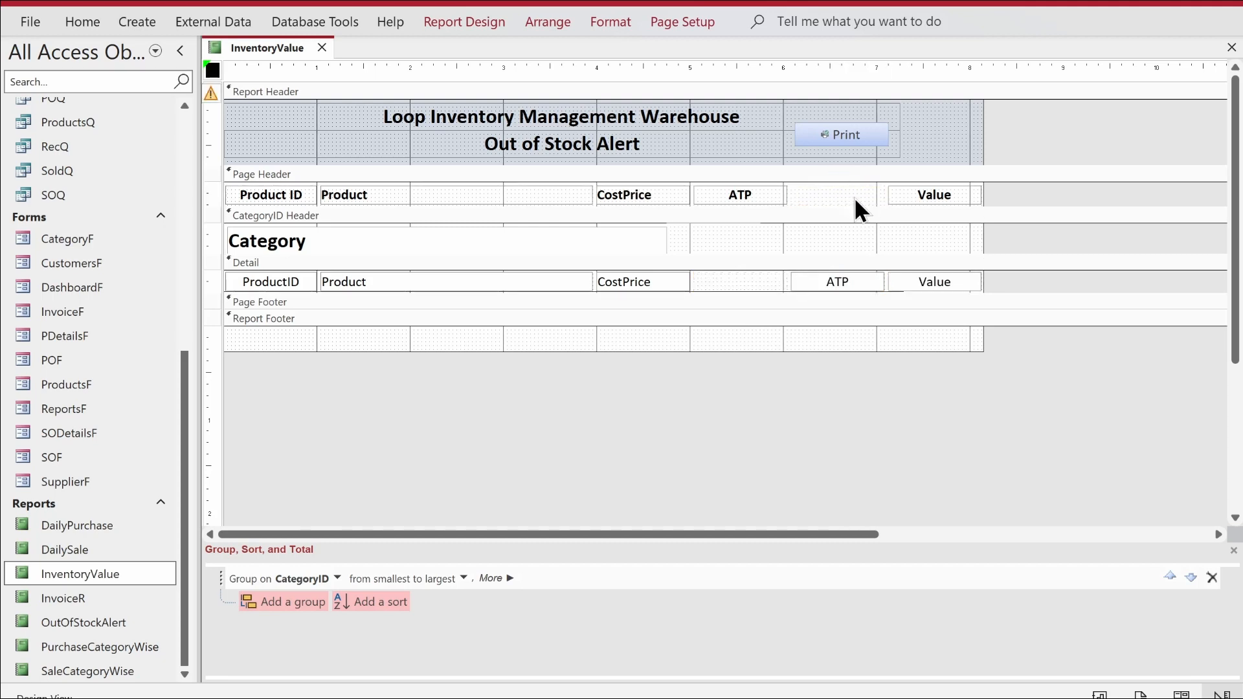
{"action": "key", "text": "ctrl+z"}
{"action": "left_click", "coordinate": [946, 188]}
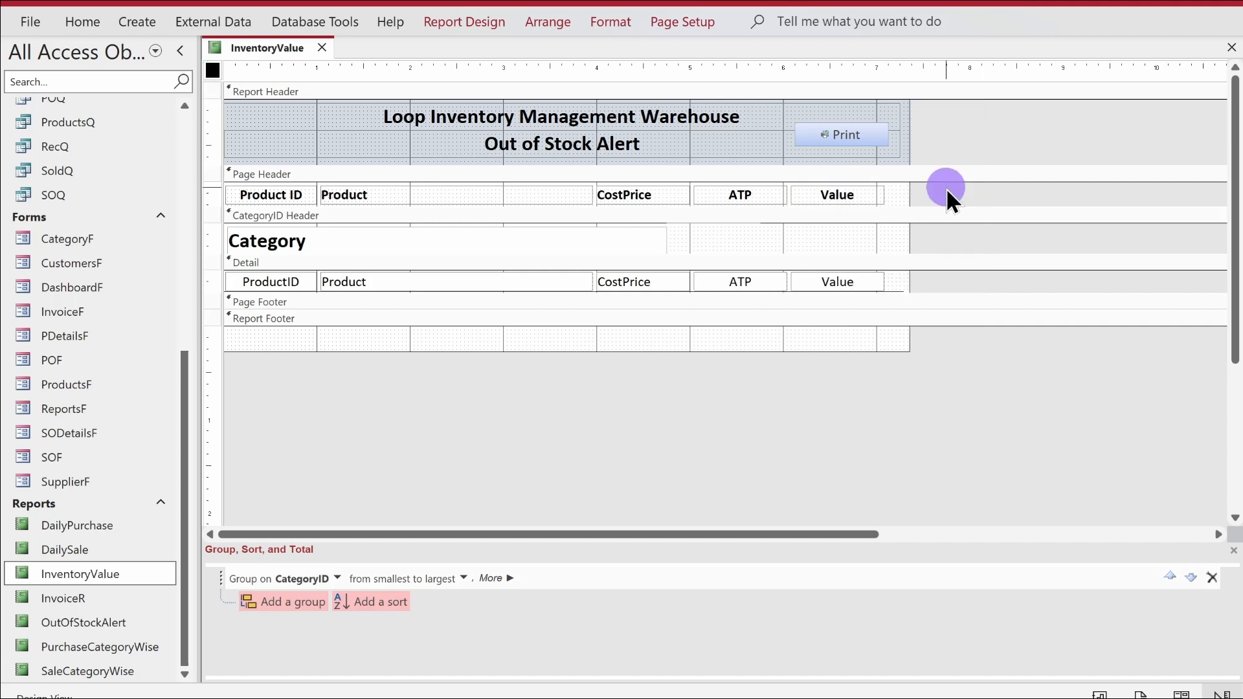
Step: Change the CostPrice label in the Page Header to read Cost Price
{"action": "left_click", "coordinate": [611, 189]}
{"action": "left_click", "coordinate": [632, 194]}
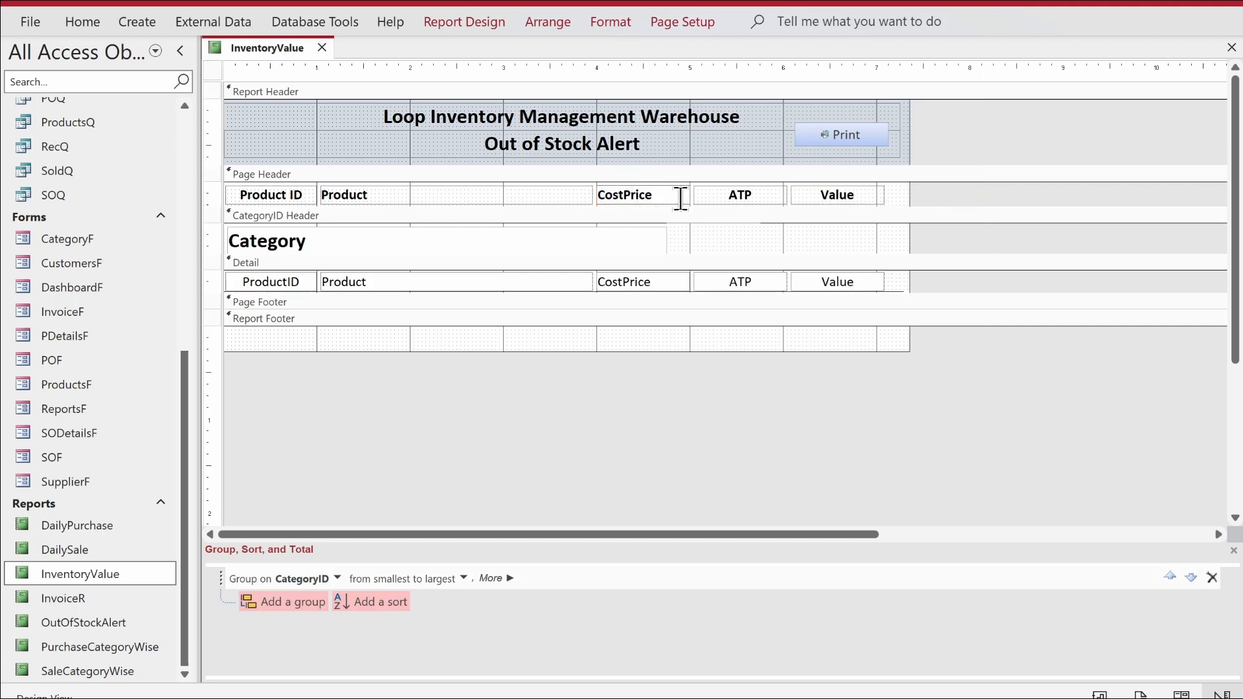
{"action": "key", "text": "Return"}
Step: Center the text of the Cost Price, ATP and Value labels in the Page Header and their text boxes in the Detail section
{"action": "left_click_drag", "start_coordinate": [902, 185], "coordinate": [662, 195]}
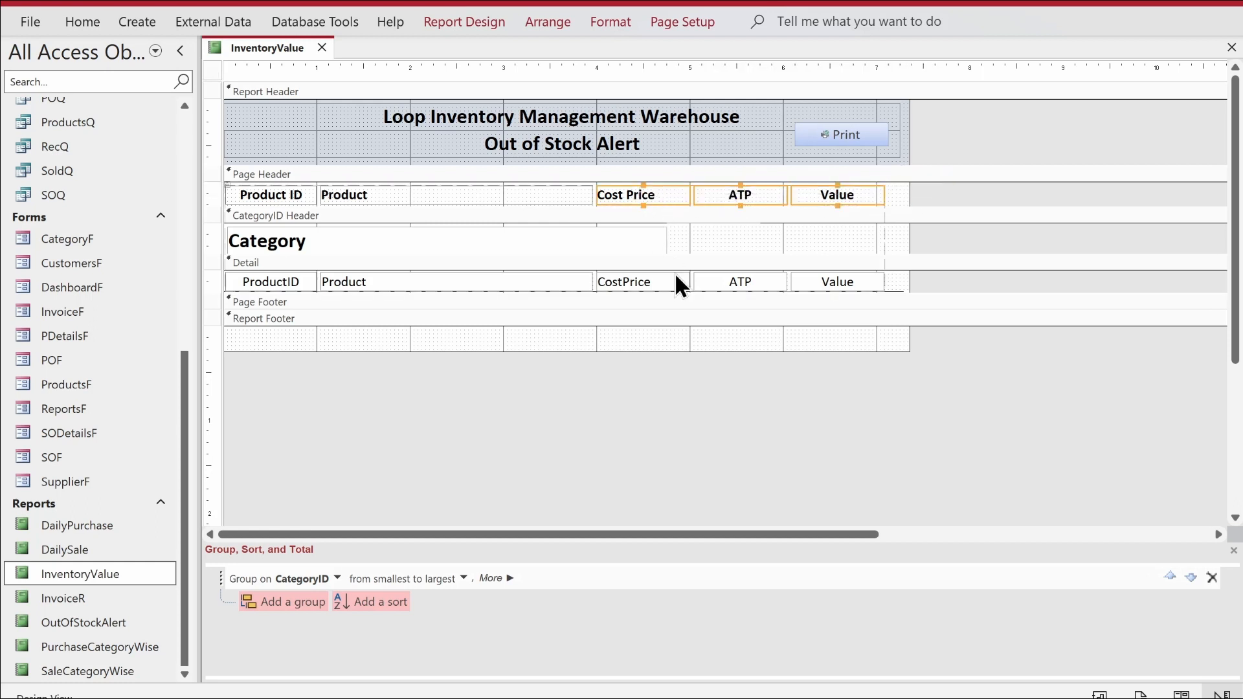
{"action": "left_click", "coordinate": [674, 280], "text": "shift"}
{"action": "left_click", "coordinate": [735, 281], "text": "shift"}
{"action": "left_click", "coordinate": [838, 274], "text": "shift"}
{"action": "left_click", "coordinate": [83, 21]}
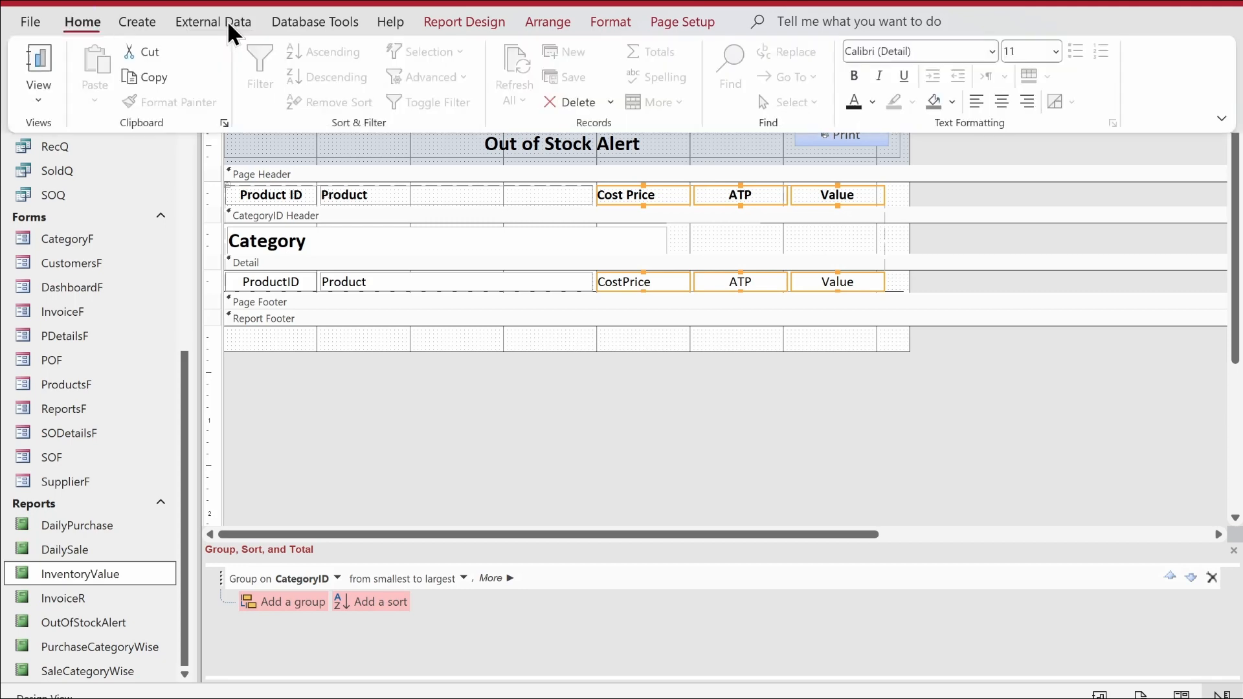
{"action": "left_click", "coordinate": [1001, 101]}
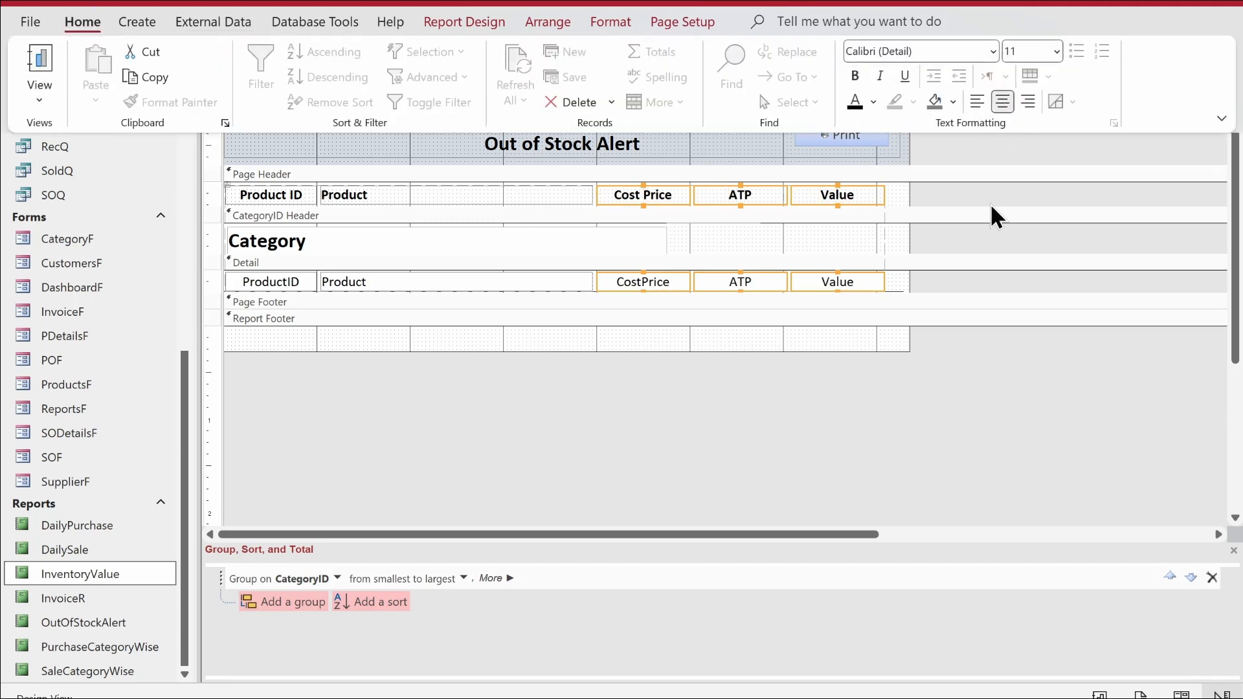
{"action": "left_click", "coordinate": [986, 206]}
Step: Set the CostPrice and Value text boxes in the Detail section to Standard number format with 1 decimal place
{"action": "left_click", "coordinate": [831, 280]}
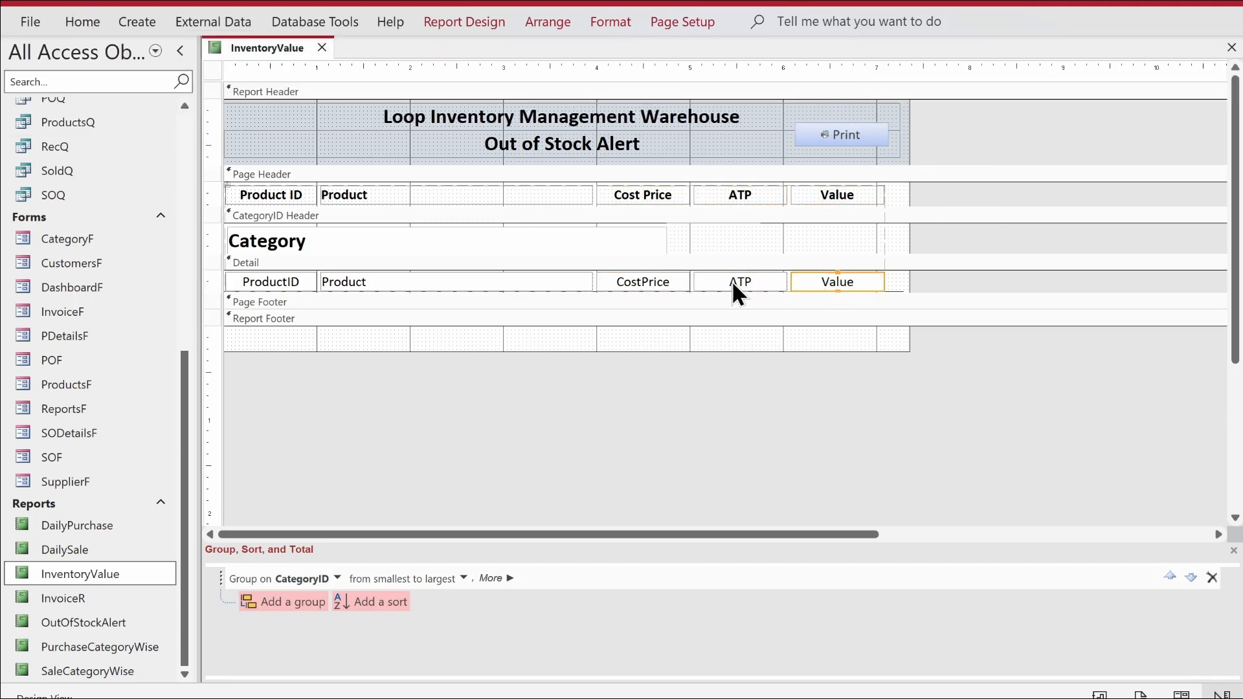
{"action": "left_click", "coordinate": [456, 26]}
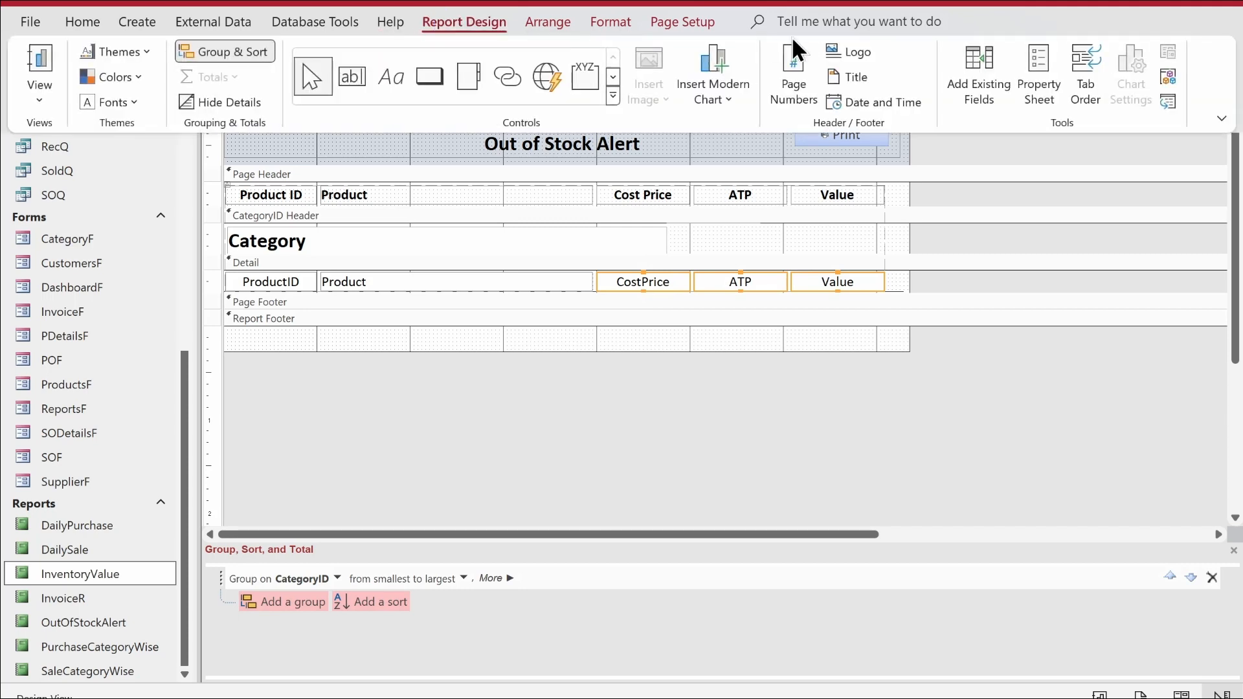
{"action": "left_click", "coordinate": [1027, 68]}
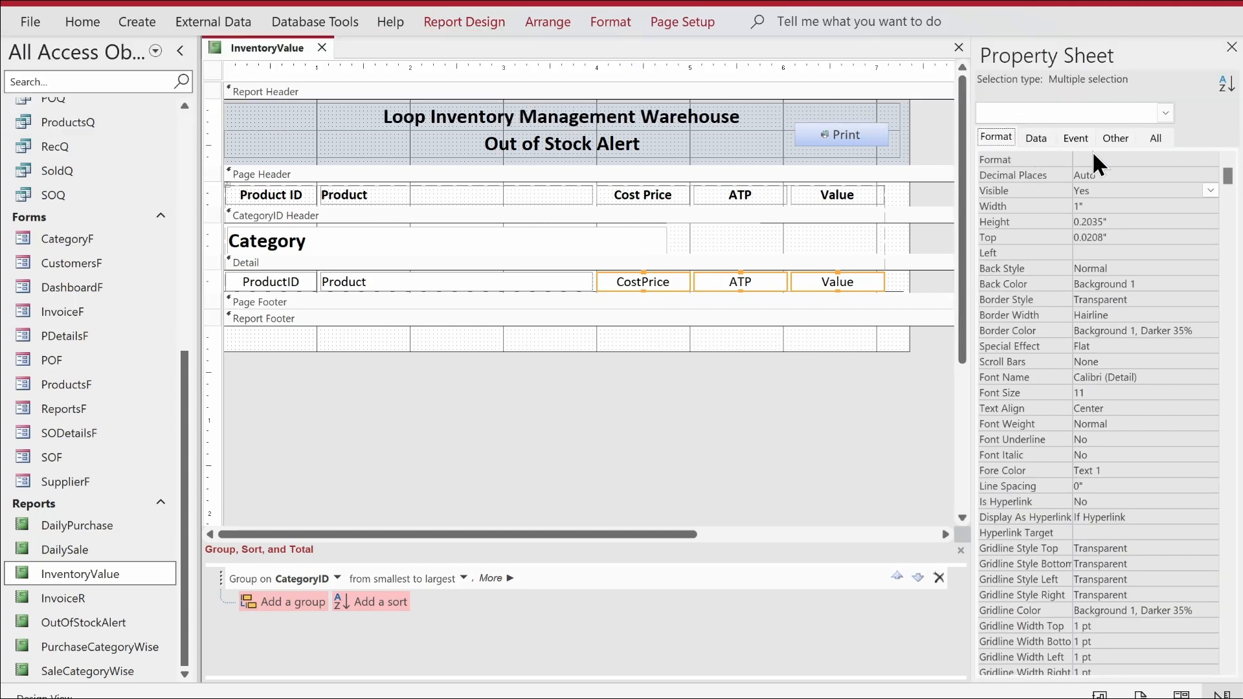
{"action": "left_click", "coordinate": [1093, 155]}
{"action": "left_click", "coordinate": [760, 271], "text": "shift"}
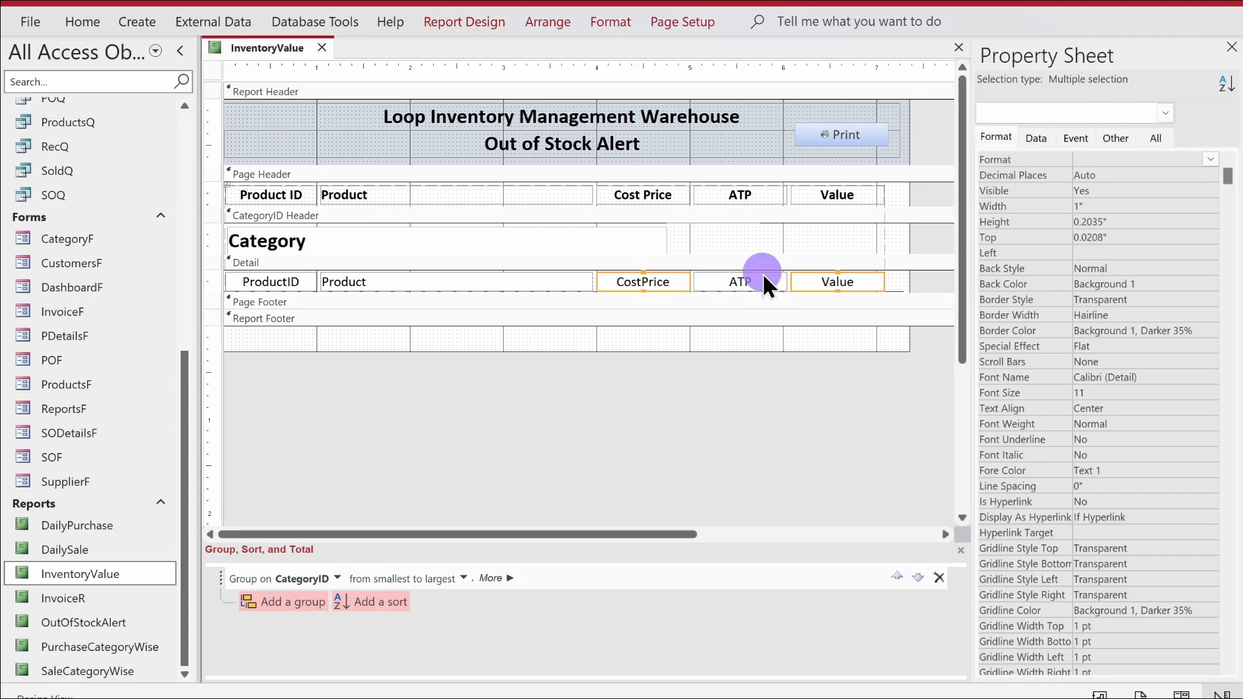
{"action": "type", "text": "Standard"}
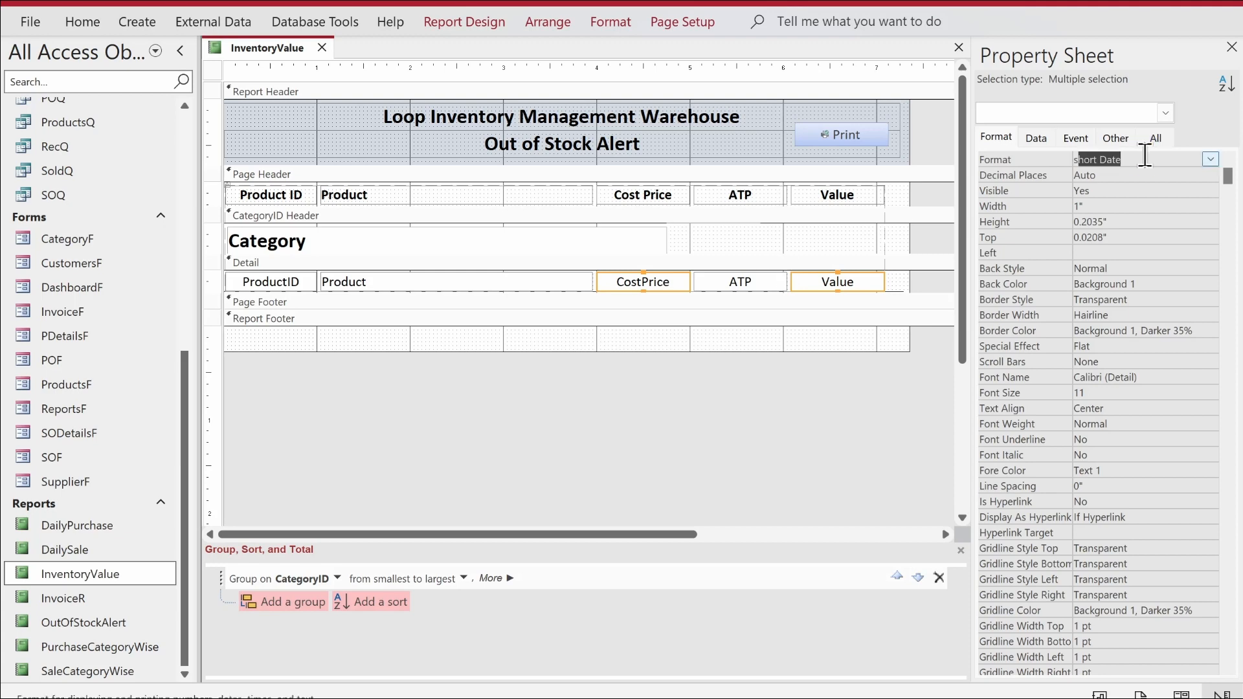
{"action": "key", "text": "Return"}
{"action": "key", "text": "Return"}
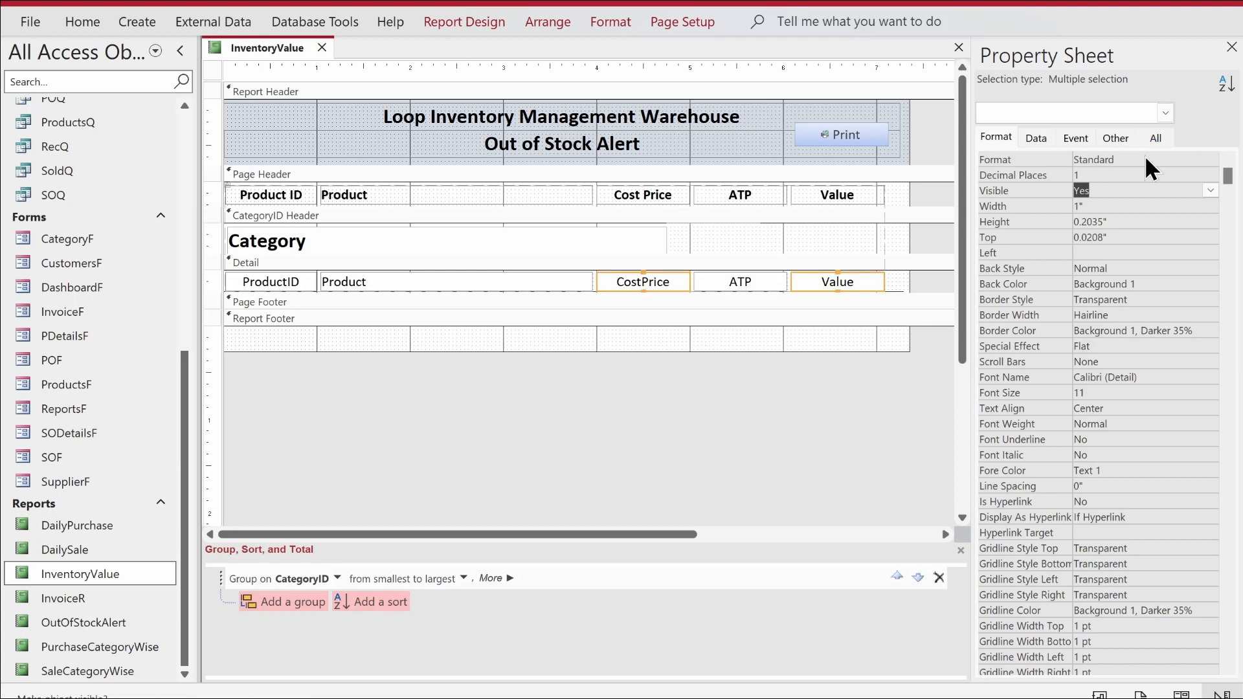
{"action": "left_click", "coordinate": [1231, 47]}
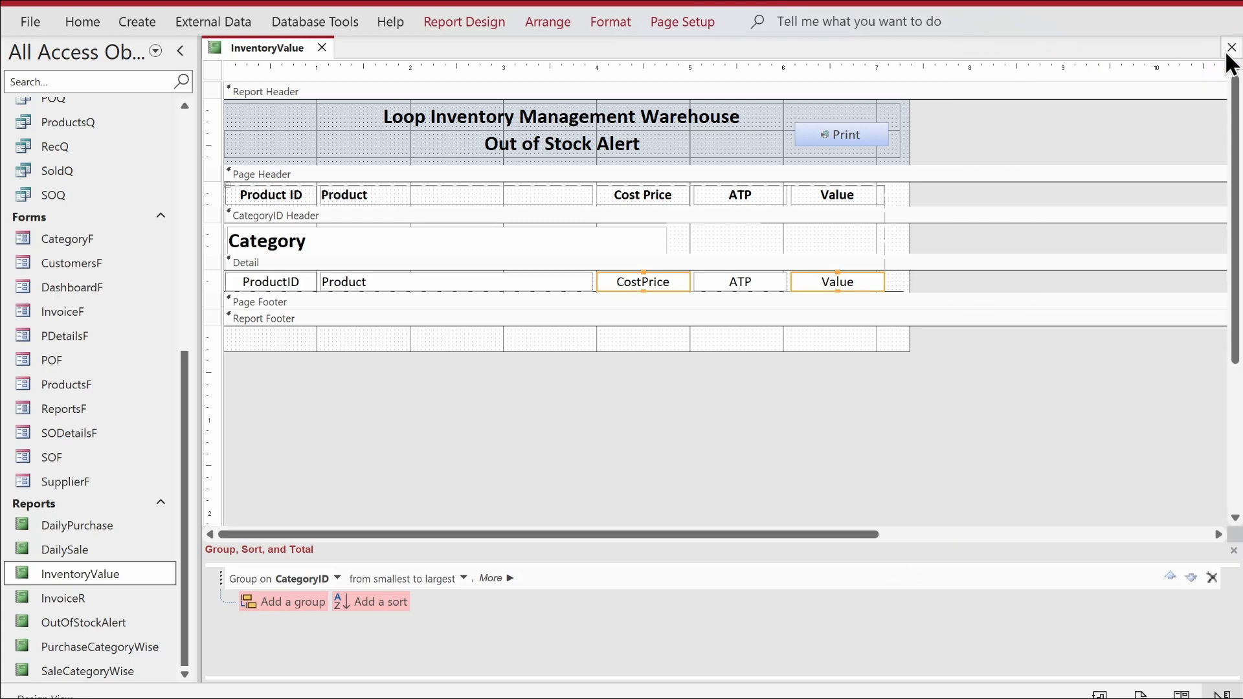
Step: Widen the Product column to about 3.05" and the Value column to about 1.1"
{"action": "left_click", "coordinate": [574, 280]}
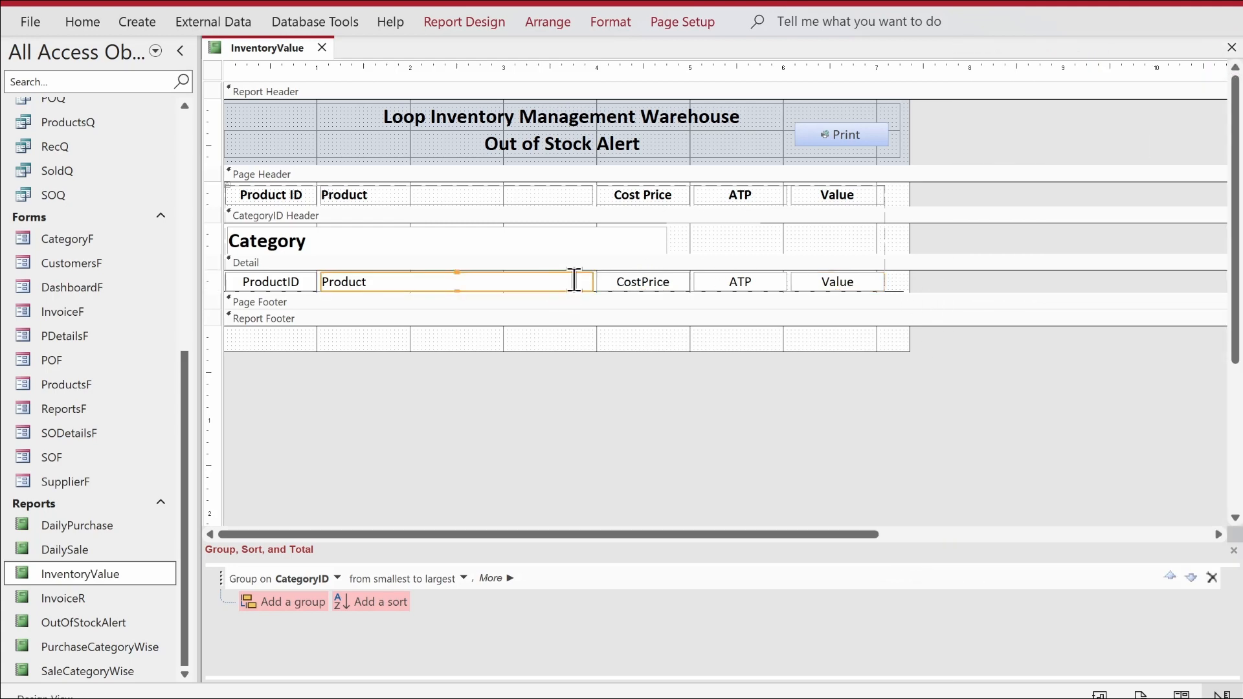
{"action": "left_click_drag", "start_coordinate": [591, 281], "coordinate": [602, 280]}
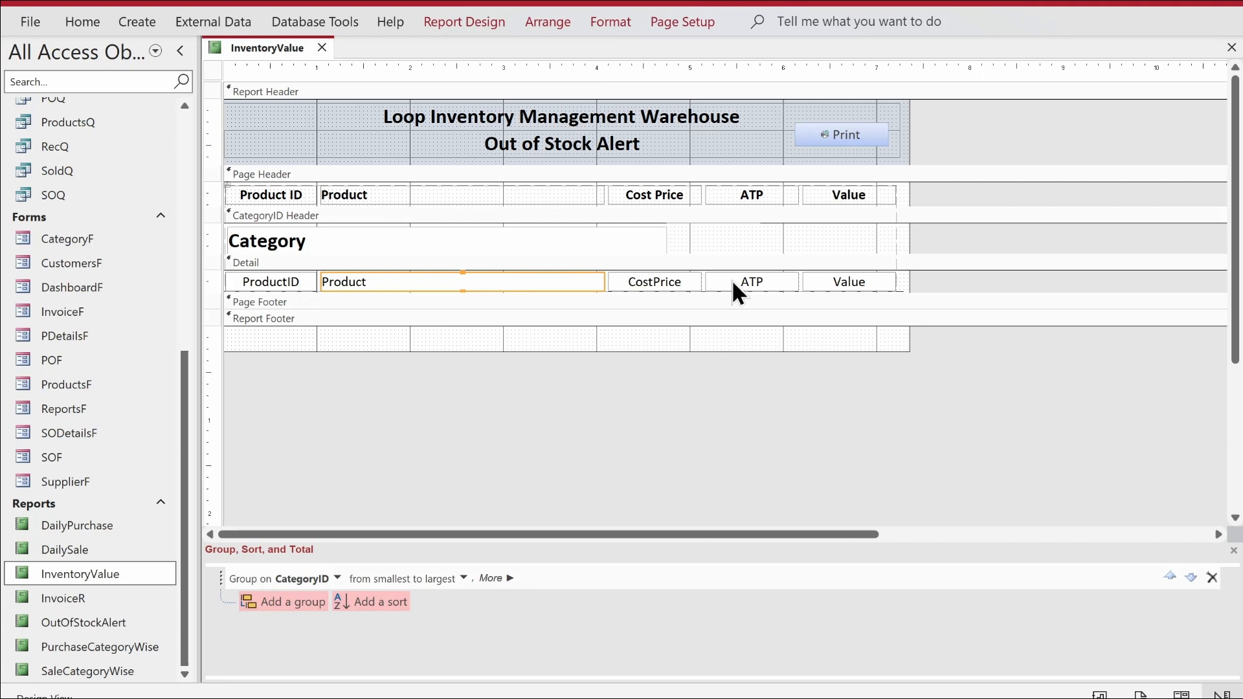
{"action": "left_click", "coordinate": [679, 284]}
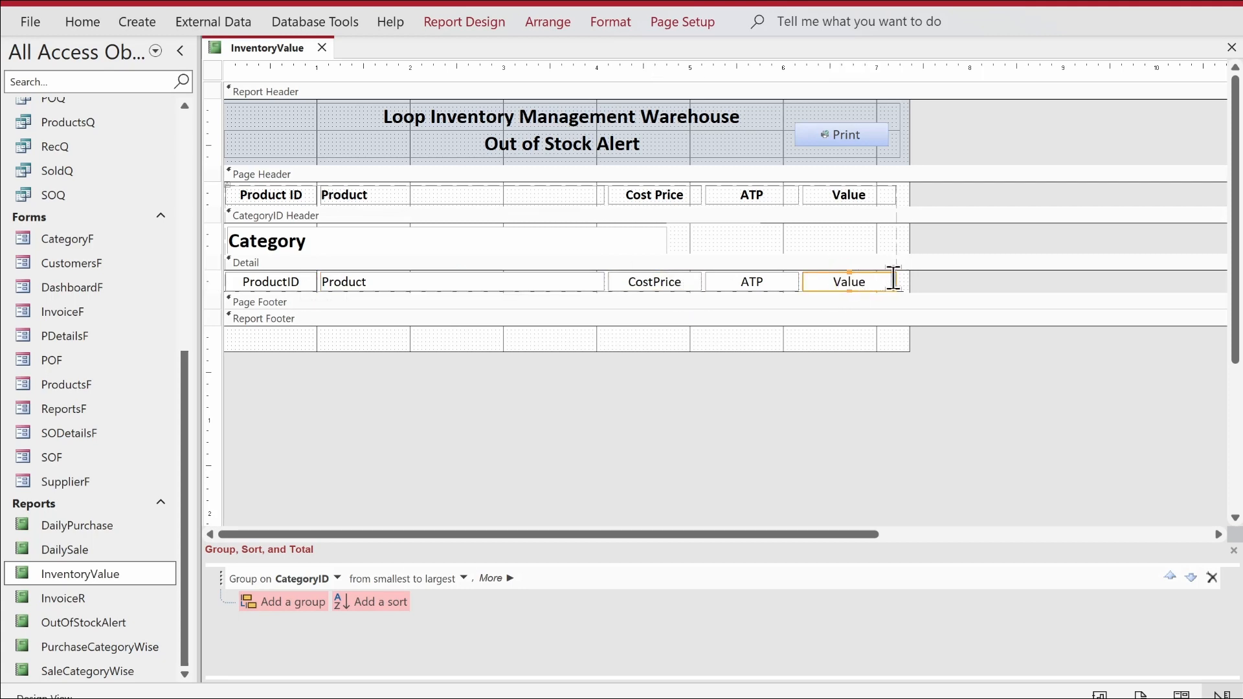
{"action": "left_click_drag", "start_coordinate": [893, 280], "coordinate": [904, 281]}
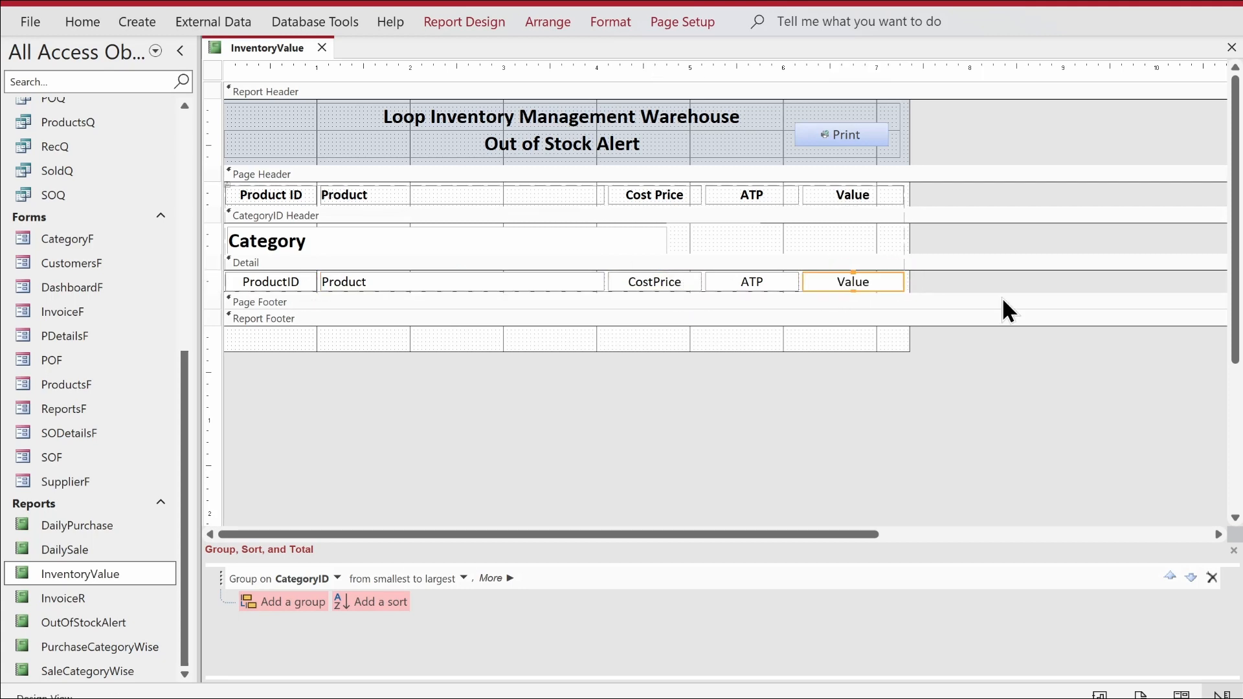
{"action": "left_click", "coordinate": [1001, 281]}
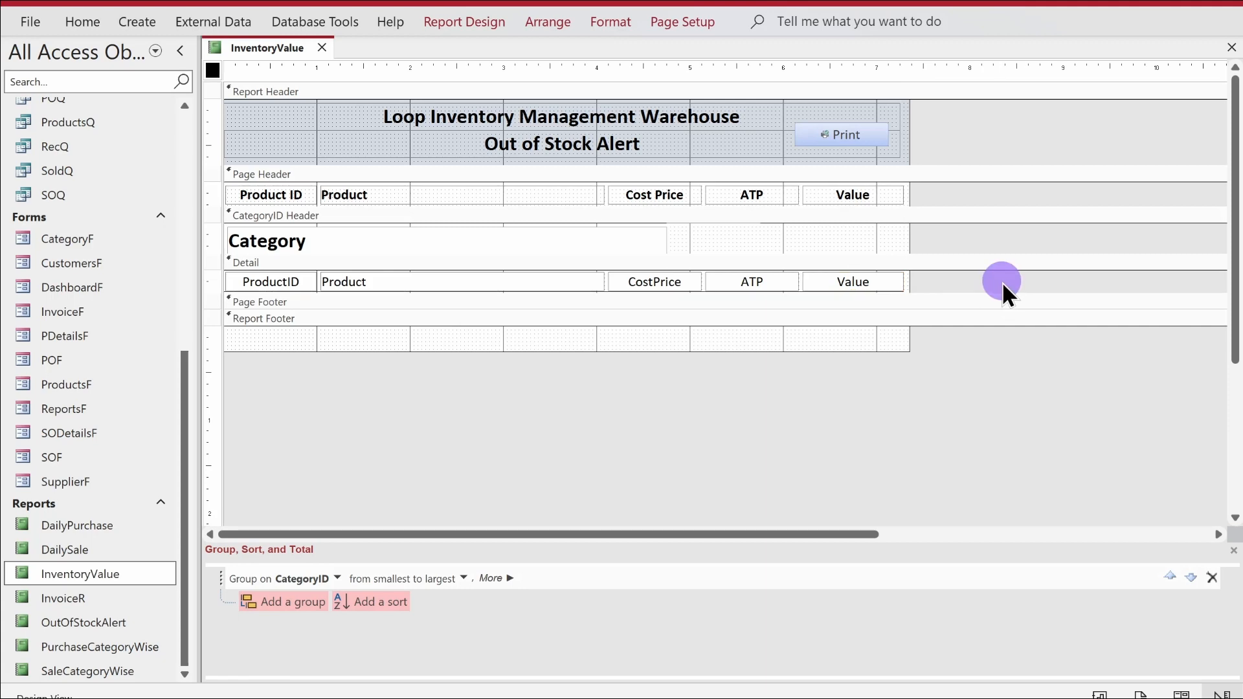
{"action": "left_click", "coordinate": [863, 278]}
{"action": "left_click", "coordinate": [737, 282], "text": "shift"}
{"action": "left_click", "coordinate": [667, 283], "text": "shift"}
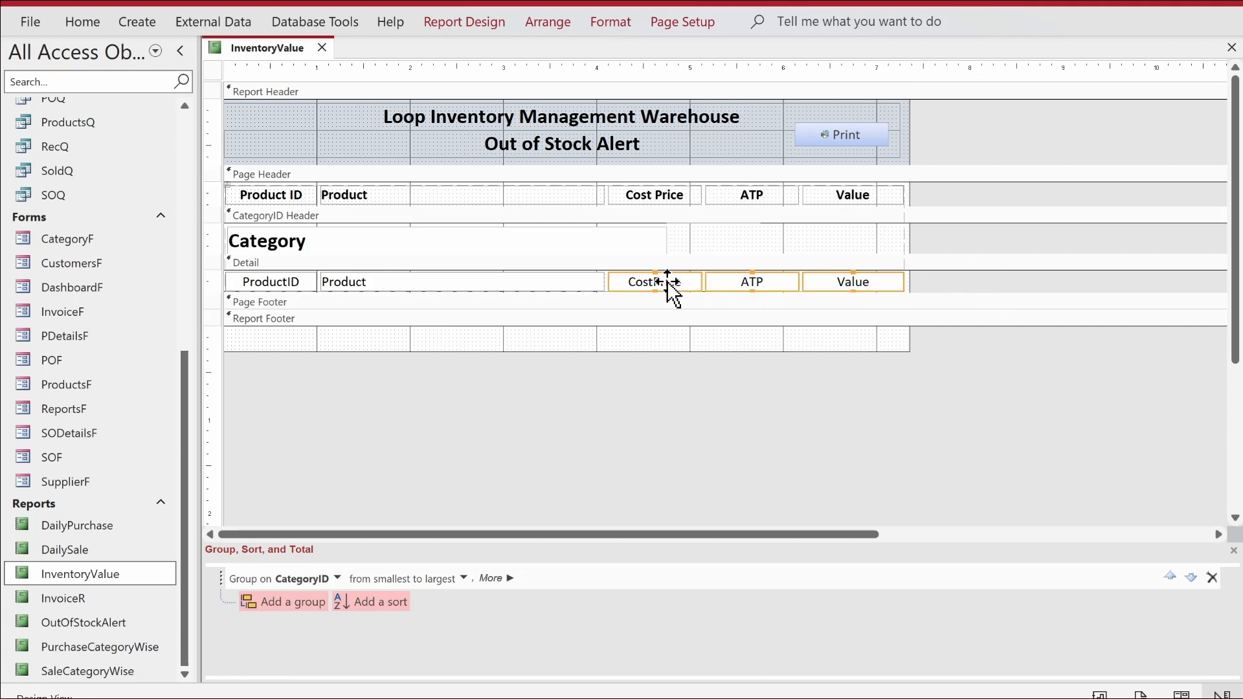
{"action": "left_click", "coordinate": [969, 280]}
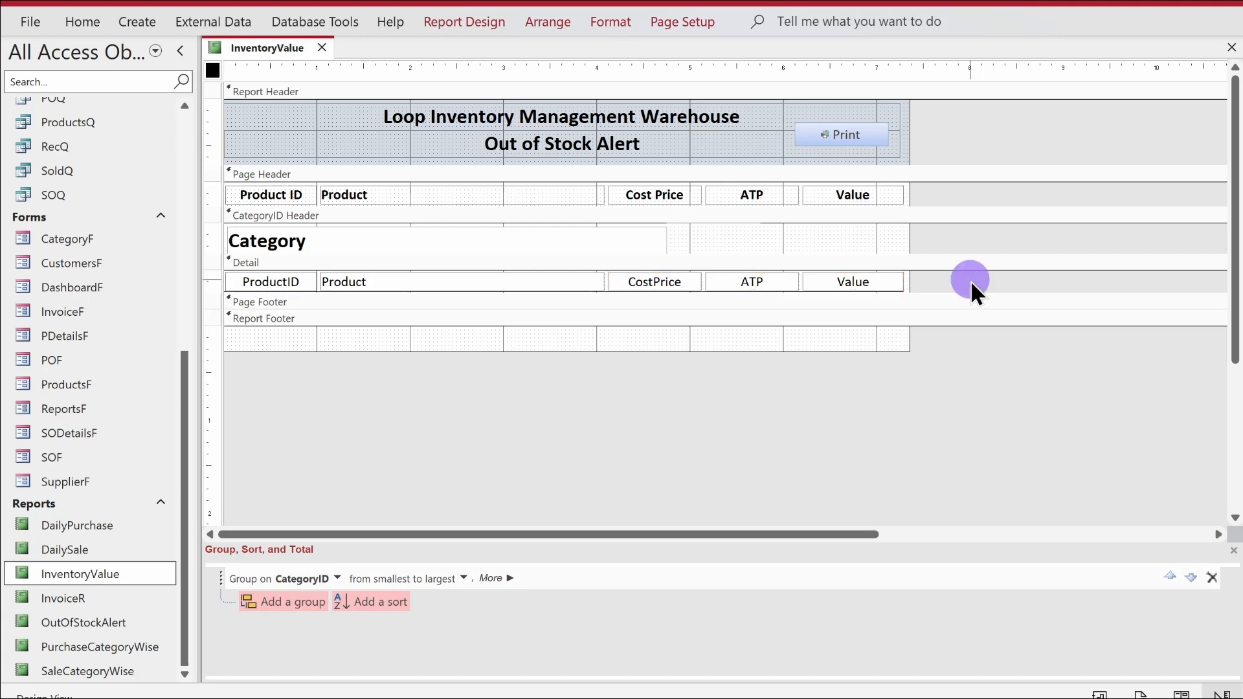
Step: Save the report design and make the outline of the Category text box in the group header transparent
{"action": "right_click", "coordinate": [232, 43]}
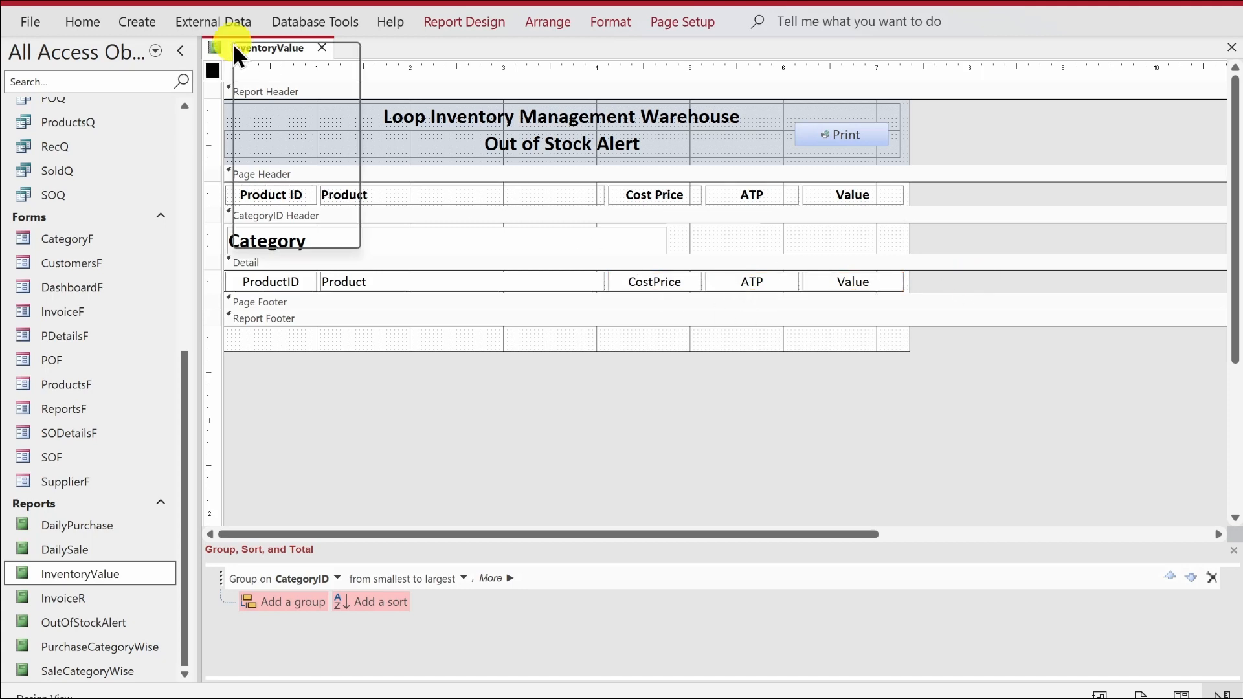
{"action": "left_click", "coordinate": [266, 56]}
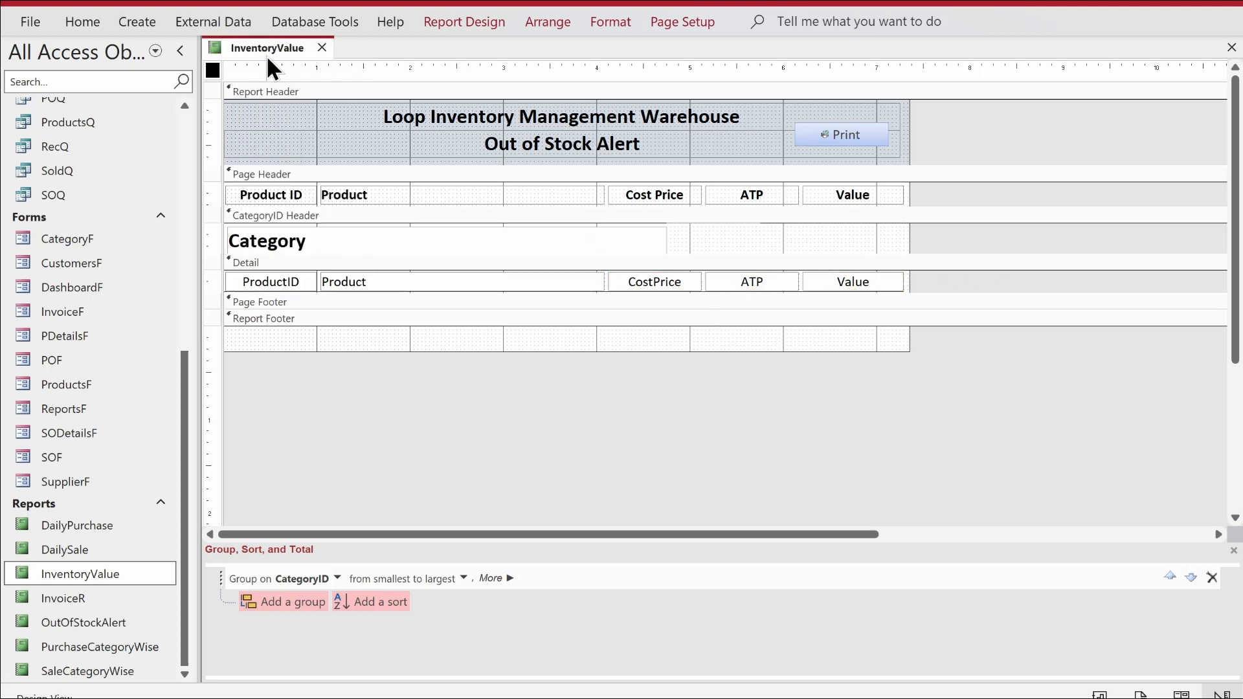
{"action": "left_click", "coordinate": [362, 247]}
{"action": "left_click", "coordinate": [608, 22]}
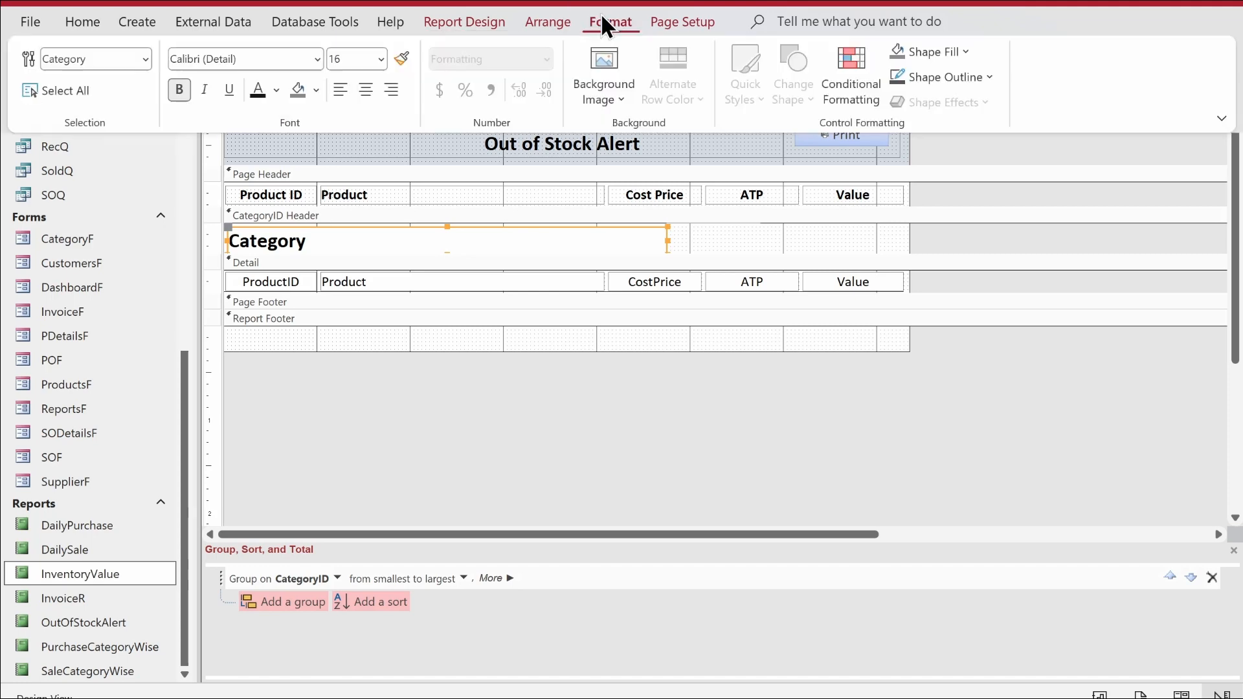
{"action": "left_click", "coordinate": [909, 76]}
{"action": "left_click", "coordinate": [899, 446]}
{"action": "key", "text": "ctrl+F1"}
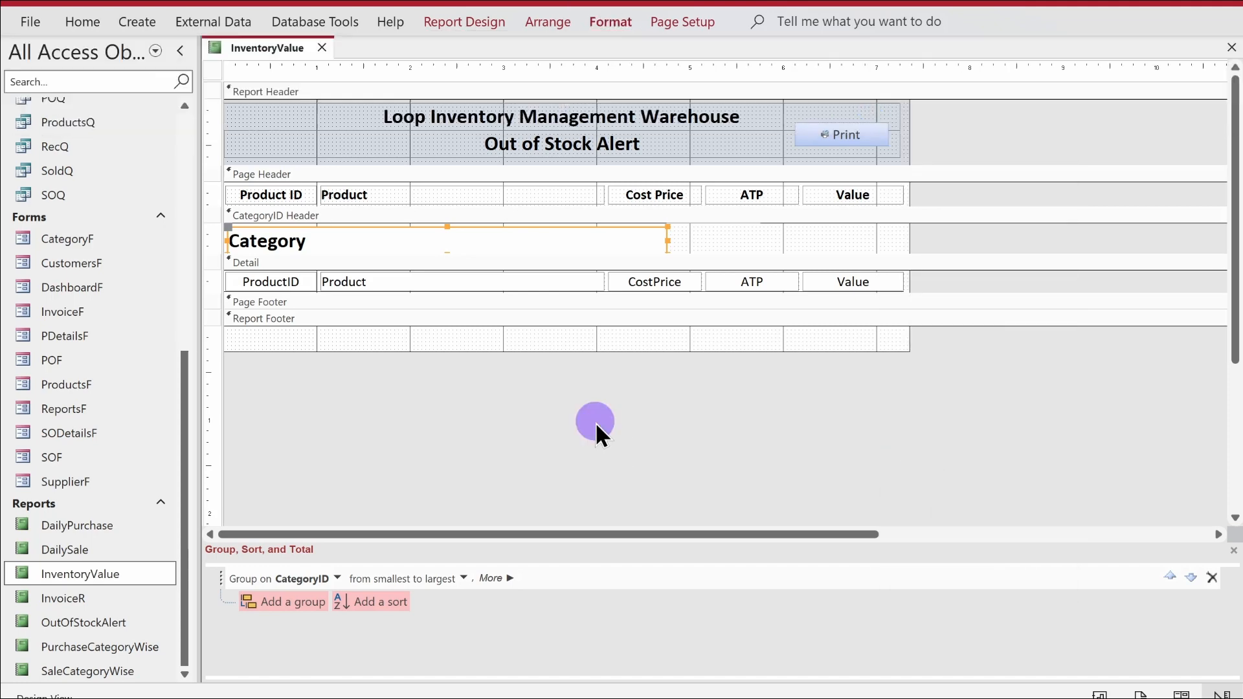
Step: Open the report in Report View and examine the category headings, product rows, and number formatting throughout the list
{"action": "right_click", "coordinate": [273, 45]}
{"action": "left_click", "coordinate": [324, 149]}
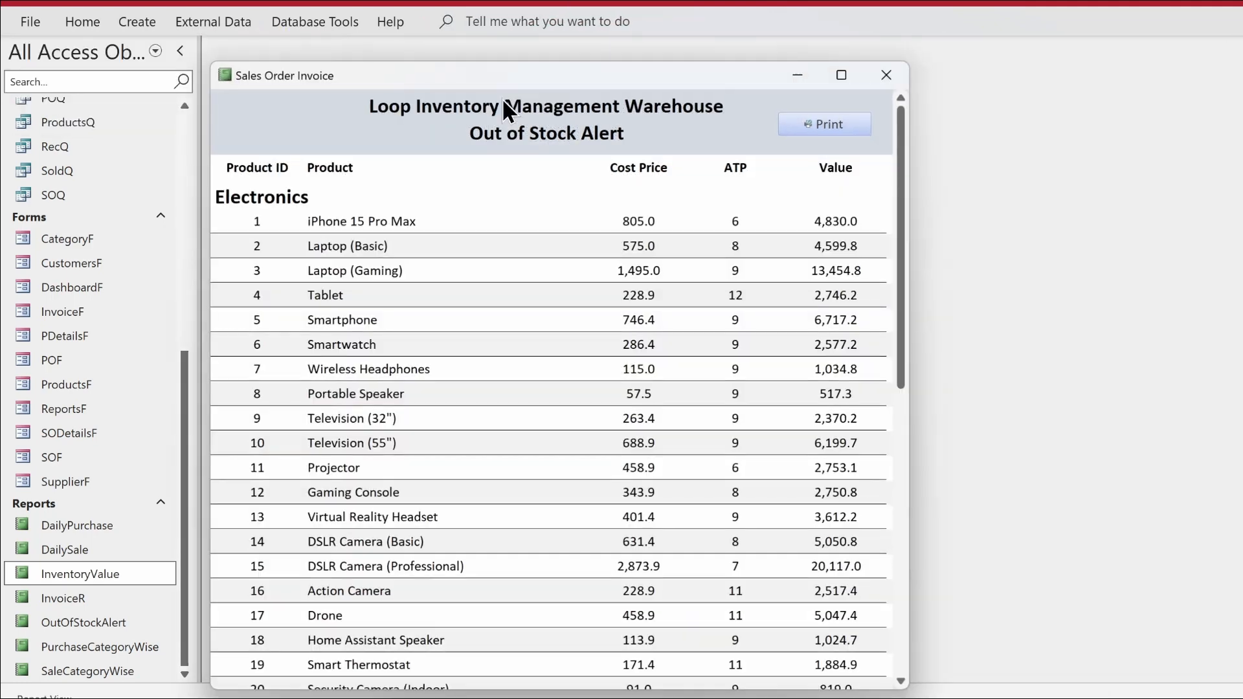
{"action": "left_click_drag", "start_coordinate": [604, 70], "coordinate": [619, 45]}
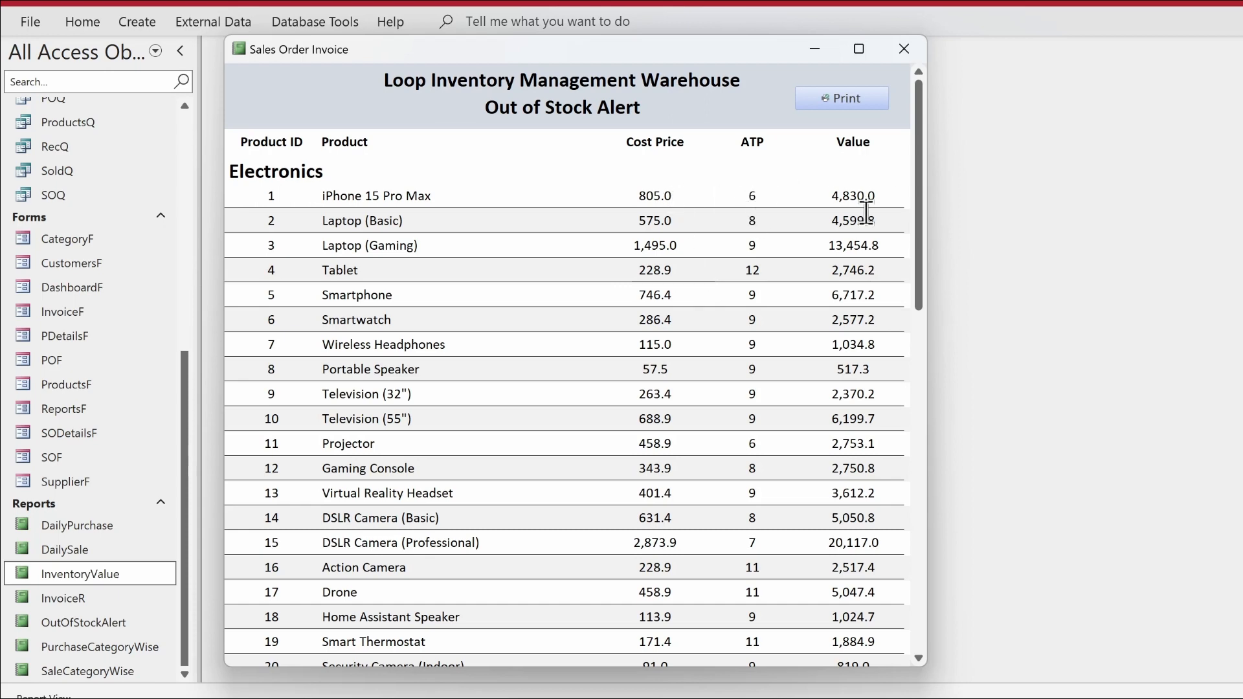
{"action": "scroll", "coordinate": [787, 328], "scroll_direction": "down", "scroll_amount": 5}
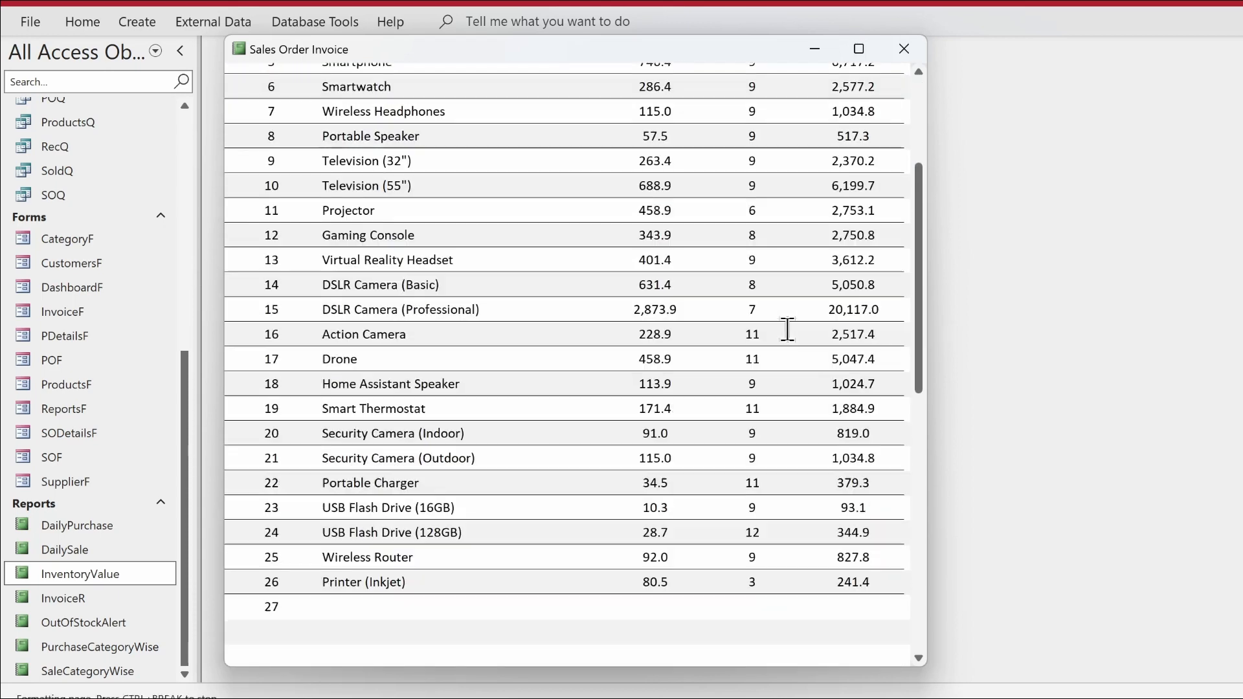
{"action": "scroll", "coordinate": [787, 329], "scroll_direction": "down", "scroll_amount": 10}
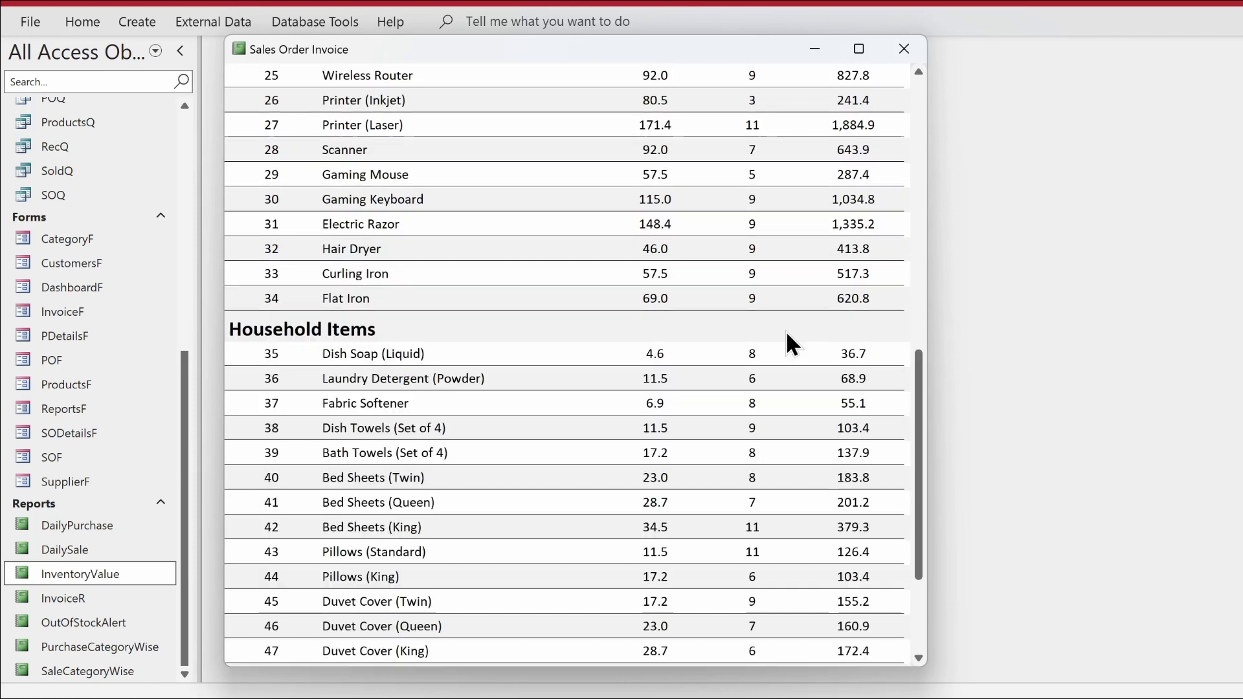
{"action": "scroll", "coordinate": [680, 445], "scroll_direction": "down", "scroll_amount": 4}
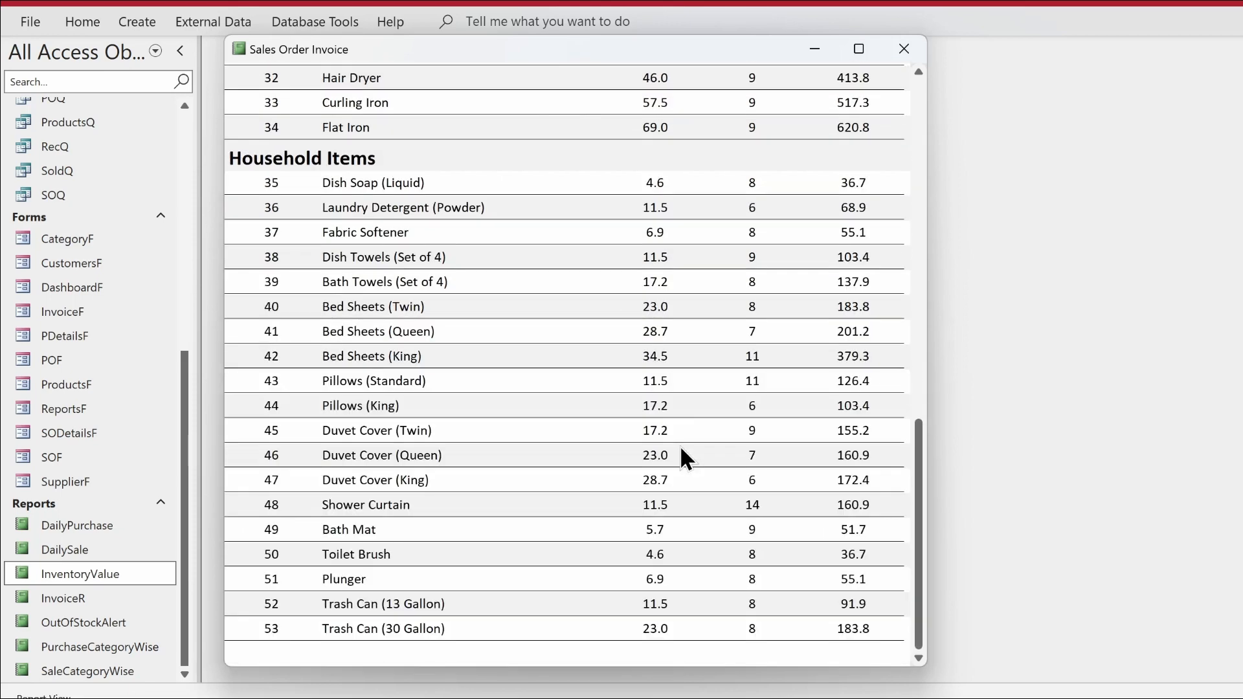
{"action": "scroll", "coordinate": [681, 456], "scroll_direction": "down", "scroll_amount": 1}
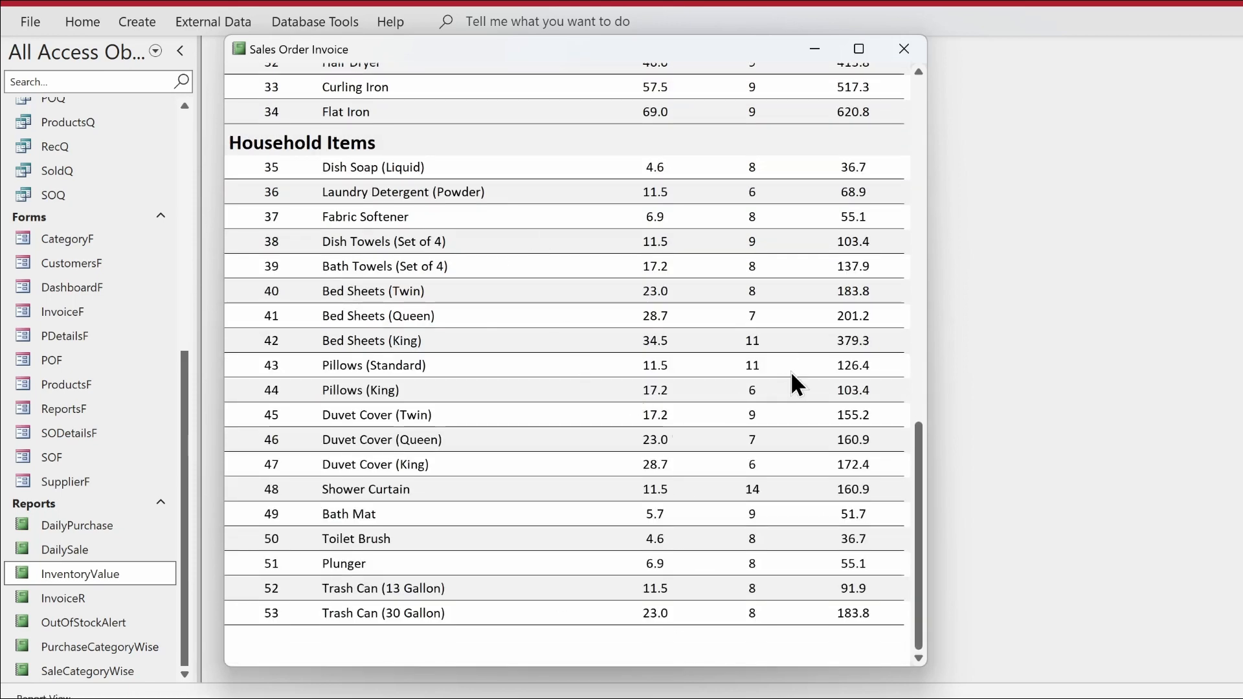
{"action": "scroll", "coordinate": [791, 371], "scroll_direction": "up", "scroll_amount": 3}
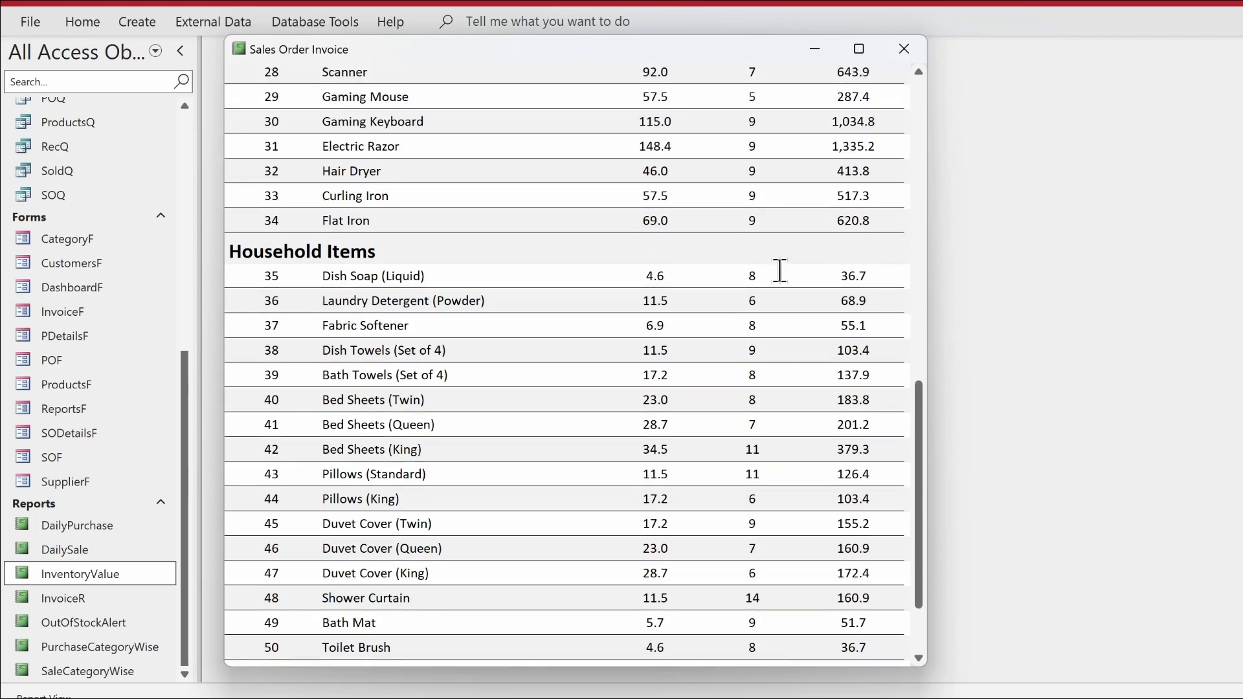
{"action": "scroll", "coordinate": [548, 349], "scroll_direction": "up", "scroll_amount": 15}
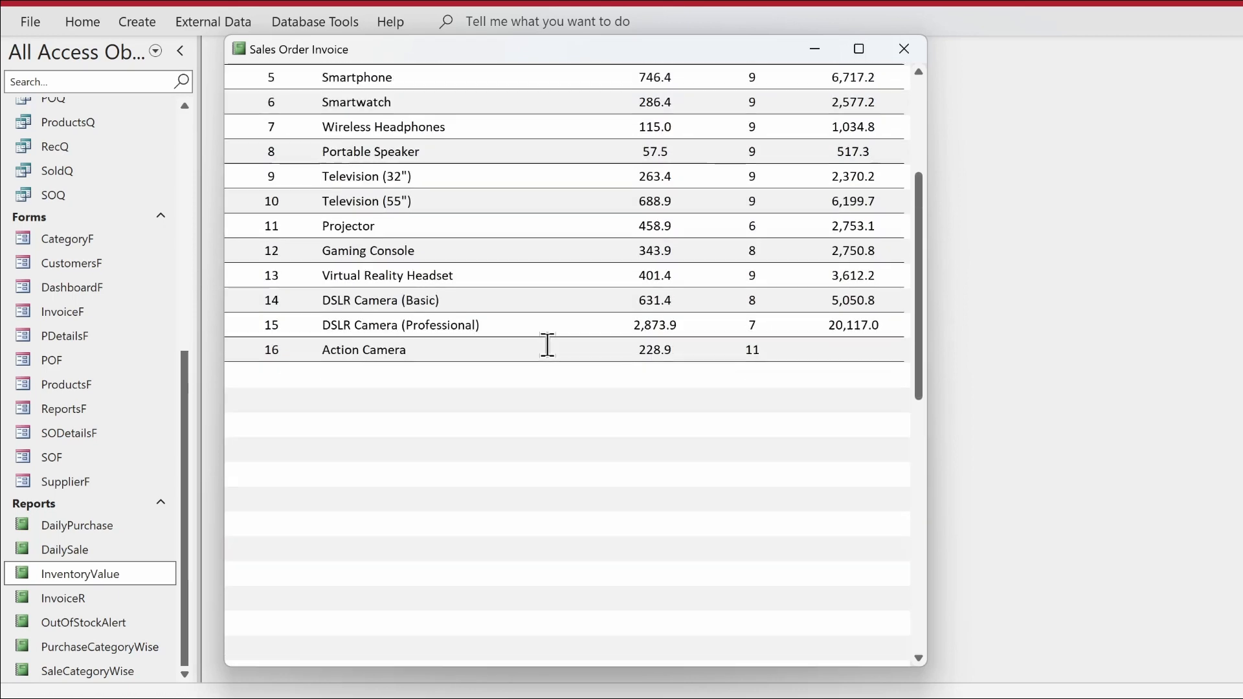
{"action": "scroll", "coordinate": [548, 345], "scroll_direction": "up", "scroll_amount": 2}
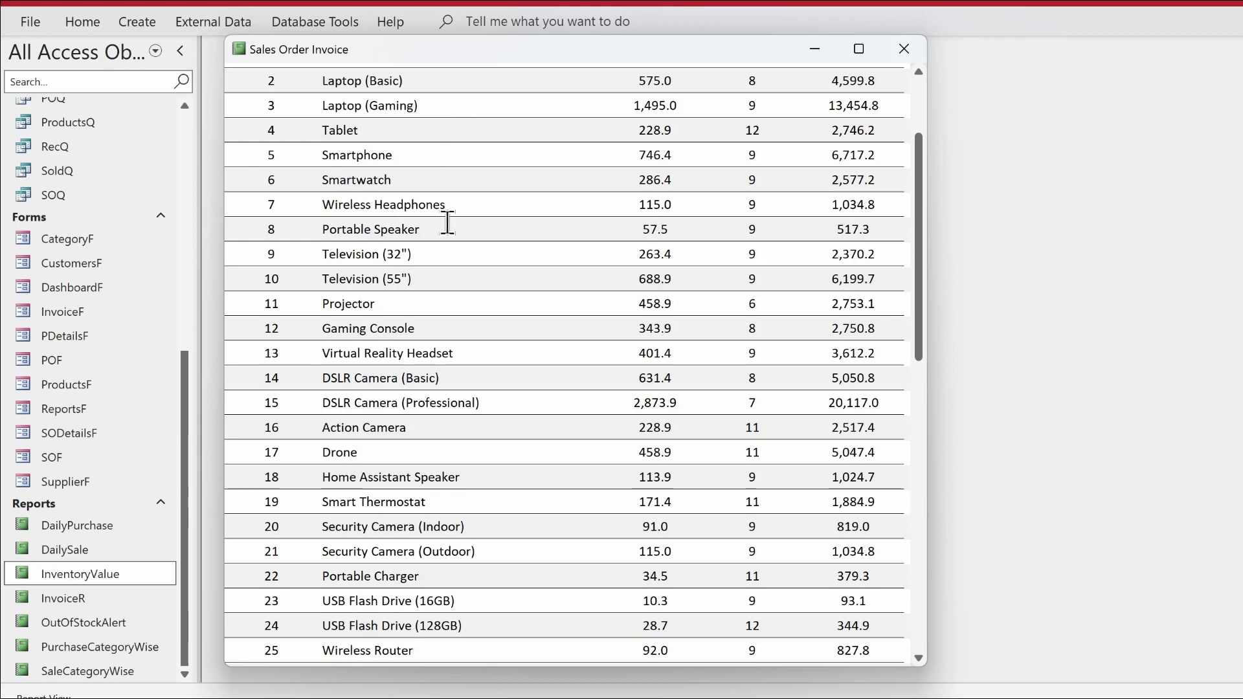
{"action": "scroll", "coordinate": [632, 367], "scroll_direction": "up", "scroll_amount": 4}
Step: Return the report to Design View and add a Sum total for the CostPrice field
{"action": "right_click", "coordinate": [563, 162]}
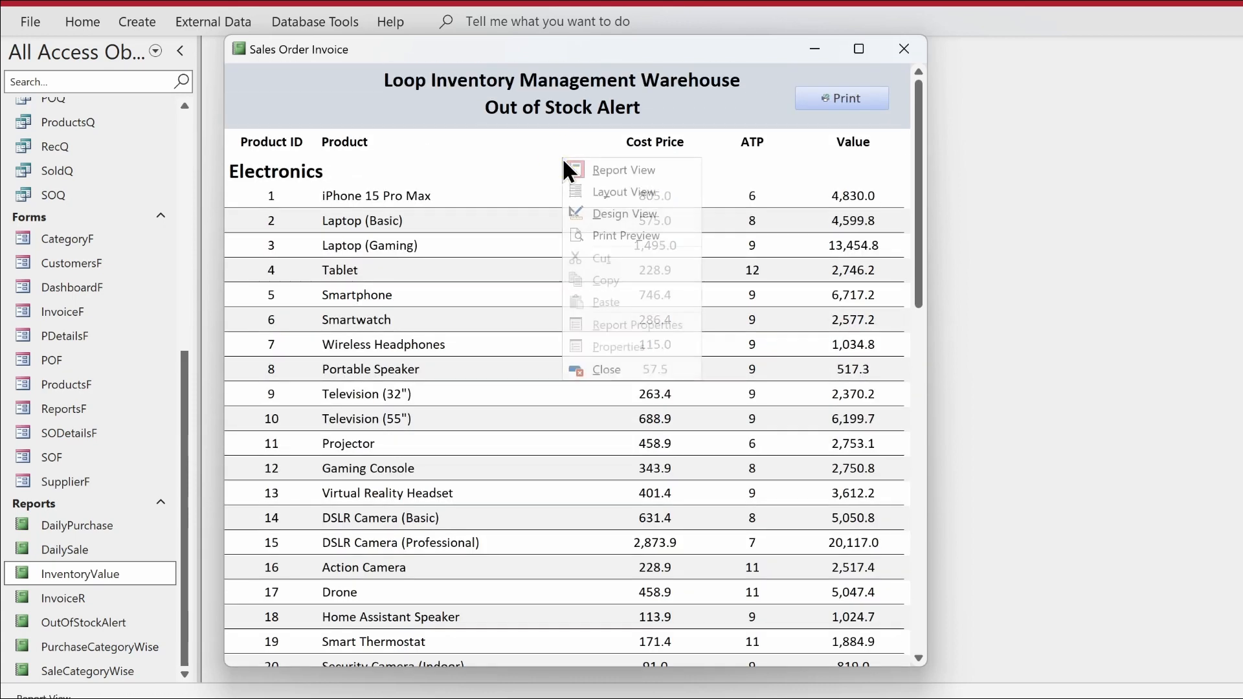
{"action": "left_click", "coordinate": [608, 214]}
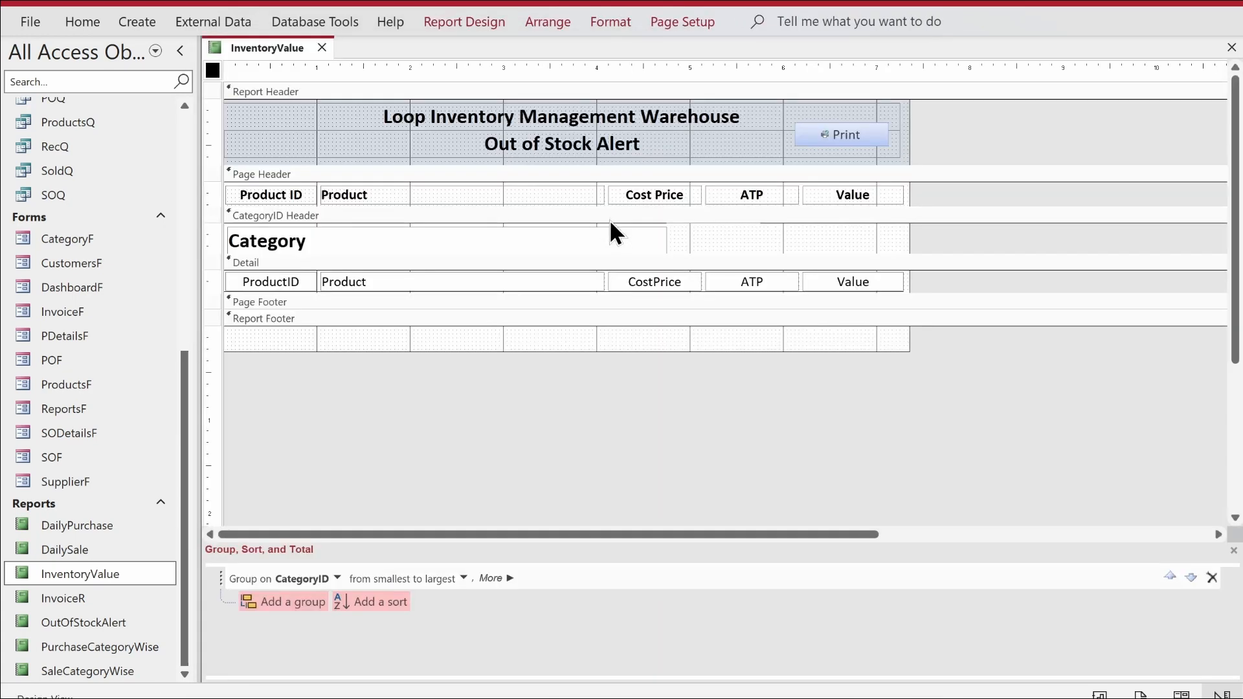
{"action": "left_click", "coordinate": [655, 282]}
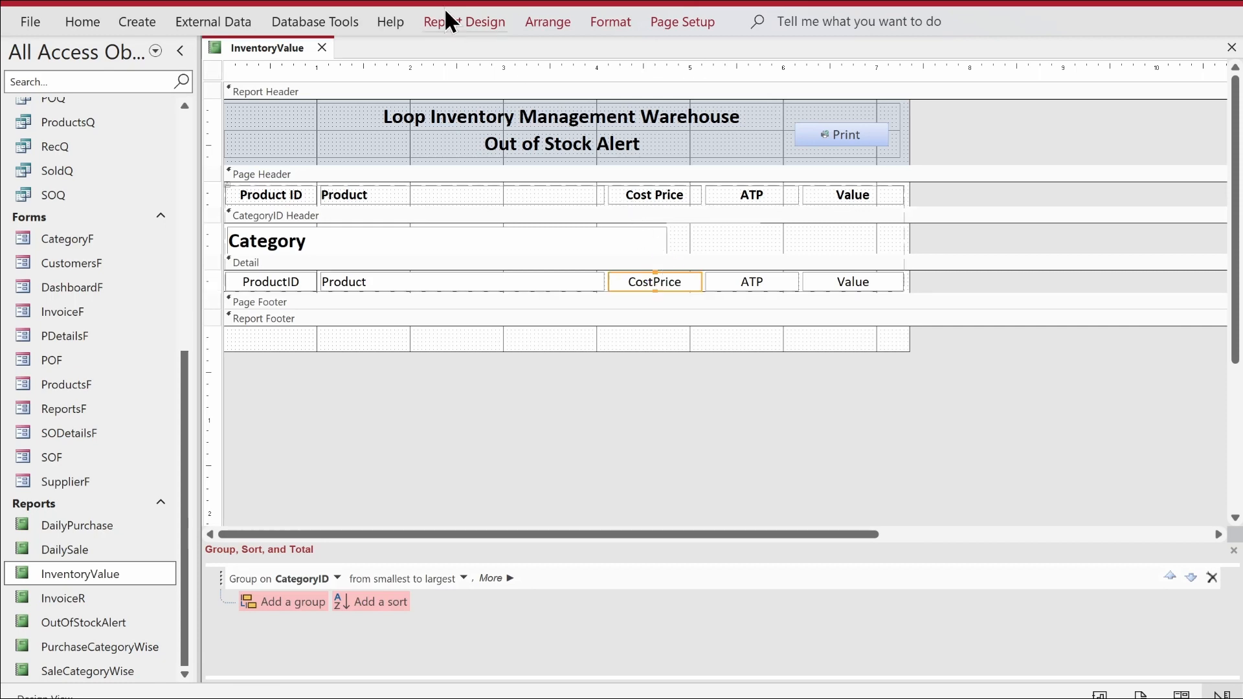
{"action": "left_click", "coordinate": [439, 22]}
{"action": "left_click", "coordinate": [218, 76]}
{"action": "left_click", "coordinate": [214, 88]}
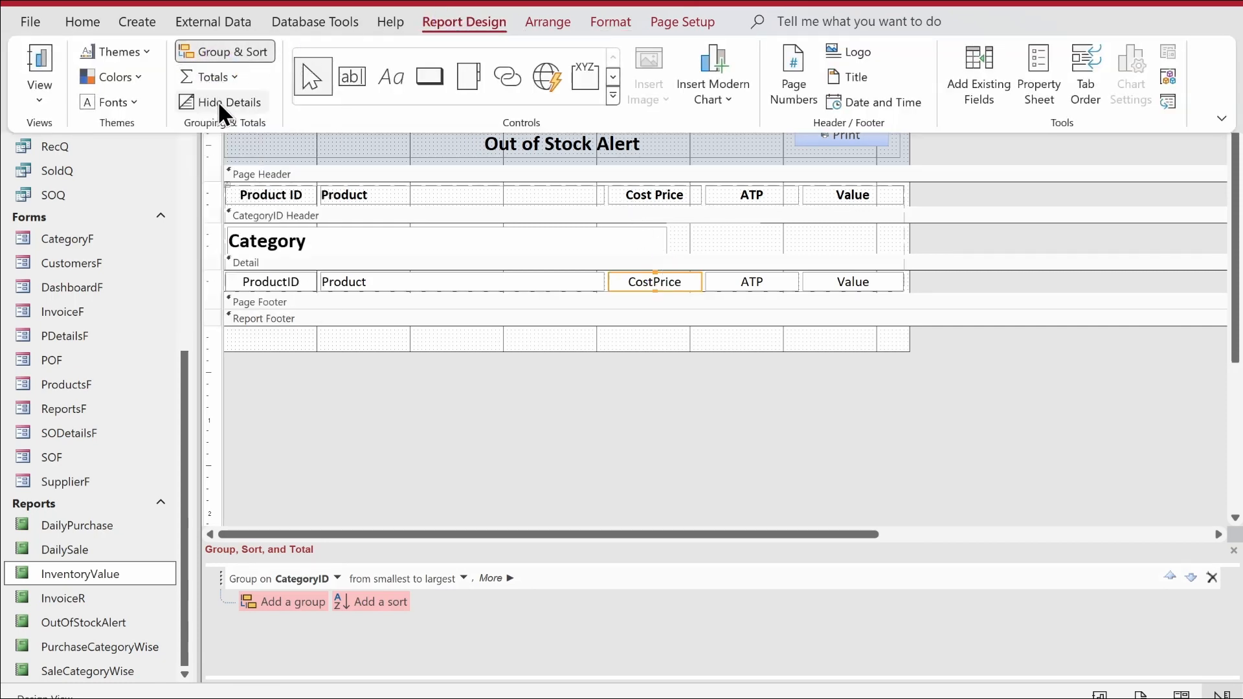
Step: Add a Sum total for the ATP field to the group and report footers
{"action": "left_click", "coordinate": [746, 285]}
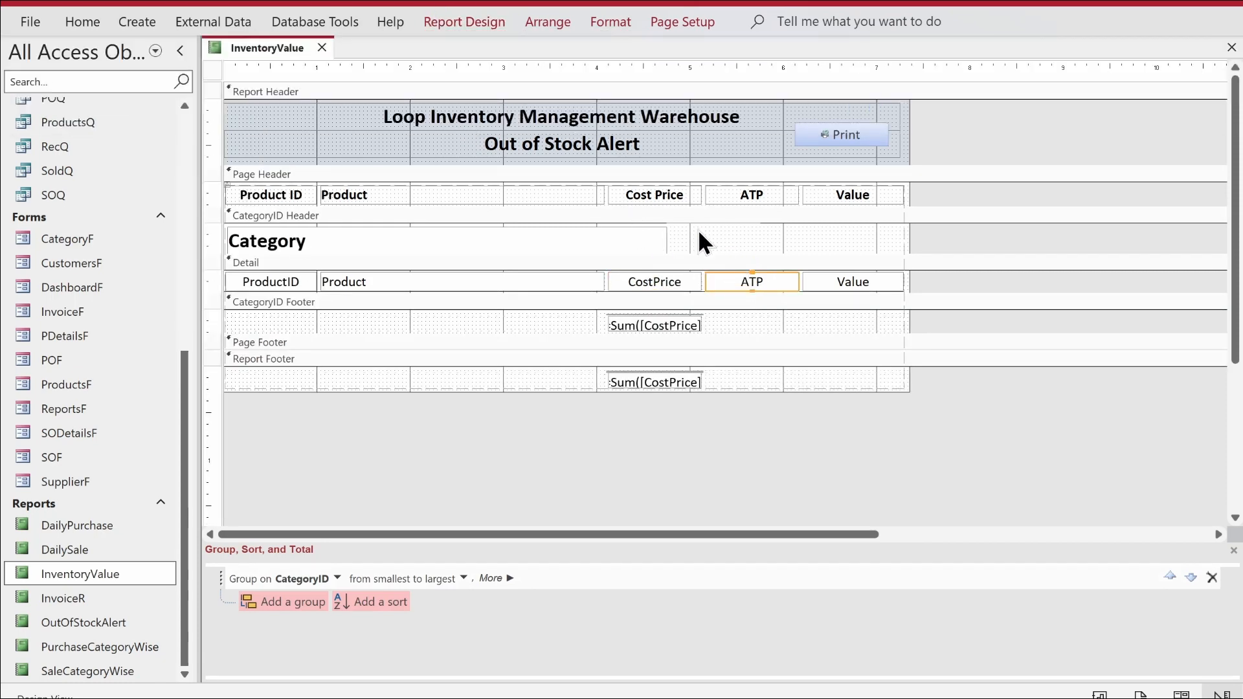
{"action": "left_click", "coordinate": [472, 21]}
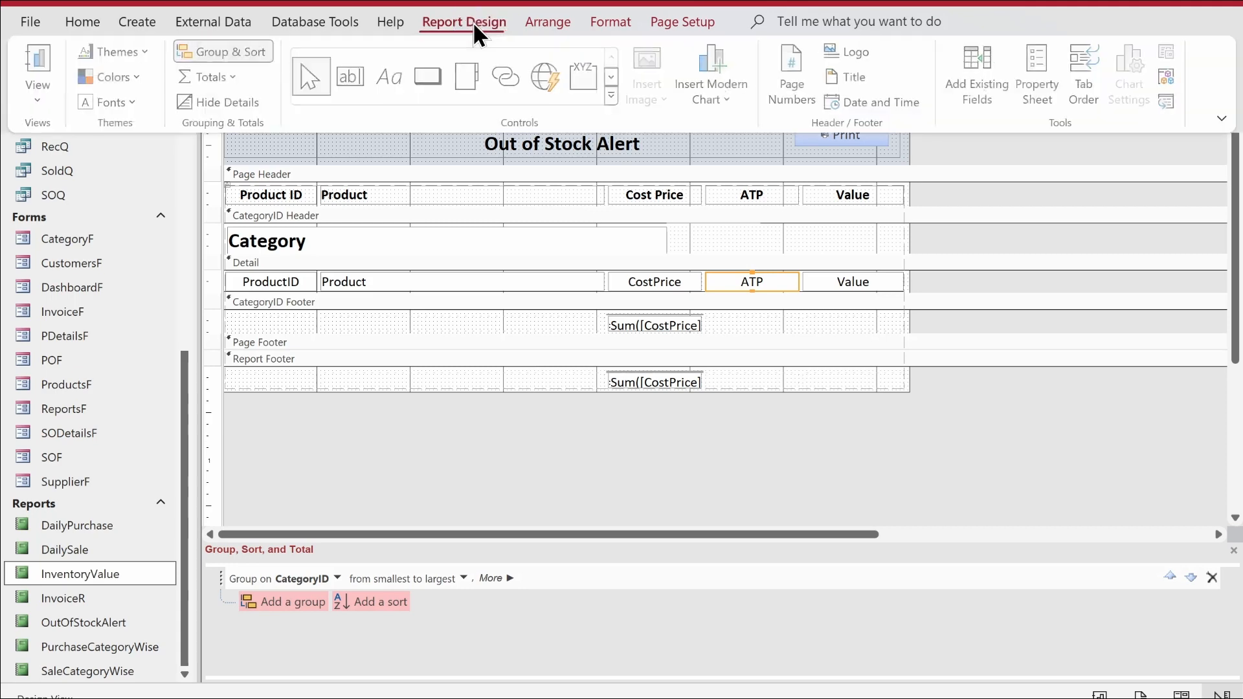
{"action": "left_click", "coordinate": [219, 76]}
{"action": "left_click", "coordinate": [215, 103]}
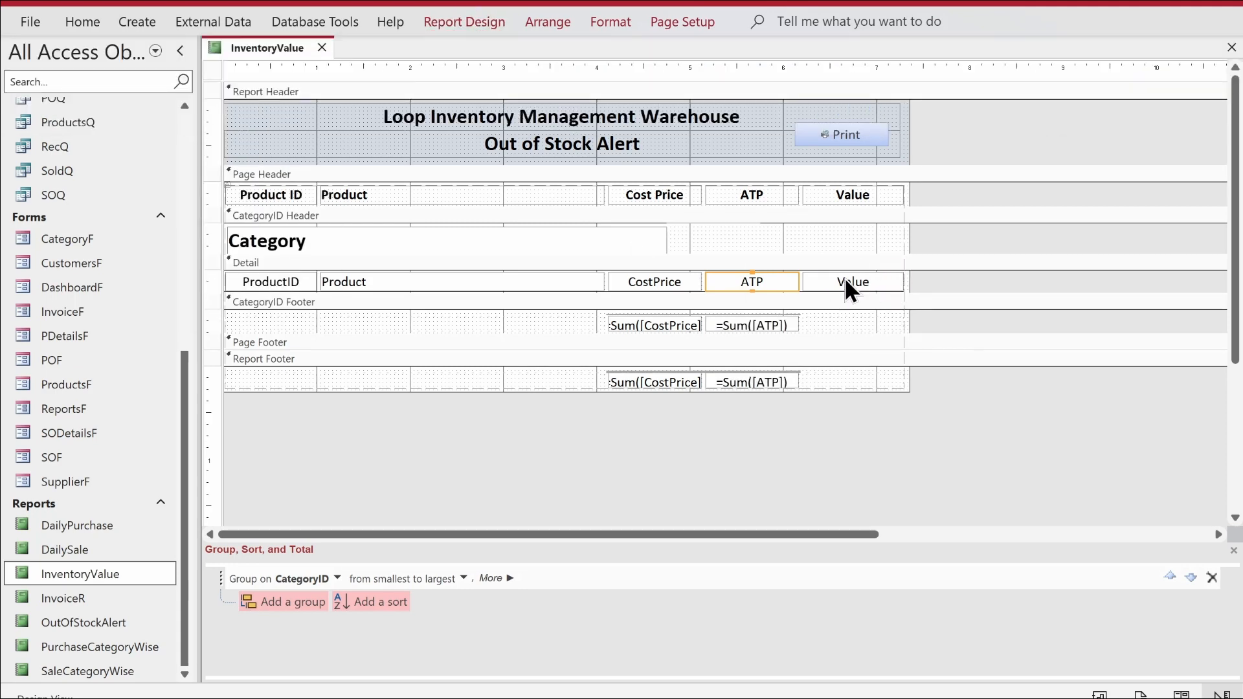
Step: Add a Sum total for the Value field to the group and report footers
{"action": "left_click", "coordinate": [848, 285]}
{"action": "left_click", "coordinate": [463, 22]}
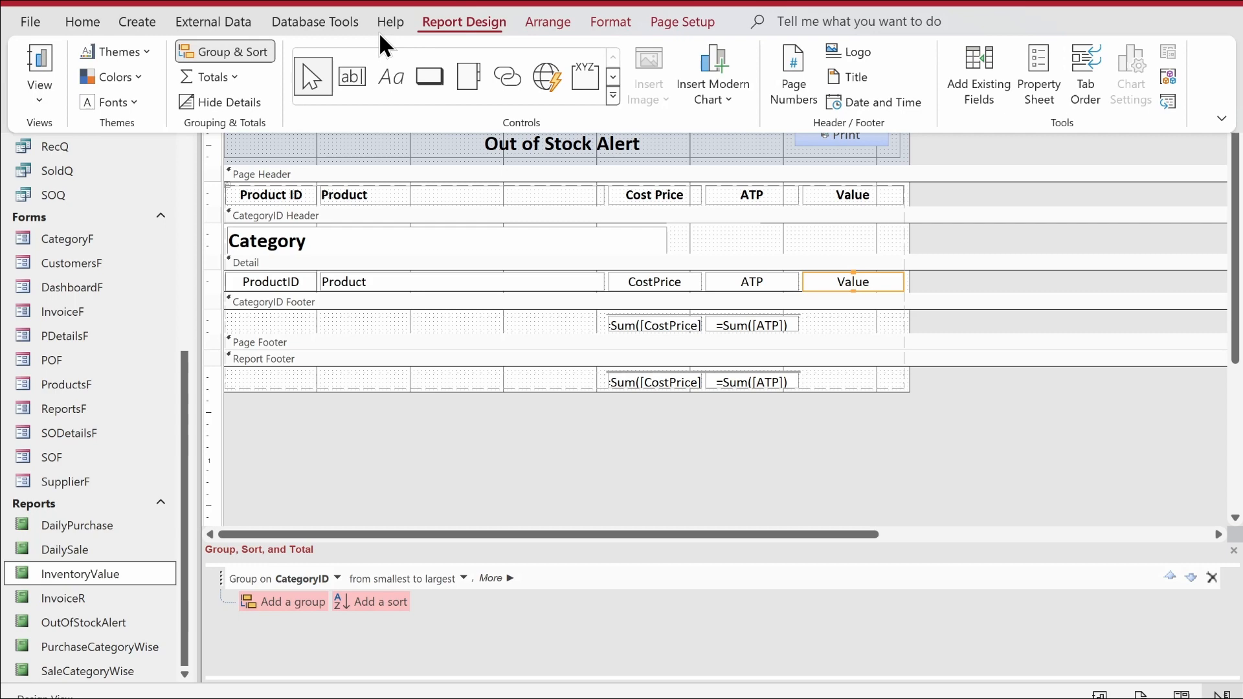
{"action": "left_click", "coordinate": [230, 79]}
{"action": "left_click", "coordinate": [230, 105]}
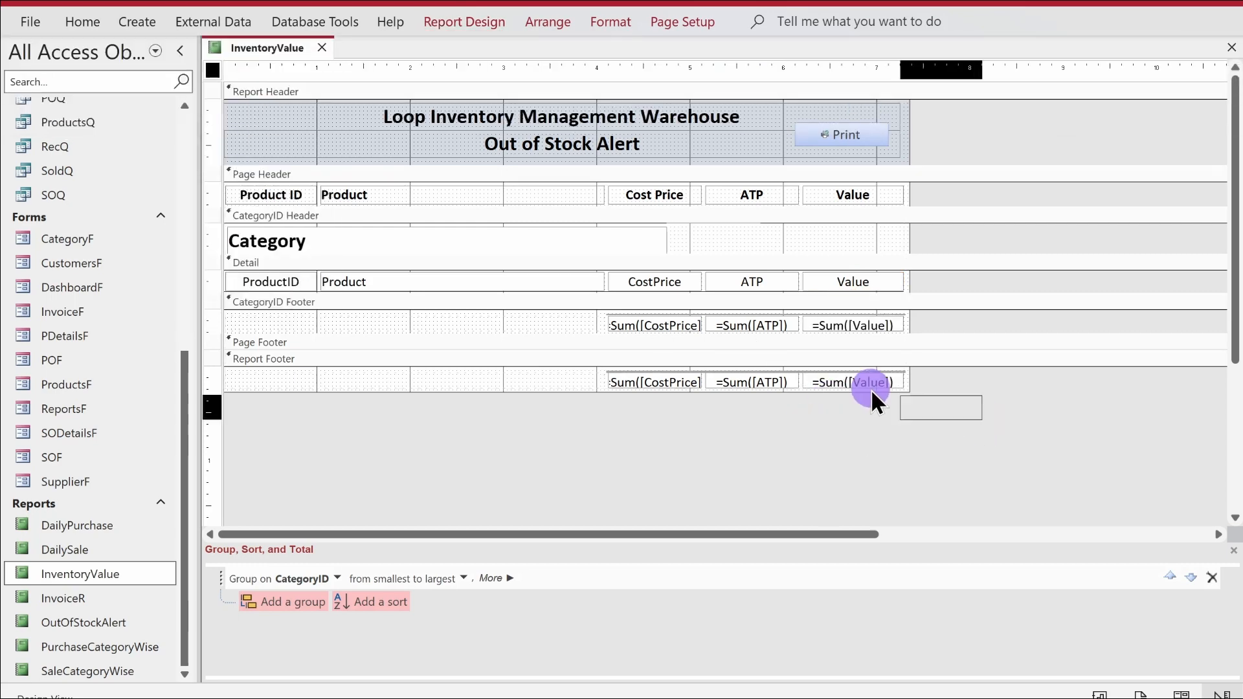
Step: Set the height of the total rows in the CategoryID and report footers to 0.3"
{"action": "left_click_drag", "start_coordinate": [871, 390], "coordinate": [578, 325]}
{"action": "left_click", "coordinate": [482, 22]}
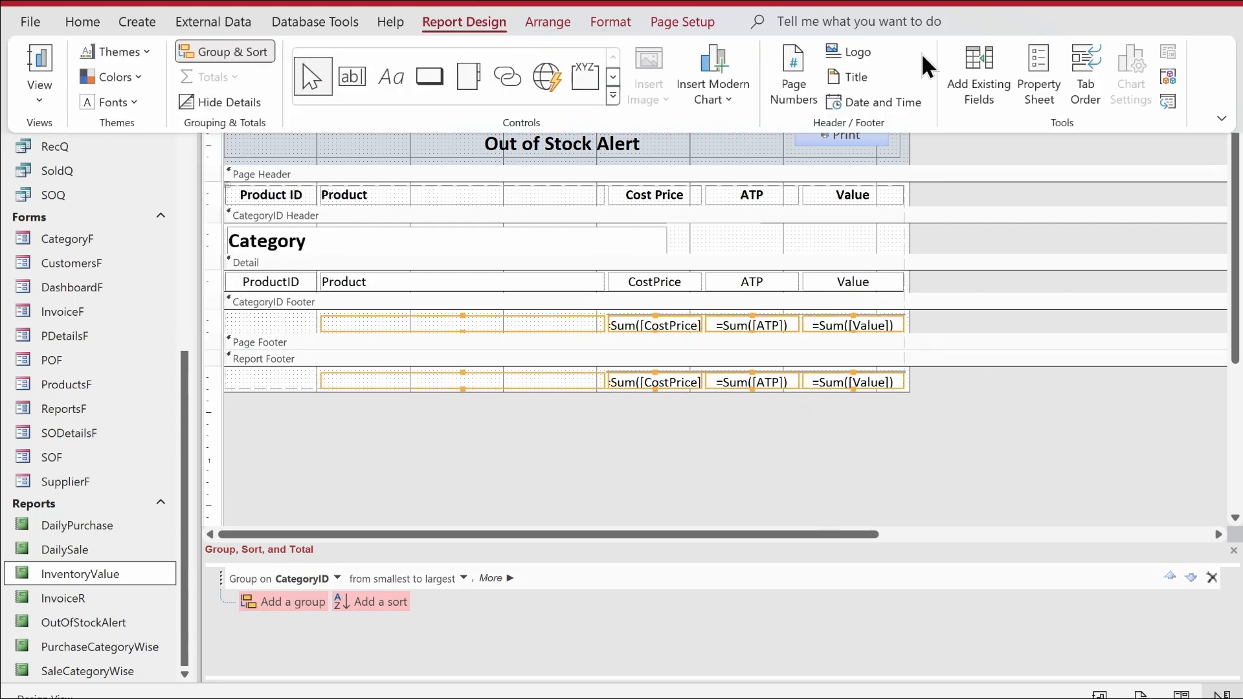
{"action": "left_click", "coordinate": [1050, 65]}
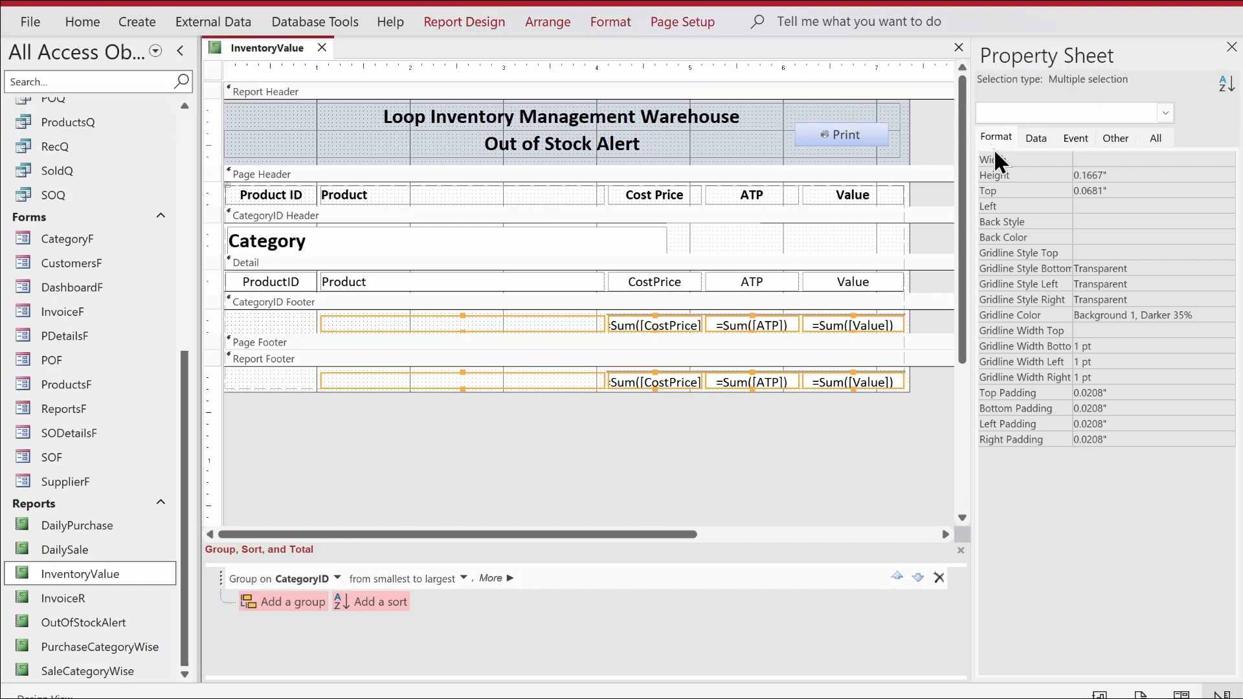
{"action": "left_click", "coordinate": [1108, 175]}
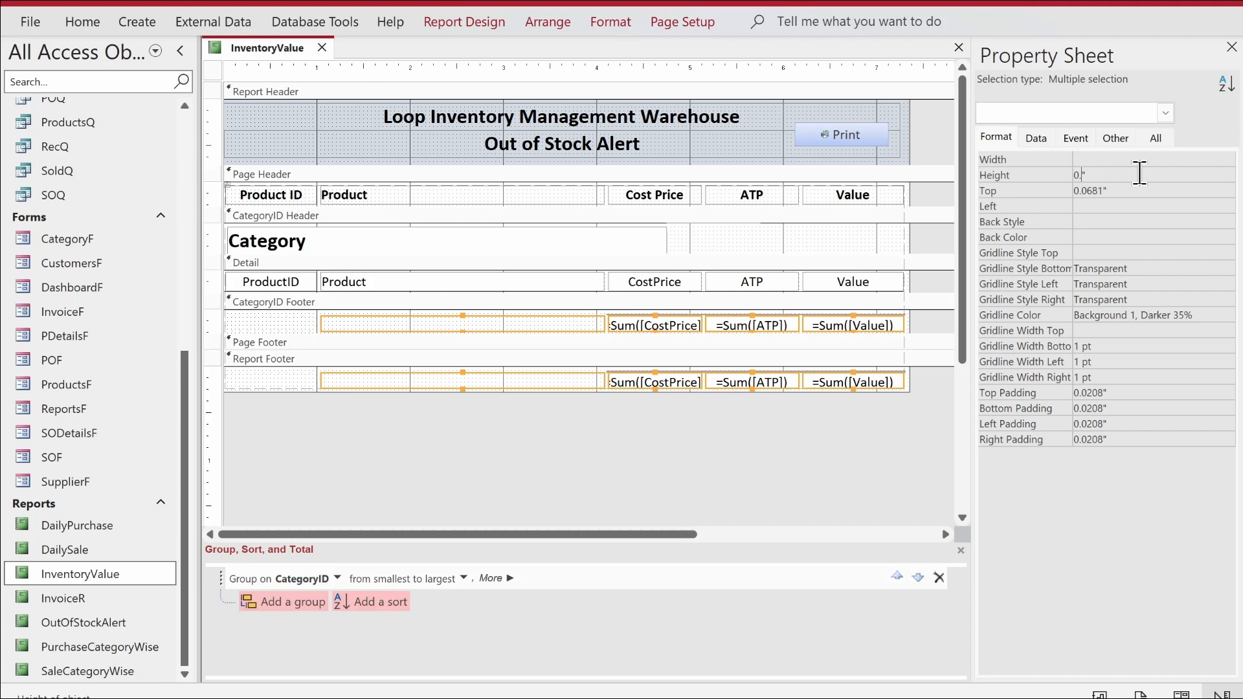
{"action": "type", "text": "0.3"}
{"action": "key", "text": "Return"}
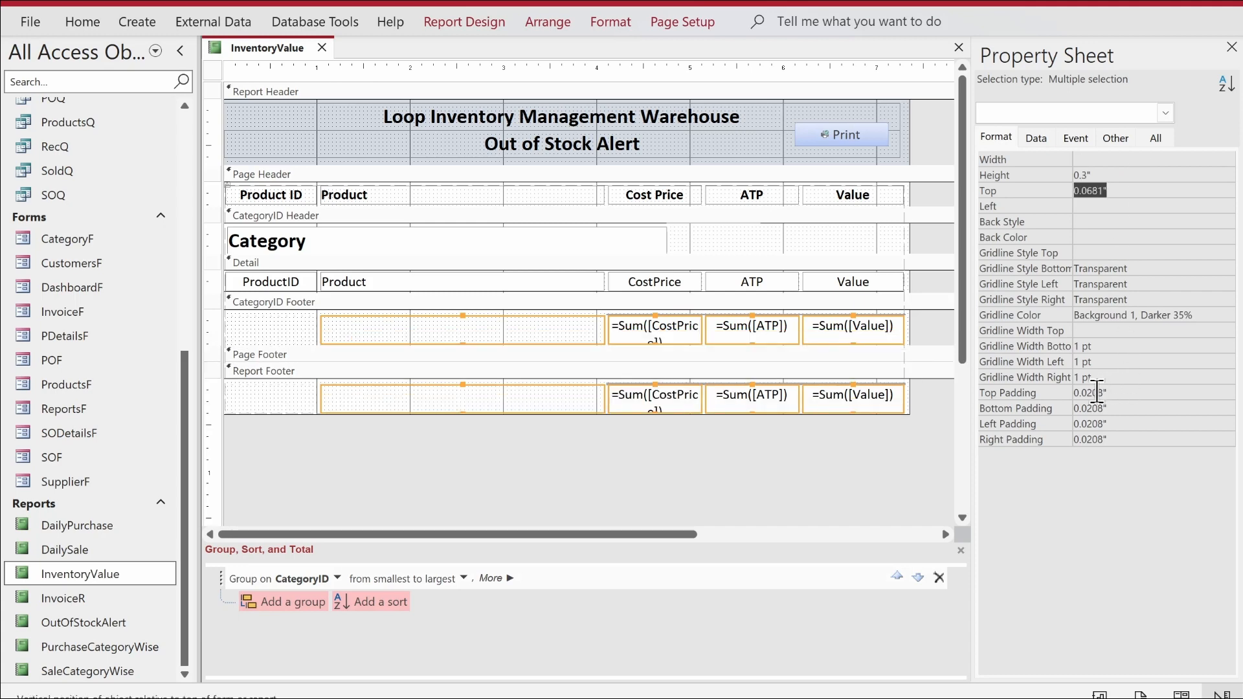
Step: Set a 0.05" top margin on all six Sum text boxes in the CategoryID and report footers
{"action": "left_click", "coordinate": [821, 489]}
{"action": "left_click", "coordinate": [671, 400]}
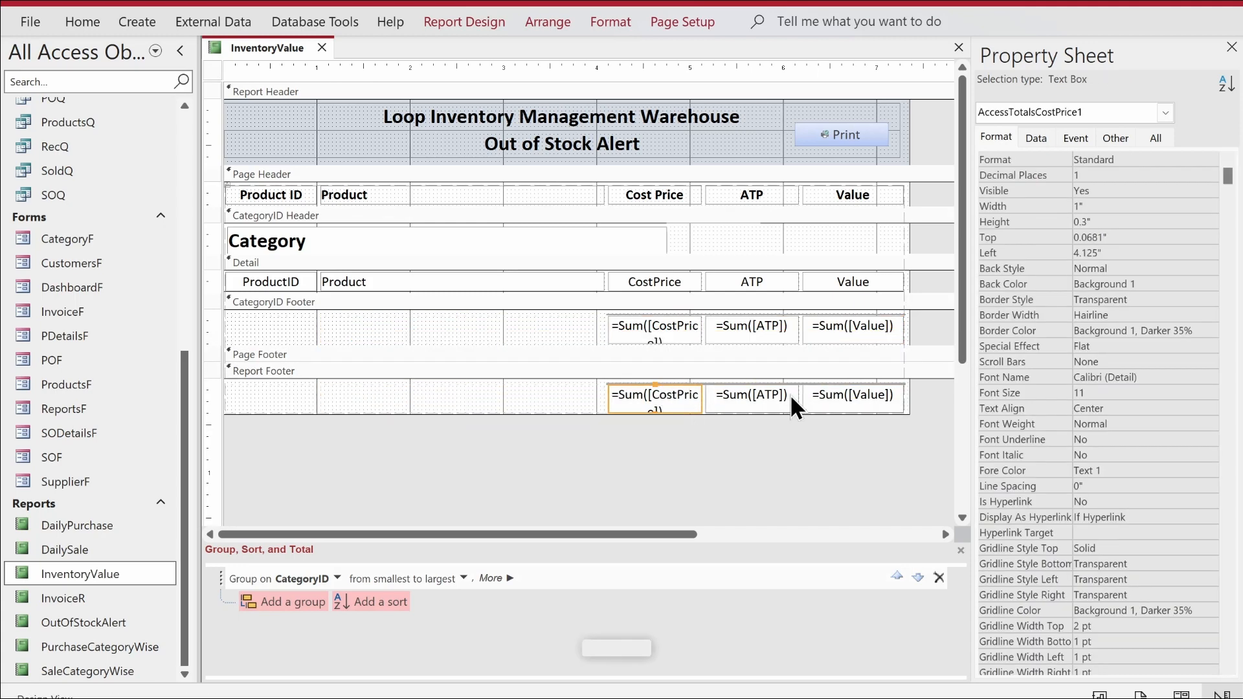
{"action": "left_click", "coordinate": [789, 394]}
{"action": "left_click", "coordinate": [853, 389]}
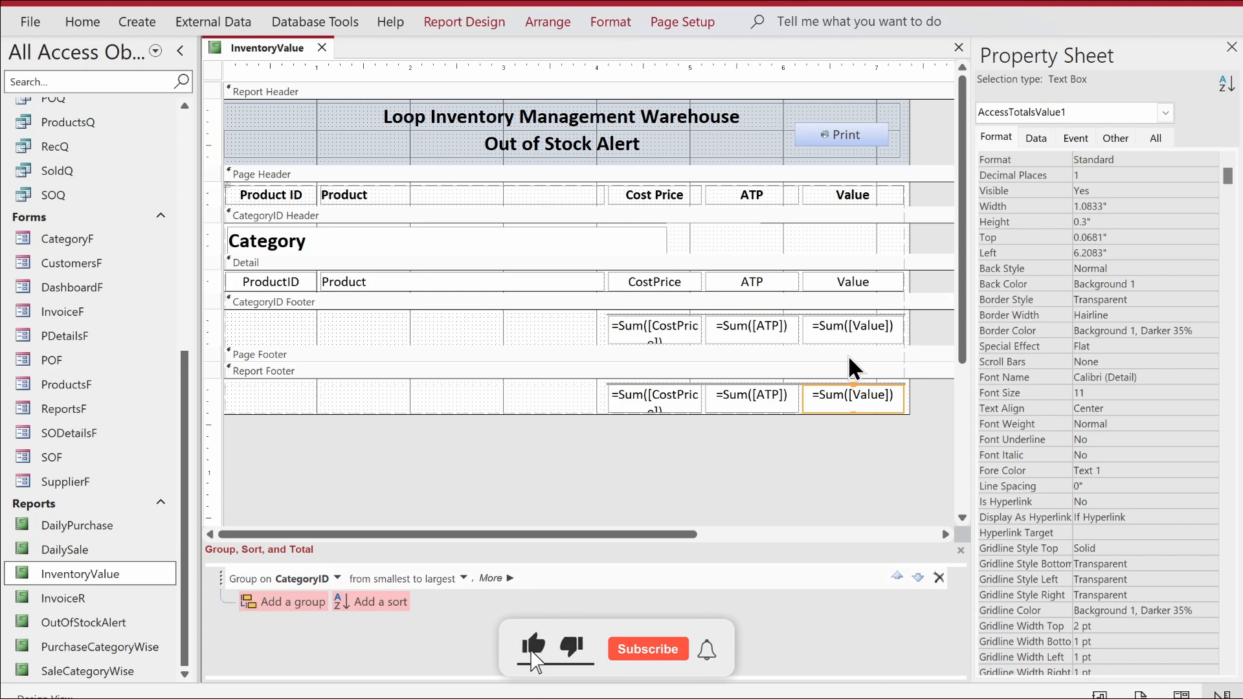
{"action": "left_click", "coordinate": [841, 330], "text": "shift"}
{"action": "left_click", "coordinate": [770, 333], "text": "shift"}
{"action": "left_click", "coordinate": [662, 388], "text": "shift"}
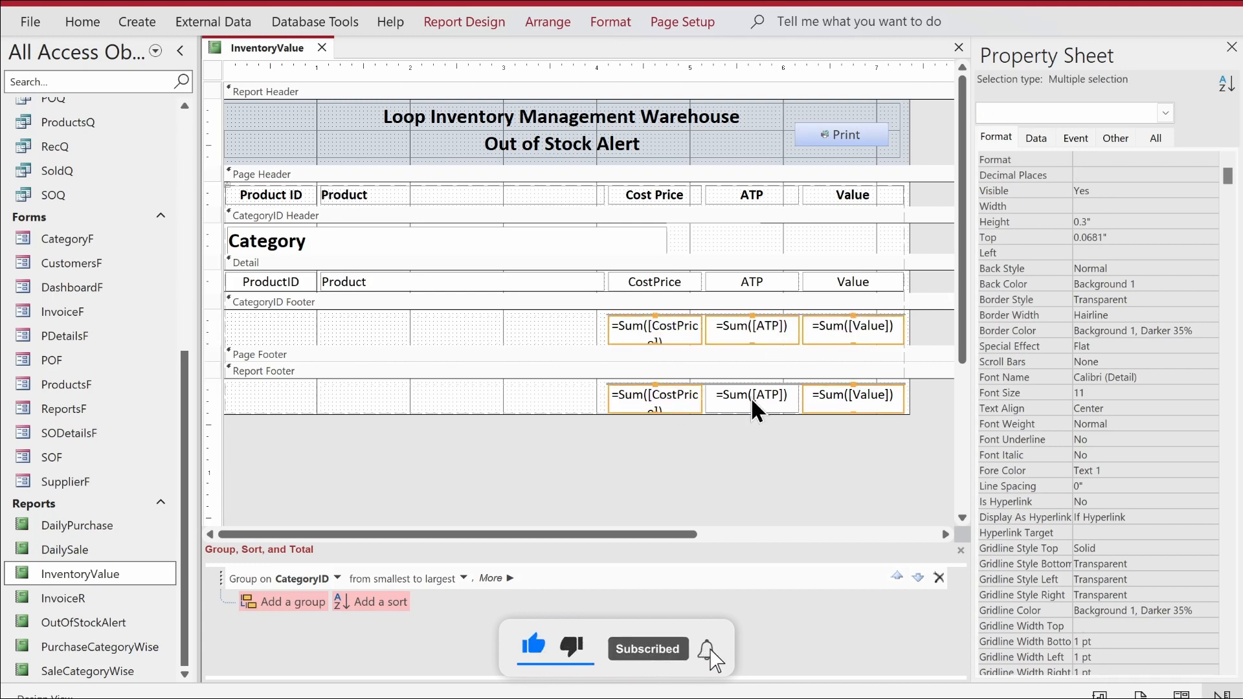
{"action": "left_click", "coordinate": [751, 397], "text": "shift"}
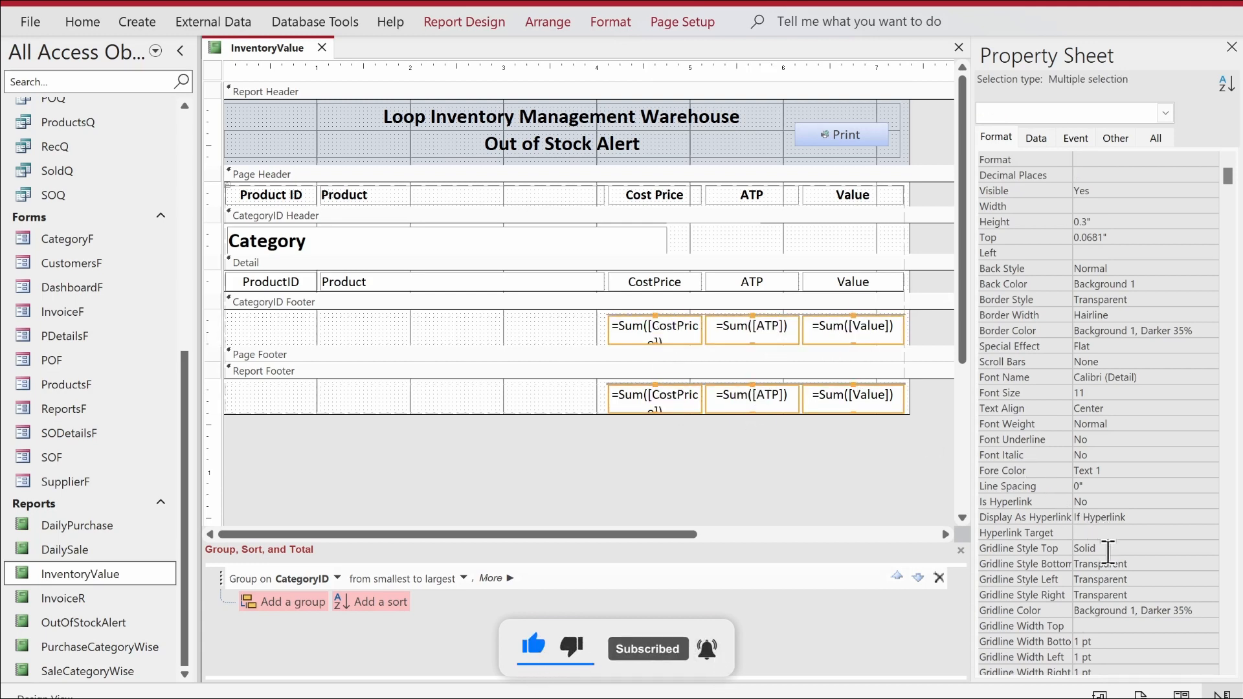
{"action": "scroll", "coordinate": [1119, 626], "scroll_direction": "down", "scroll_amount": 2}
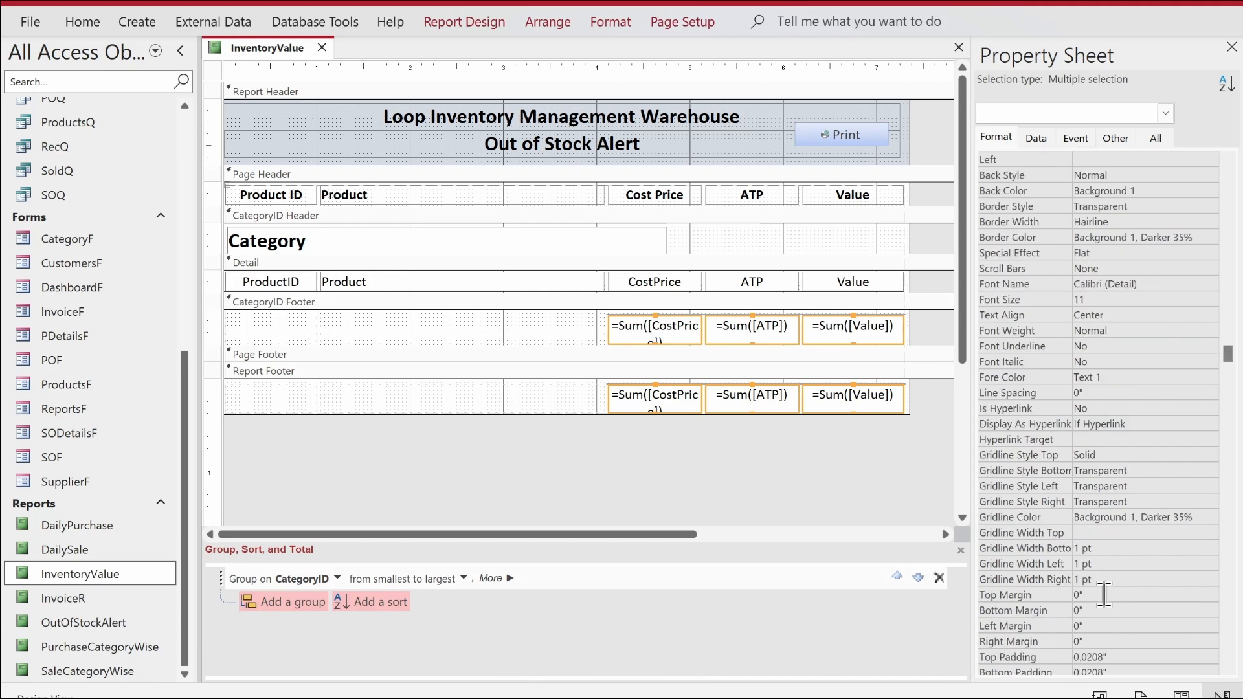
{"action": "left_click", "coordinate": [1103, 594]}
{"action": "type", "text": "0.05"}
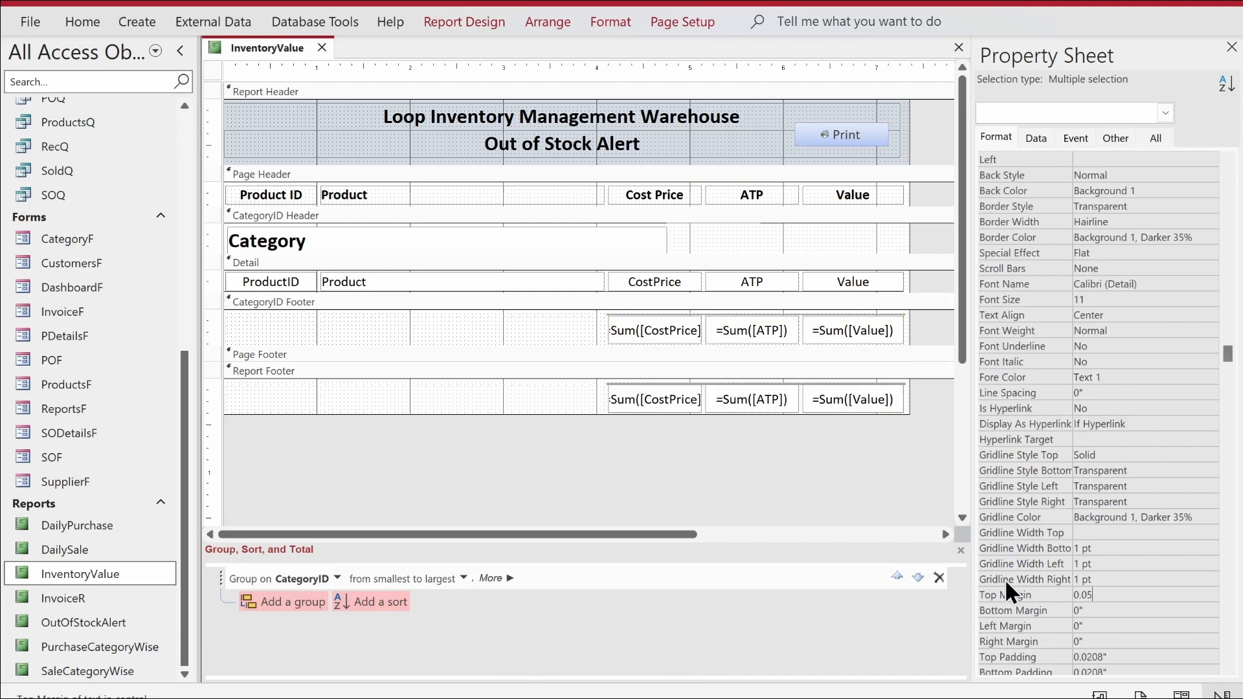
{"action": "key", "text": "Return"}
Step: Make the top gridlines of the six Sum text boxes transparent and their text bold
{"action": "scroll", "coordinate": [1120, 408], "scroll_direction": "up", "scroll_amount": 2}
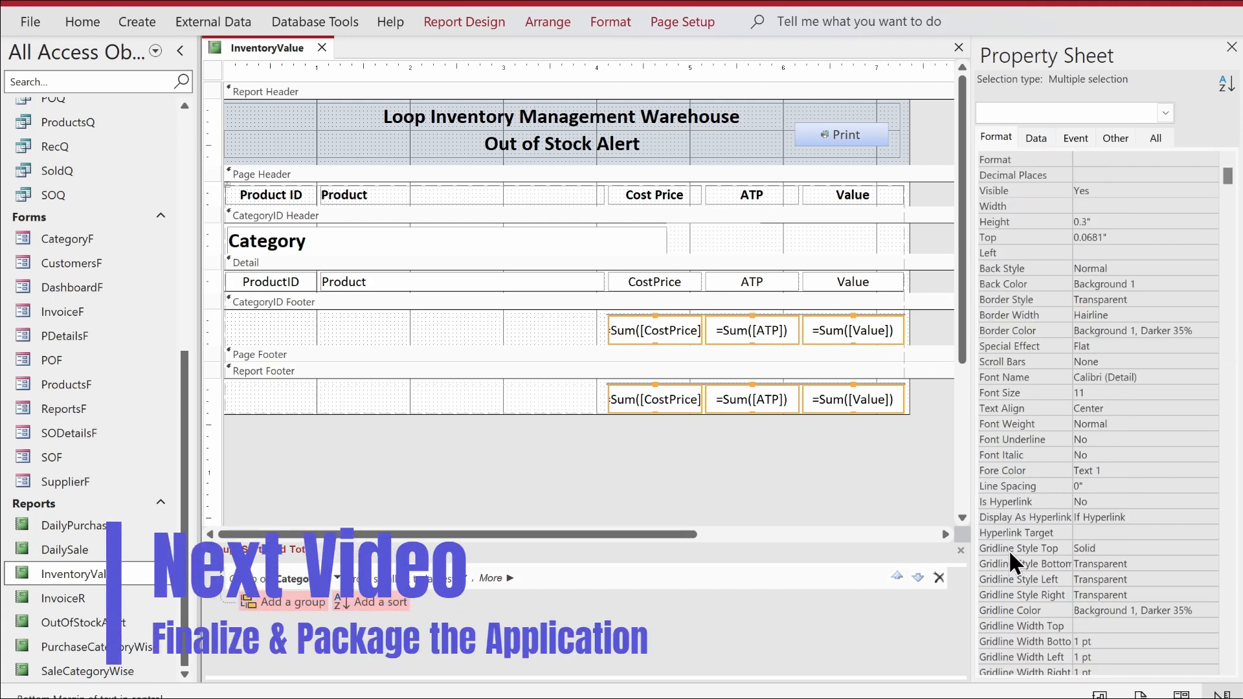
{"action": "left_click", "coordinate": [1209, 548]}
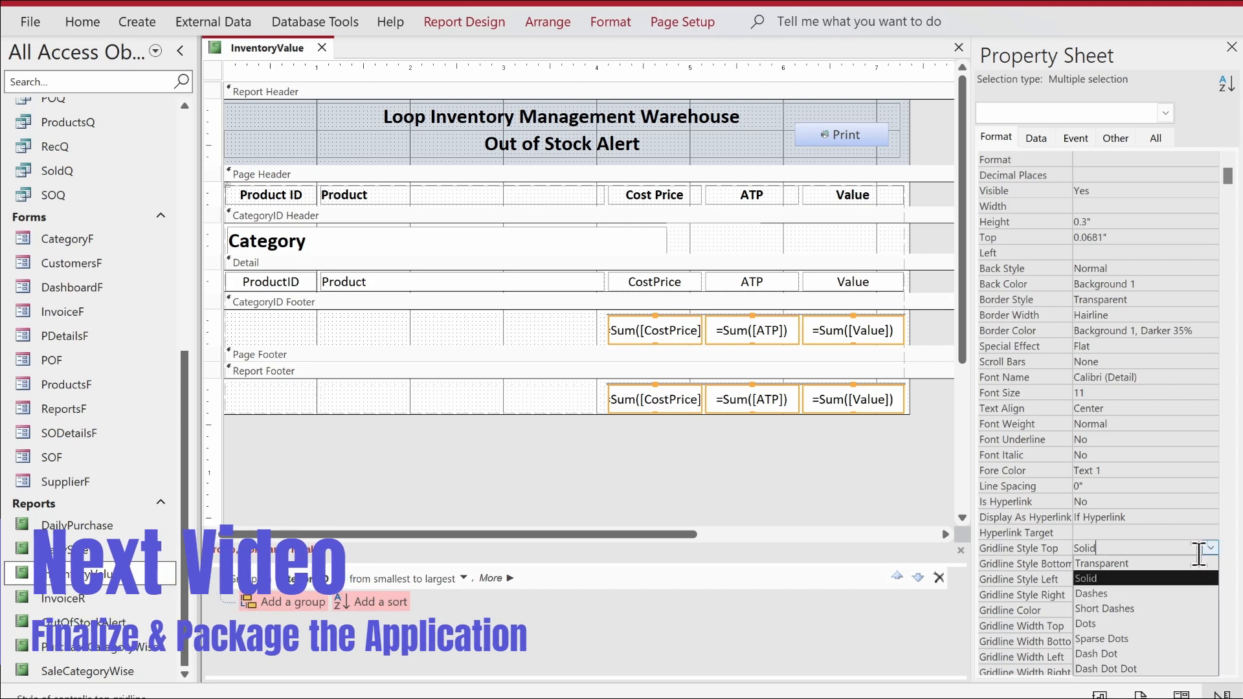
{"action": "left_click", "coordinate": [1192, 562]}
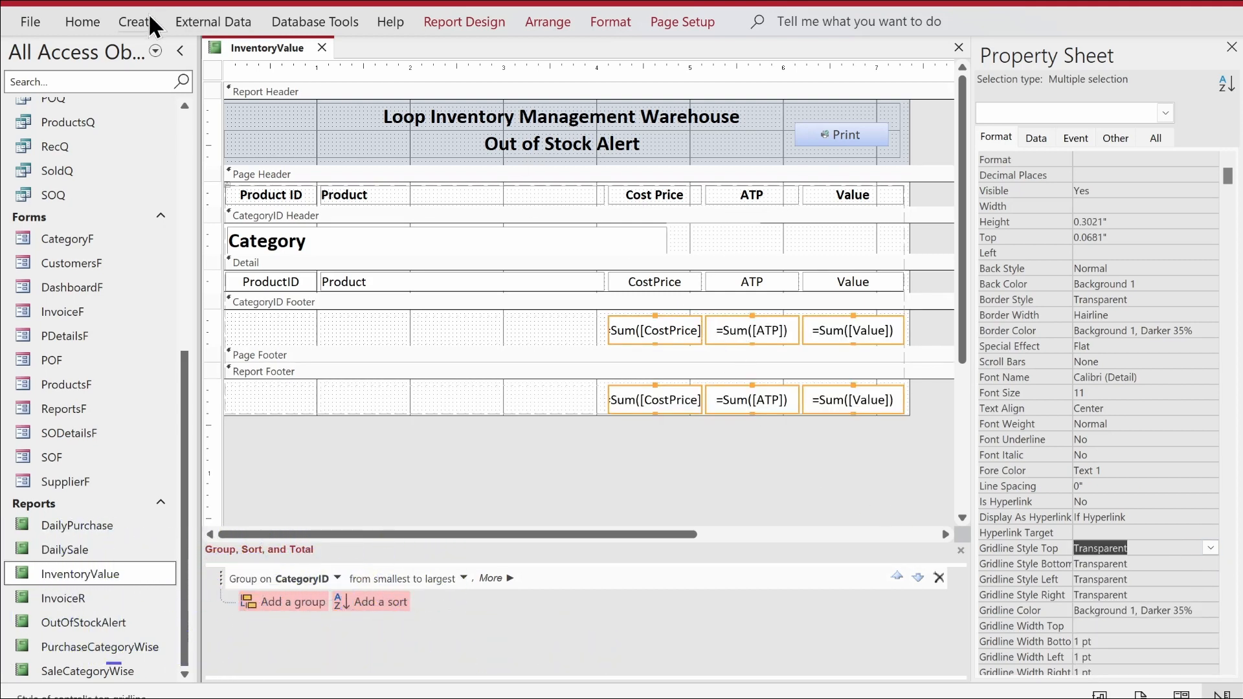
{"action": "left_click", "coordinate": [98, 14]}
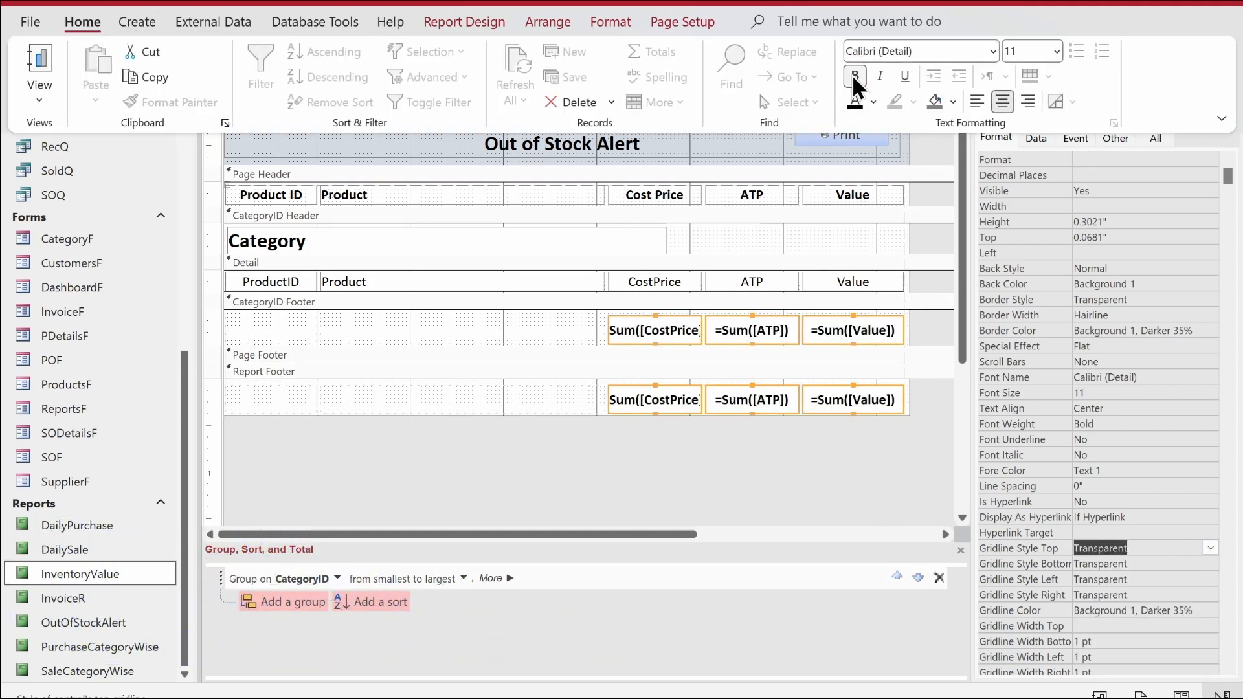
{"action": "left_click", "coordinate": [820, 475]}
Step: Move the total rows in both footers up to a top position of 0.0208" and tighten the CategoryID footer
{"action": "left_click", "coordinate": [925, 330]}
{"action": "left_click_drag", "start_coordinate": [923, 330], "coordinate": [661, 326]}
{"action": "left_click_drag", "start_coordinate": [890, 427], "coordinate": [661, 388]}
{"action": "left_click_drag", "start_coordinate": [706, 346], "coordinate": [708, 331]}
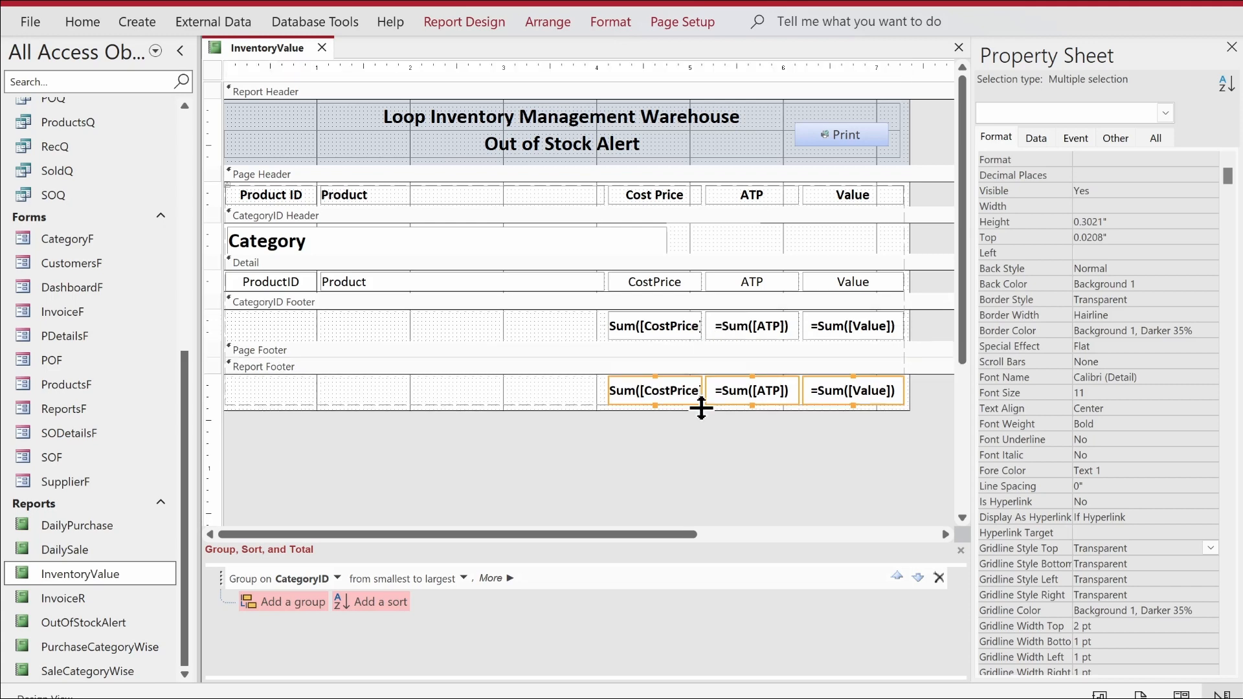
{"action": "left_click", "coordinate": [718, 454]}
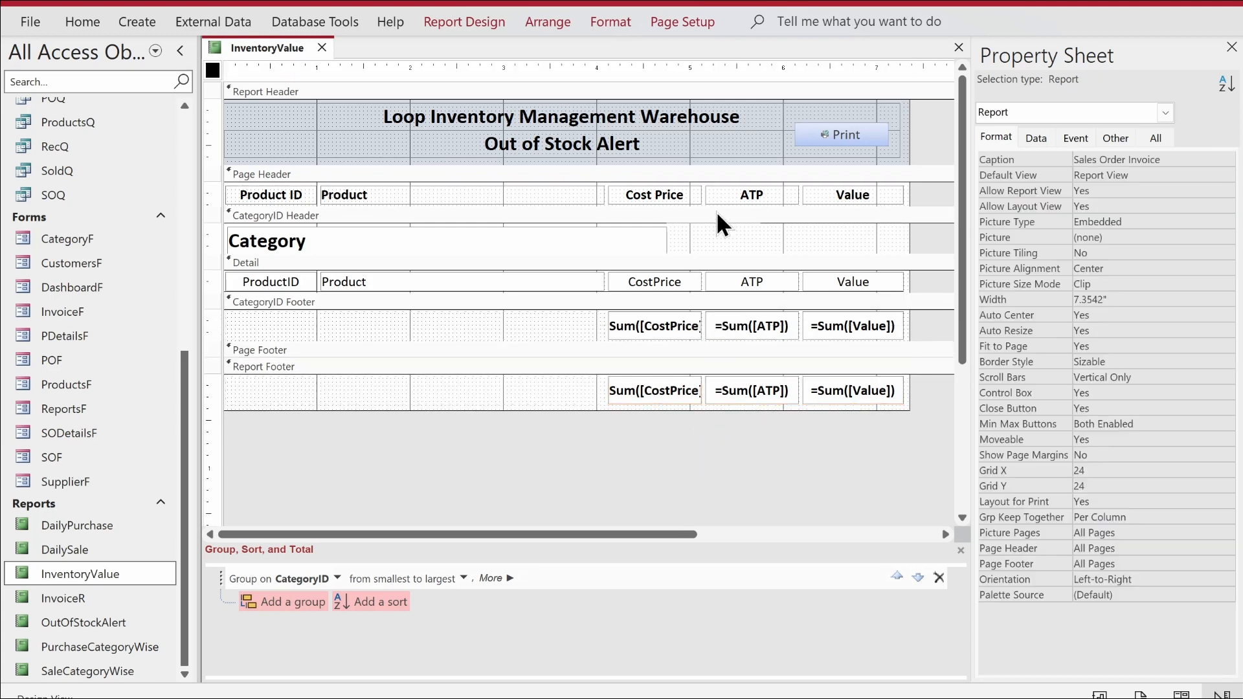
Step: Copy the Cost Price label from the page header into the empty cell beside the CategoryID footer totals
{"action": "left_click", "coordinate": [681, 192]}
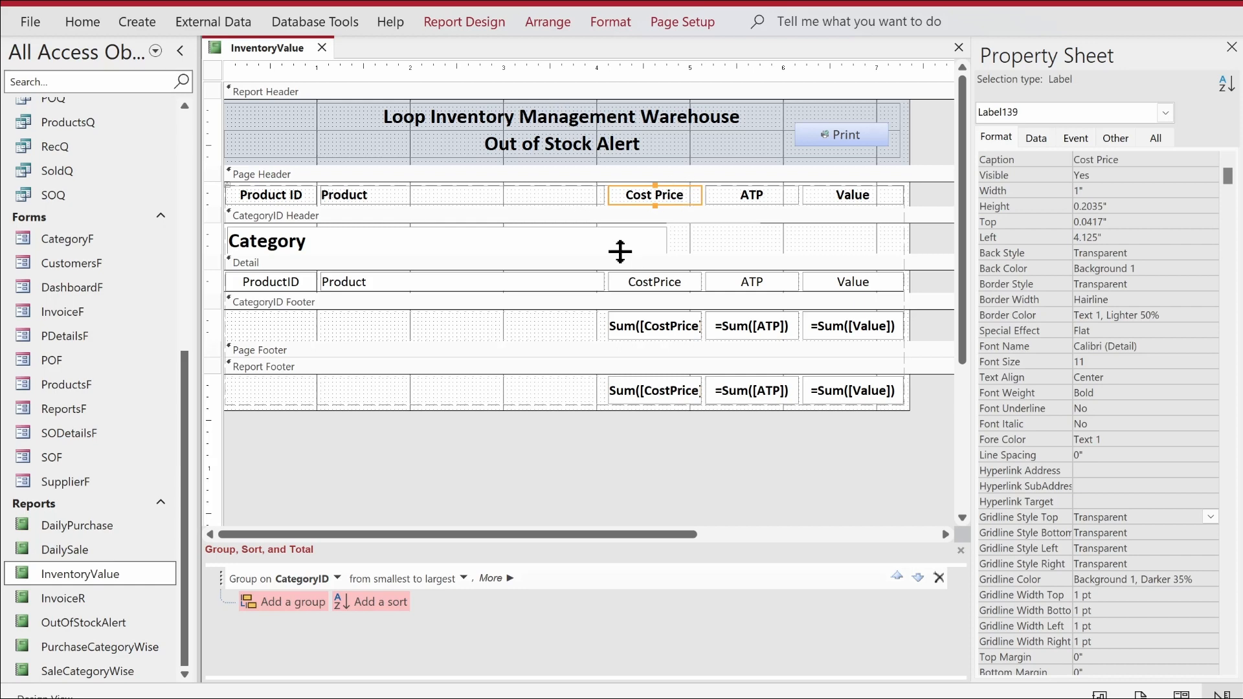
{"action": "left_click", "coordinate": [684, 235]}
{"action": "right_click", "coordinate": [716, 230]}
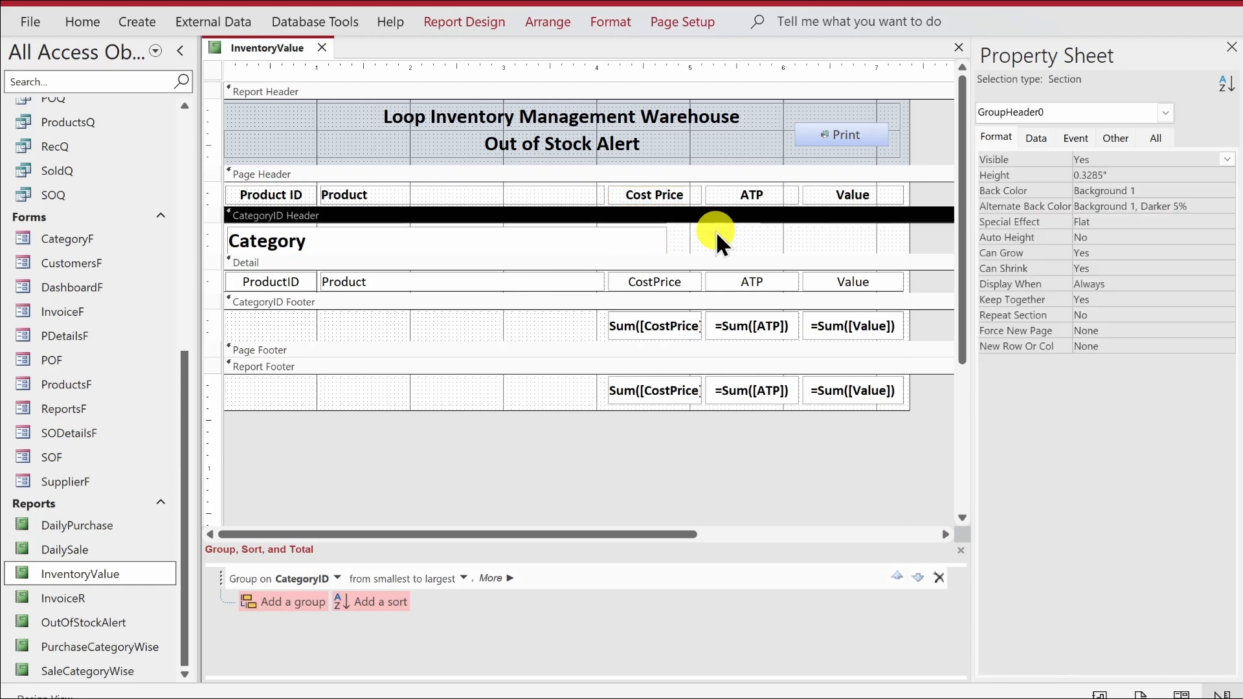
{"action": "left_click", "coordinate": [757, 310]}
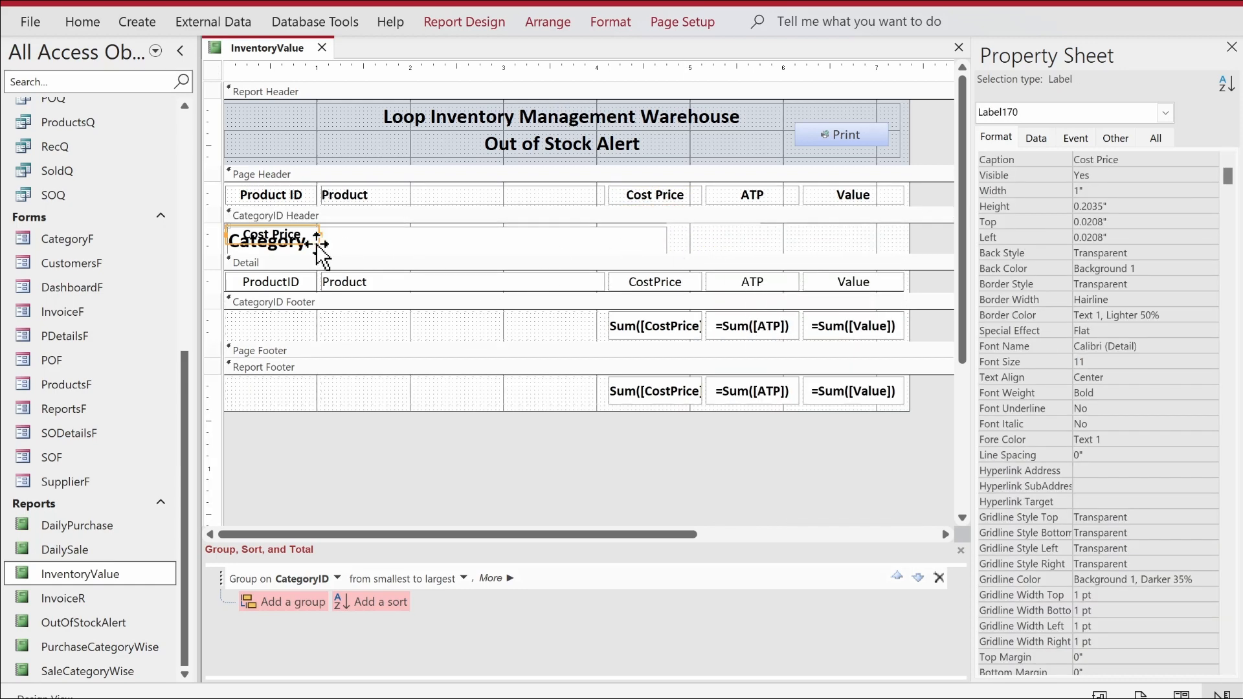
{"action": "left_click_drag", "start_coordinate": [307, 249], "coordinate": [434, 323]}
Step: Change the copied label's caption in the CategoryID footer to "Subtotal:"
{"action": "left_click", "coordinate": [429, 321]}
{"action": "left_click", "coordinate": [486, 324]}
{"action": "left_click", "coordinate": [493, 324]}
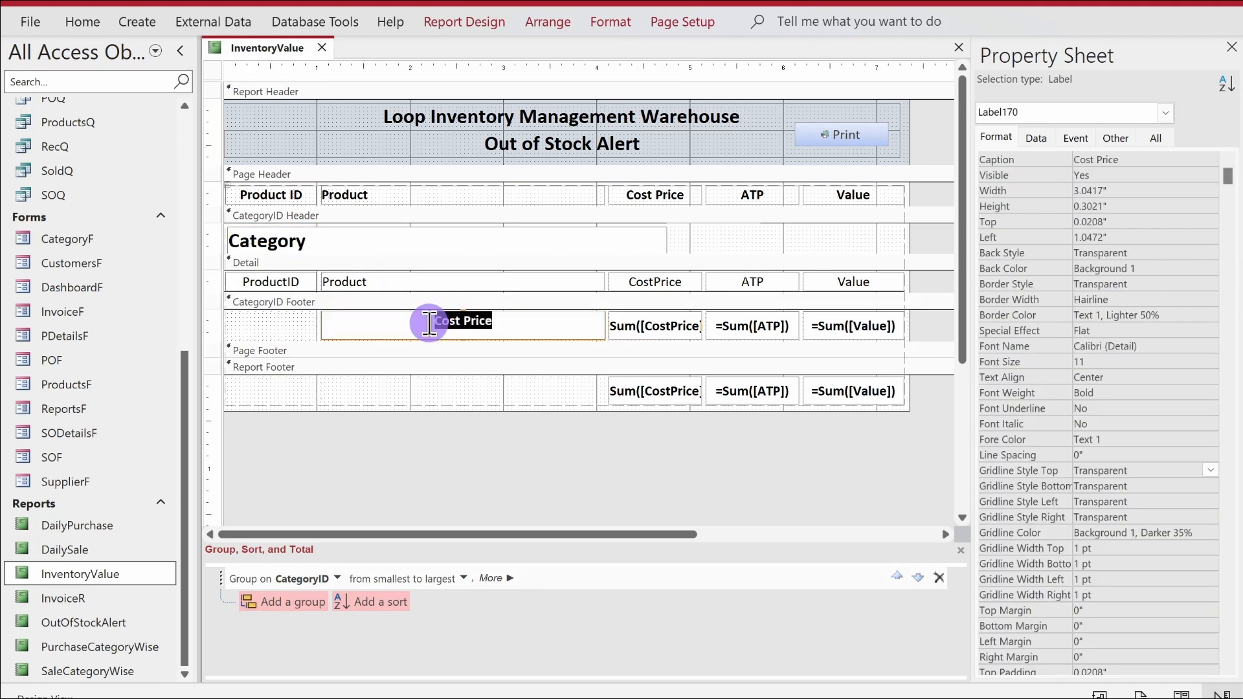
{"action": "type", "text": "Subtot"}
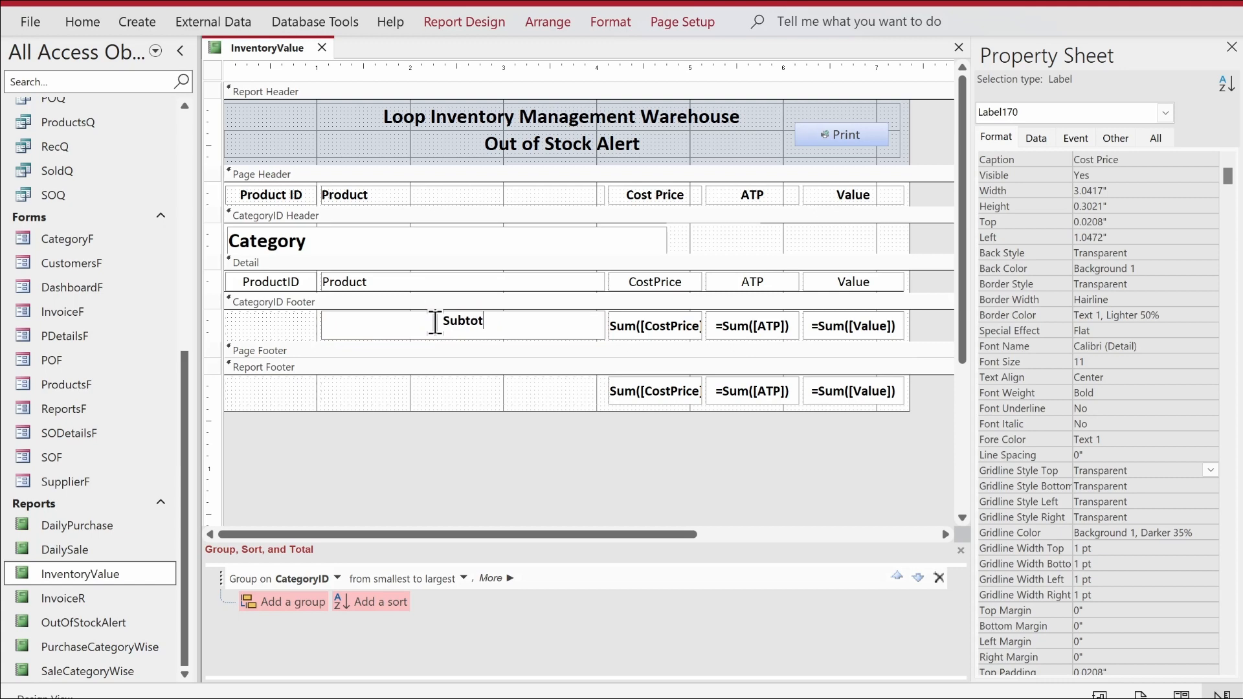
{"action": "type", "text": "al:"}
{"action": "key", "text": "Return"}
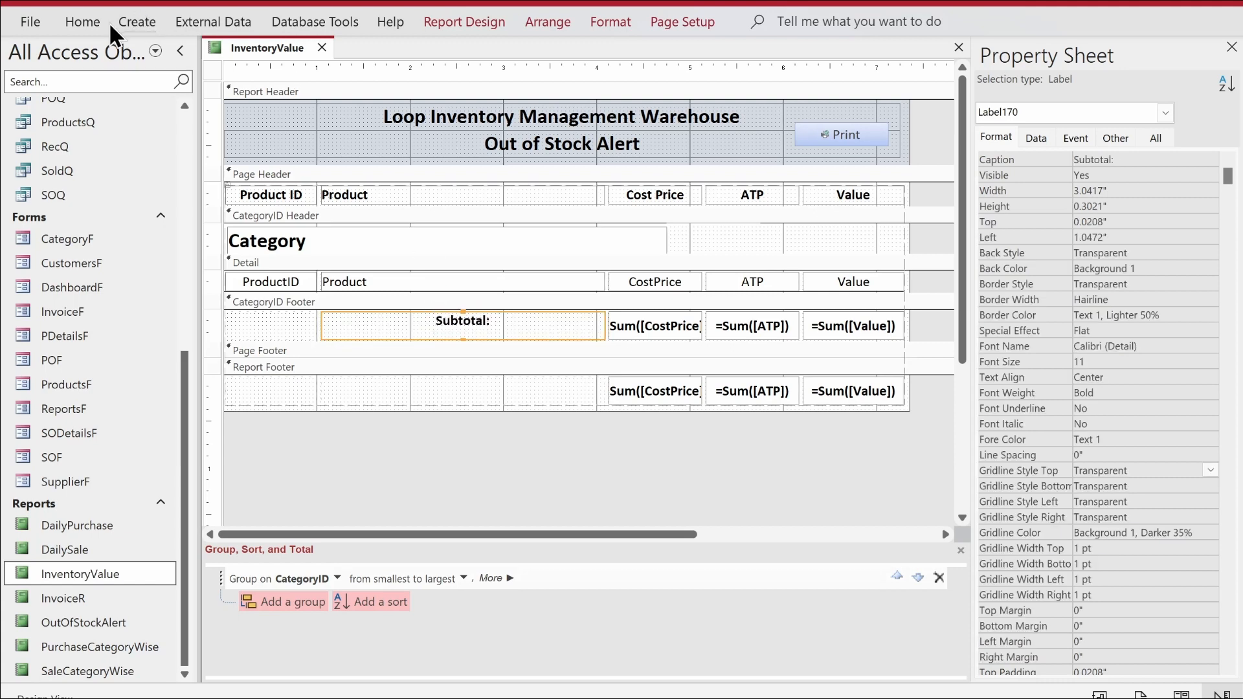
Step: Right-align the Subtotal label and set its top margin to 0.05"
{"action": "left_click", "coordinate": [110, 26]}
{"action": "left_click", "coordinate": [1027, 100]}
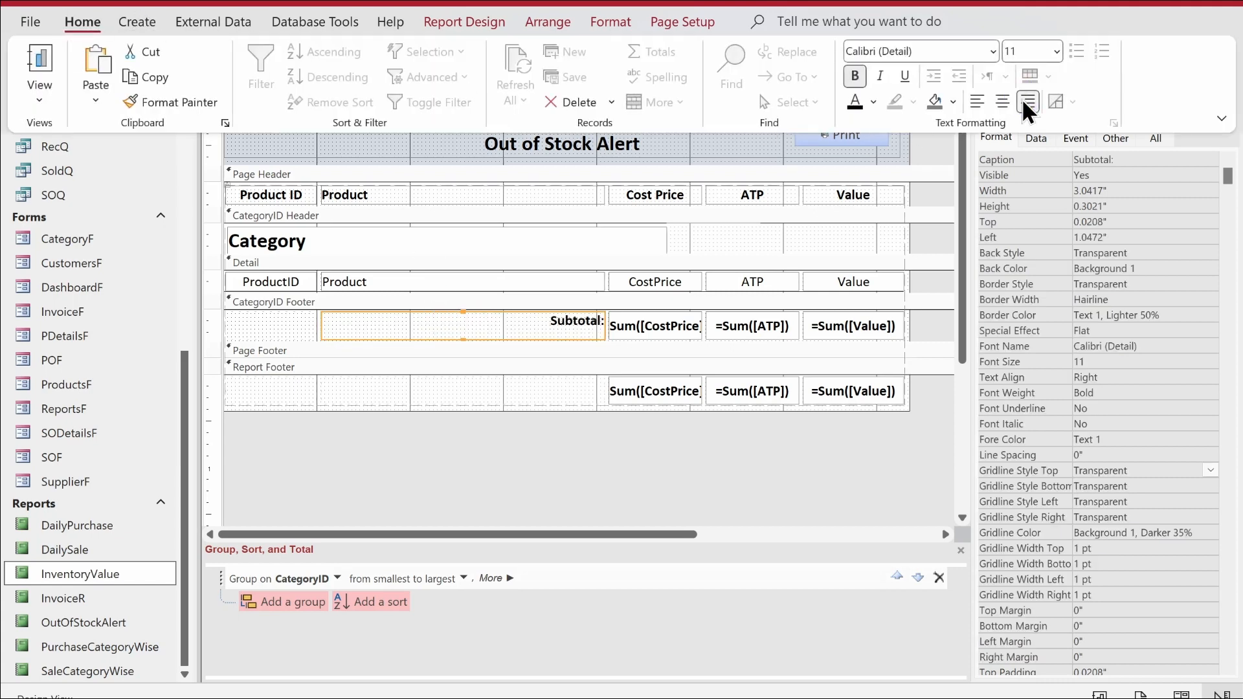
{"action": "left_click", "coordinate": [1100, 594]}
{"action": "left_click", "coordinate": [1039, 608]}
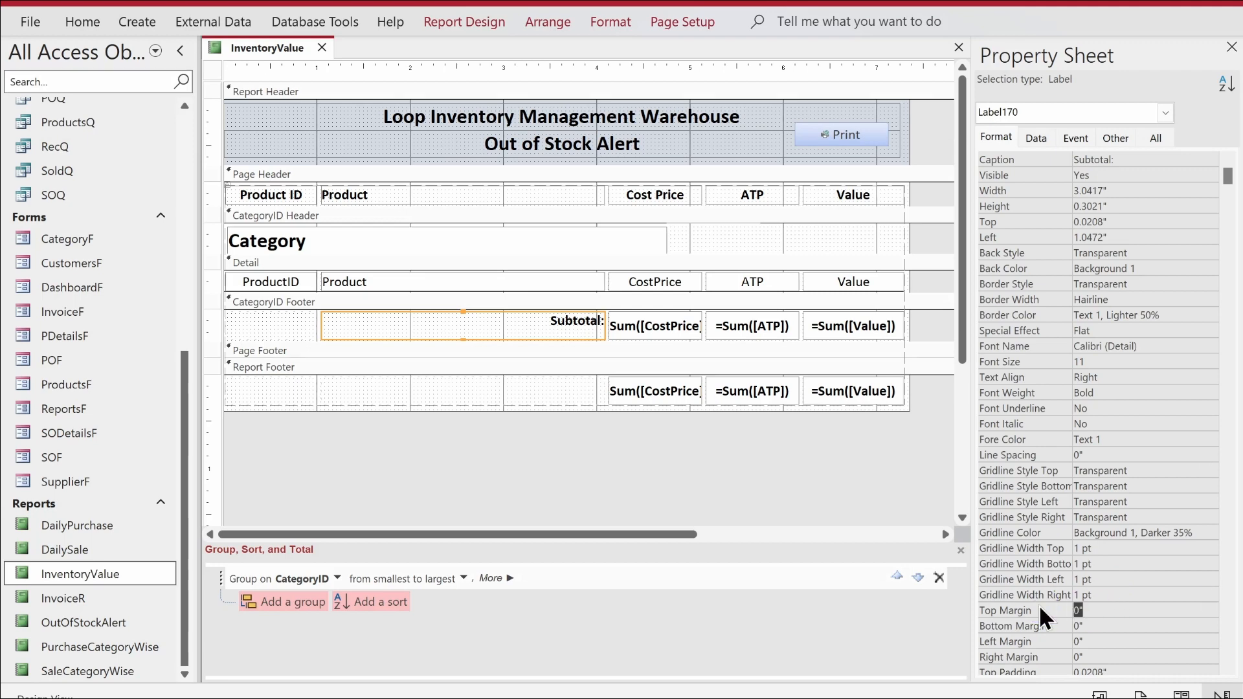
{"action": "type", "text": "0.05"}
{"action": "key", "text": "Return"}
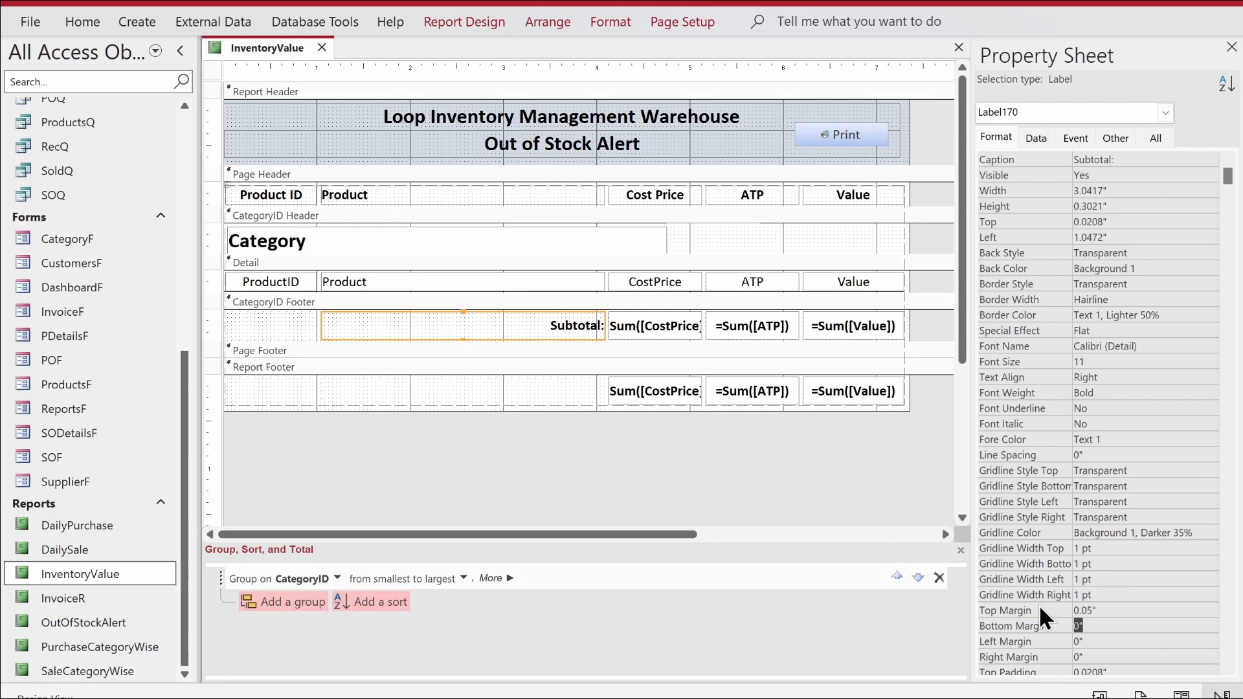
Step: Duplicate the Subtotal label and place the copy in the empty cell beside the report footer totals
{"action": "left_click", "coordinate": [563, 330]}
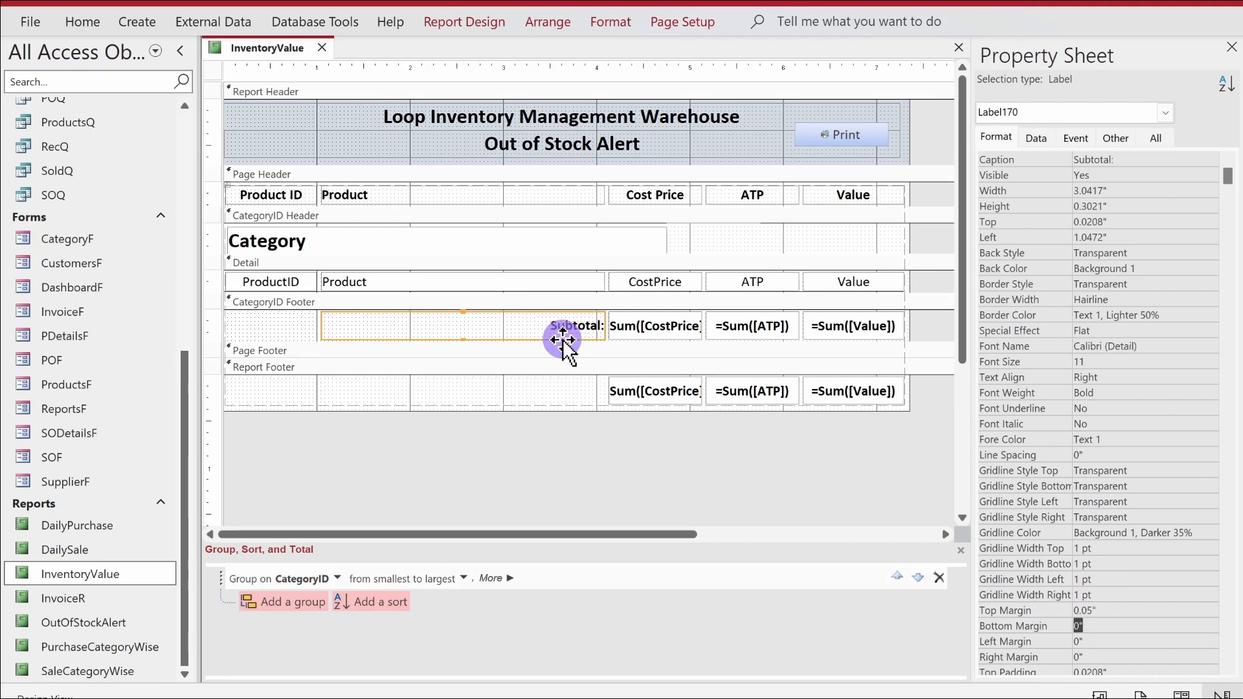
{"action": "key", "text": "ctrl+v"}
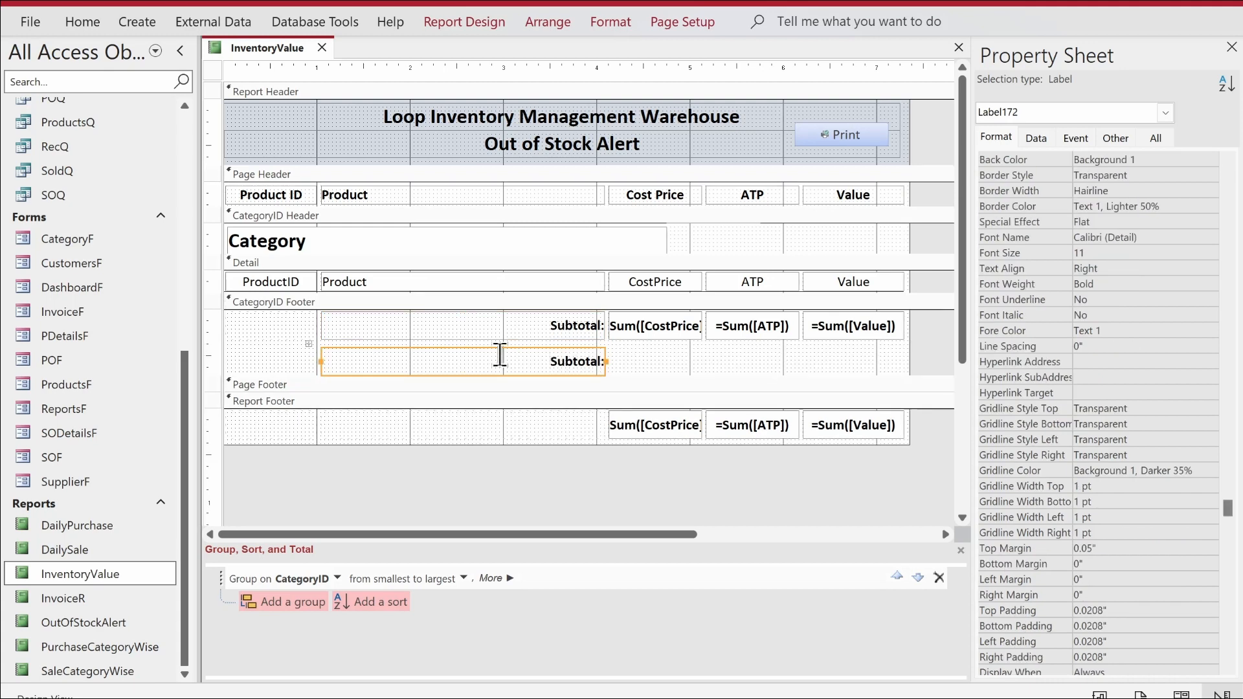
{"action": "left_click", "coordinate": [433, 350]}
{"action": "left_click_drag", "start_coordinate": [433, 350], "coordinate": [441, 422]}
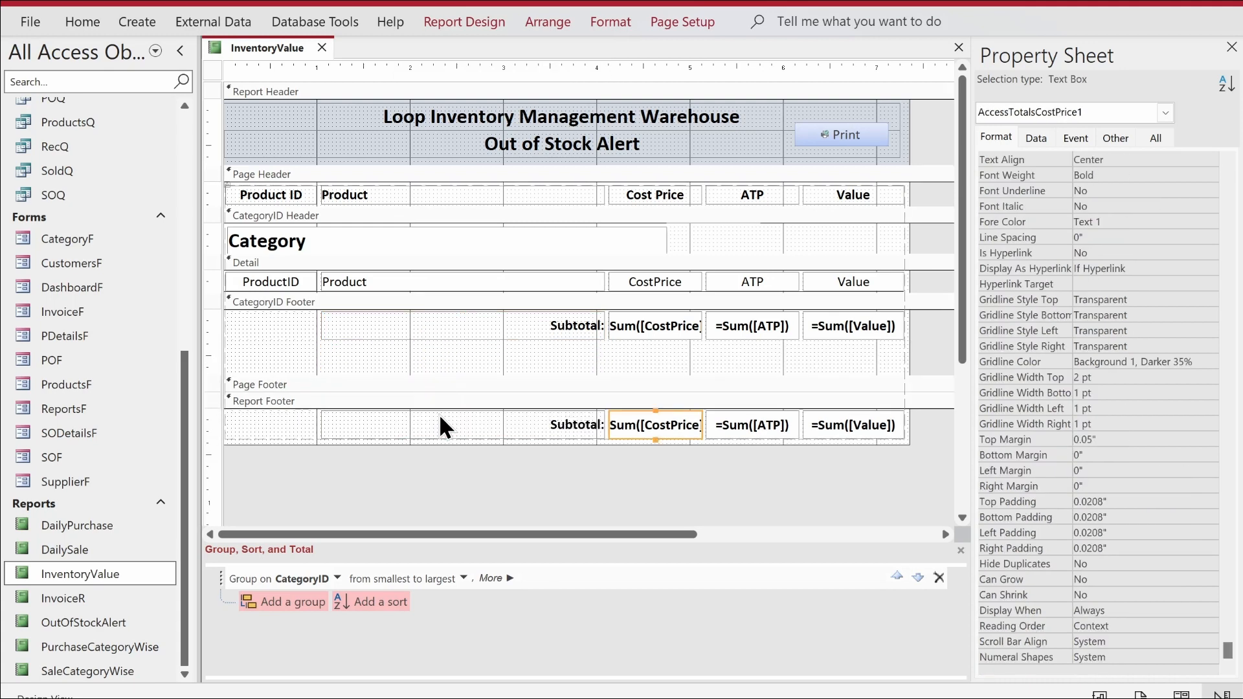
Step: Change the caption of the copied label in the report footer to "Grand Total:"
{"action": "double_click", "coordinate": [558, 421]}
{"action": "type", "text": "G"}
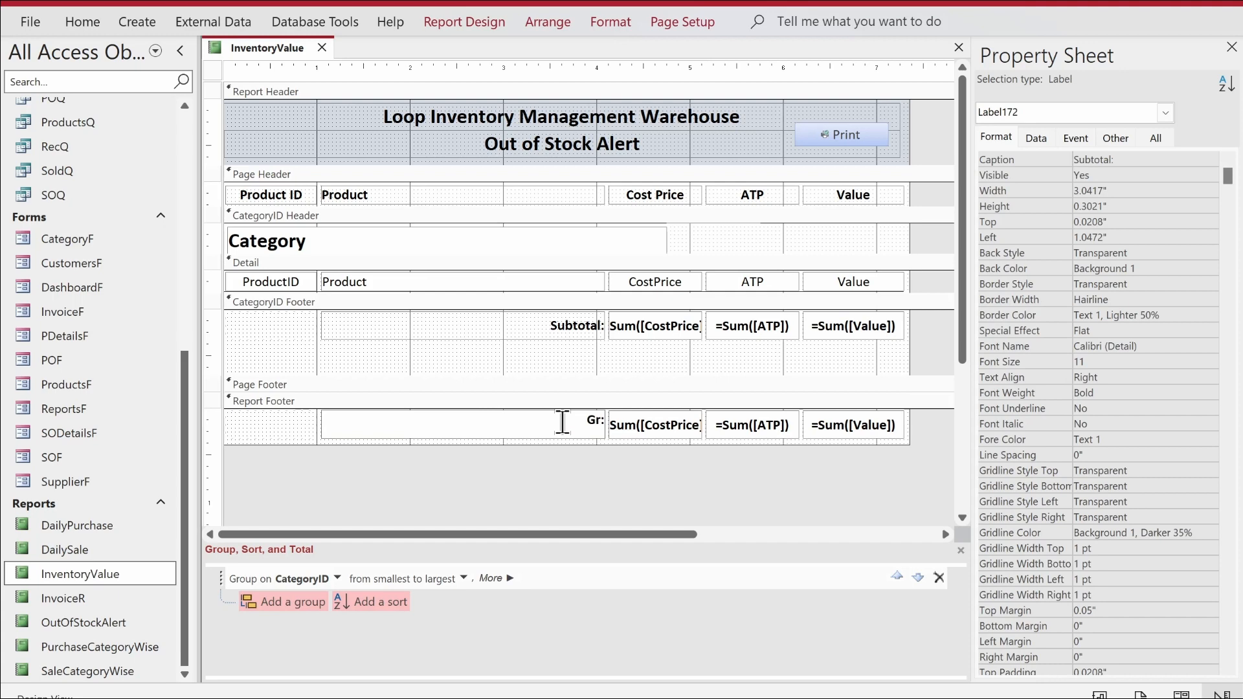
{"action": "type", "text": "rand Total"}
{"action": "key", "text": "Return"}
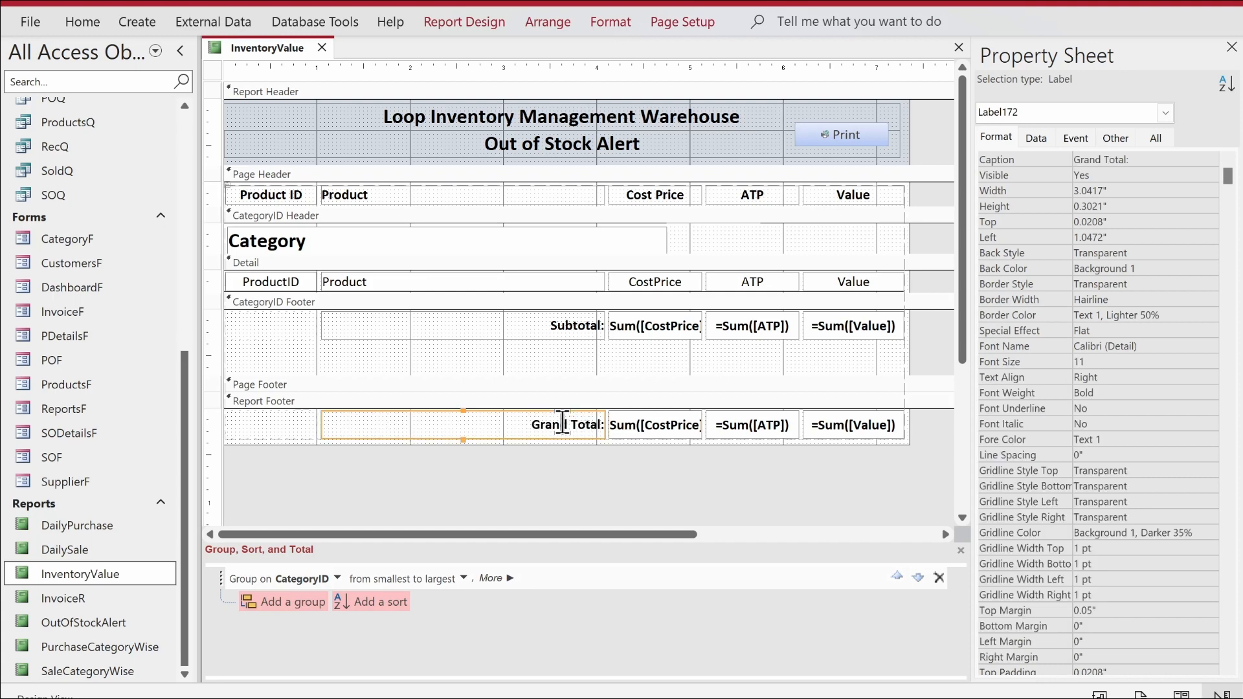
Step: Shrink the CategoryID footer to fit closely around its subtotal row
{"action": "left_click_drag", "start_coordinate": [571, 376], "coordinate": [573, 271]}
{"action": "right_click", "coordinate": [246, 47]}
{"action": "key", "text": "Escape"}
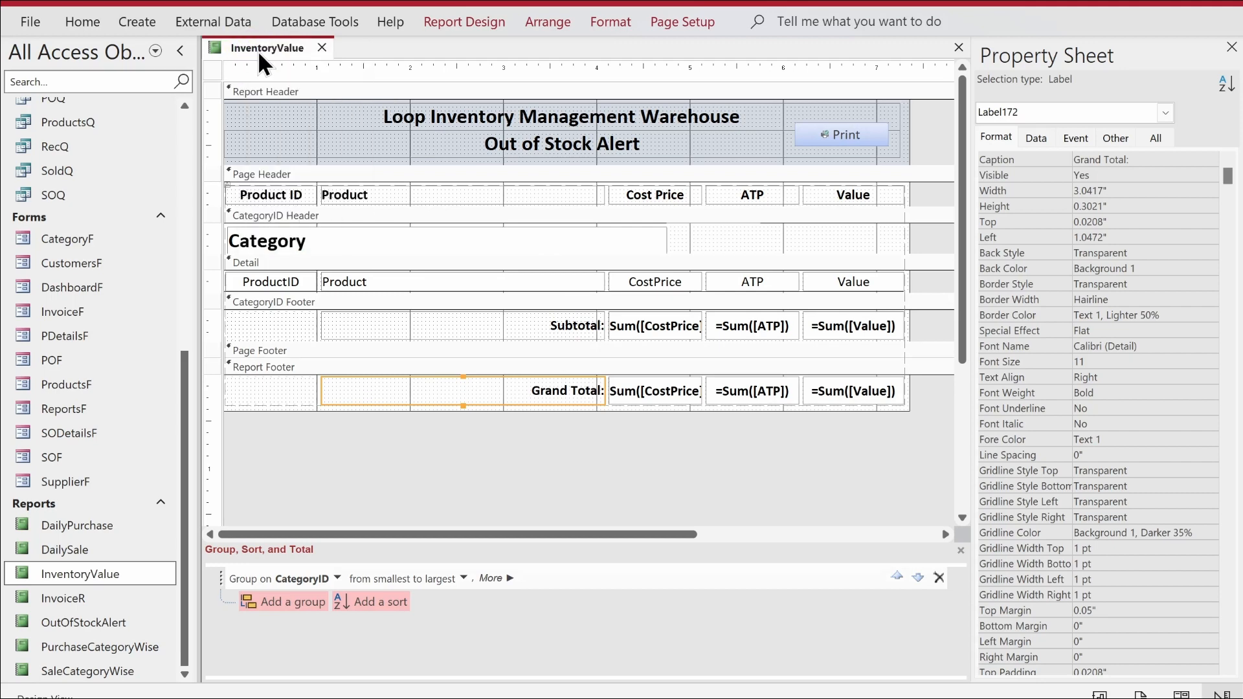
Step: Set the Detail section's alternate background colour to white (#FFFFFF)
{"action": "left_click", "coordinate": [622, 263]}
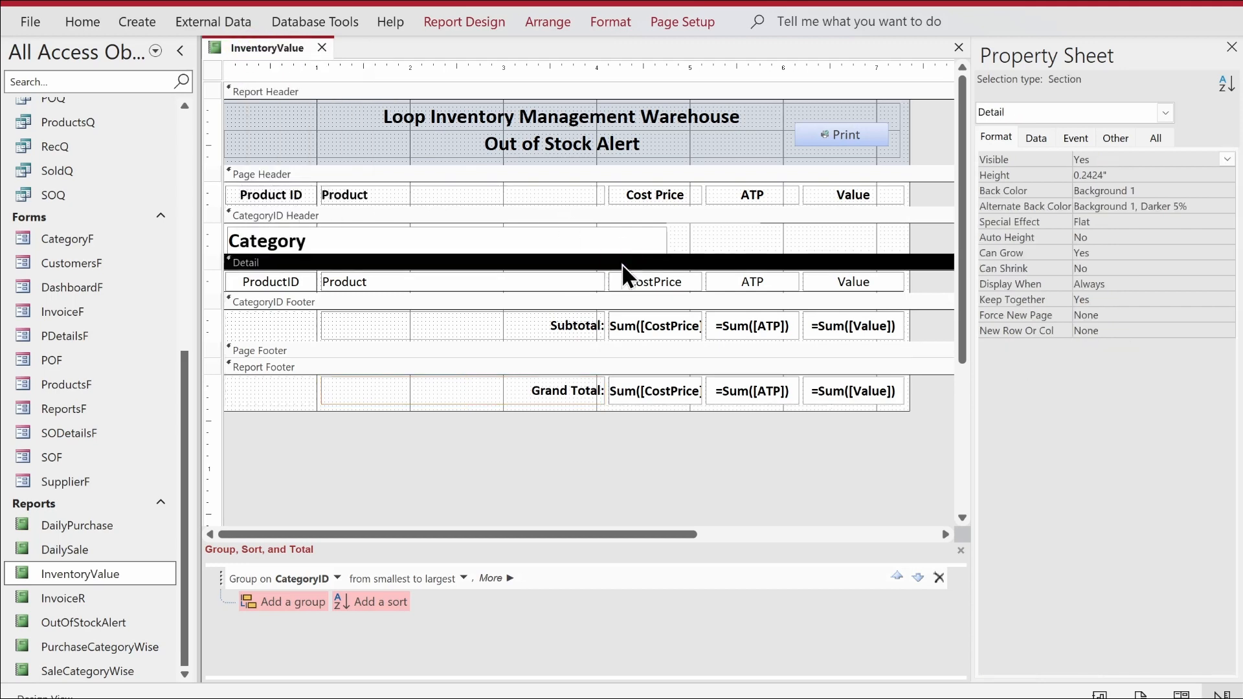
{"action": "right_click", "coordinate": [617, 262]}
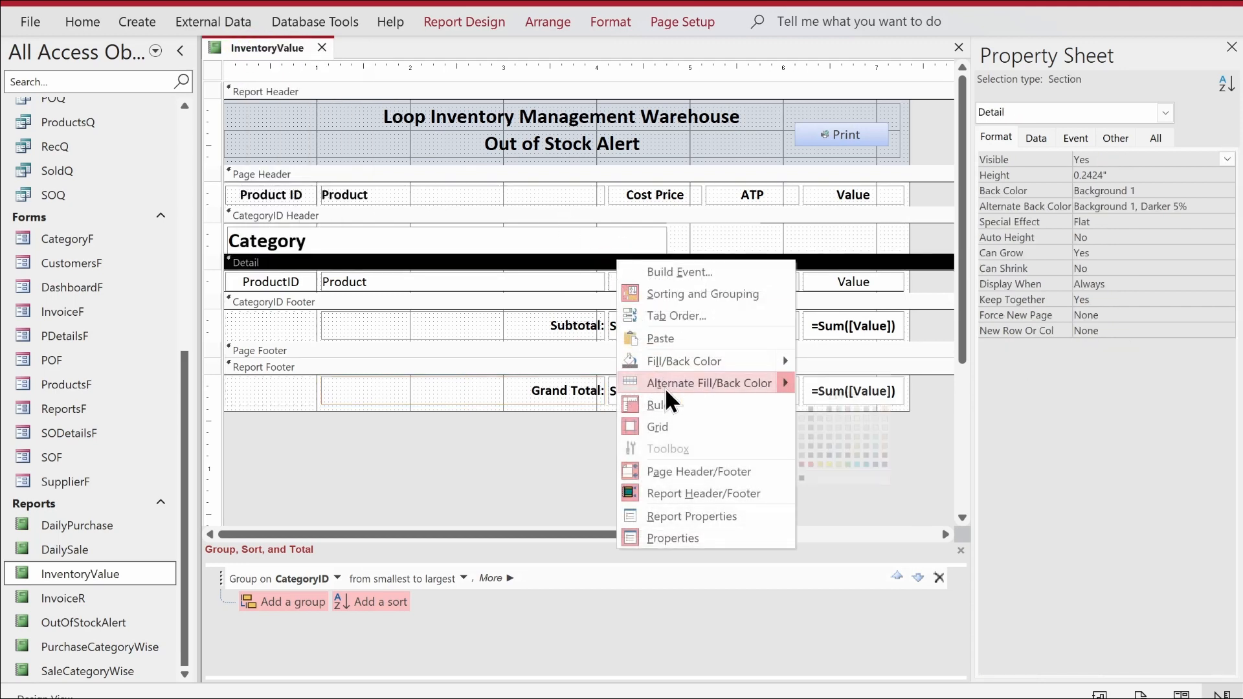
{"action": "mouse_move", "coordinate": [648, 384]}
{"action": "left_click", "coordinate": [840, 395]}
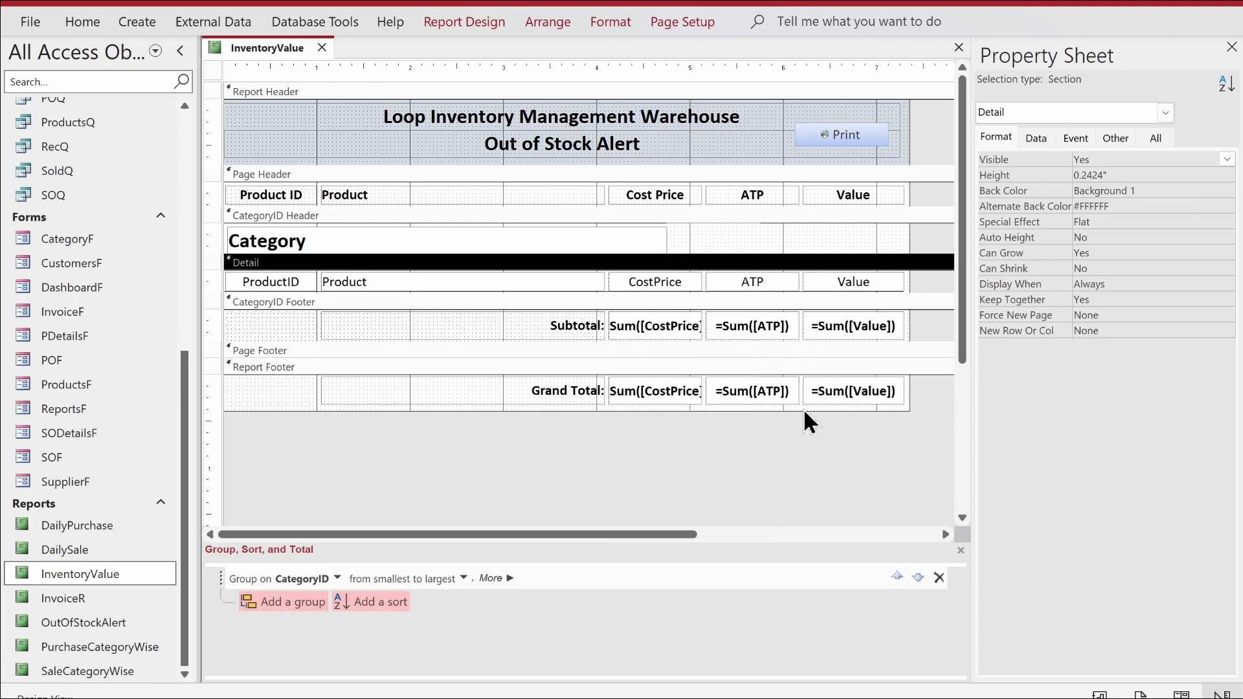
Step: Set both the background and alternate background colours of the CategoryID header to light grey #ECECEC
{"action": "right_click", "coordinate": [700, 215]}
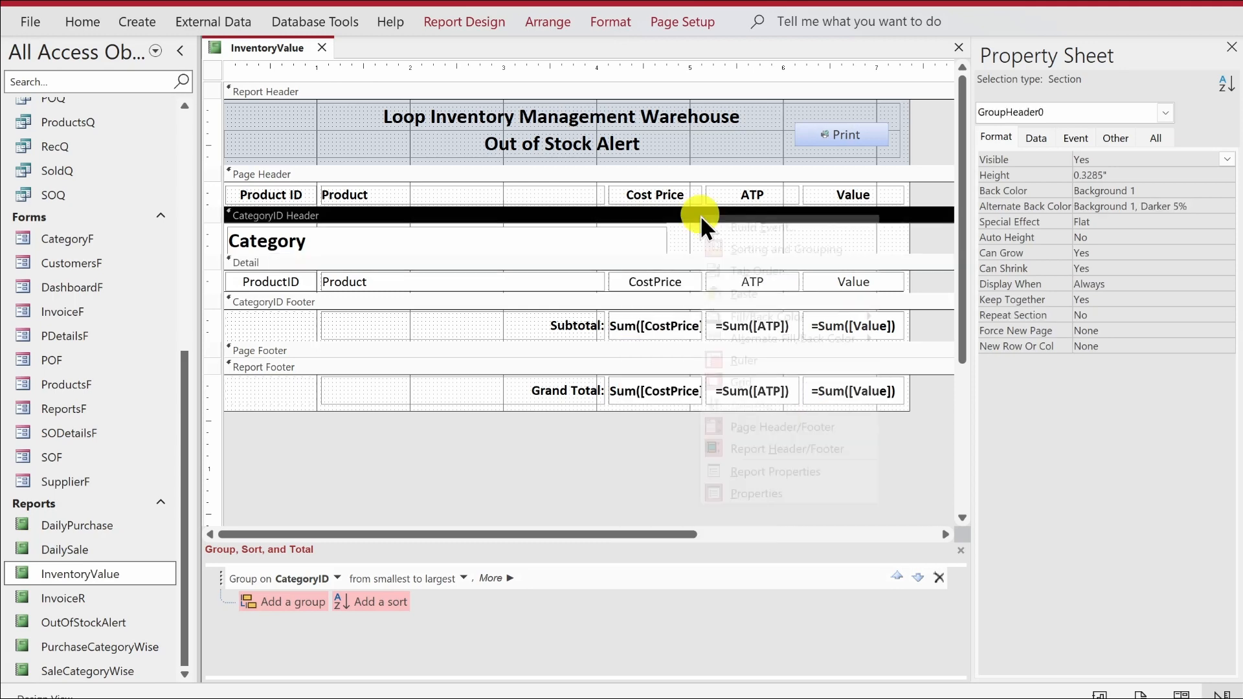
{"action": "mouse_move", "coordinate": [840, 316]}
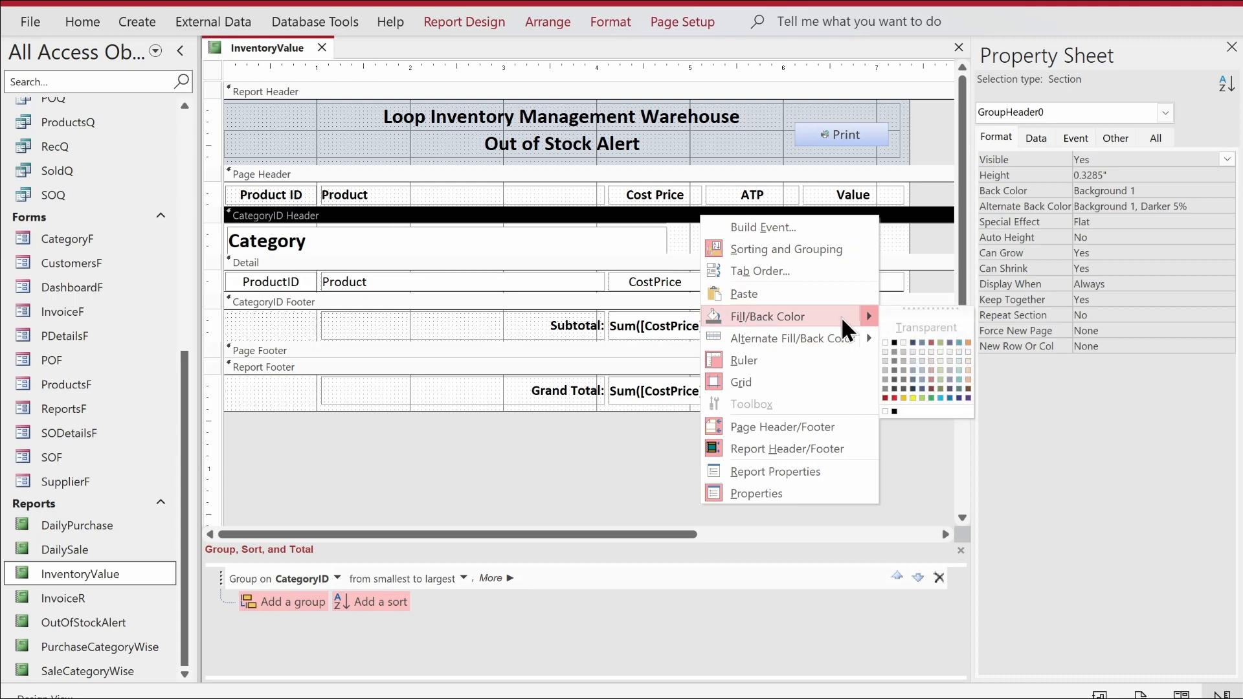
{"action": "left_click", "coordinate": [886, 351]}
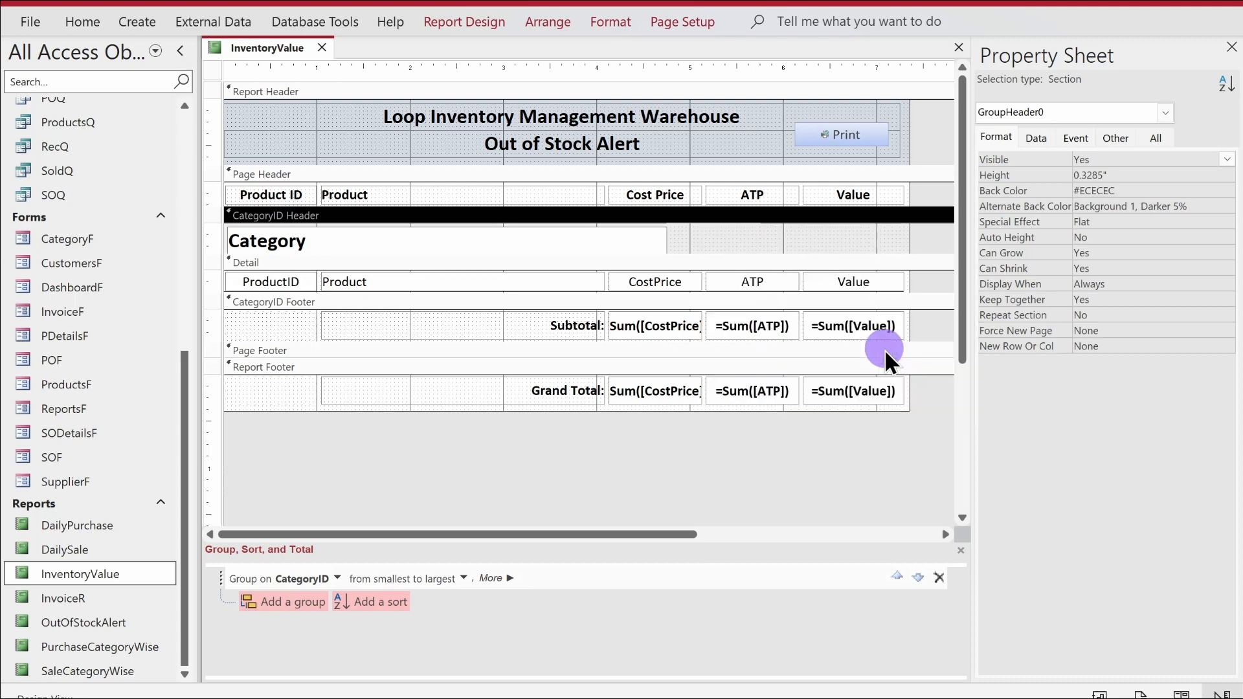
{"action": "right_click", "coordinate": [775, 214]}
{"action": "mouse_move", "coordinate": [816, 328]}
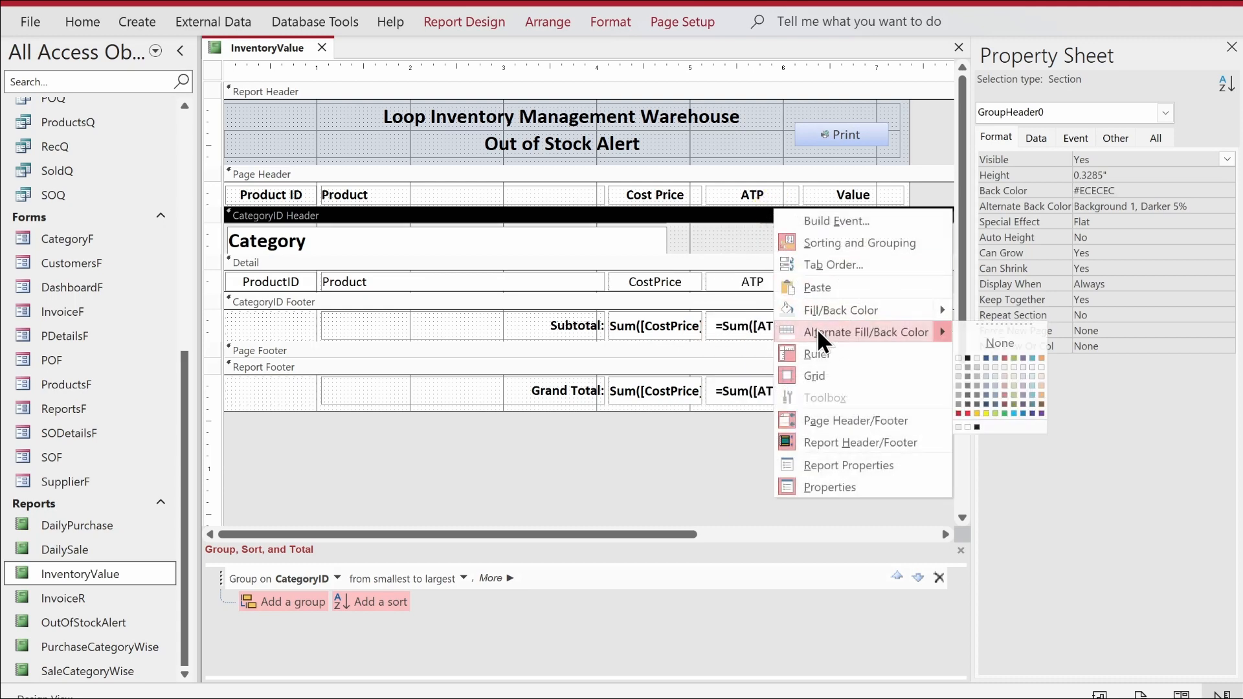
{"action": "left_click", "coordinate": [958, 366]}
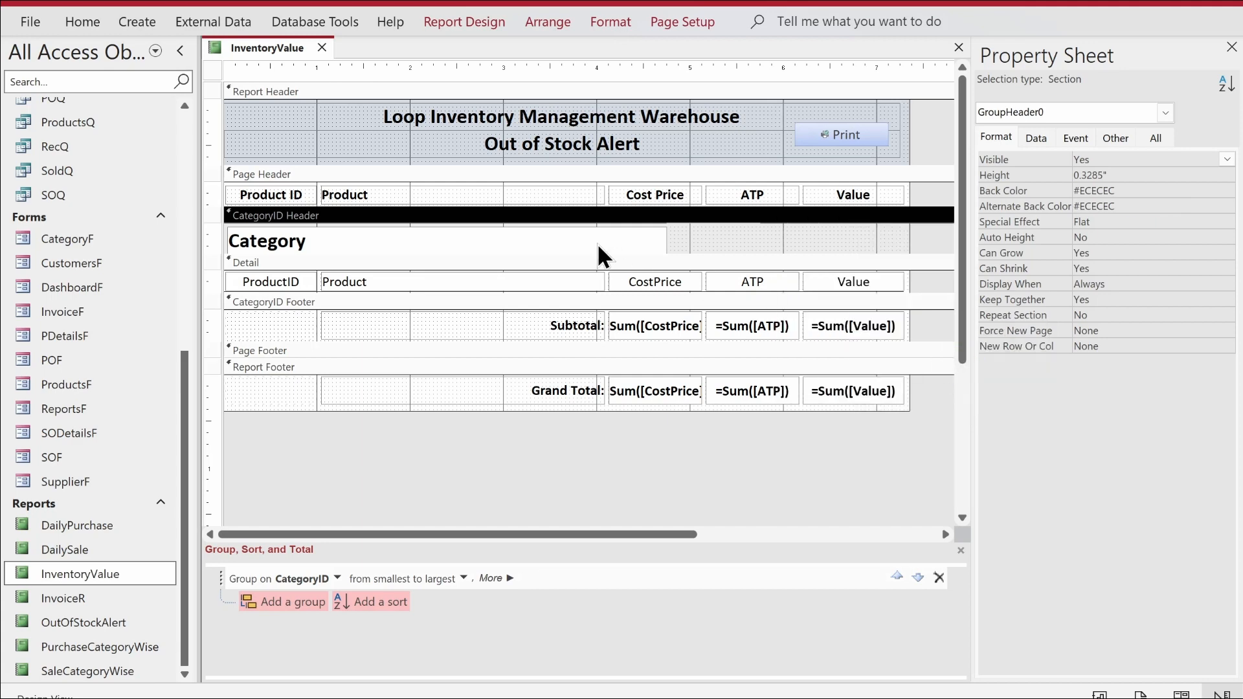
Step: Change the fill of the Category text box in the CategoryID header so it blends with the grey section background
{"action": "left_click", "coordinate": [598, 246]}
{"action": "left_click", "coordinate": [610, 22]}
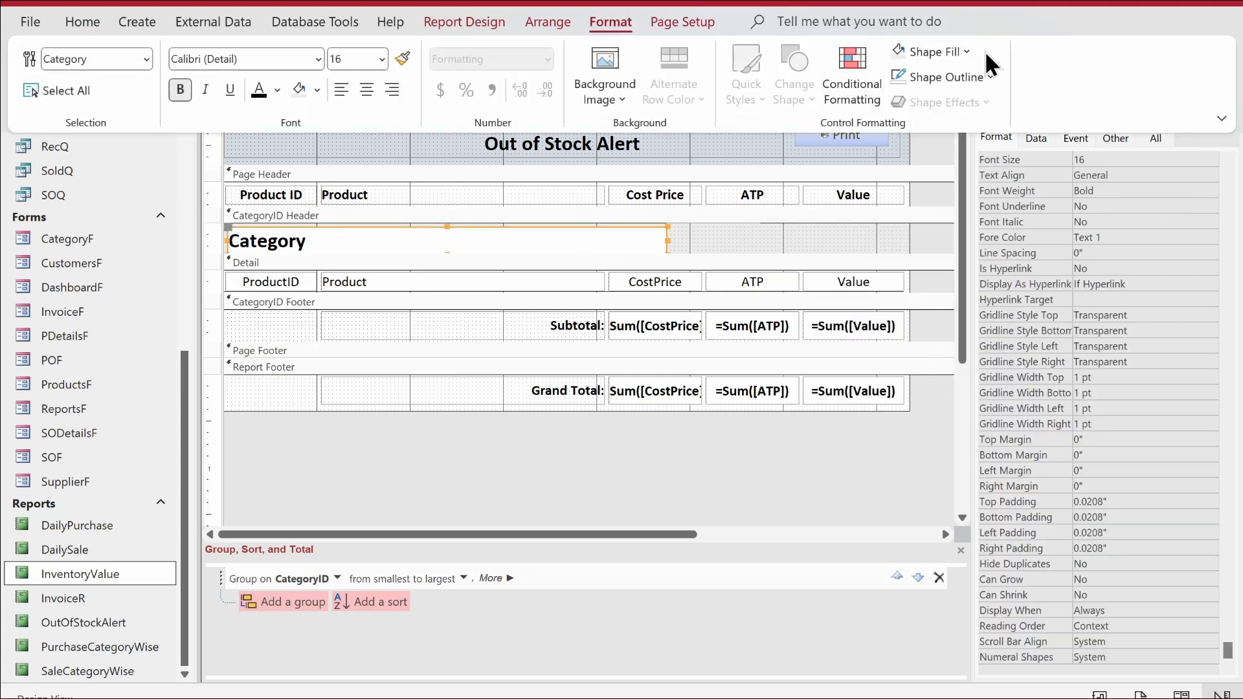
{"action": "left_click", "coordinate": [965, 52]}
{"action": "left_click", "coordinate": [974, 455]}
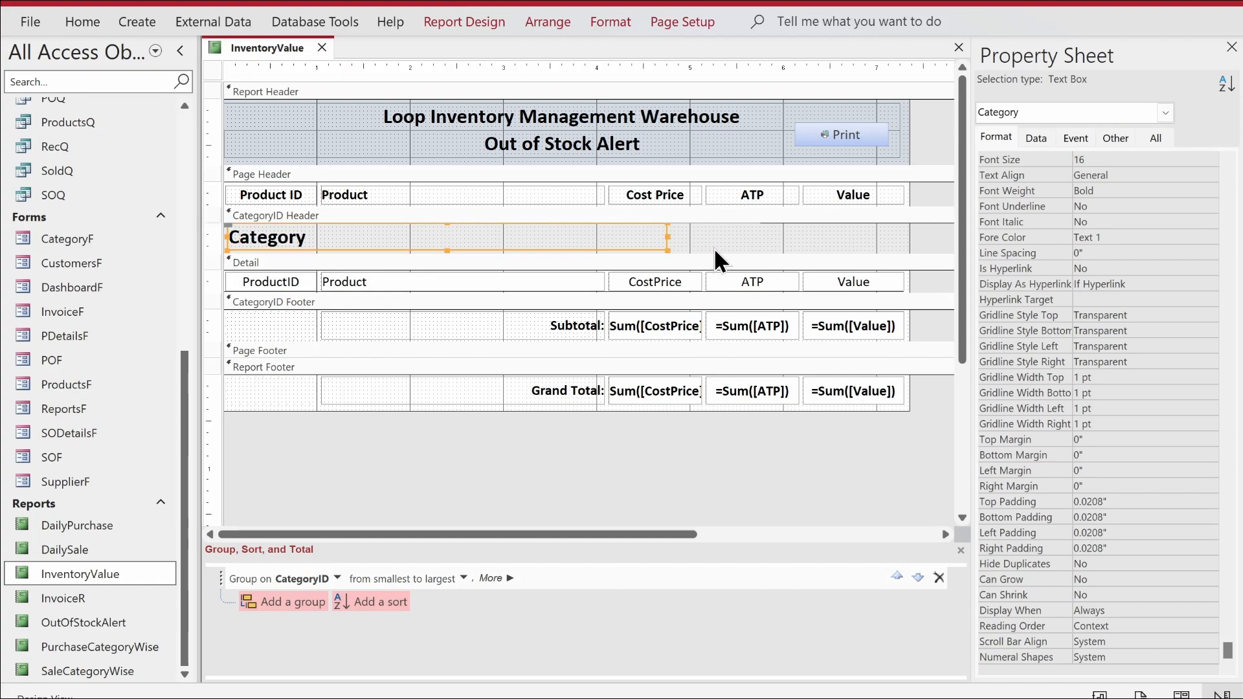
Step: Preview the report in Report View and examine the grouped rows, subtotals and grand total from beginning to end
{"action": "right_click", "coordinate": [240, 47]}
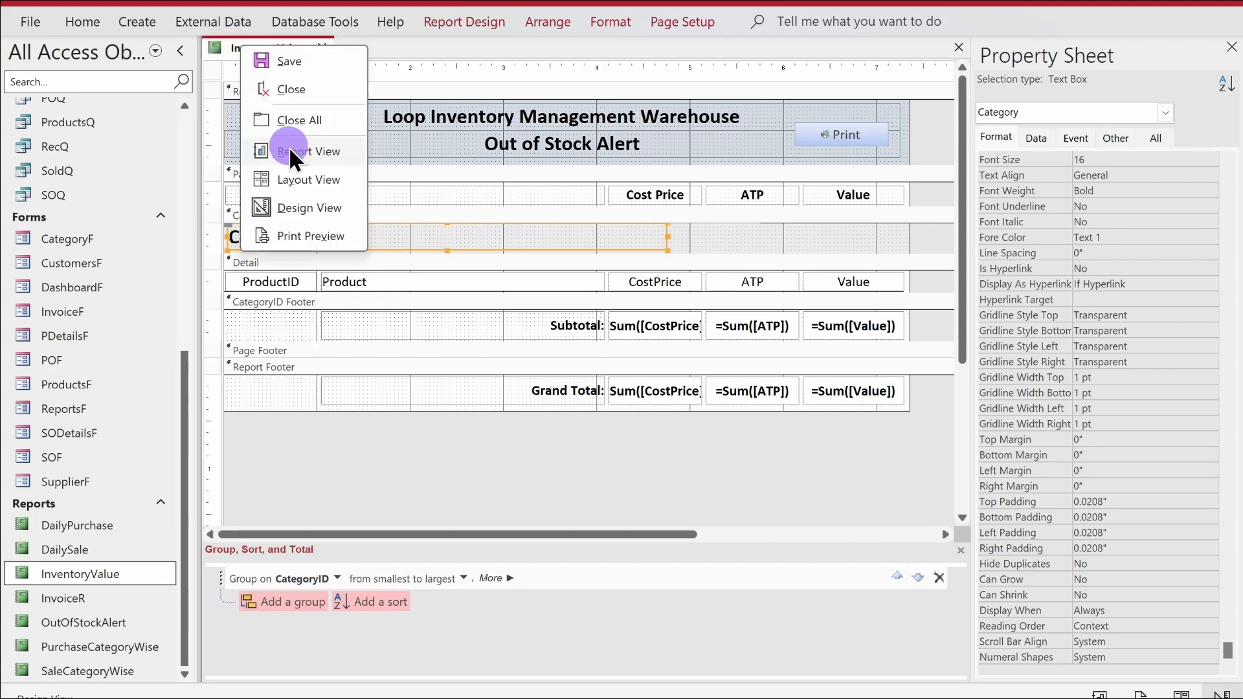
{"action": "left_click", "coordinate": [289, 150]}
{"action": "left_click_drag", "start_coordinate": [514, 80], "coordinate": [543, 71]}
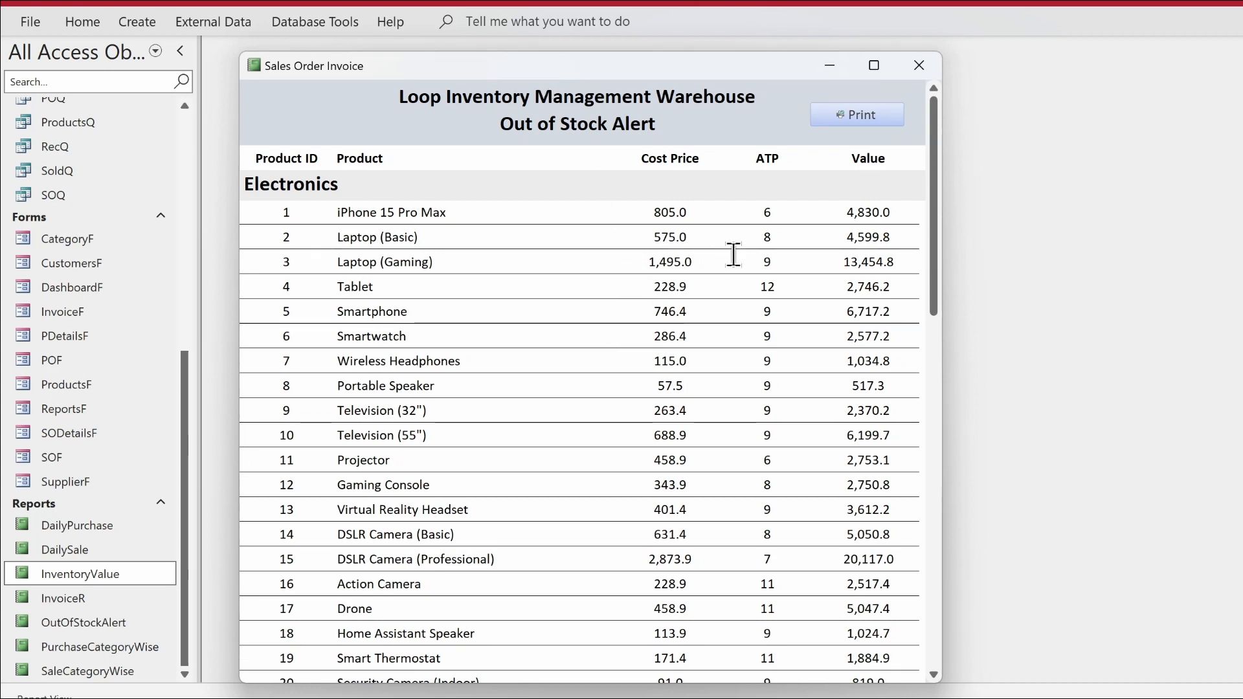
{"action": "scroll", "coordinate": [732, 254], "scroll_direction": "down", "scroll_amount": 4}
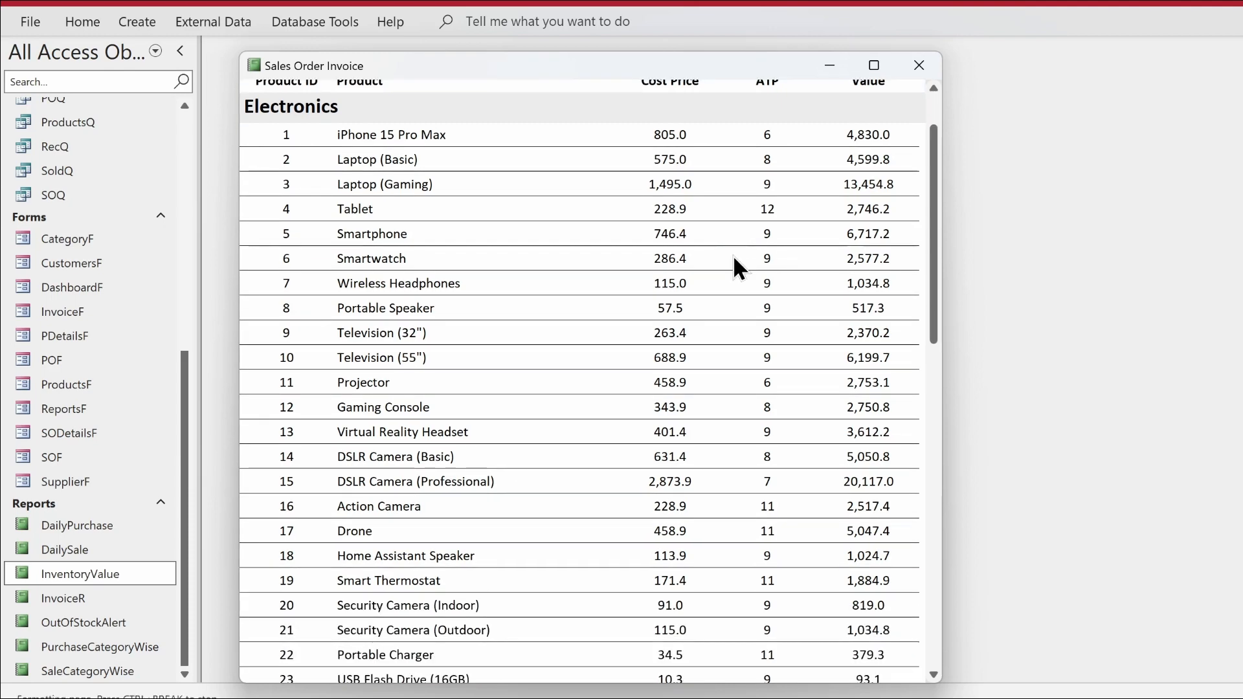
{"action": "scroll", "coordinate": [733, 254], "scroll_direction": "down", "scroll_amount": 5}
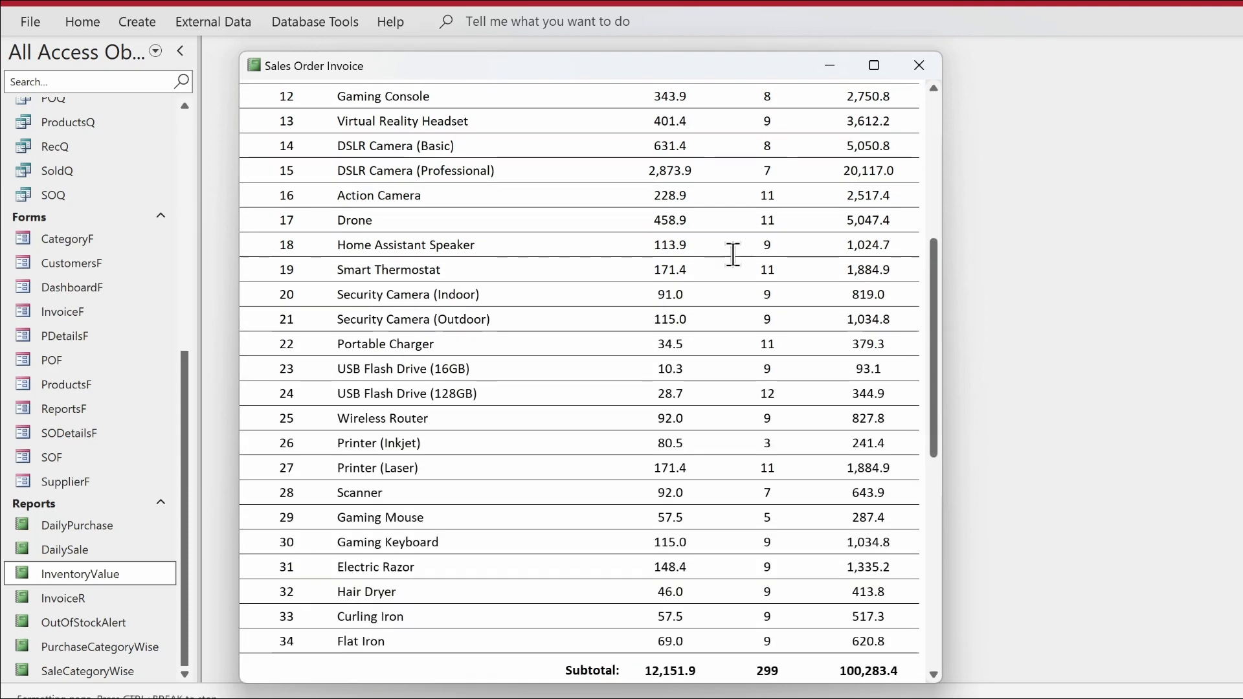
{"action": "scroll", "coordinate": [732, 253], "scroll_direction": "down", "scroll_amount": 1}
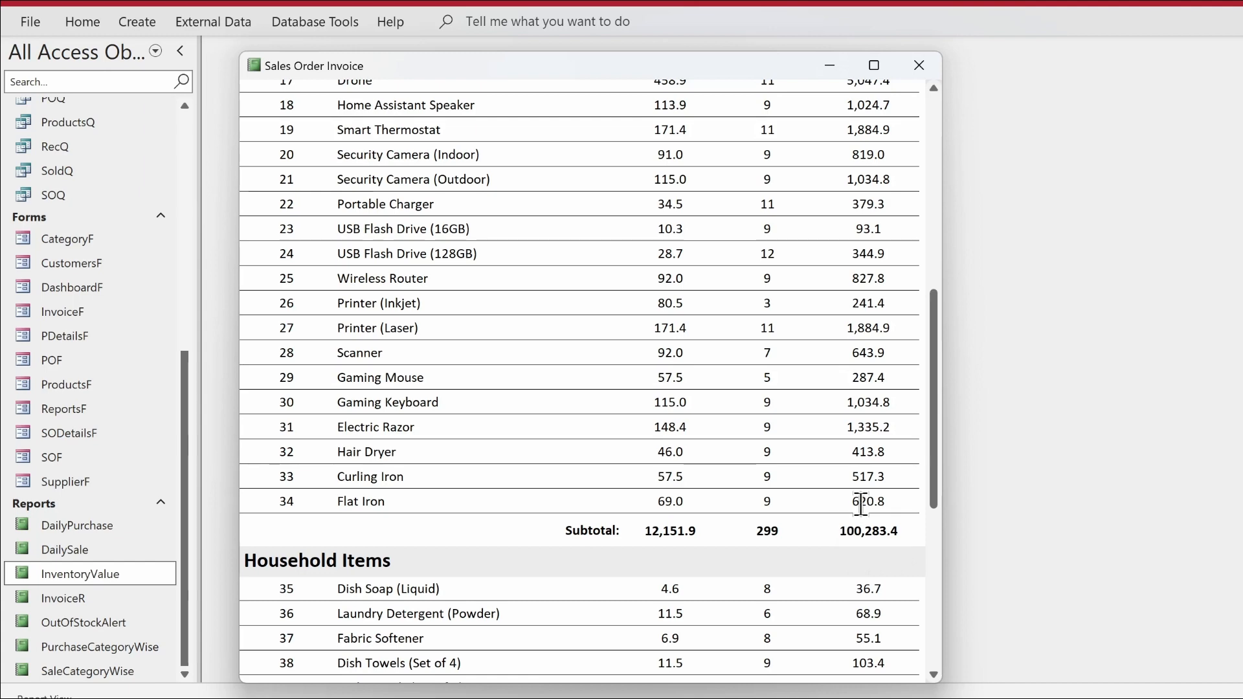
{"action": "scroll", "coordinate": [861, 505], "scroll_direction": "down", "scroll_amount": 10}
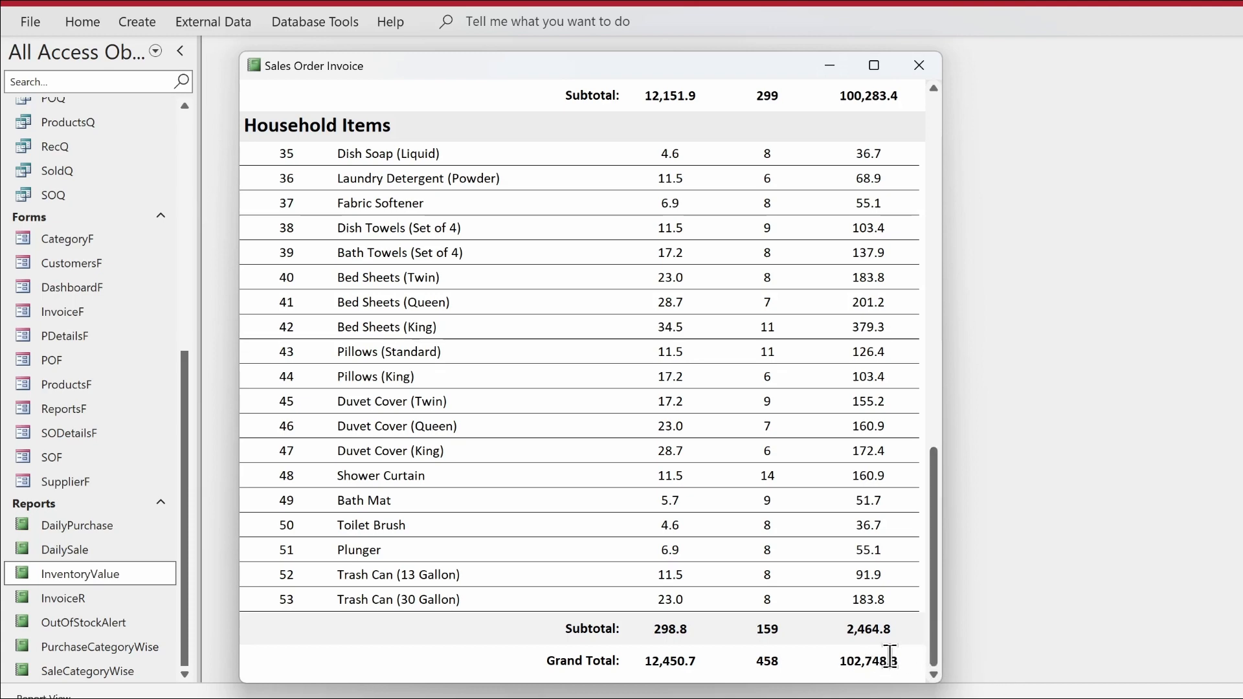
{"action": "left_click", "coordinate": [932, 658]}
{"action": "left_click_drag", "start_coordinate": [929, 653], "coordinate": [938, 269]}
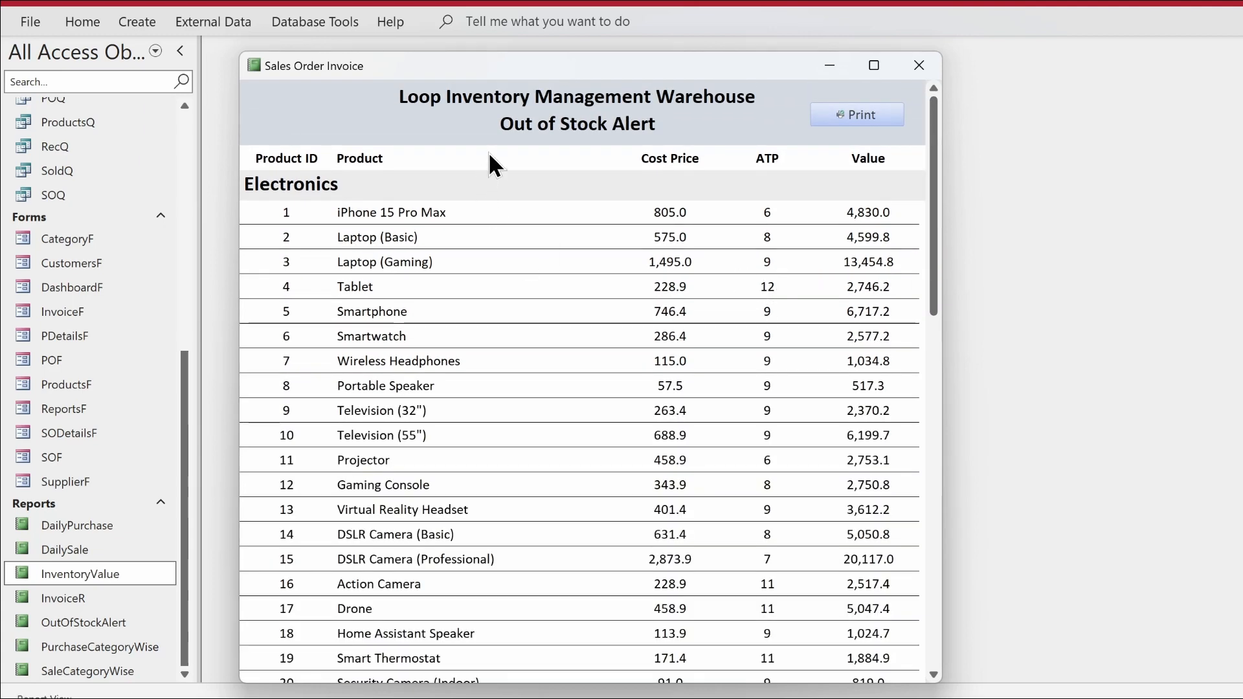
Step: Return to Design View and set the report's caption to "Inventory Value"
{"action": "right_click", "coordinate": [333, 116]}
{"action": "left_click", "coordinate": [367, 169]}
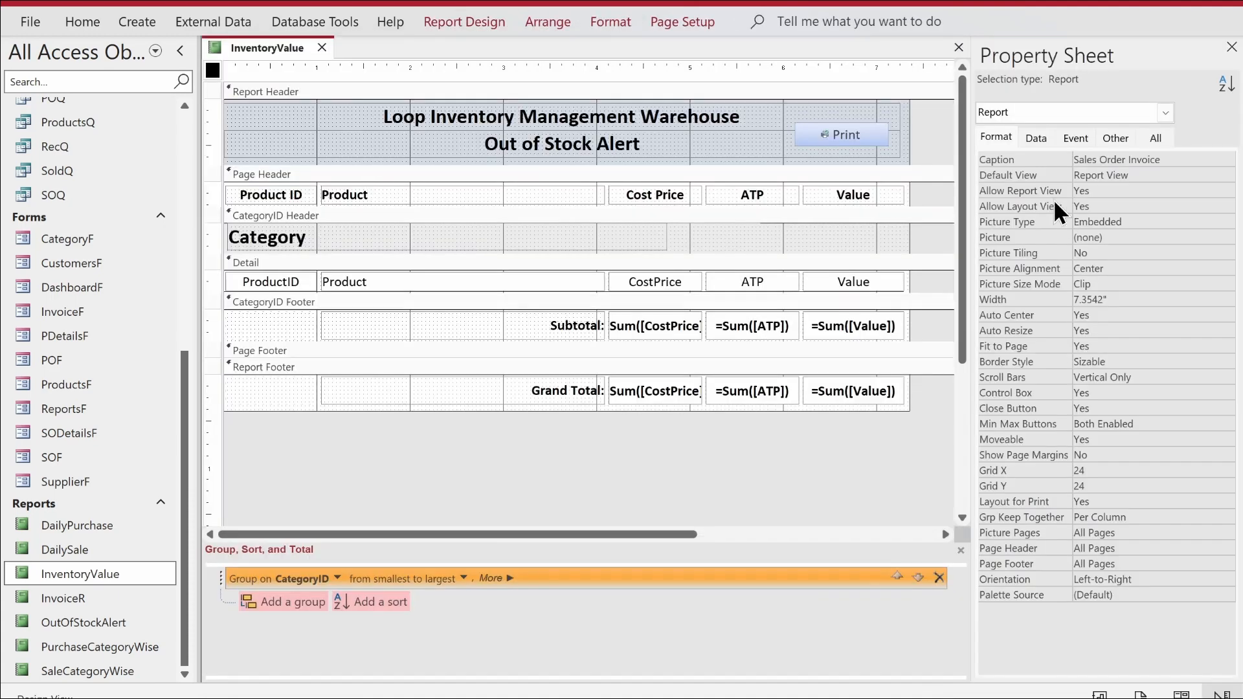
{"action": "left_click", "coordinate": [995, 132]}
{"action": "left_click_drag", "start_coordinate": [1184, 163], "coordinate": [941, 150]}
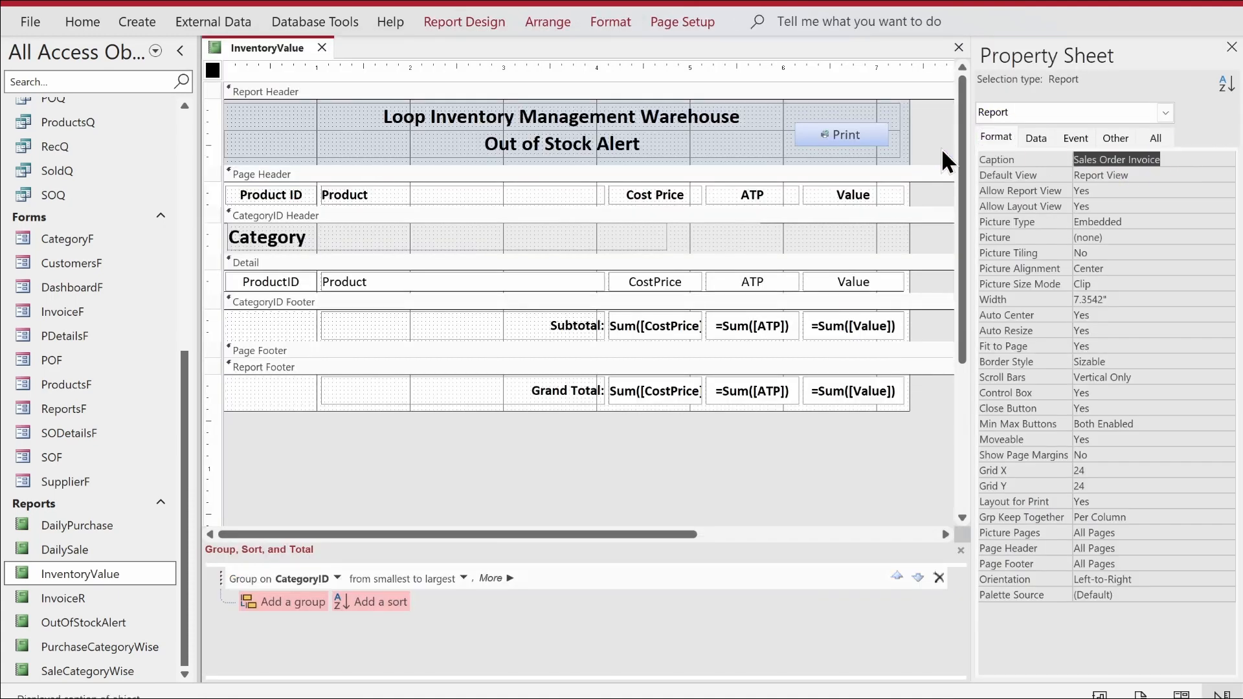
{"action": "type", "text": "Inventory Valu"}
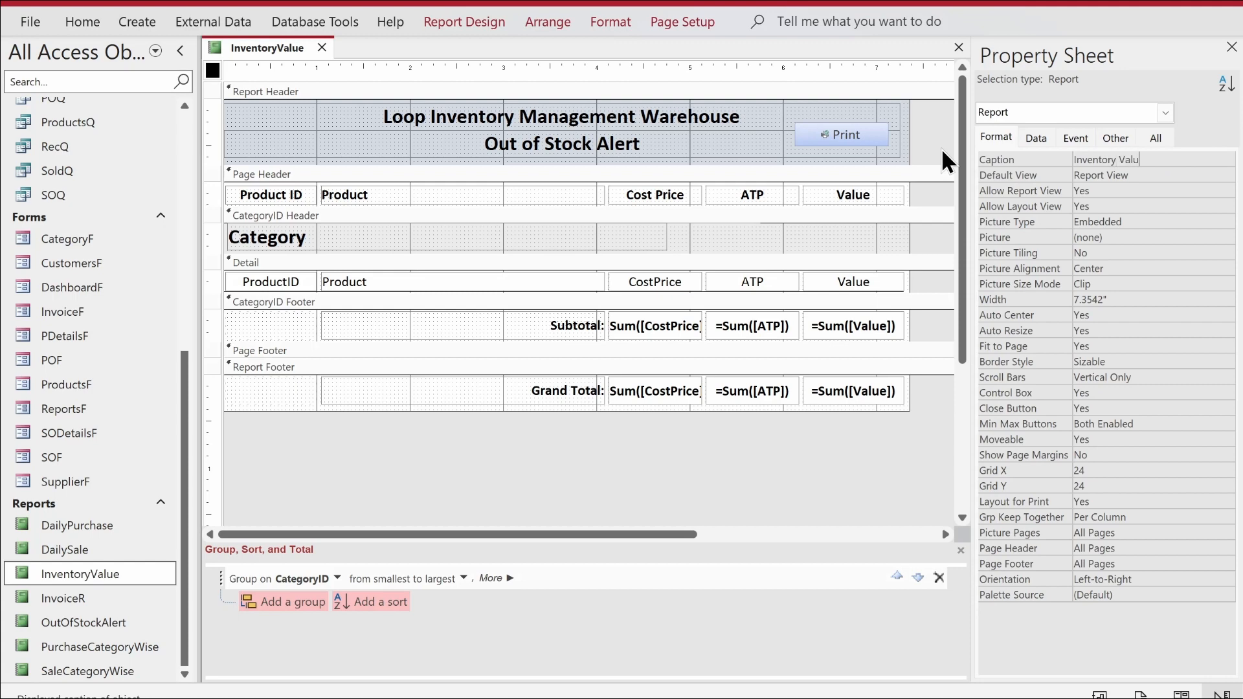
{"action": "type", "text": "e"}
{"action": "key", "text": "Return"}
{"action": "left_click", "coordinate": [582, 153]}
{"action": "left_click", "coordinate": [522, 144]}
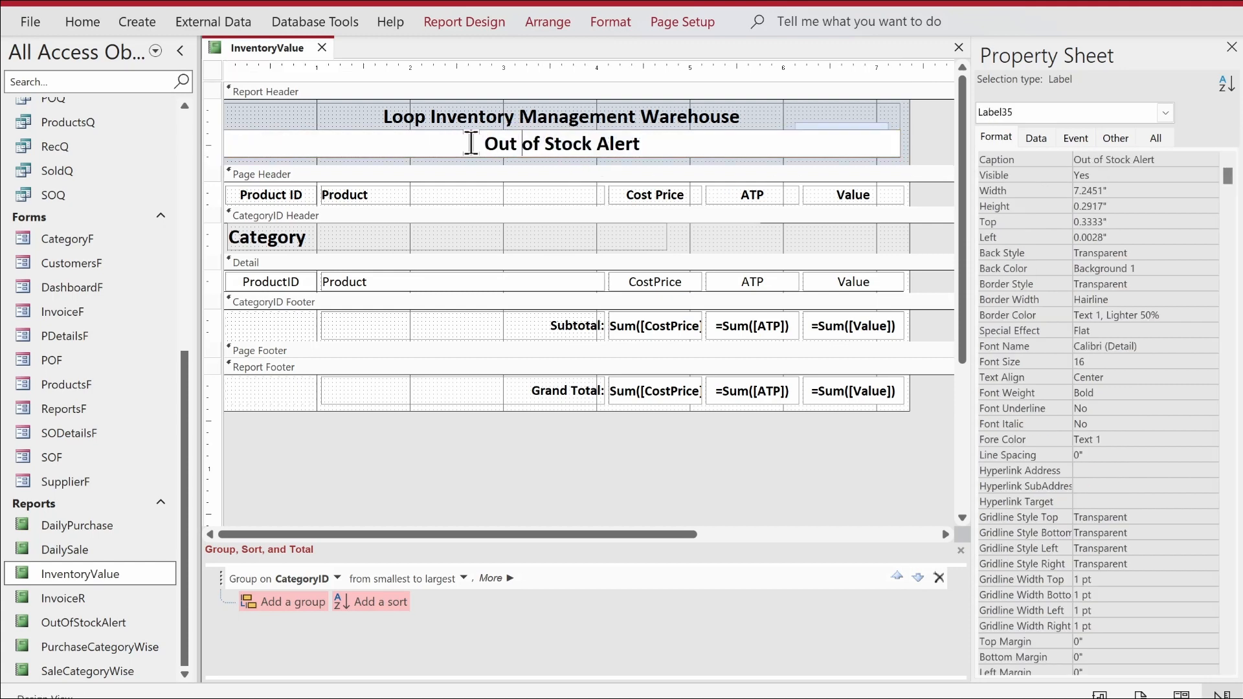
{"action": "left_click_drag", "start_coordinate": [471, 142], "coordinate": [729, 130]}
{"action": "left_click", "coordinate": [1081, 161]}
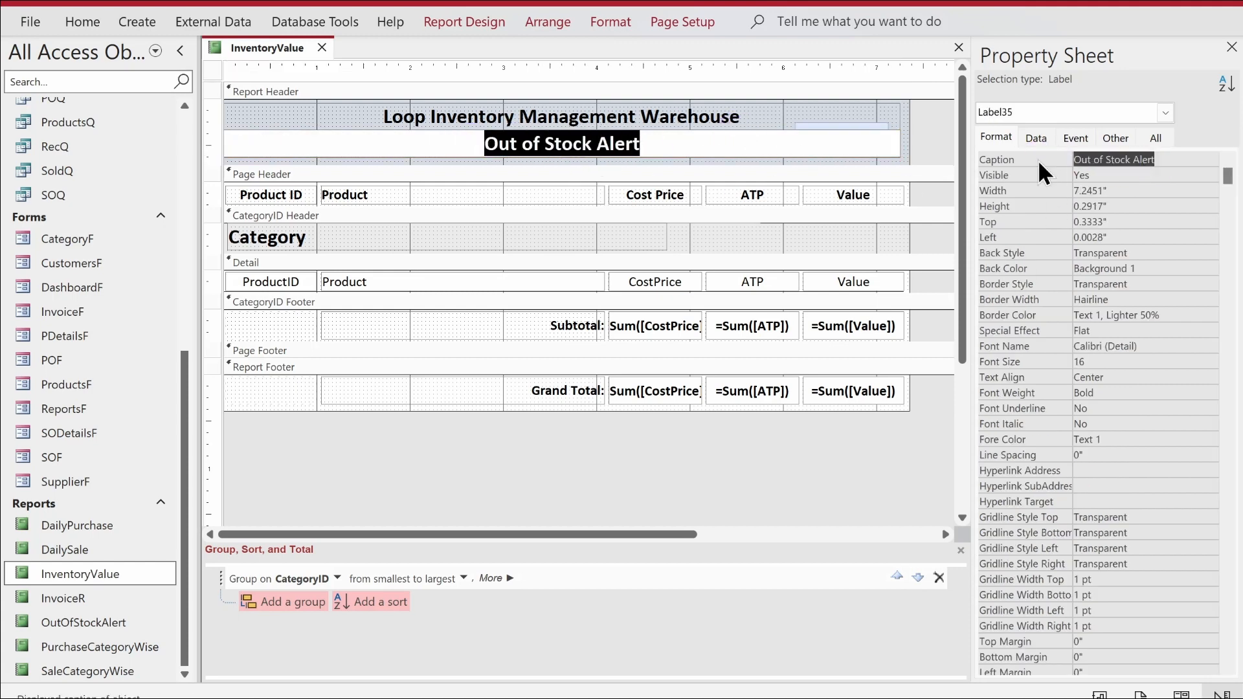
{"action": "key", "text": "BackSpace"}
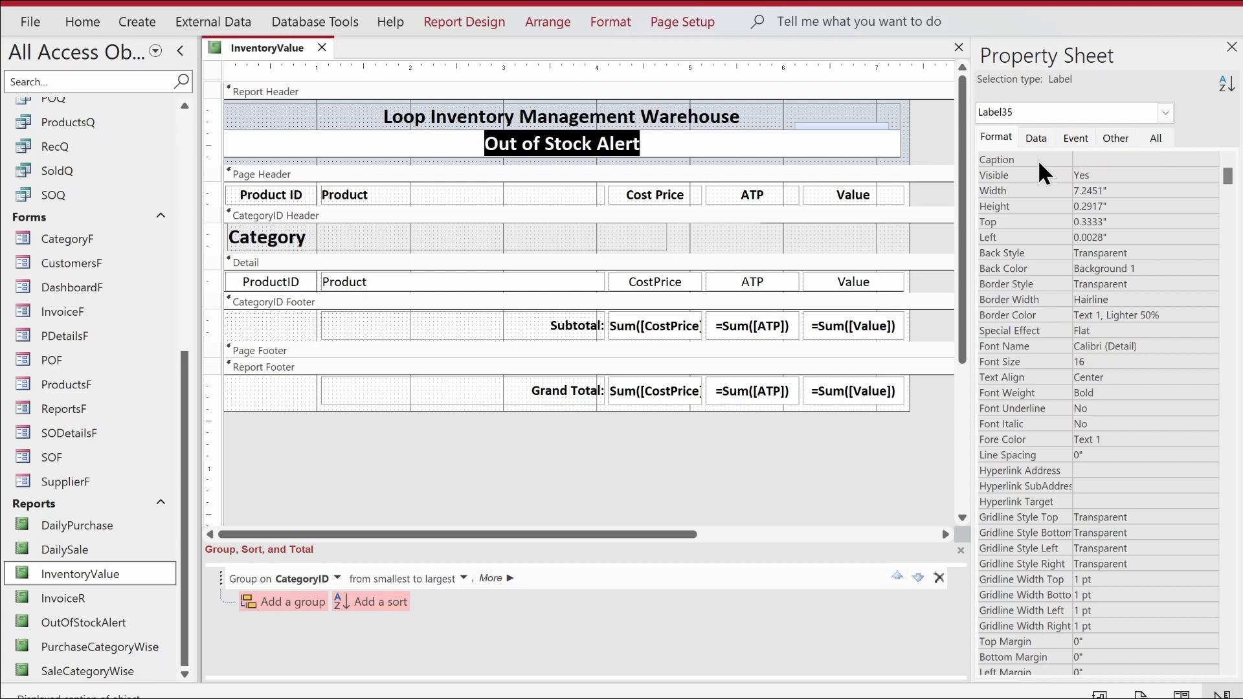
{"action": "type", "text": "Inventory"}
{"action": "key", "text": "ctrl+z"}
{"action": "key", "text": "Delete"}
{"action": "type", "text": "Inventory Valu"}
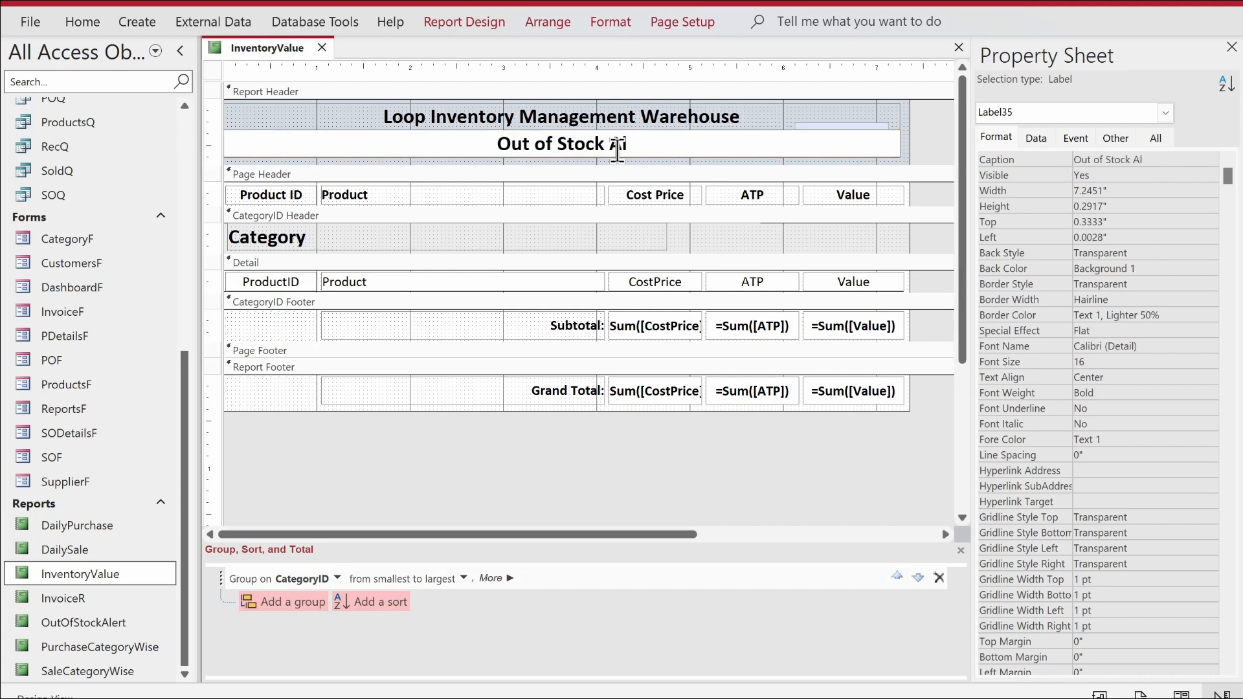
{"action": "left_click", "coordinate": [1035, 160]}
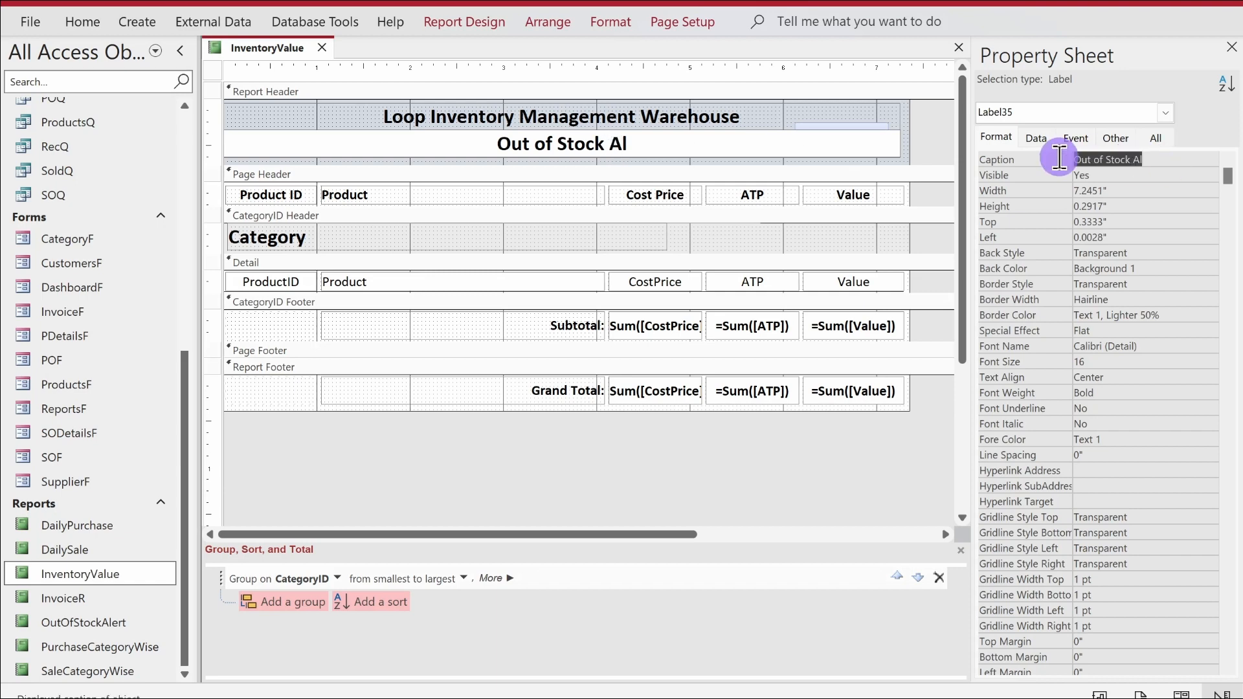
{"action": "type", "text": "Invento"}
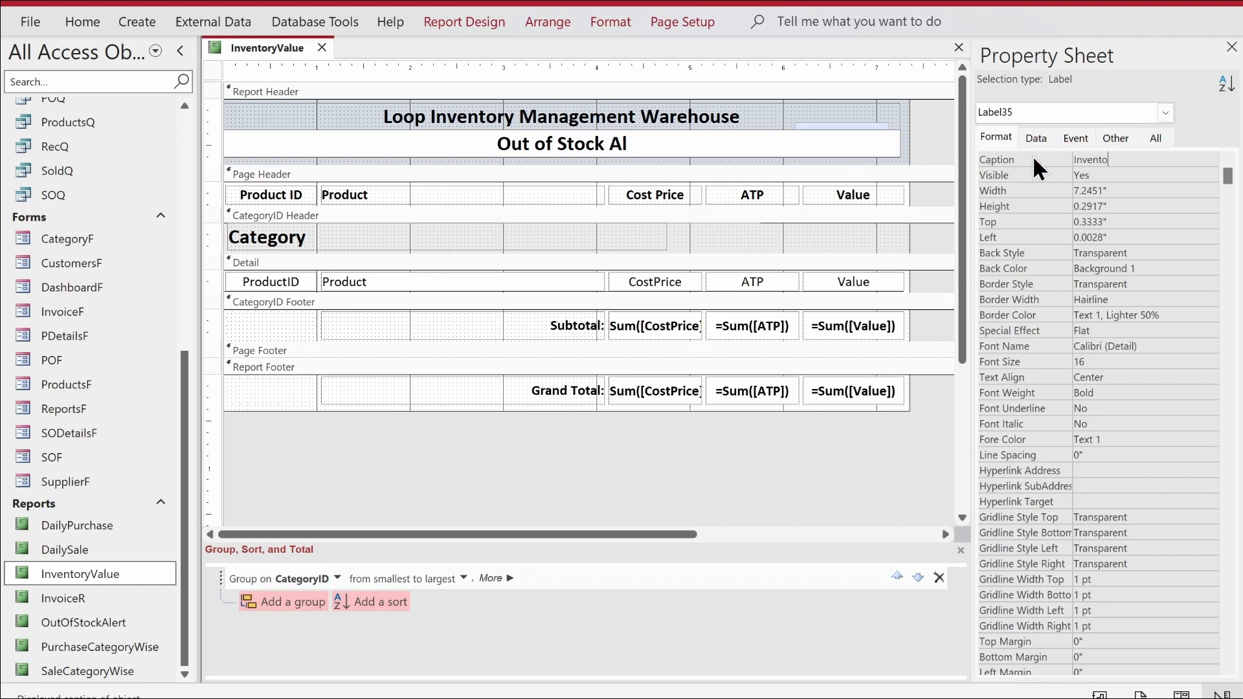
{"action": "type", "text": "ry Value"}
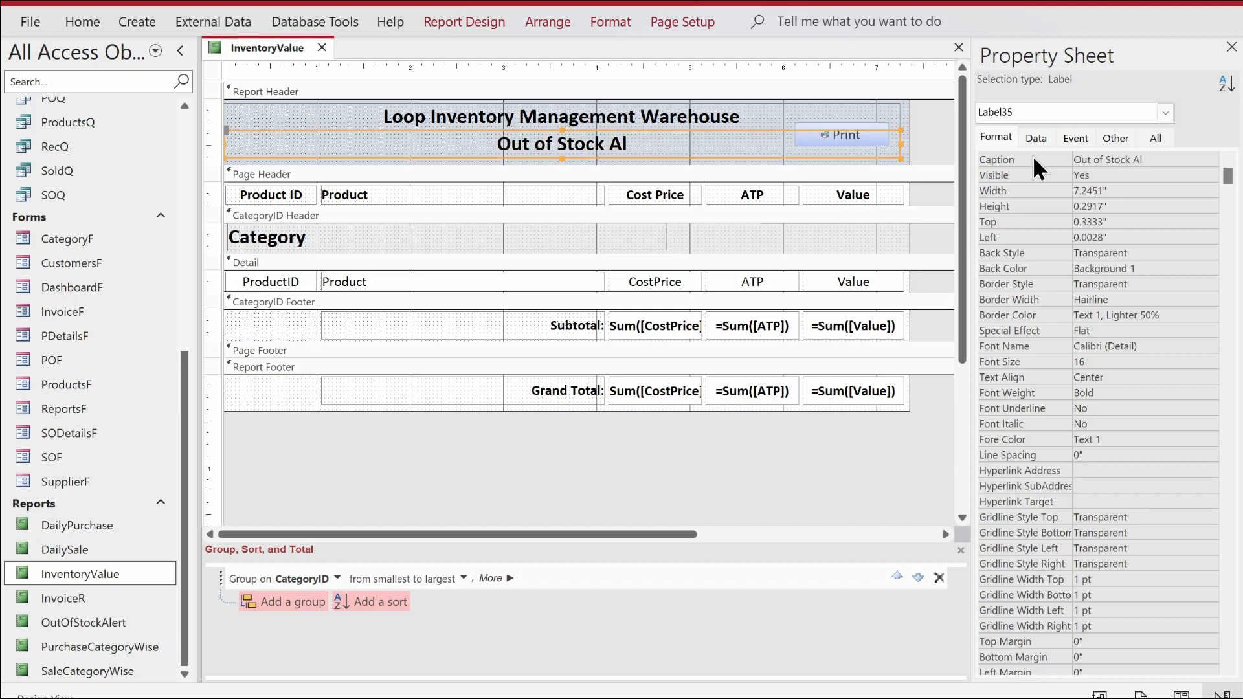
{"action": "key", "text": "Escape"}
Step: Replace the text of the second title line in the report header with "Inventory Value"
{"action": "left_click", "coordinate": [482, 146]}
{"action": "left_click_drag", "start_coordinate": [479, 144], "coordinate": [644, 153]}
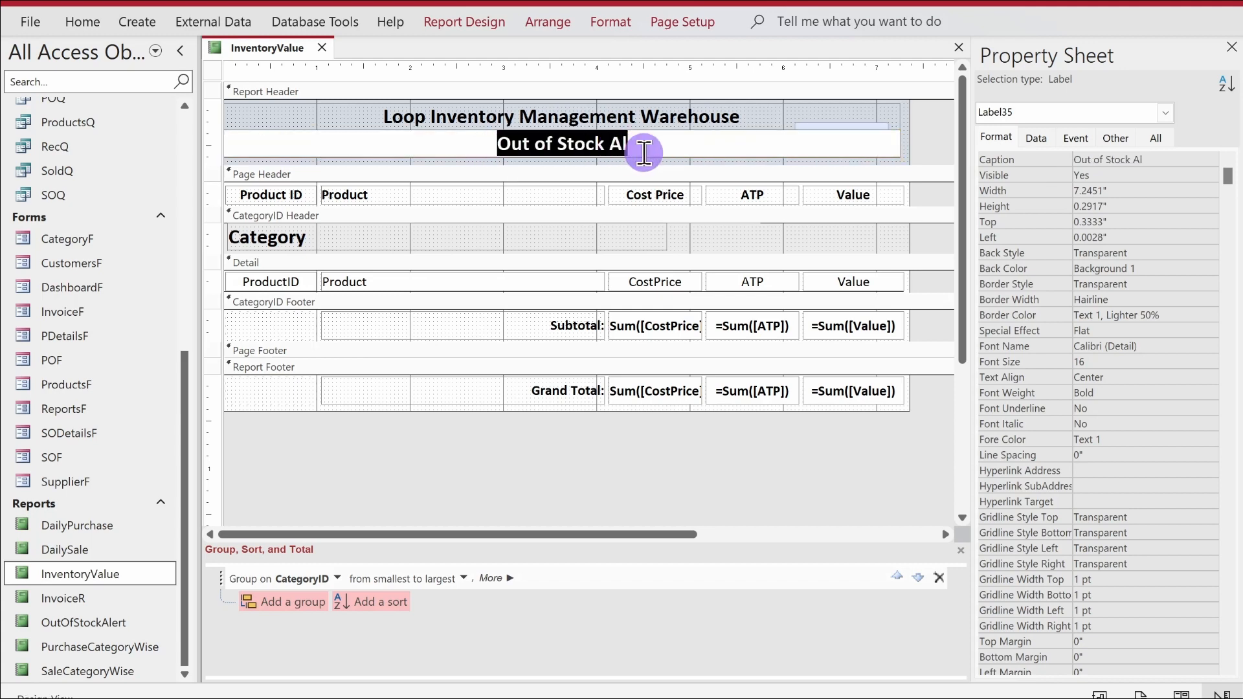
{"action": "type", "text": "Invento"}
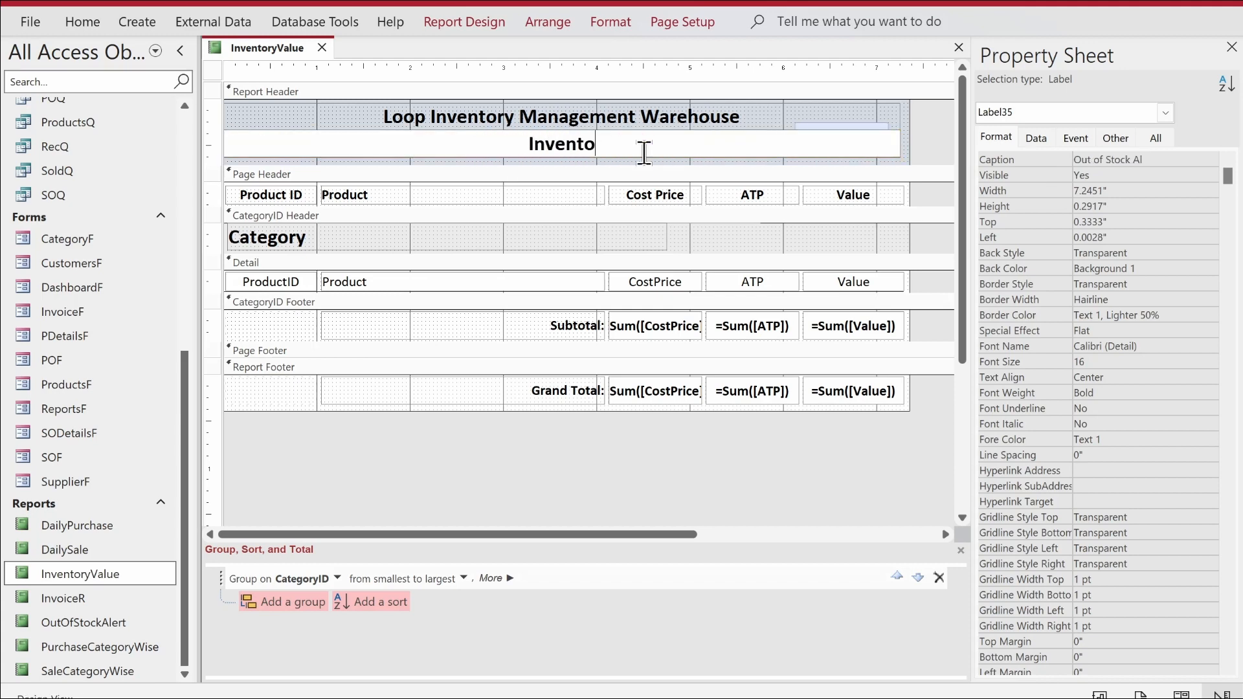
{"action": "type", "text": "ry Value"}
{"action": "key", "text": "Return"}
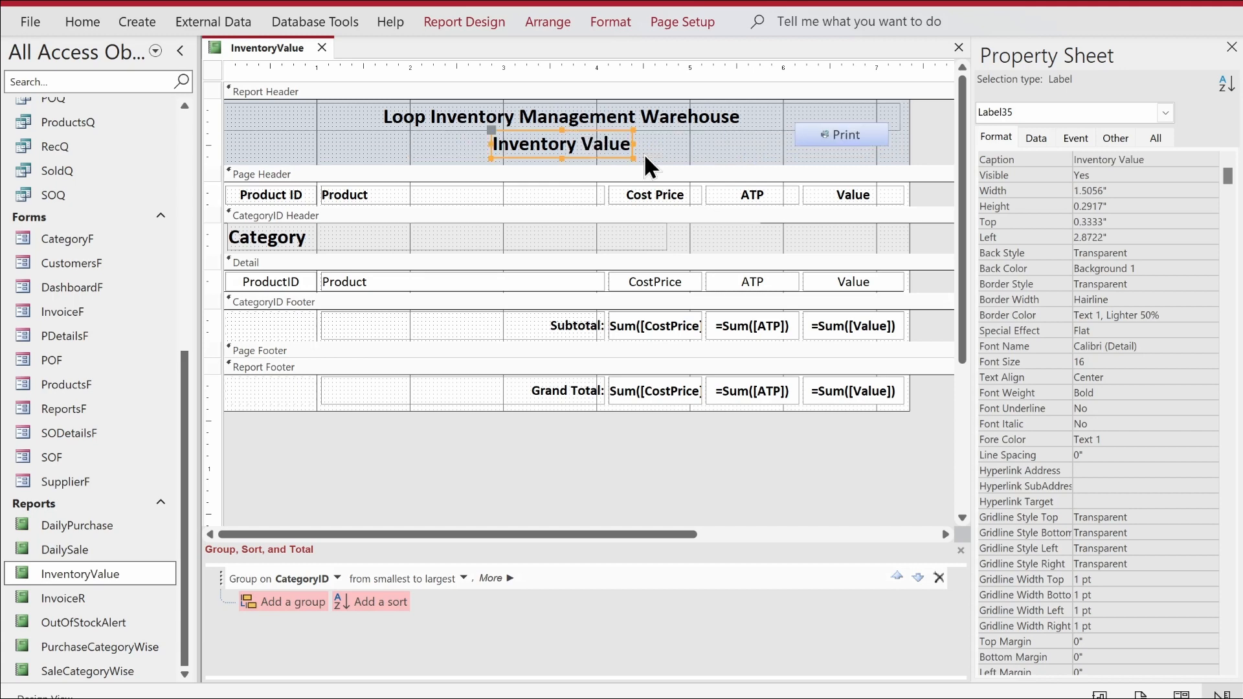
Step: Widen the Inventory Value label on both sides to span the report header like the title above it
{"action": "left_click", "coordinate": [646, 153]}
{"action": "left_click", "coordinate": [630, 139]}
{"action": "left_click_drag", "start_coordinate": [632, 142], "coordinate": [897, 138]}
{"action": "left_click_drag", "start_coordinate": [490, 141], "coordinate": [224, 136]}
Step: Narrow the report to about 7.32" wide so its edge sits close to the header labels
{"action": "left_click", "coordinate": [925, 118]}
{"action": "left_click_drag", "start_coordinate": [907, 117], "coordinate": [900, 143]}
{"action": "left_click", "coordinate": [891, 141]}
{"action": "left_click", "coordinate": [915, 145]}
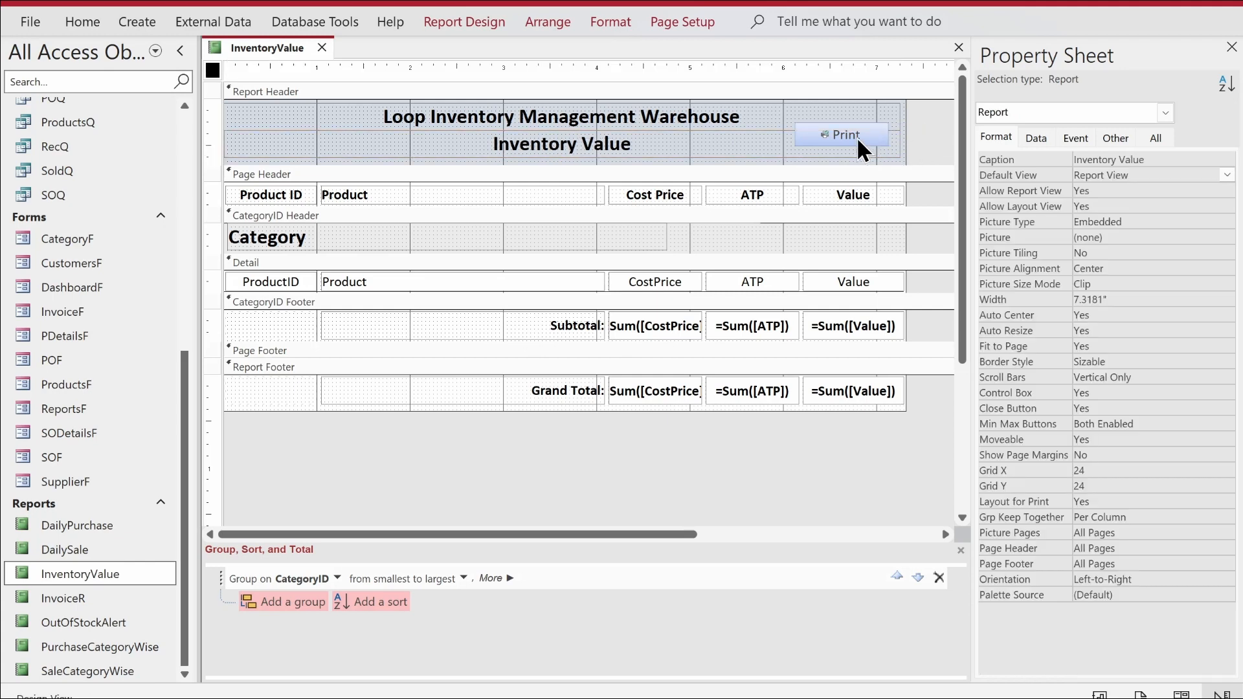
{"action": "left_click", "coordinate": [637, 140]}
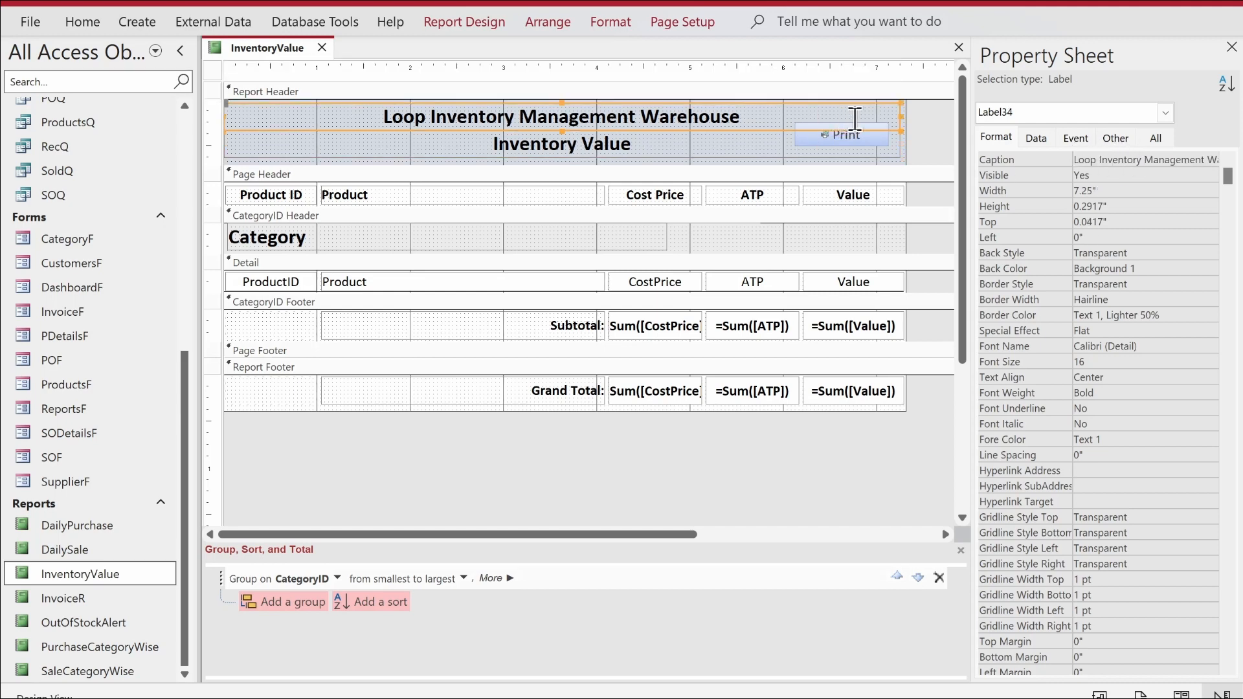
{"action": "left_click", "coordinate": [915, 123]}
Step: Preview the report in Report View and move its window to inspect the new title and header layout
{"action": "right_click", "coordinate": [247, 38]}
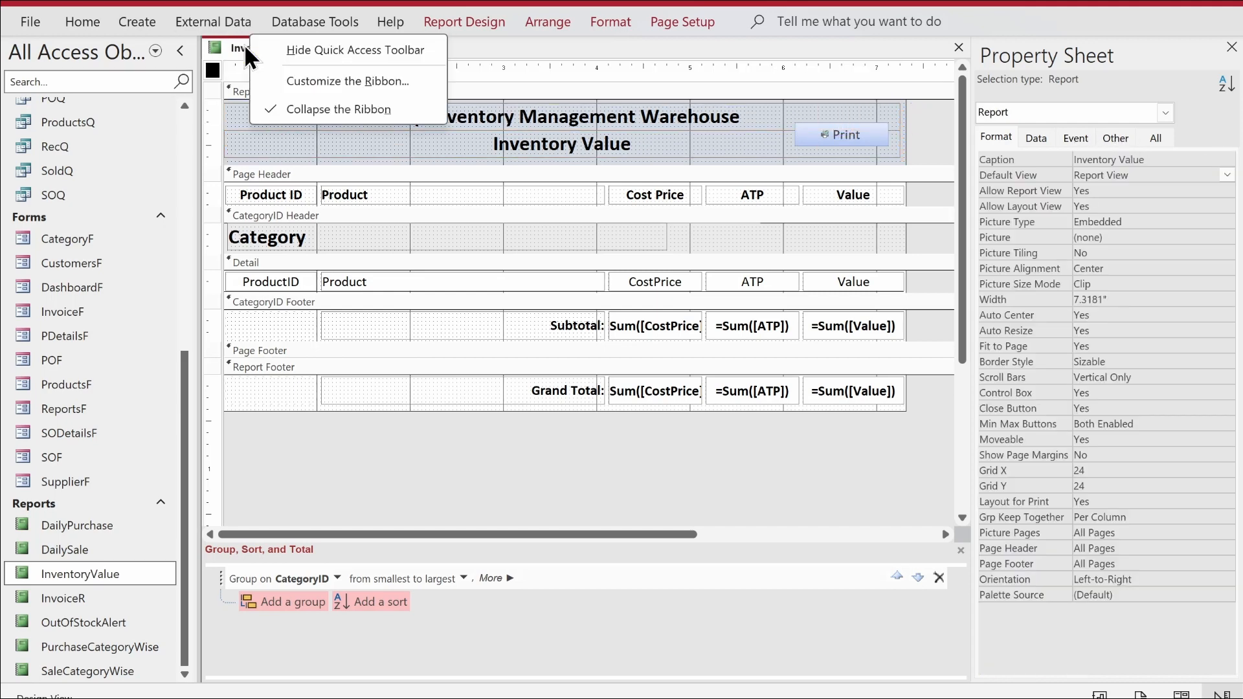
{"action": "right_click", "coordinate": [244, 45]}
{"action": "left_click", "coordinate": [296, 150]}
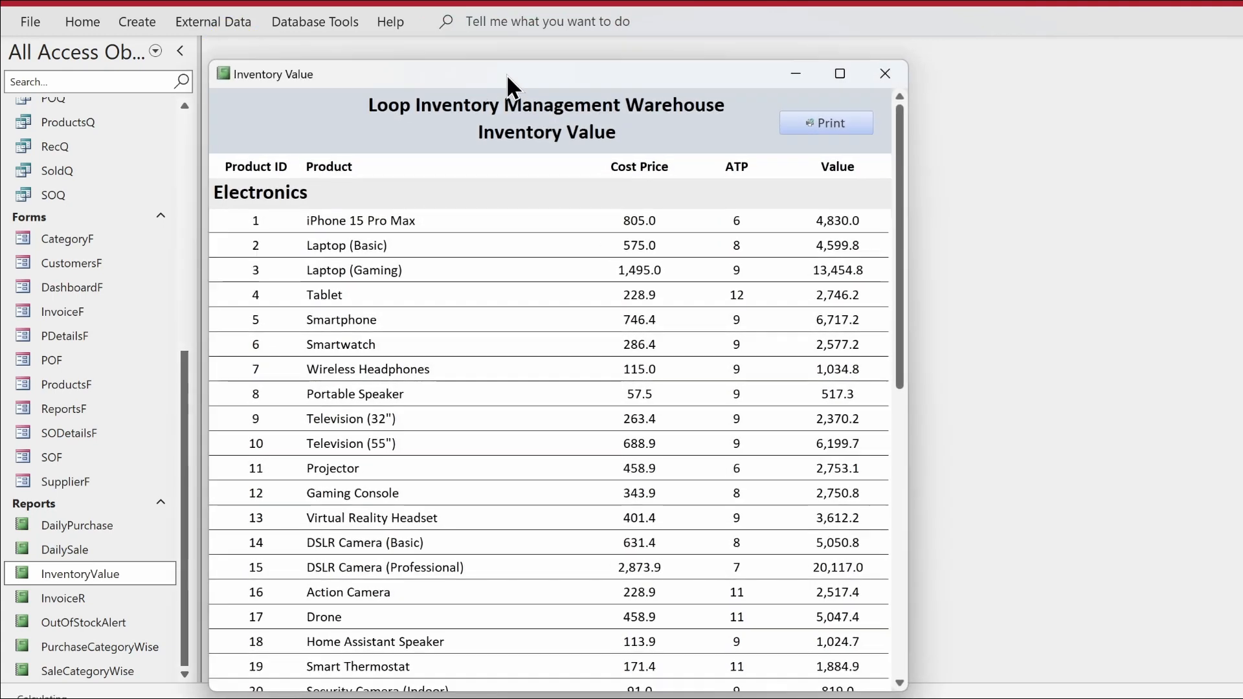
{"action": "left_click_drag", "start_coordinate": [530, 76], "coordinate": [626, 64]}
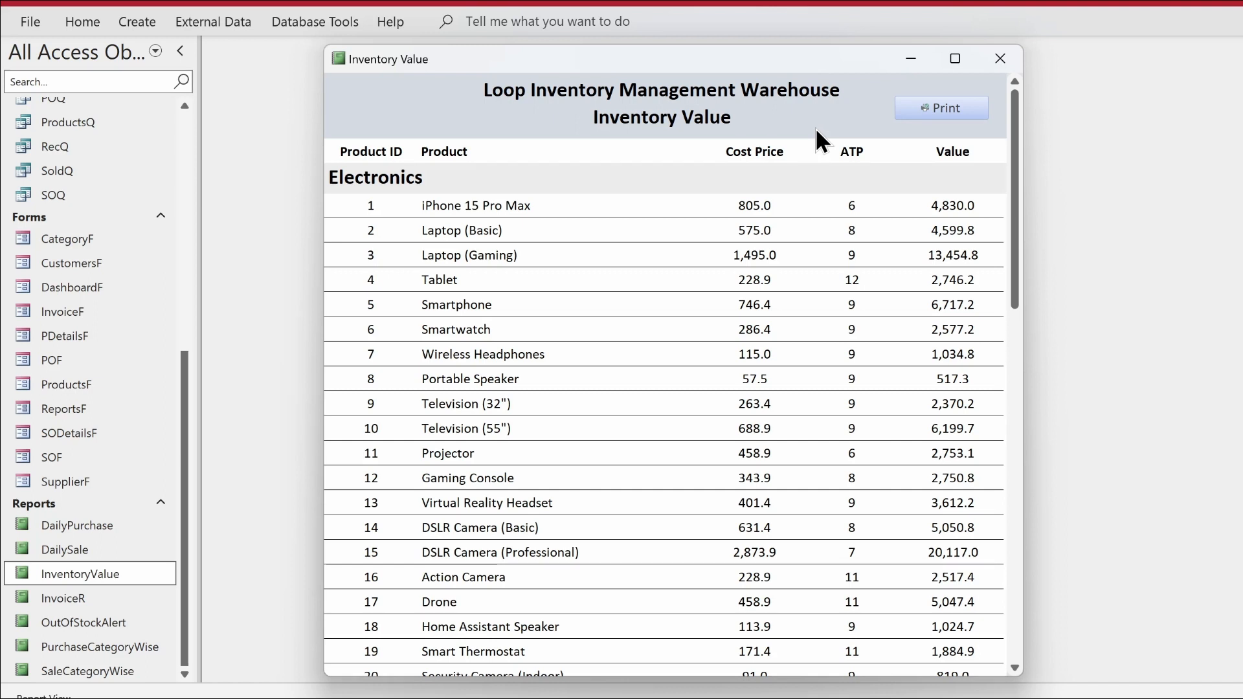
Step: Check the Inventory Value report's print options with Microsoft Print to PDF chosen, cancel printing and close the report
{"action": "left_click", "coordinate": [944, 108]}
{"action": "left_click_drag", "start_coordinate": [475, 120], "coordinate": [592, 147]}
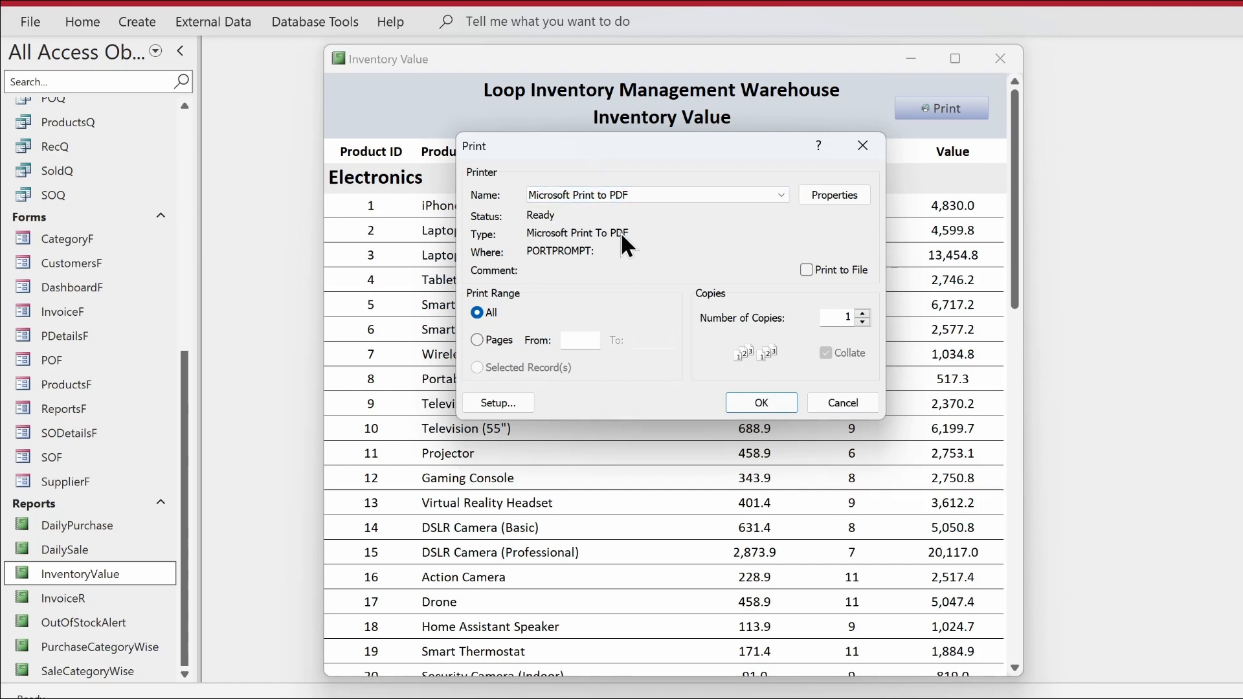
{"action": "left_click", "coordinate": [651, 191]}
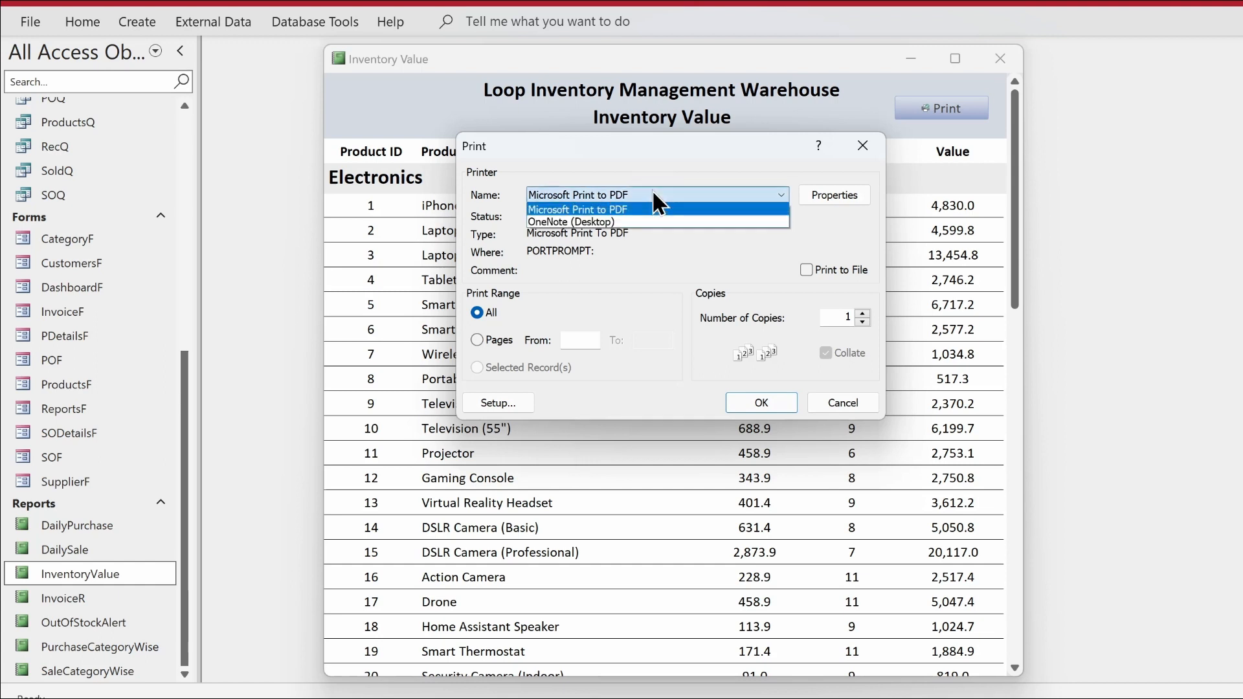
{"action": "left_click", "coordinate": [590, 207]}
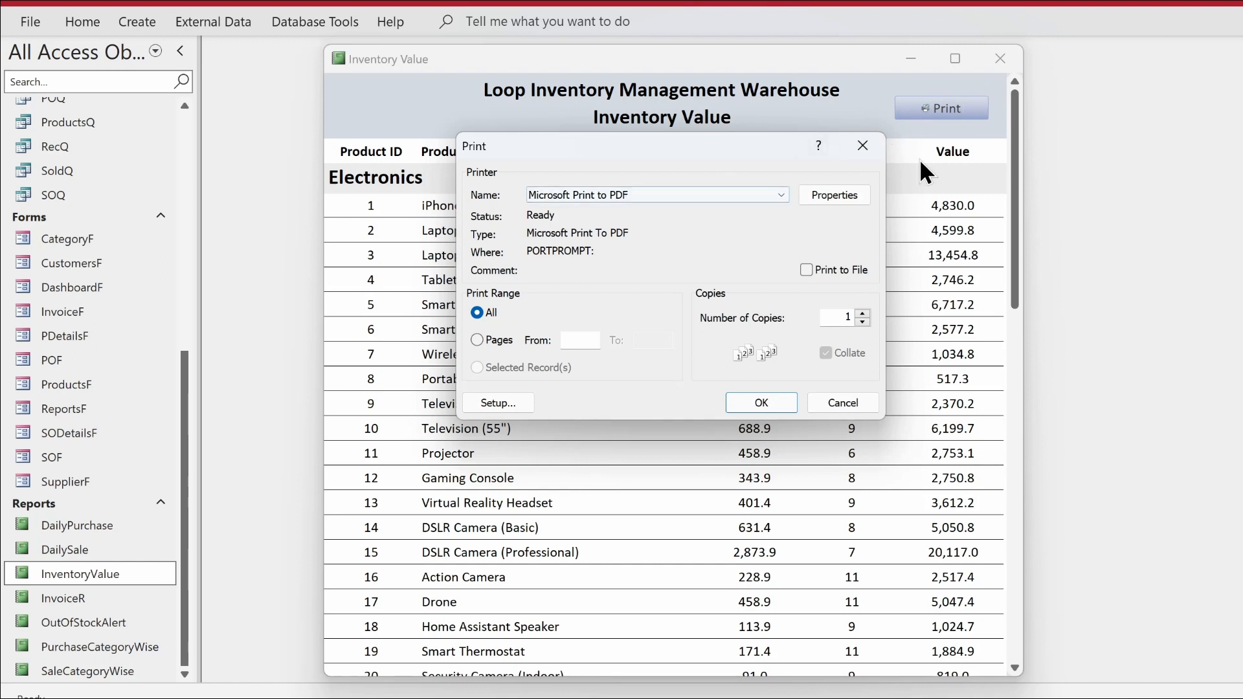
{"action": "left_click", "coordinate": [855, 147]}
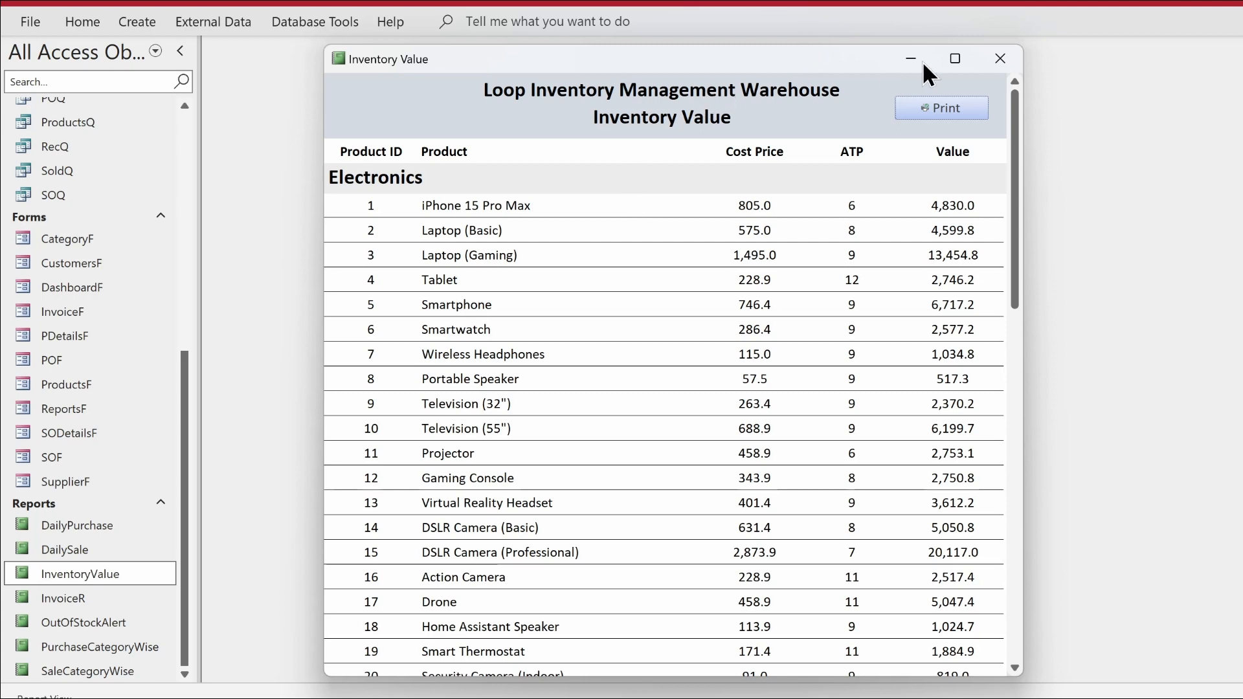
{"action": "left_click", "coordinate": [1007, 59]}
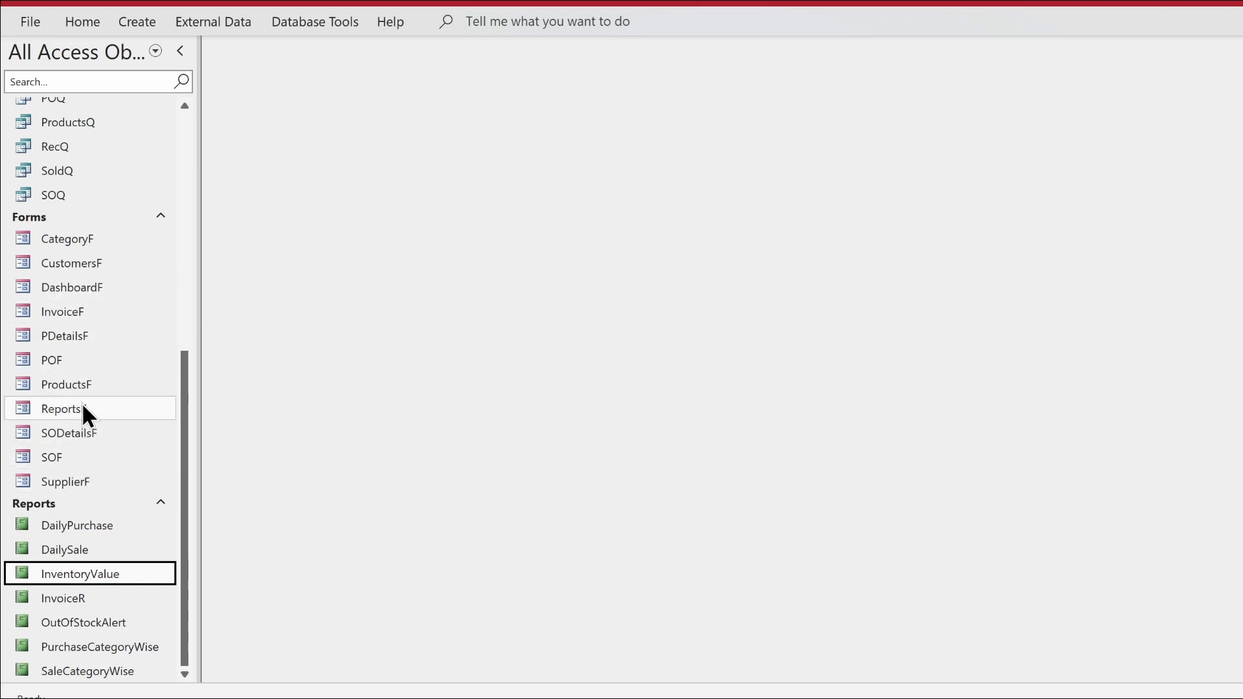
Step: Open the ReportsF form and try out its Select Date calendar and Daily Purchase Report button
{"action": "left_click", "coordinate": [52, 409]}
{"action": "double_click", "coordinate": [52, 410]}
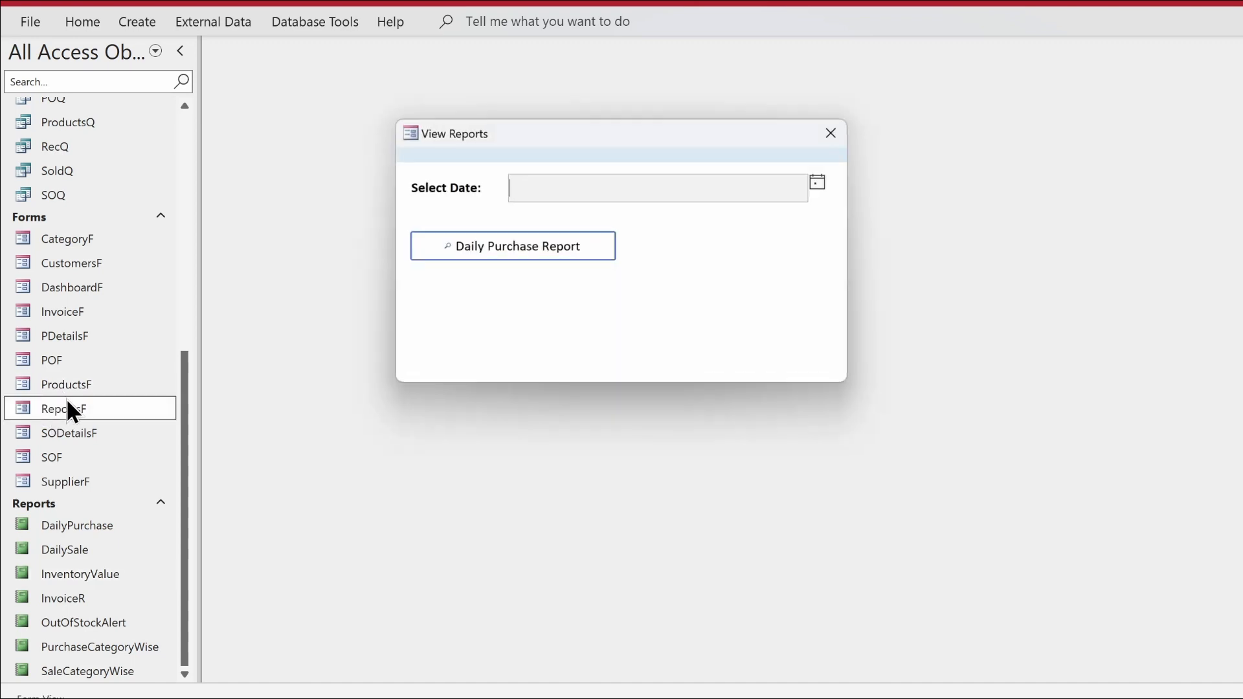
{"action": "left_click", "coordinate": [610, 230]}
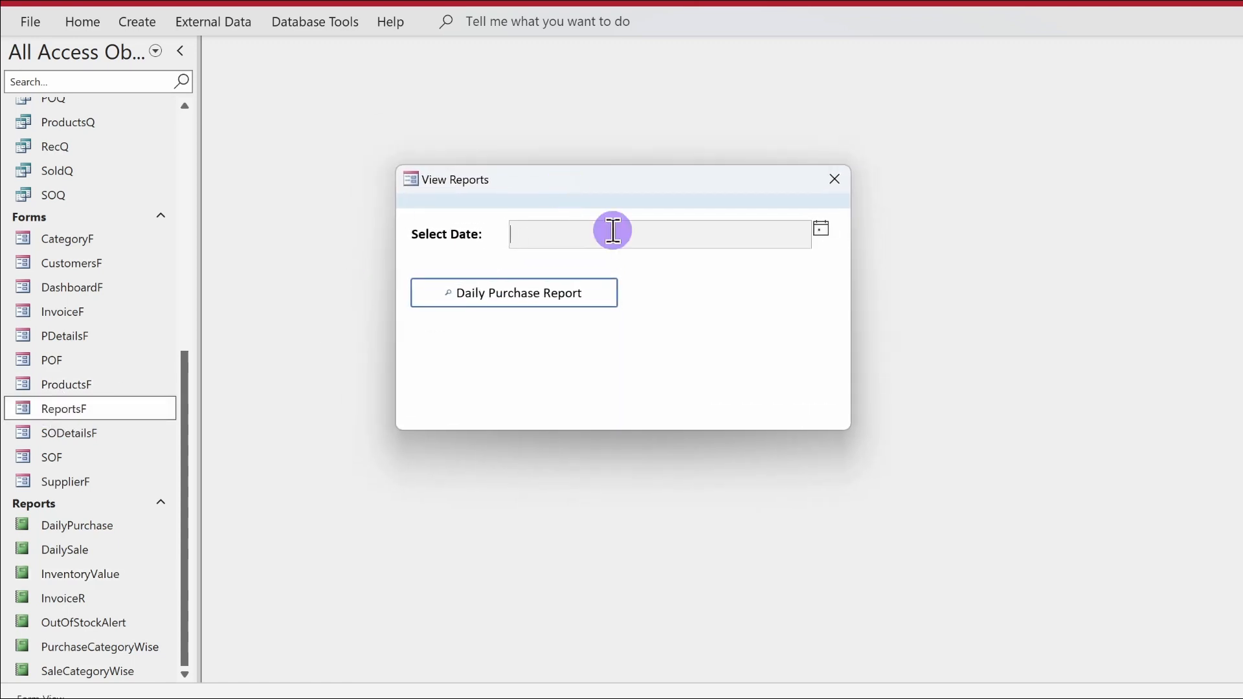
{"action": "left_click", "coordinate": [820, 237]}
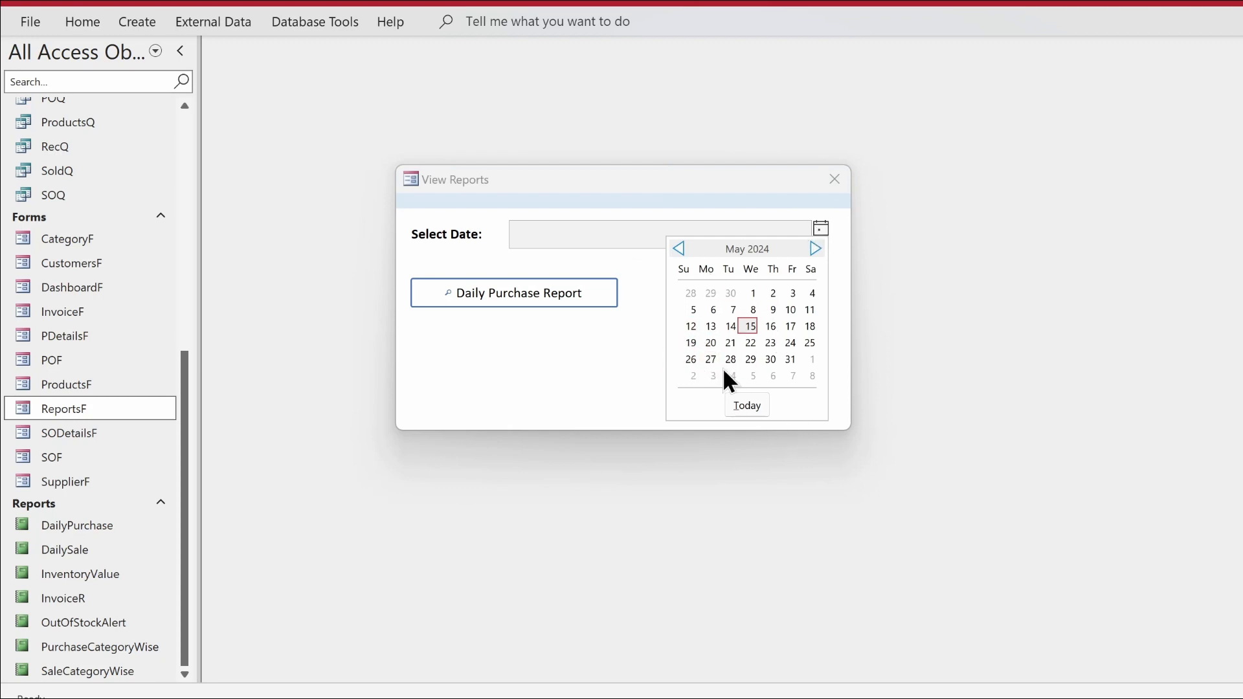
{"action": "left_click", "coordinate": [444, 235]}
{"action": "left_click", "coordinate": [515, 297]}
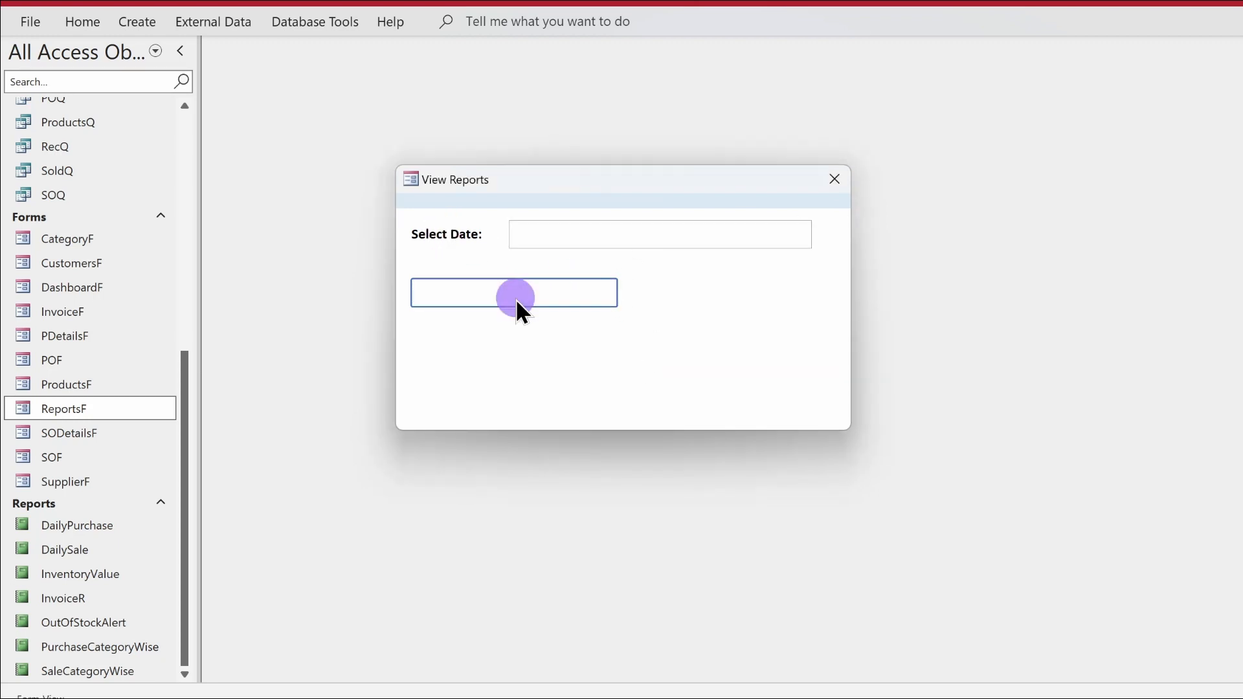
{"action": "left_click", "coordinate": [515, 298]}
{"action": "left_click", "coordinate": [499, 300]}
{"action": "left_click", "coordinate": [600, 305]}
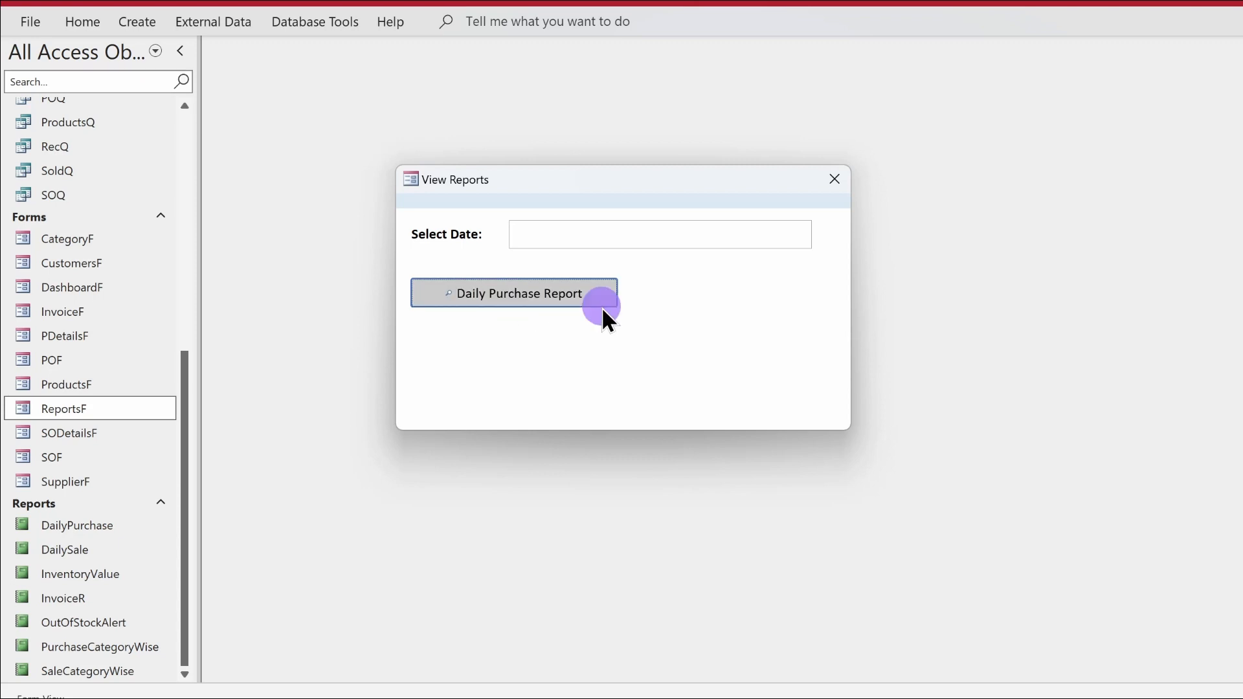
Step: Switch ReportsF to Design View and mark all reports except InvoiceR in the object list as the ones needing buttons
{"action": "right_click", "coordinate": [736, 319]}
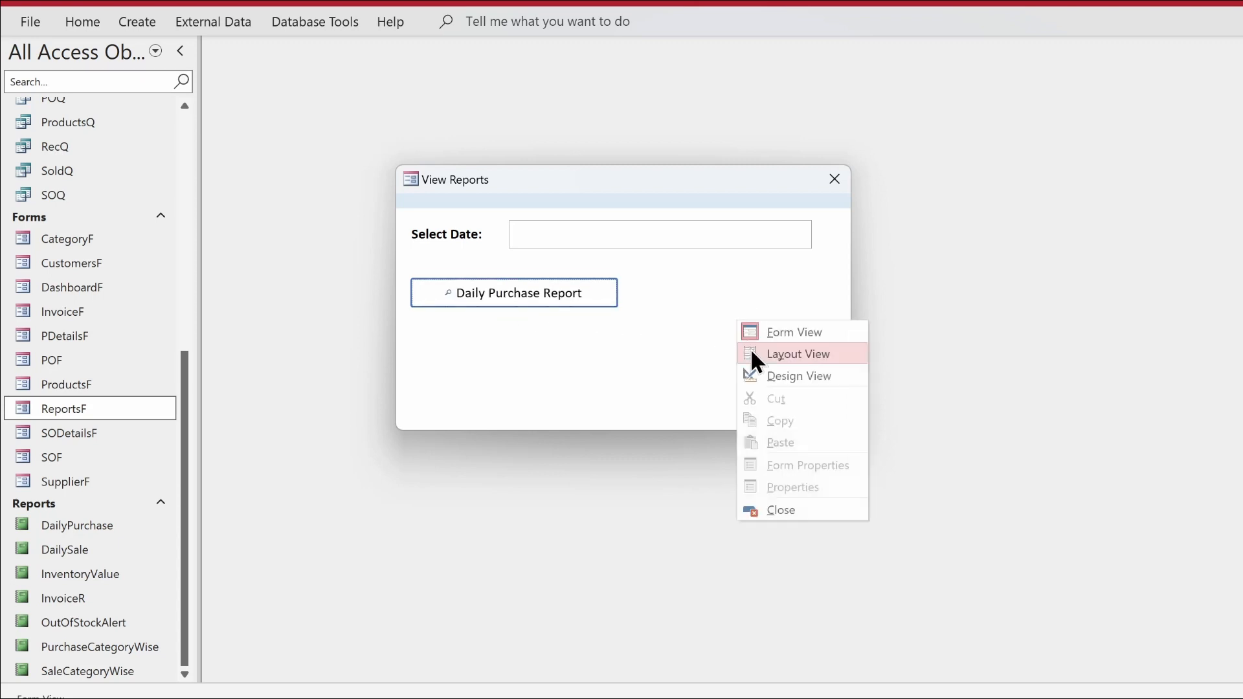
{"action": "left_click", "coordinate": [776, 371]}
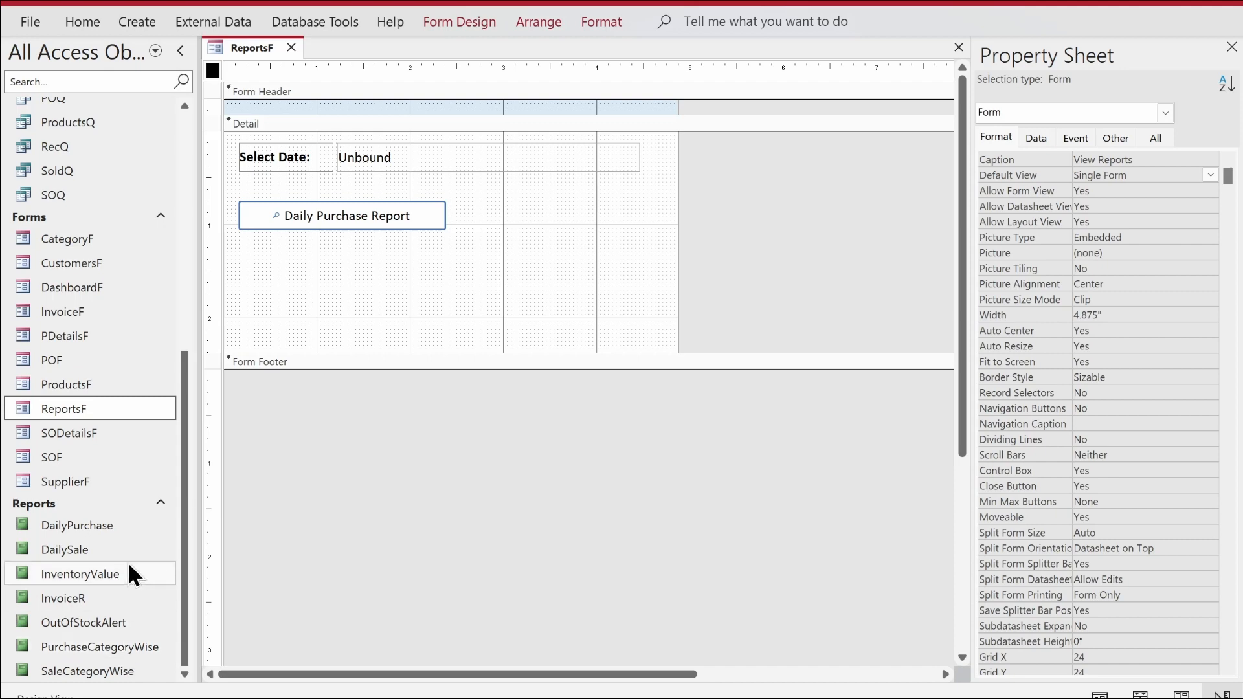
{"action": "left_click", "coordinate": [112, 523]}
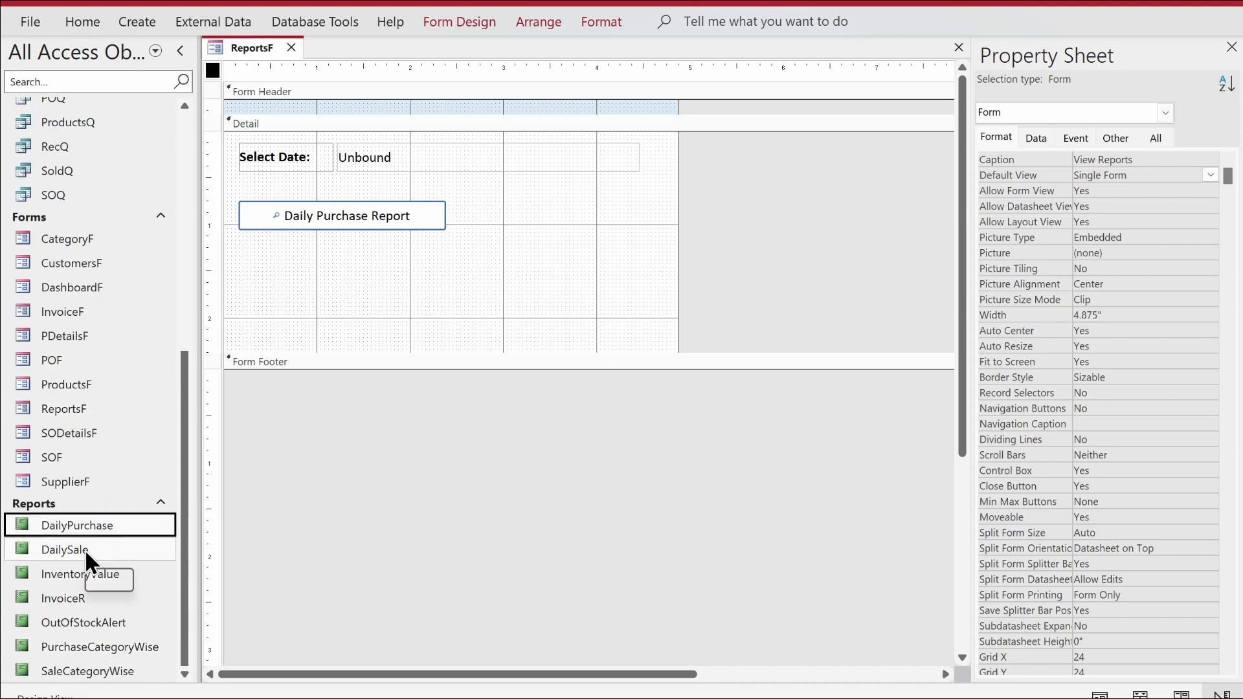
{"action": "left_click", "coordinate": [84, 549]}
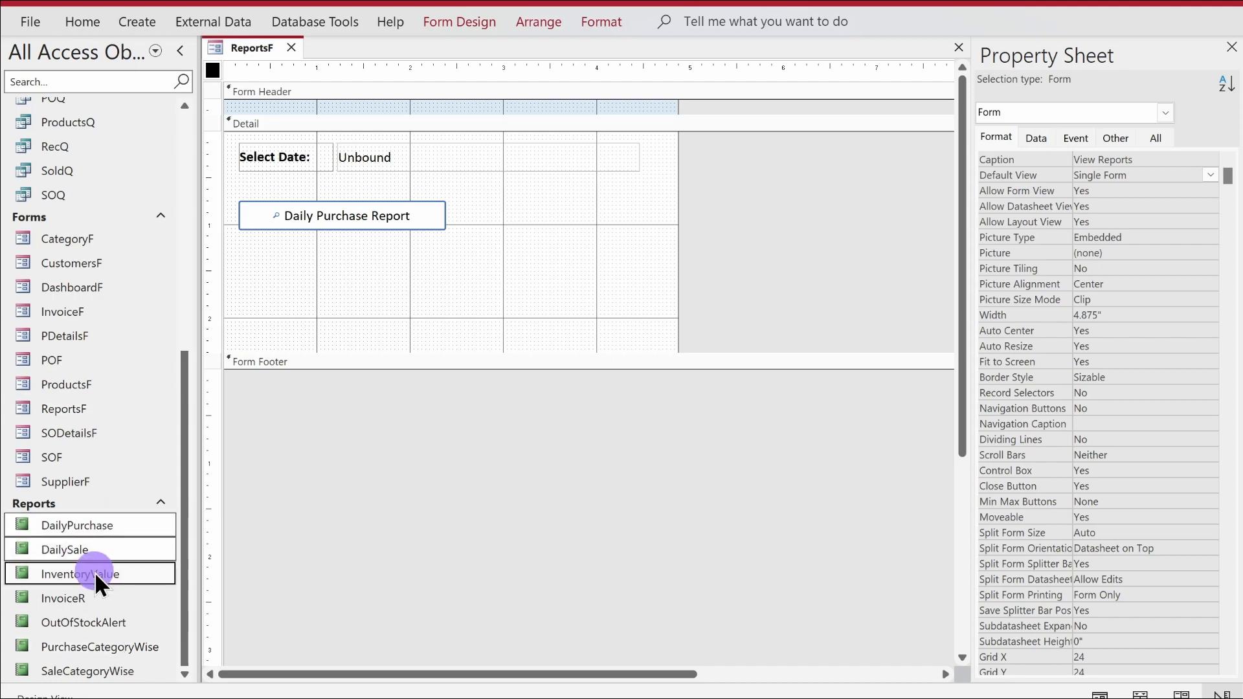
{"action": "left_click", "coordinate": [95, 572], "text": "ctrl"}
{"action": "left_click", "coordinate": [92, 622], "text": "ctrl"}
{"action": "left_click", "coordinate": [92, 646], "text": "ctrl"}
{"action": "left_click", "coordinate": [92, 666], "text": "ctrl"}
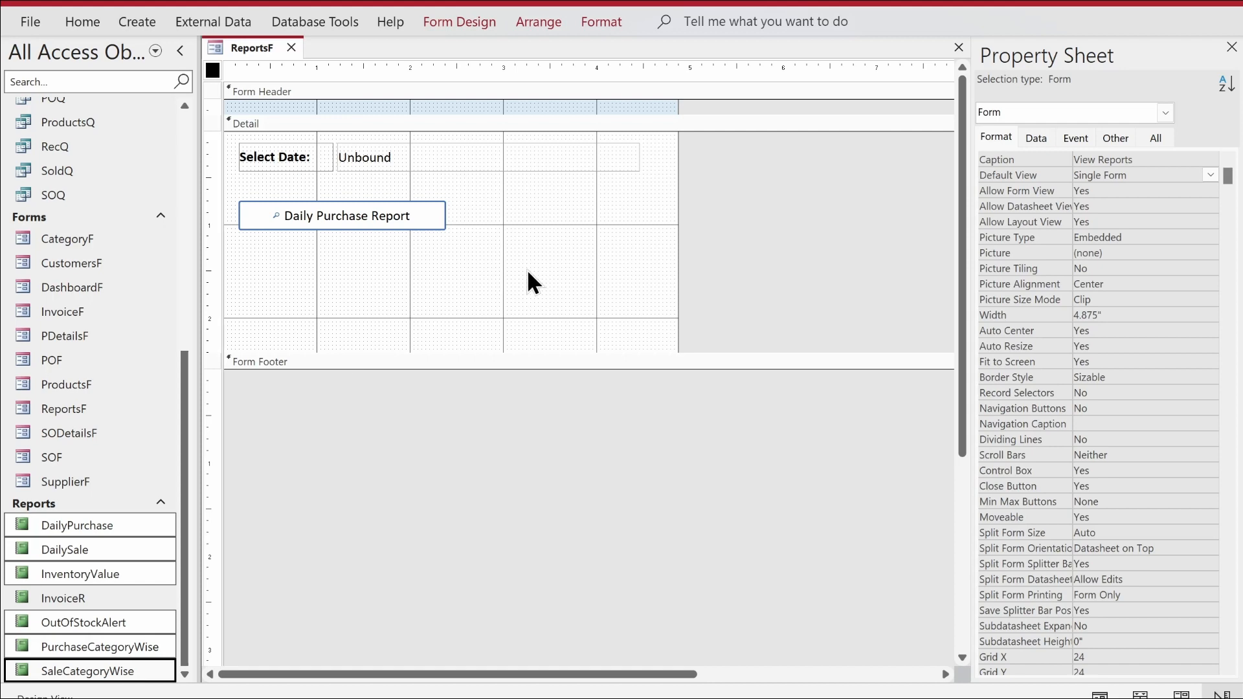
Step: Duplicate the Daily Purchase Report button twice to form a column of three buttons
{"action": "left_click", "coordinate": [413, 222]}
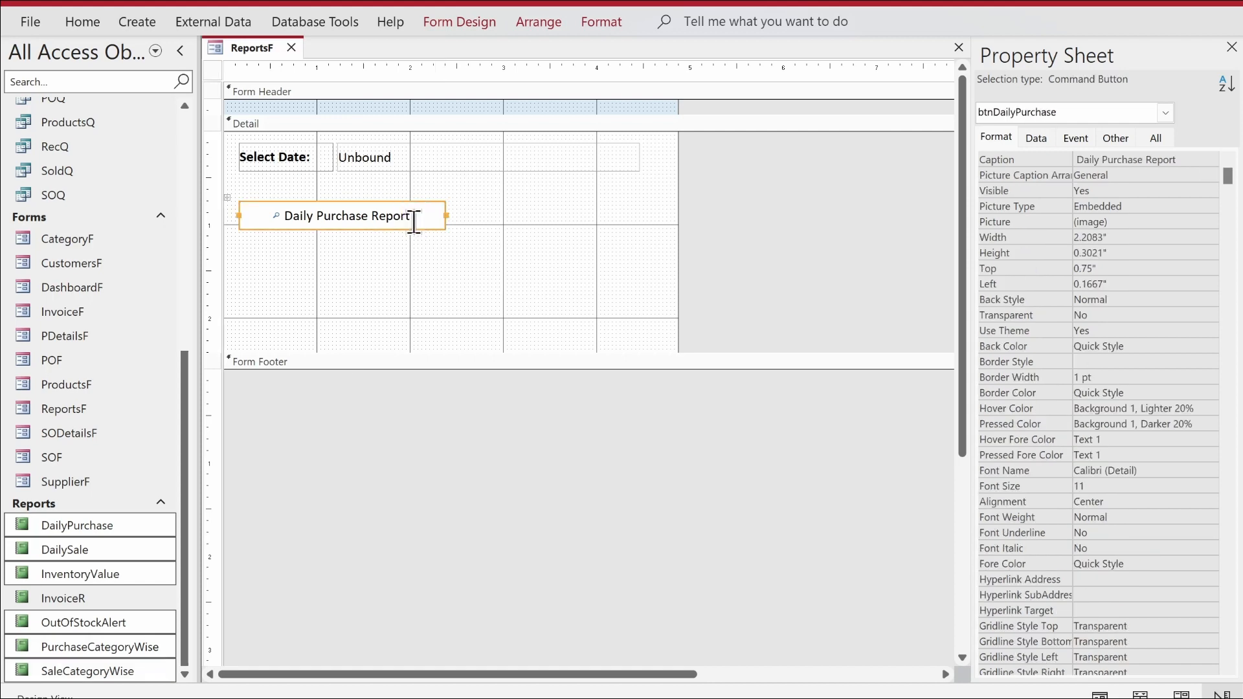
{"action": "key", "text": "ctrl+d"}
{"action": "key", "text": "ctrl+d"}
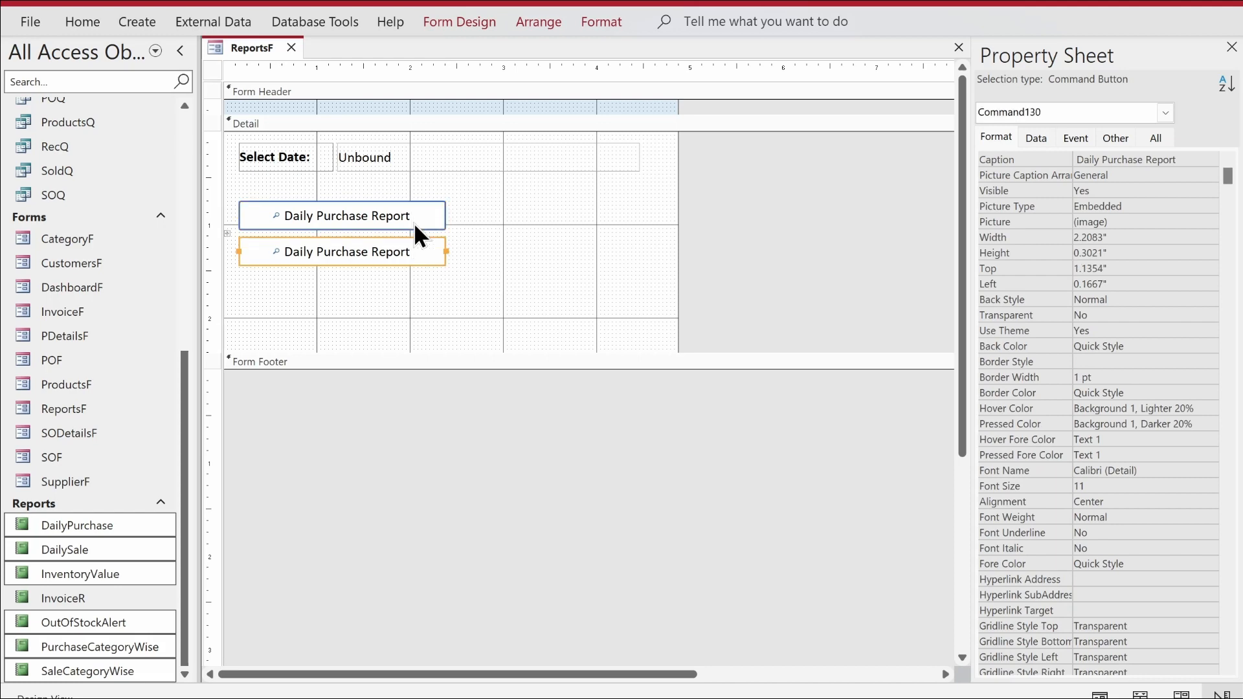
Step: Duplicate the three-button column, place the copies beside it as a second column, and shorten the Detail section to about 2"
{"action": "left_click_drag", "start_coordinate": [495, 196], "coordinate": [355, 285]}
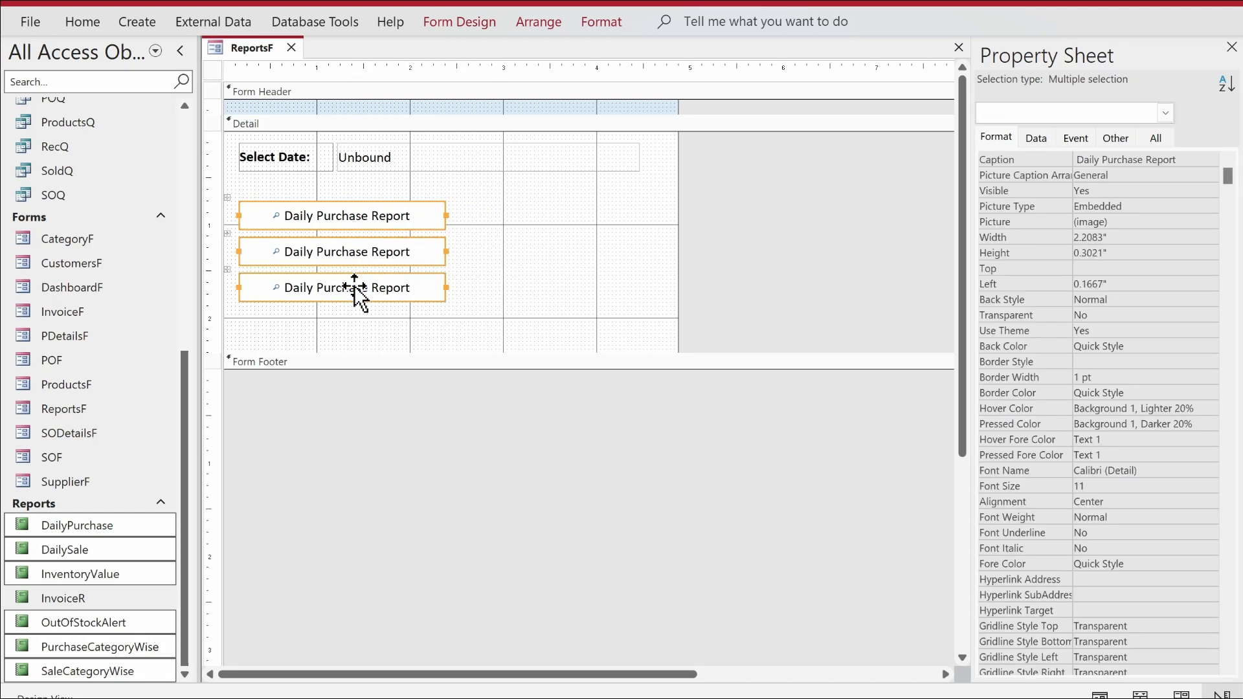
{"action": "key", "text": "ctrl+d"}
{"action": "left_click_drag", "start_coordinate": [387, 326], "coordinate": [590, 214]}
{"action": "left_click_drag", "start_coordinate": [566, 410], "coordinate": [558, 321]}
{"action": "left_click", "coordinate": [730, 308]}
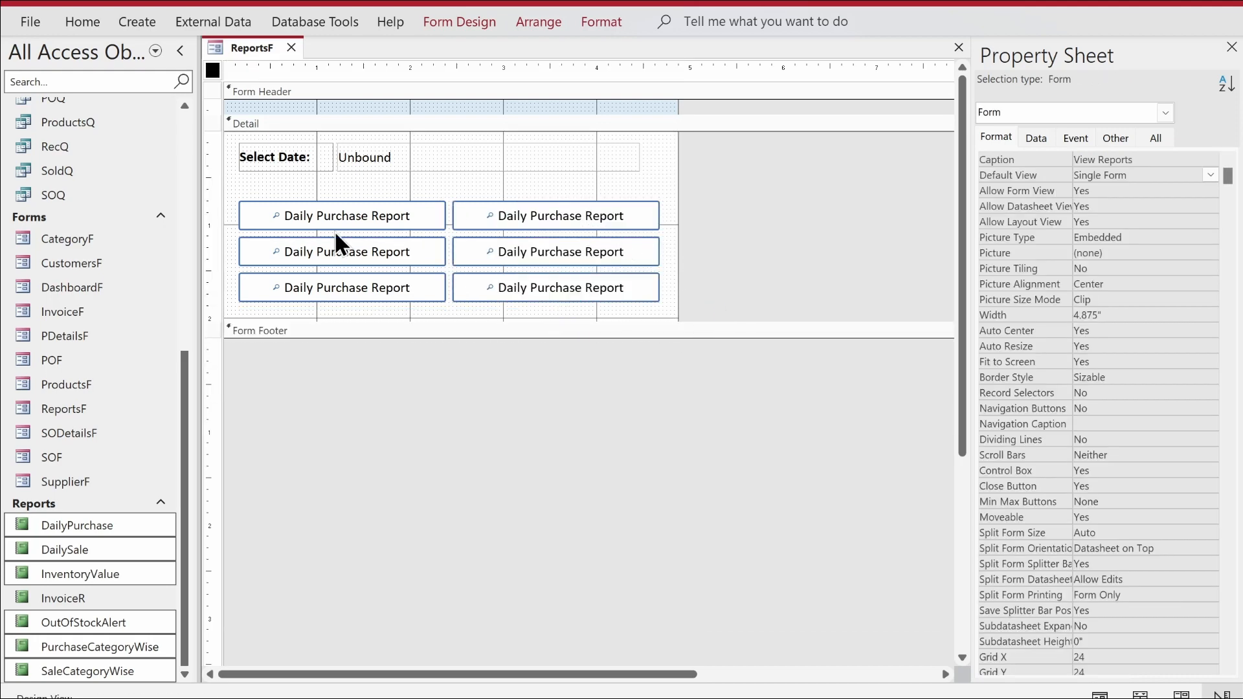
Step: Change the caption of the first-row button in the second column to "Daily Sale Report"
{"action": "left_click", "coordinate": [541, 213]}
{"action": "left_click", "coordinate": [547, 213]}
{"action": "double_click", "coordinate": [548, 213]}
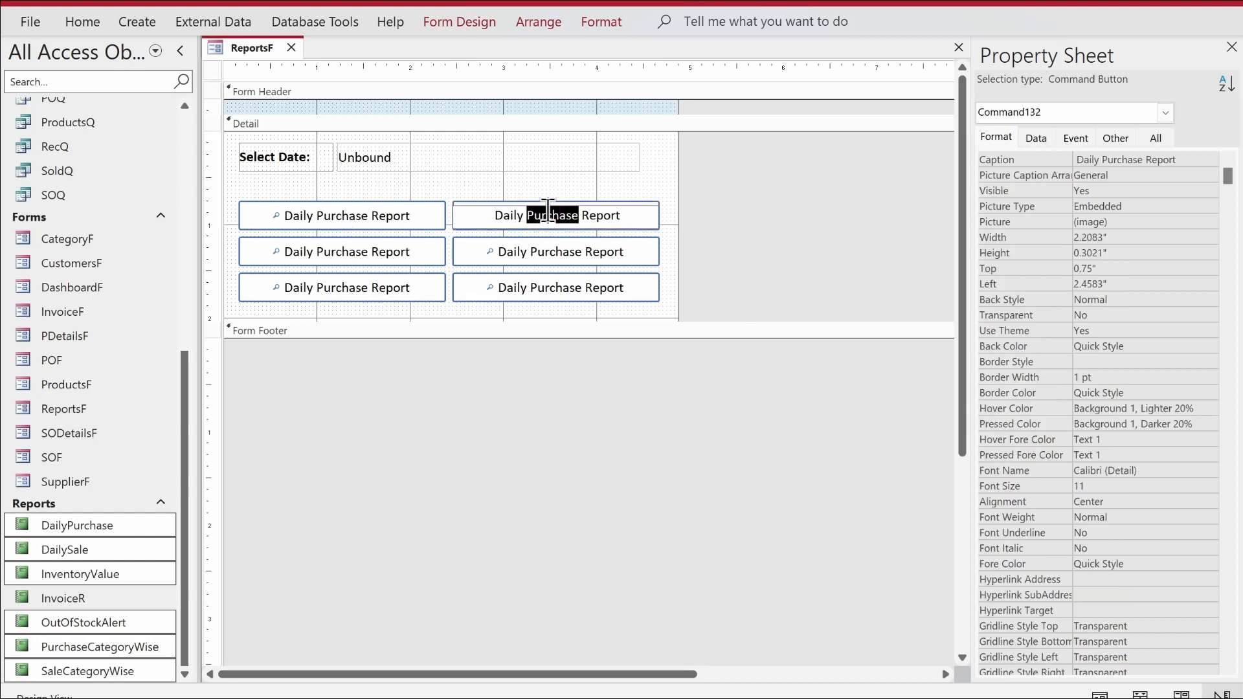
{"action": "type", "text": "Sale"}
{"action": "key", "text": "Return"}
Step: Change the caption of the second-row button in the first column to "Purchase Category Wise Report"
{"action": "left_click", "coordinate": [335, 259]}
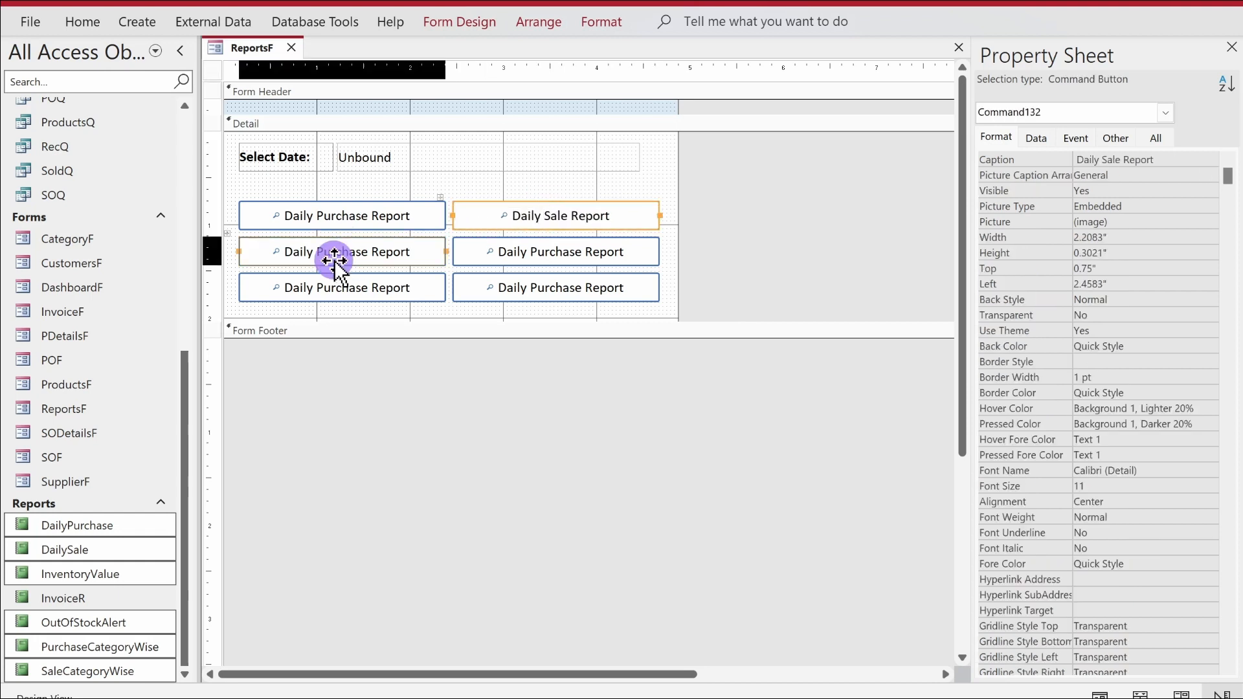
{"action": "left_click", "coordinate": [292, 252]}
{"action": "double_click", "coordinate": [292, 252]}
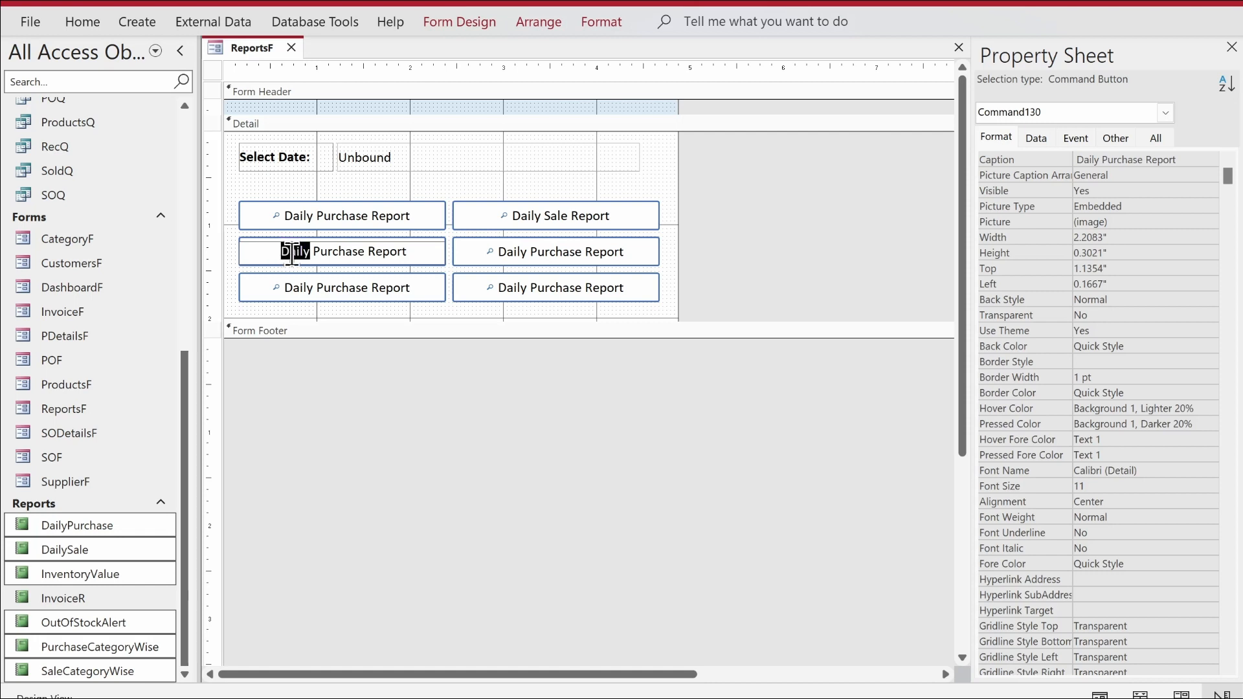
{"action": "type", "text": "Categorie"}
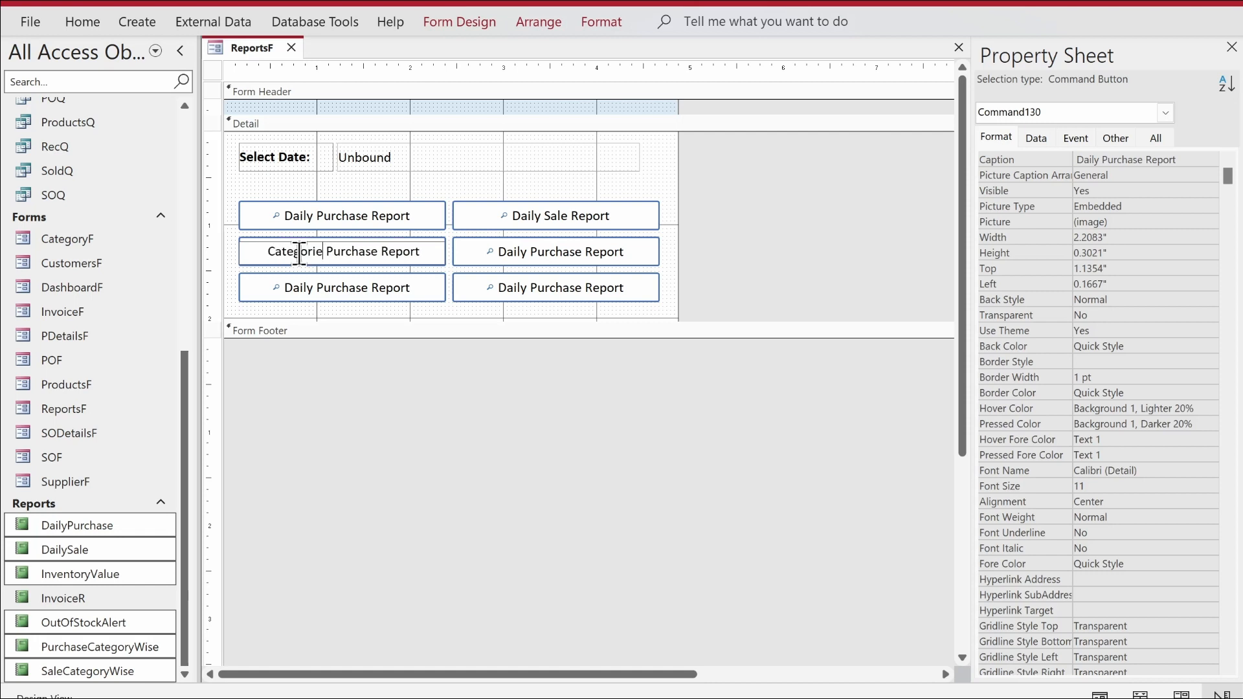
{"action": "key", "text": "BackSpace"}
{"action": "key", "text": "BackSpace"}
{"action": "type", "text": "y"}
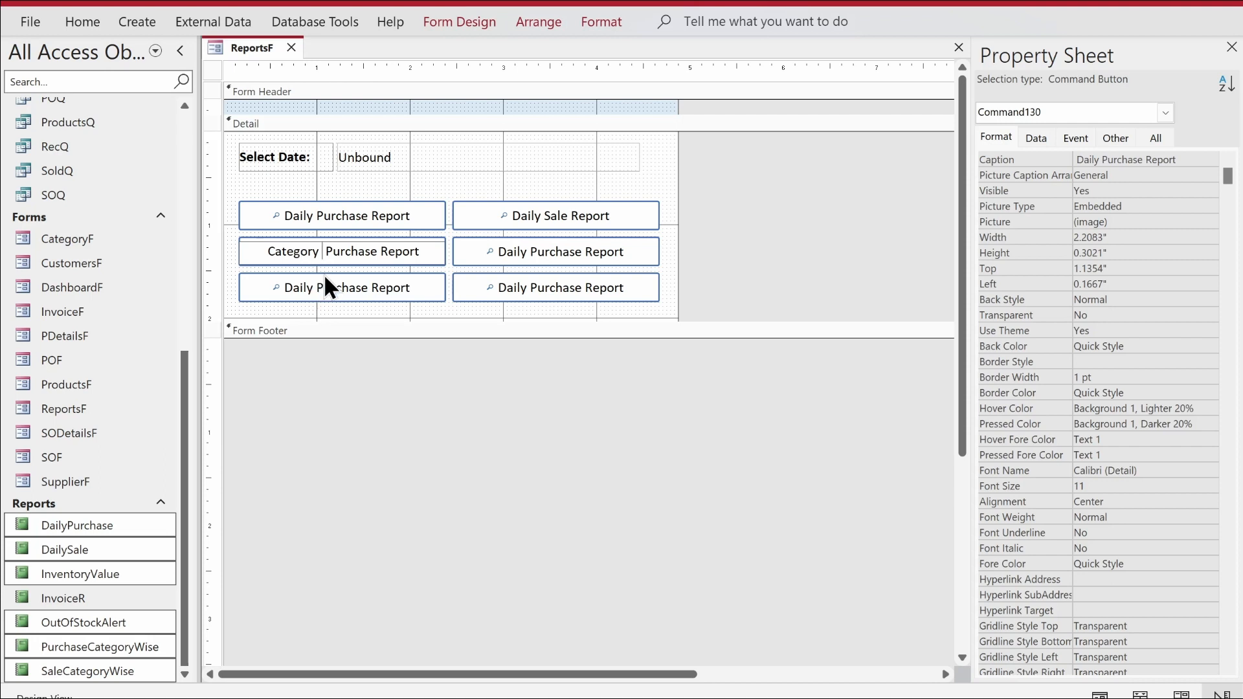
{"action": "key", "text": "ctrl+BackSpace"}
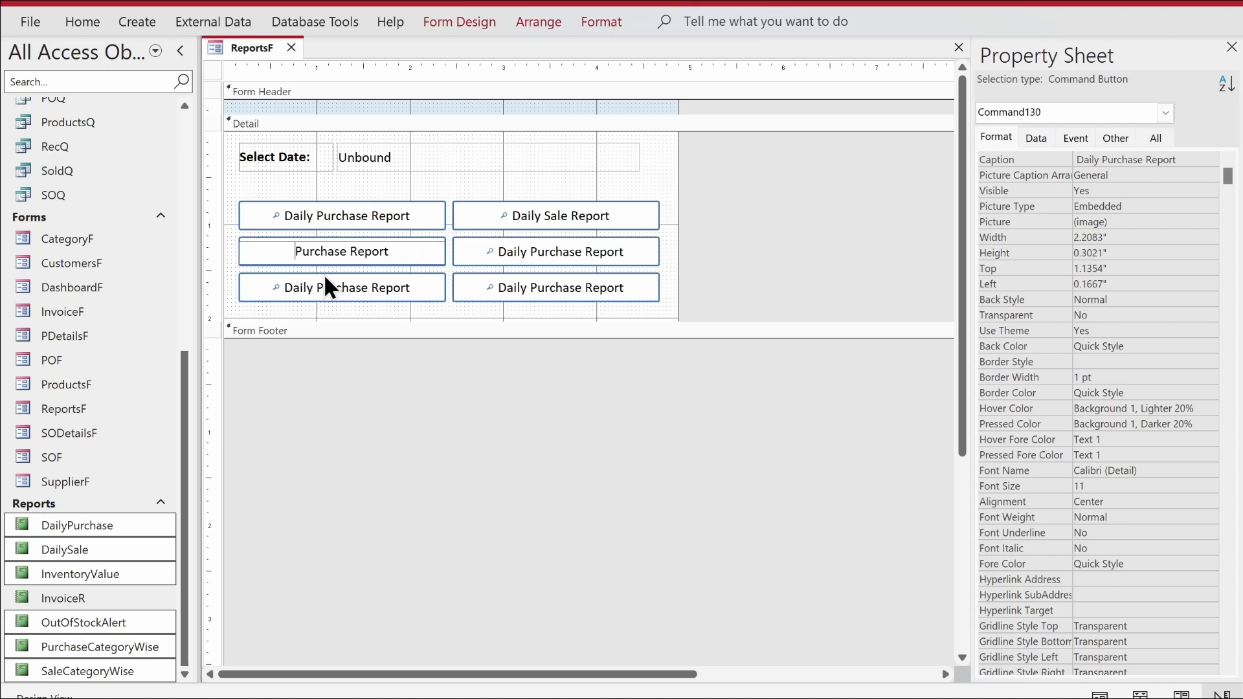
{"action": "type", "text": "Category Wi"}
{"action": "type", "text": "se"}
{"action": "key", "text": "Return"}
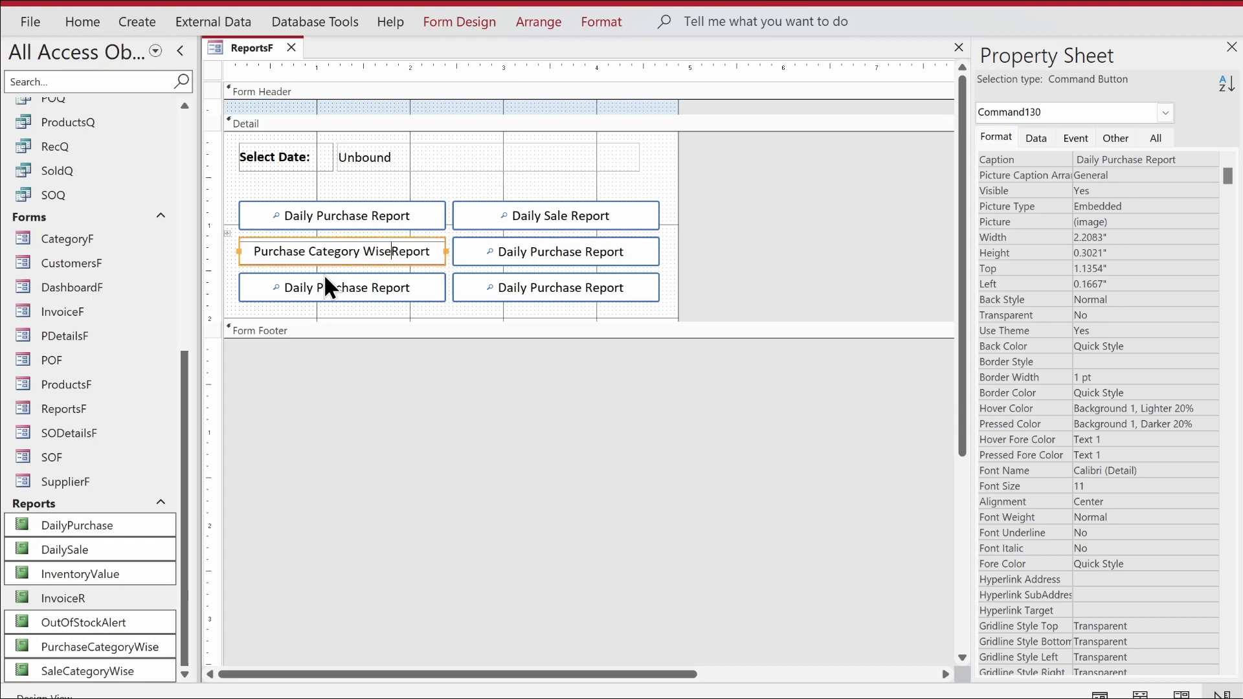
{"action": "left_click", "coordinate": [419, 254]}
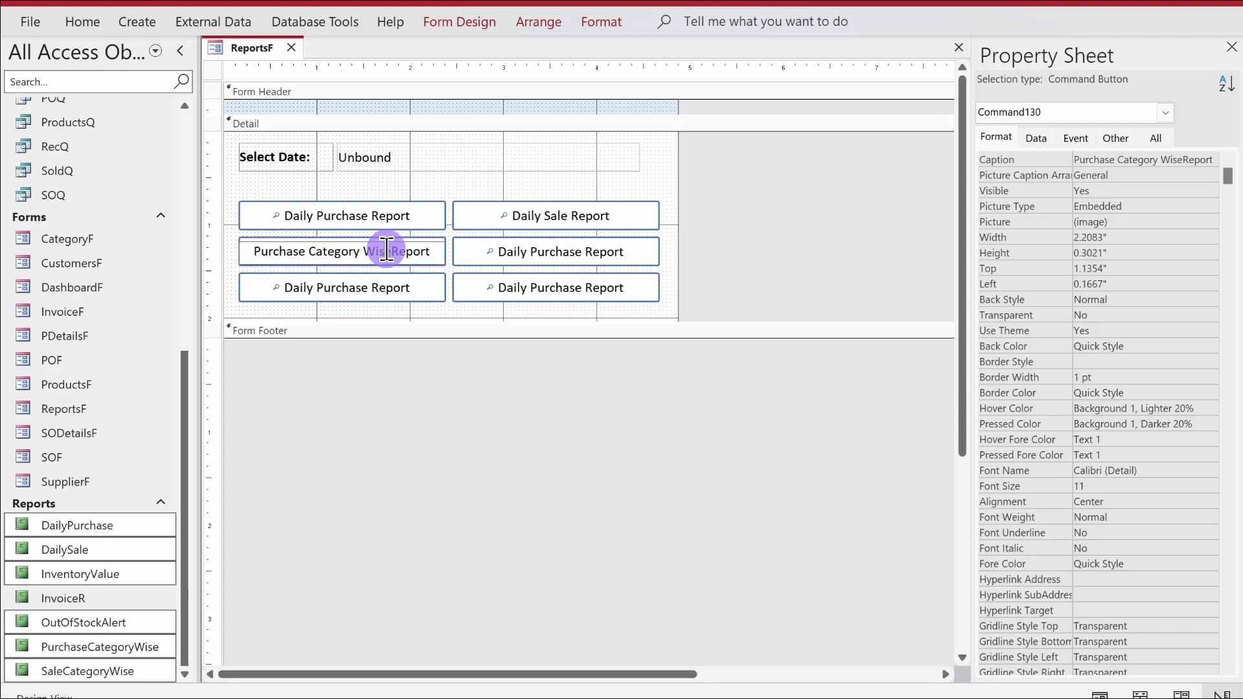
{"action": "left_click", "coordinate": [503, 395]}
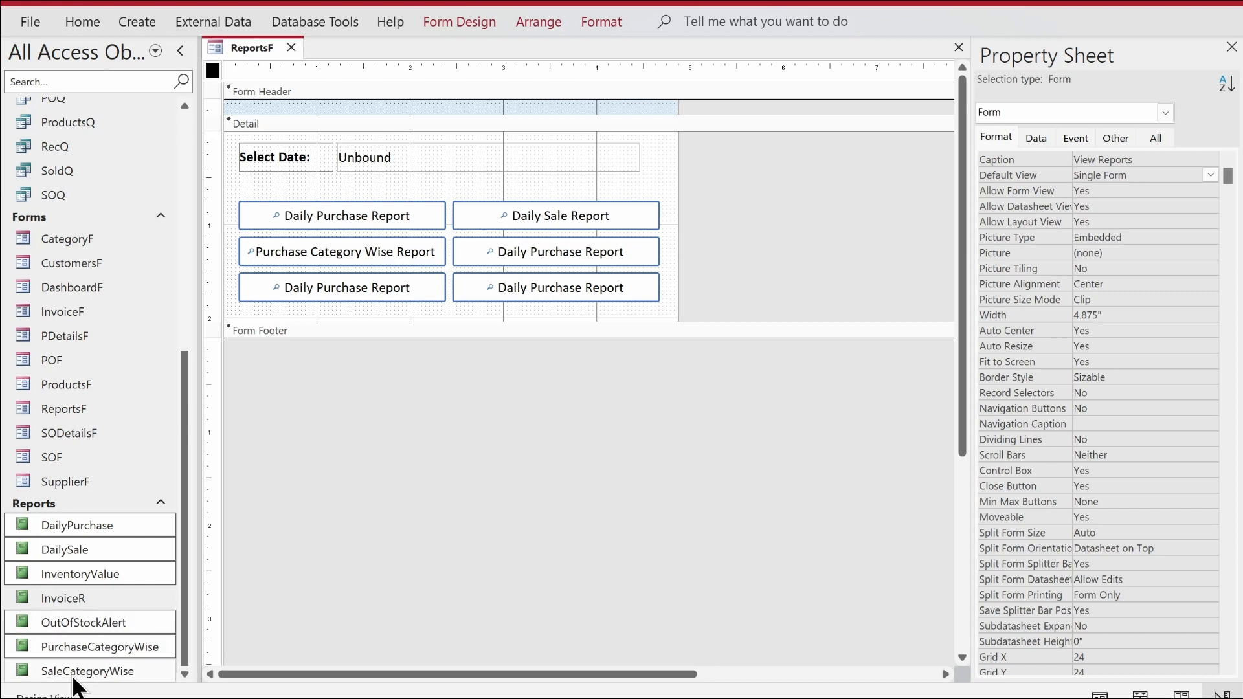
Step: Change the caption of the second-row button in the second column to "Sale Category Wise Report"
{"action": "left_click", "coordinate": [593, 253]}
{"action": "left_click", "coordinate": [583, 251]}
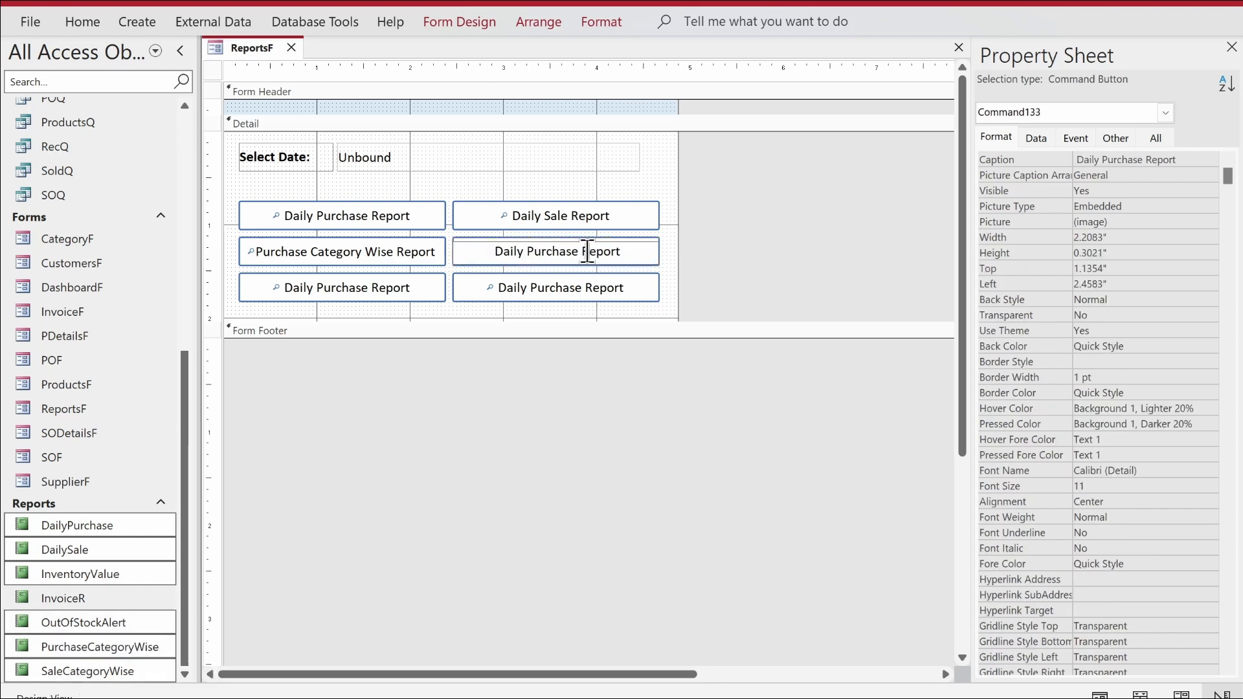
{"action": "left_click_drag", "start_coordinate": [577, 251], "coordinate": [476, 252]}
{"action": "key", "text": "BackSpace"}
{"action": "type", "text": "sale"}
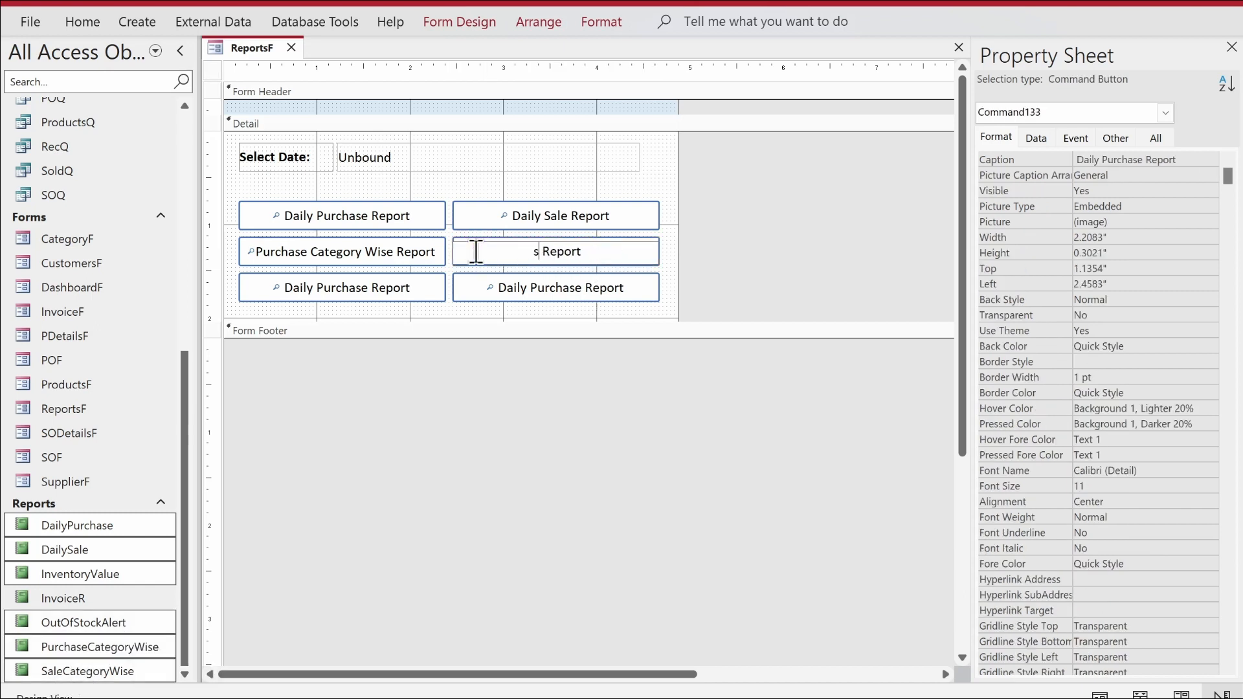
{"action": "key", "text": "BackSpace"}
{"action": "key", "text": "BackSpace"}
{"action": "key", "text": "BackSpace"}
{"action": "key", "text": "BackSpace"}
{"action": "type", "text": "Sale Cate"}
{"action": "type", "text": "gory Wise"}
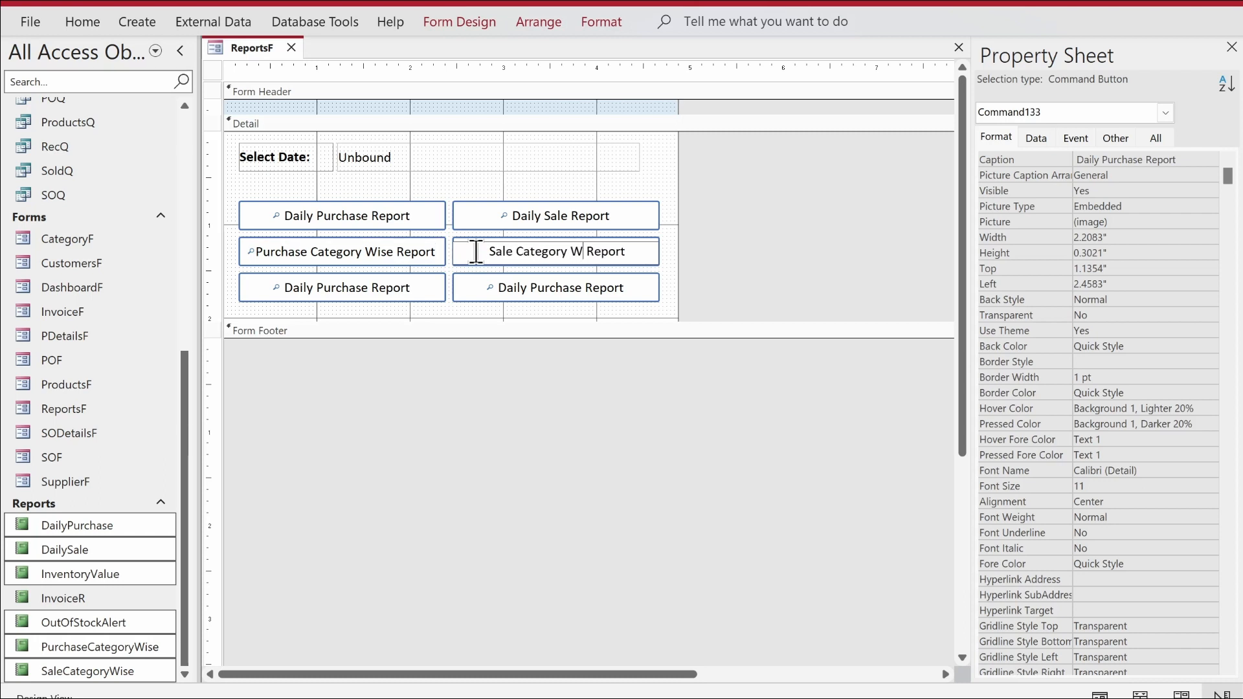
{"action": "key", "text": "Return"}
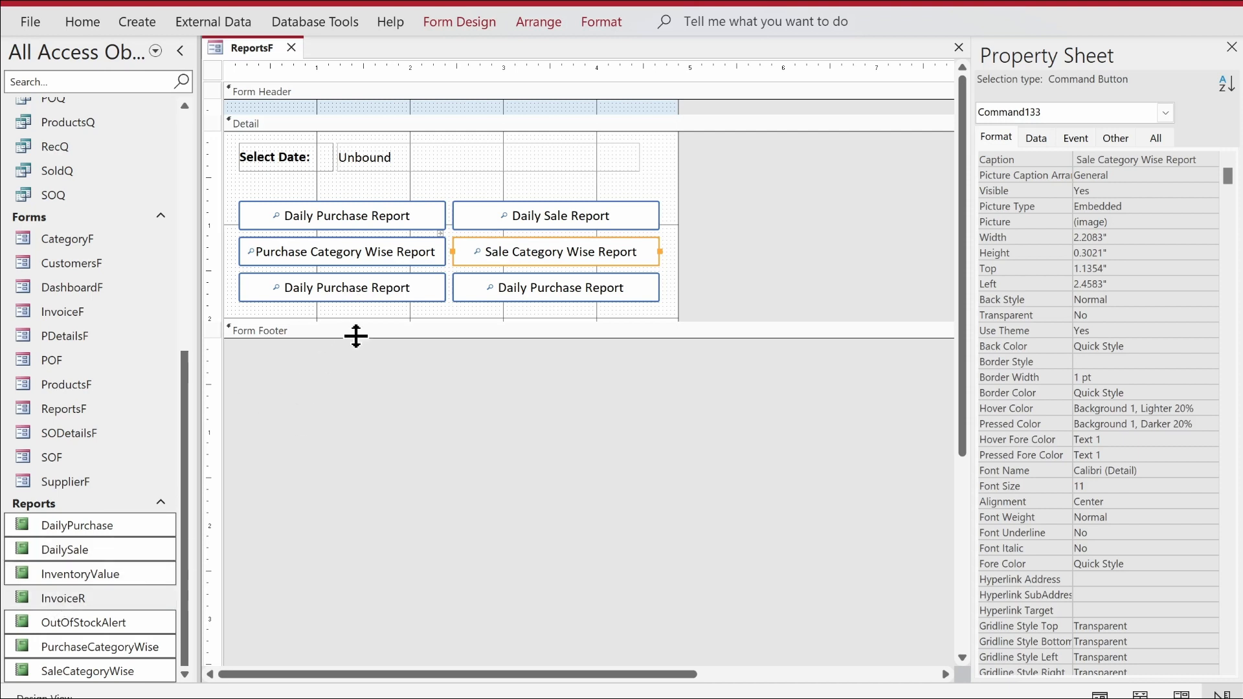
Step: Change the caption of the third-row button in the first column to "Inventory Value"
{"action": "left_click", "coordinate": [388, 292]}
{"action": "left_click", "coordinate": [368, 291]}
{"action": "left_click_drag", "start_coordinate": [406, 289], "coordinate": [279, 286]}
{"action": "type", "text": "Inventor"}
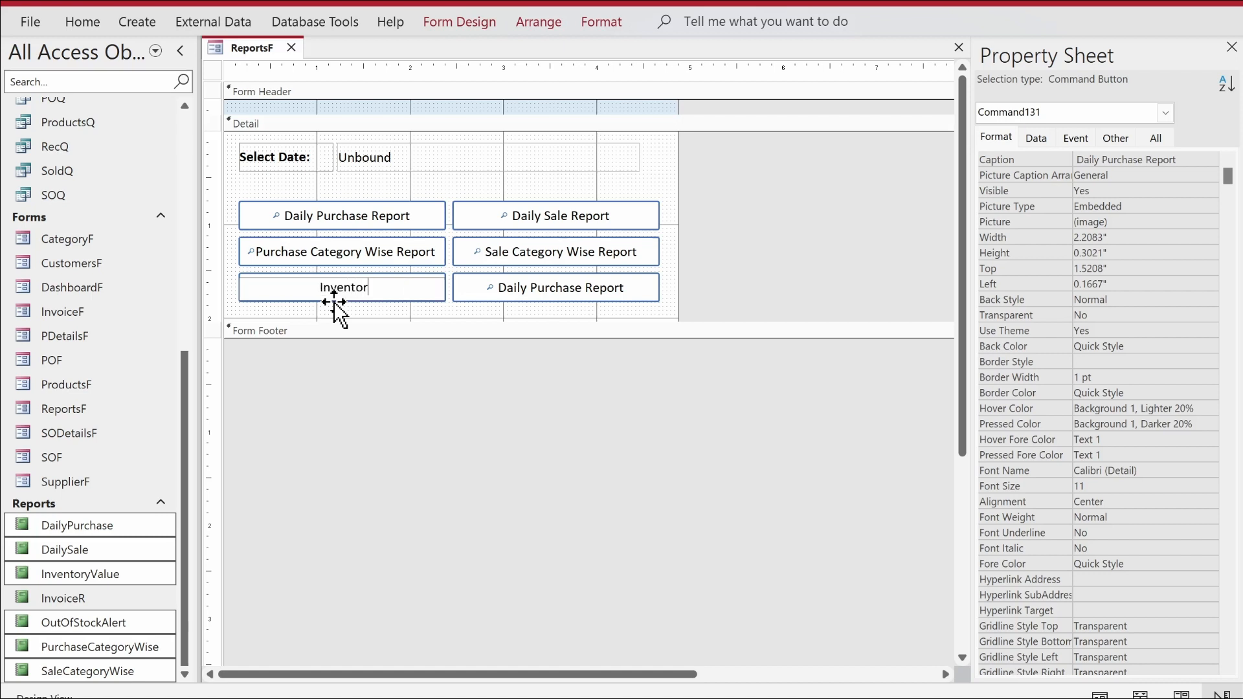
{"action": "type", "text": "y Value"}
{"action": "key", "text": "Return"}
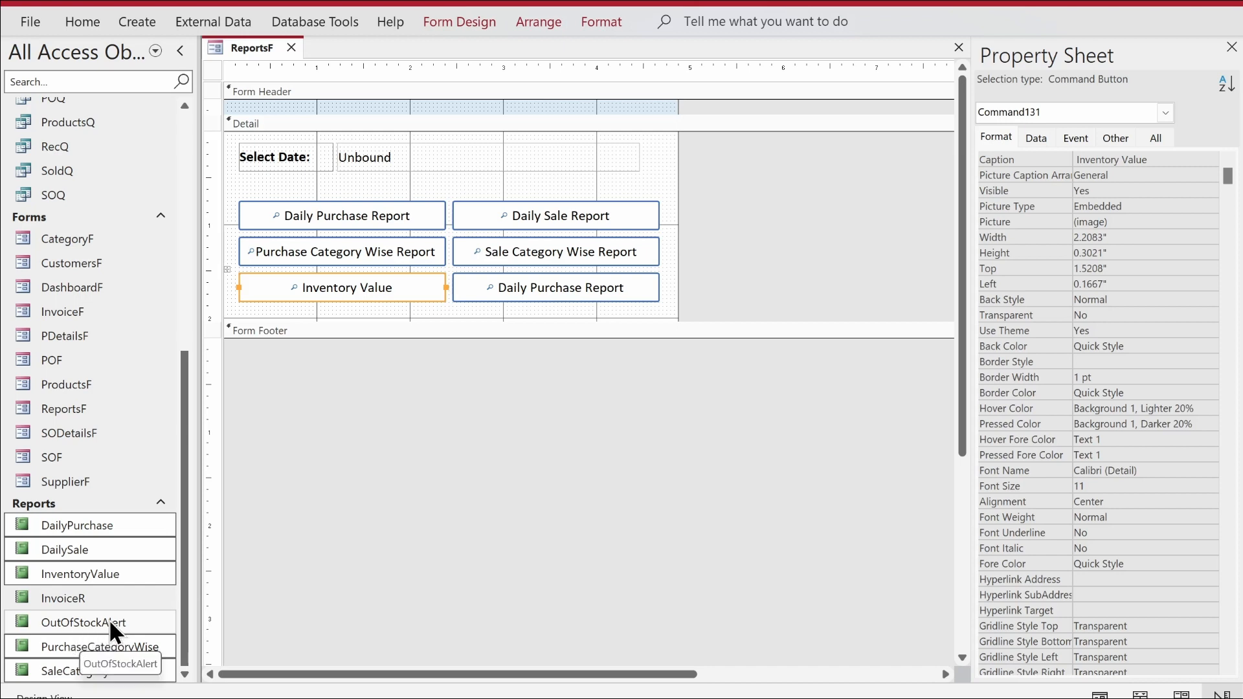
Step: Change the caption of the third-row button in the second column to "Out of Stock Alert"
{"action": "left_click", "coordinate": [608, 291]}
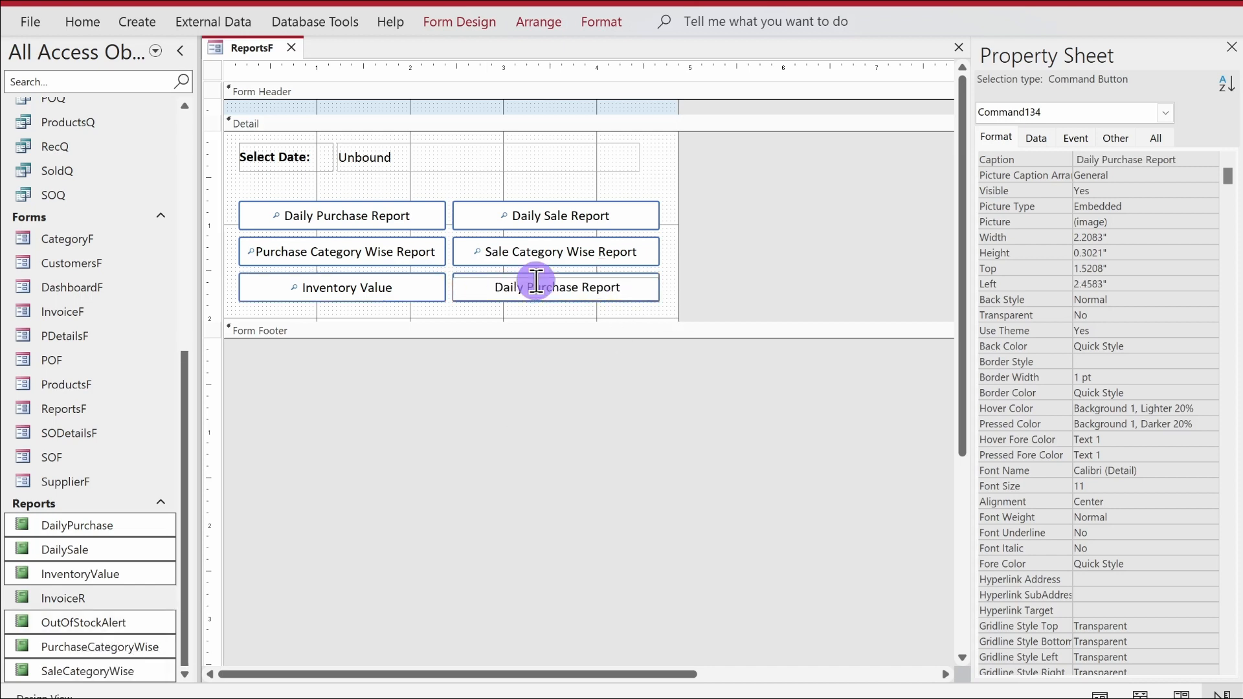
{"action": "left_click_drag", "start_coordinate": [620, 287], "coordinate": [497, 286]}
{"action": "type", "text": "O"}
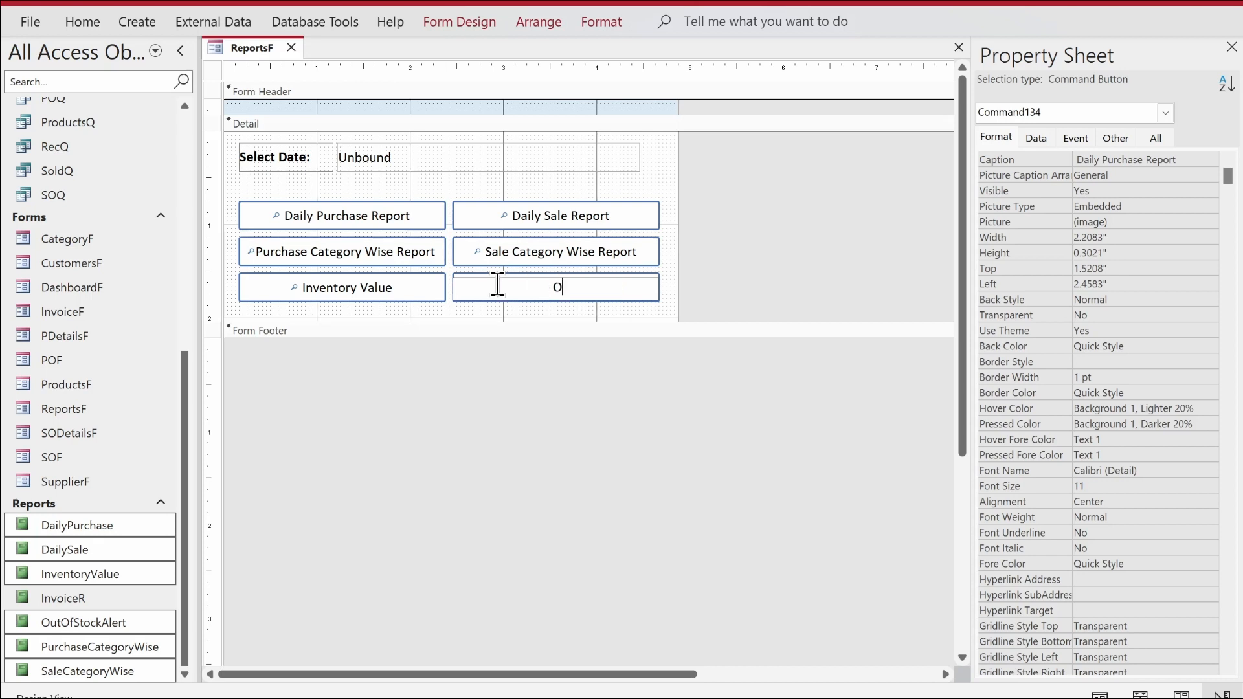
{"action": "type", "text": "ut of Stock Alert"}
{"action": "key", "text": "Return"}
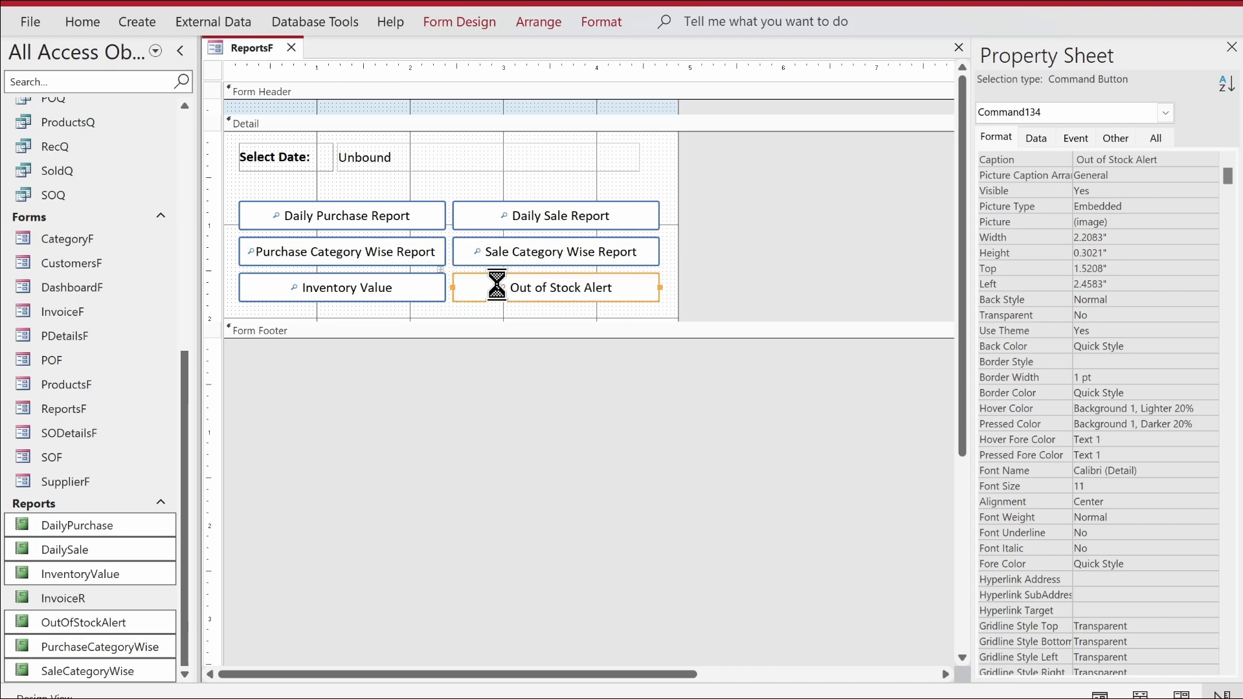
Step: Name the Daily Sale Report button btnDailySale
{"action": "left_click", "coordinate": [529, 222]}
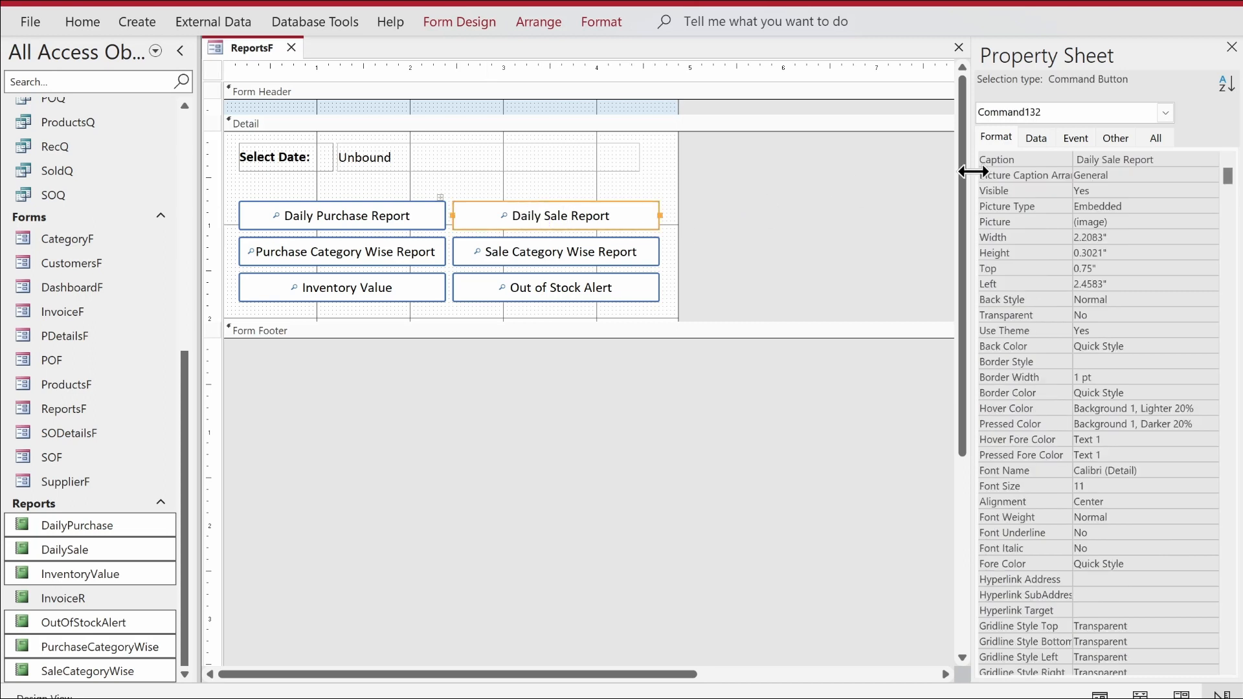
{"action": "left_click", "coordinate": [340, 224]}
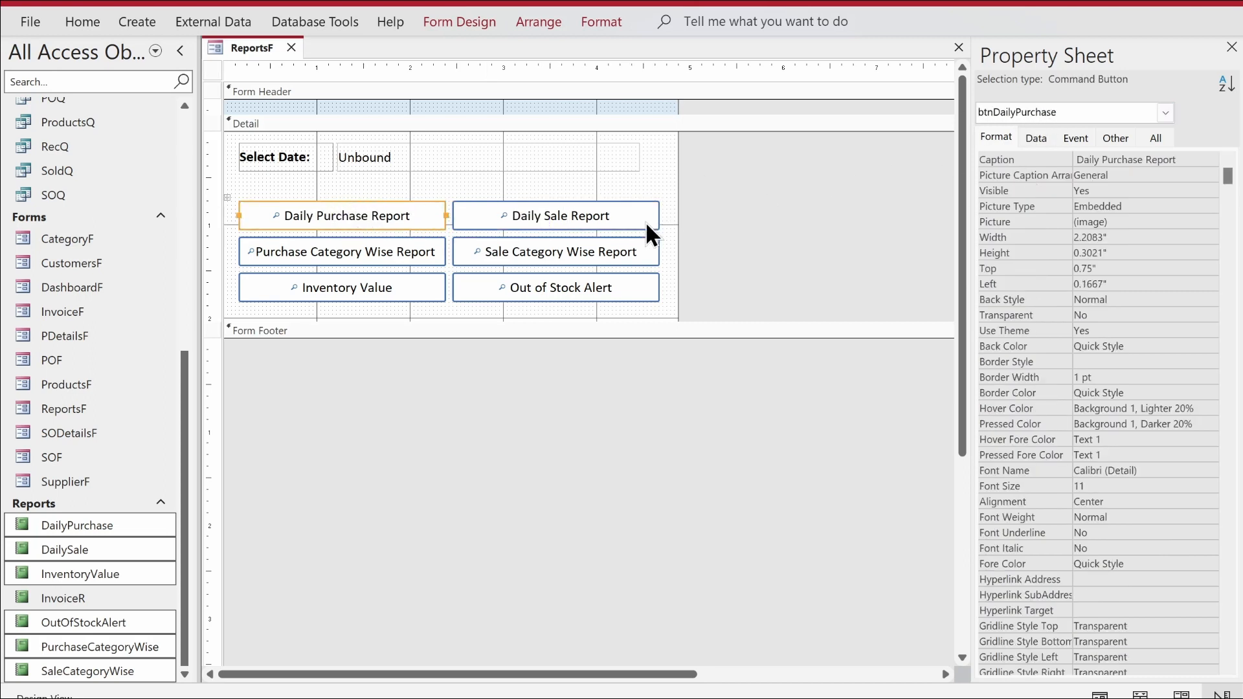
{"action": "left_click", "coordinate": [589, 216]}
{"action": "left_click", "coordinate": [1115, 138]}
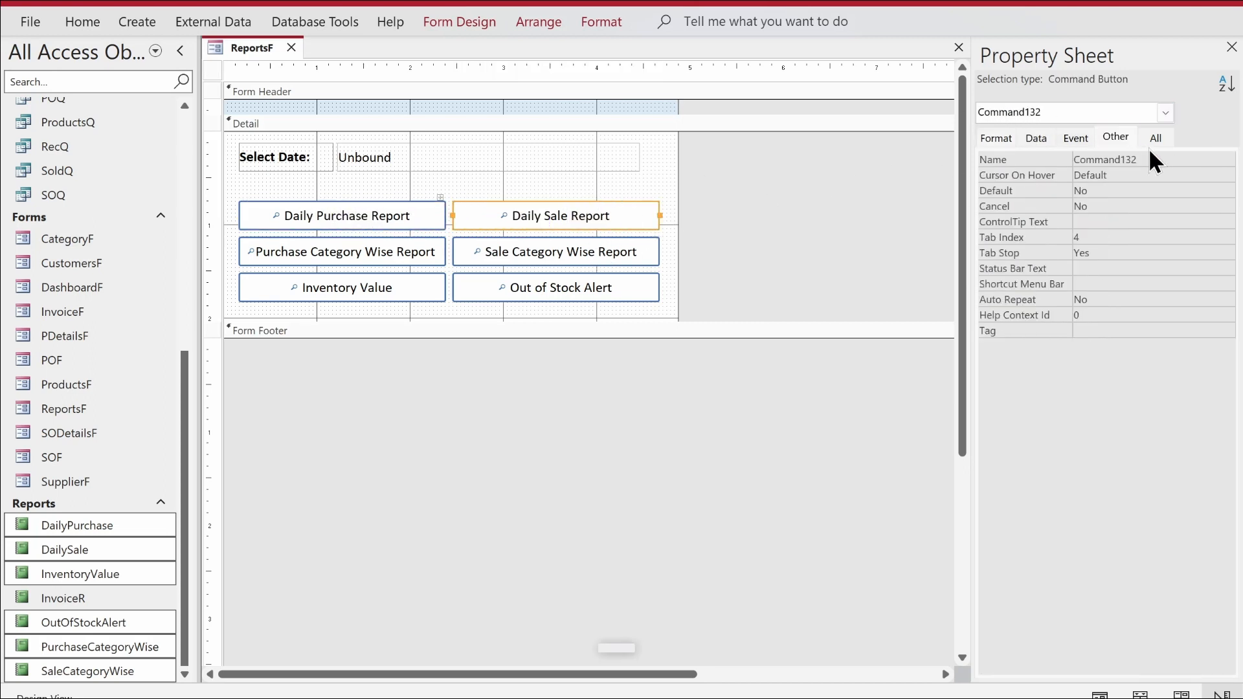
{"action": "left_click", "coordinate": [1018, 156]}
{"action": "type", "text": "btnDa"}
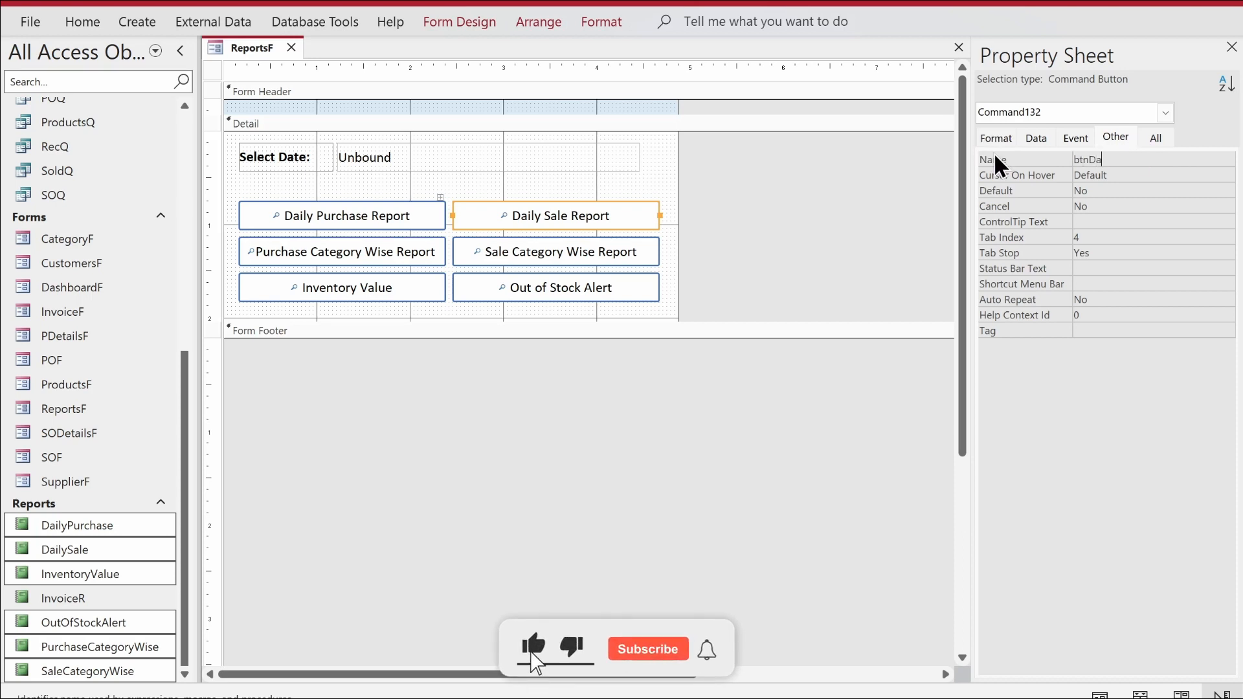
{"action": "type", "text": "ilySale"}
{"action": "key", "text": "Return"}
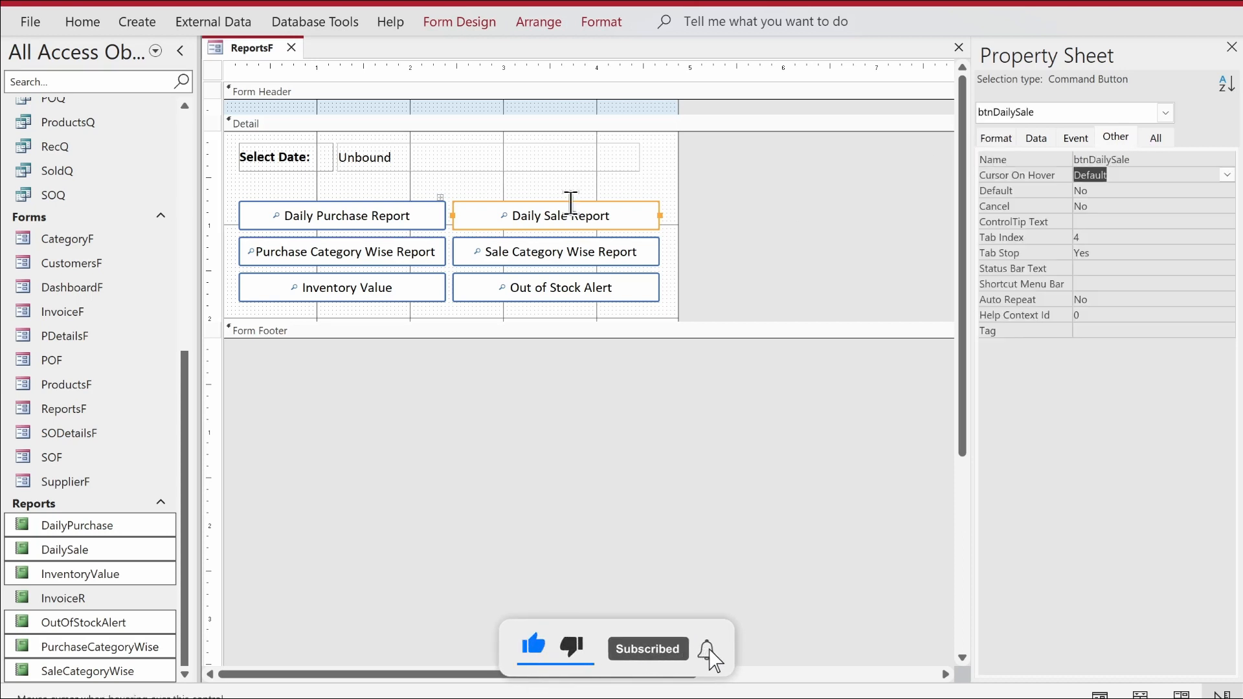
Step: Name the Purchase Category Wise Report button PurchaseCategory
{"action": "left_click", "coordinate": [364, 259]}
{"action": "double_click", "coordinate": [1110, 160]}
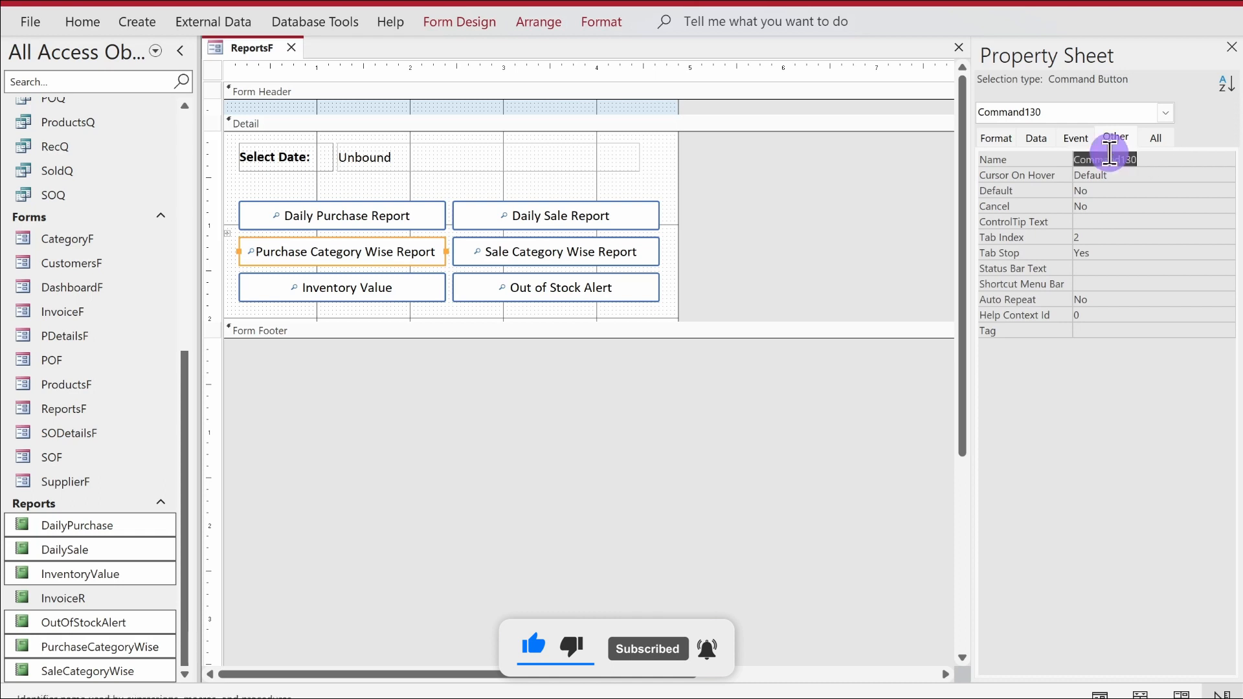
{"action": "type", "text": "Pu"}
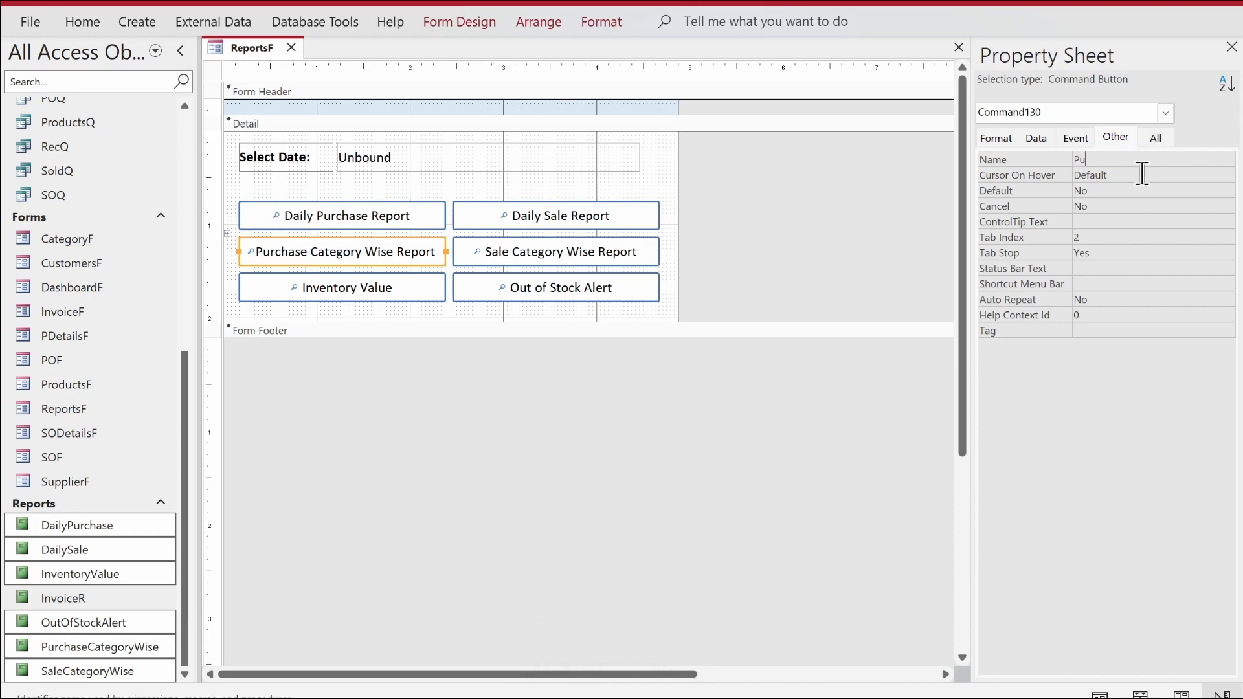
{"action": "type", "text": "rchaseCategory"}
{"action": "key", "text": "Return"}
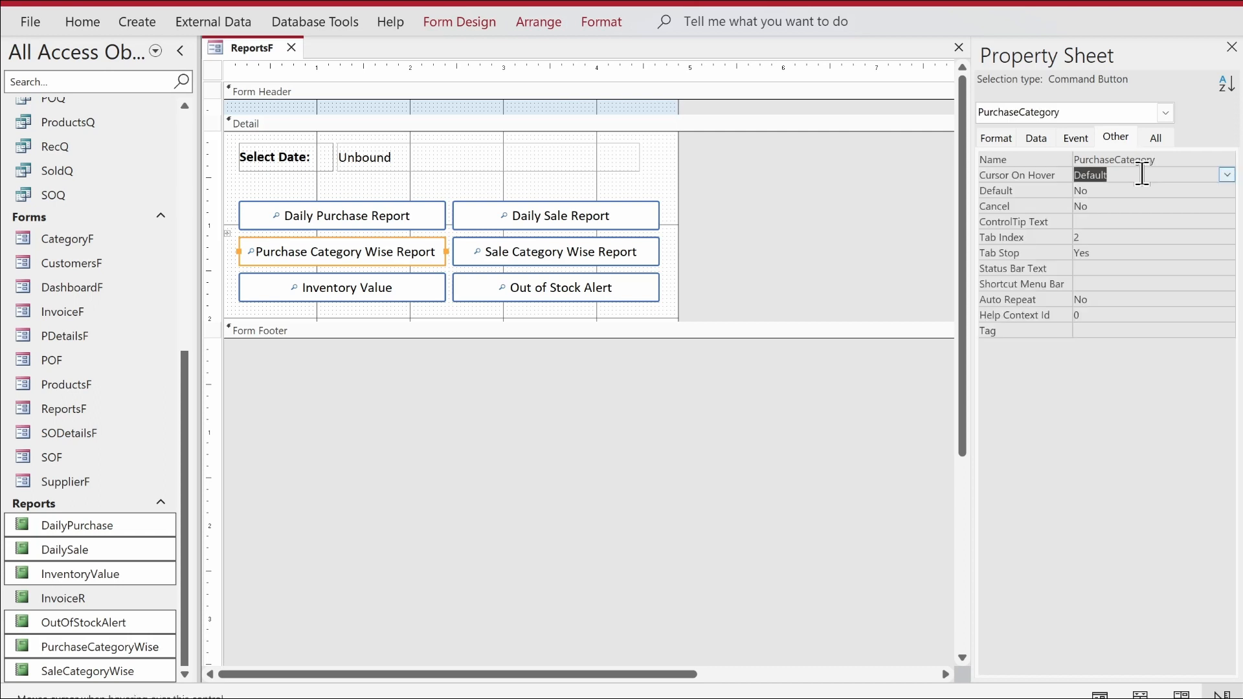
Step: Name the Sale Category Wise Report button SaleCategoryWise
{"action": "left_click", "coordinate": [590, 259]}
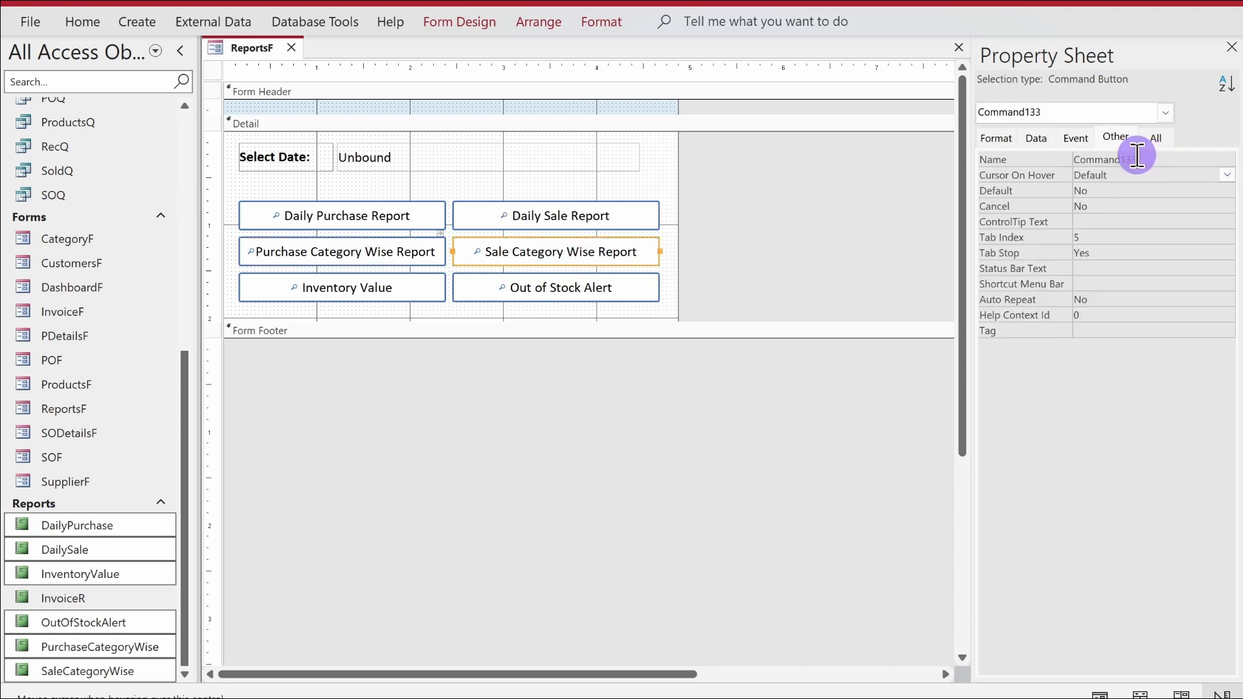
{"action": "left_click", "coordinate": [1014, 159]}
{"action": "type", "text": "Salecate"}
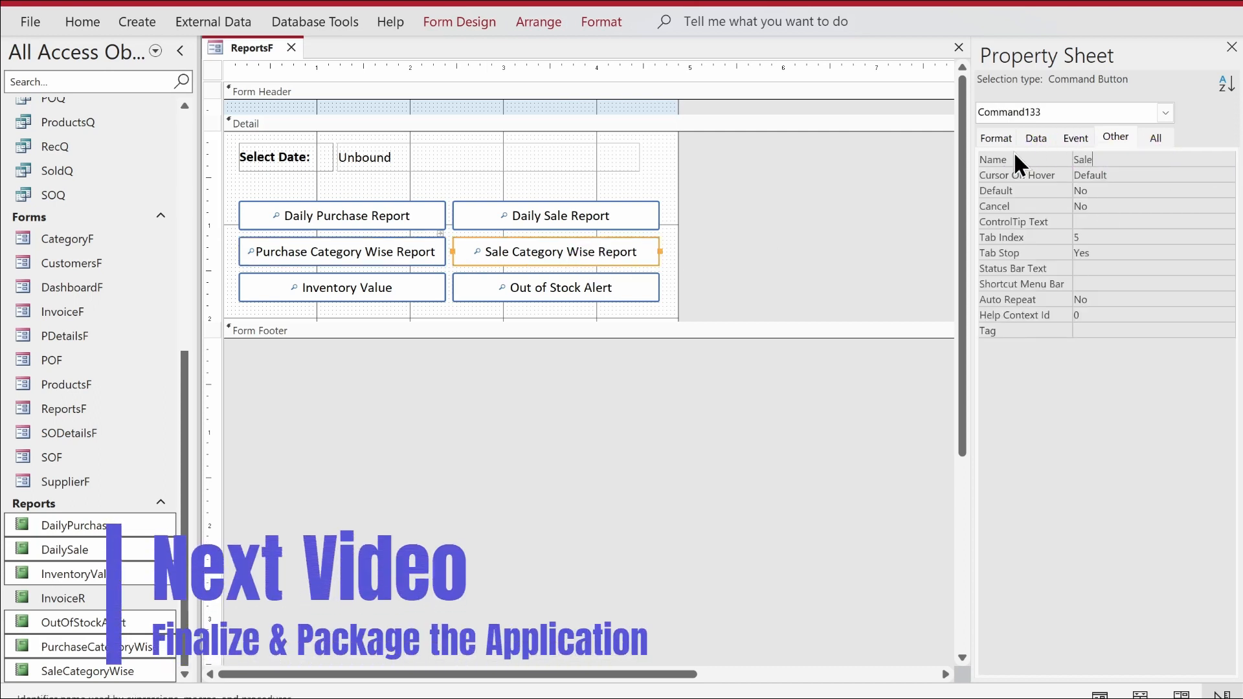
{"action": "key", "text": "BackSpace"}
{"action": "key", "text": "BackSpace"}
{"action": "key", "text": "BackSpace"}
{"action": "key", "text": "BackSpace"}
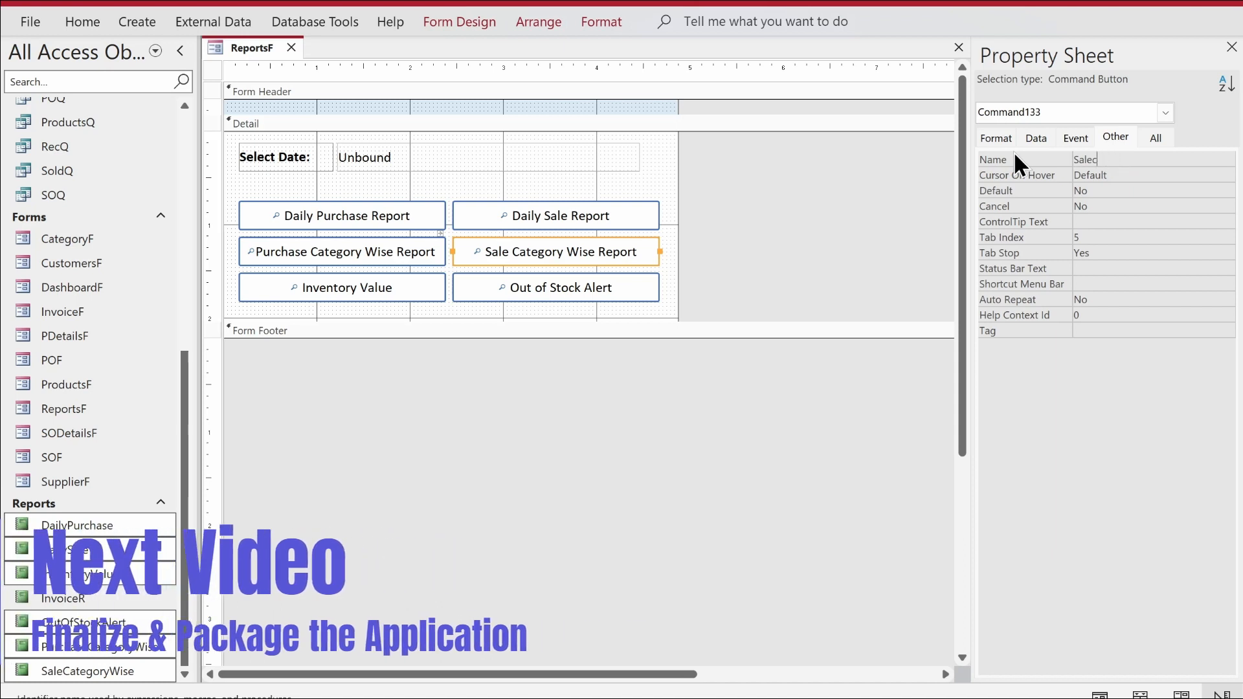
{"action": "type", "text": "CategoryWise"}
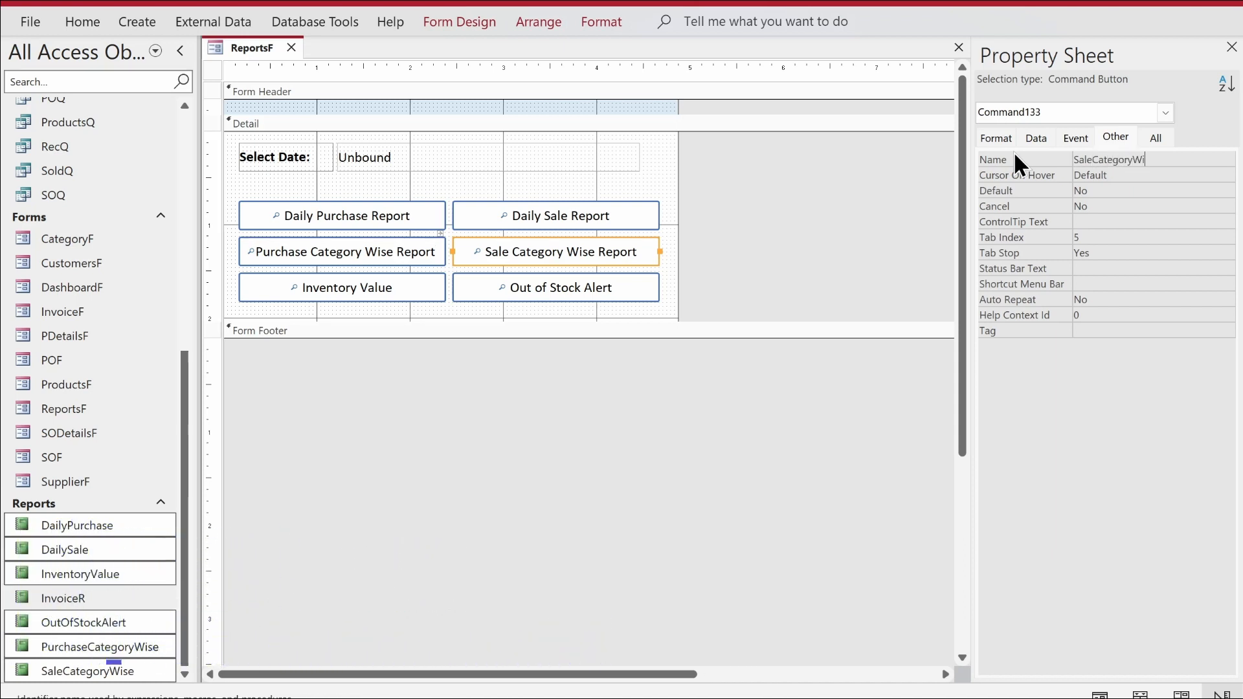
{"action": "key", "text": "Return"}
Step: Name the Inventory Value button btnInventoryValue
{"action": "left_click", "coordinate": [364, 282]}
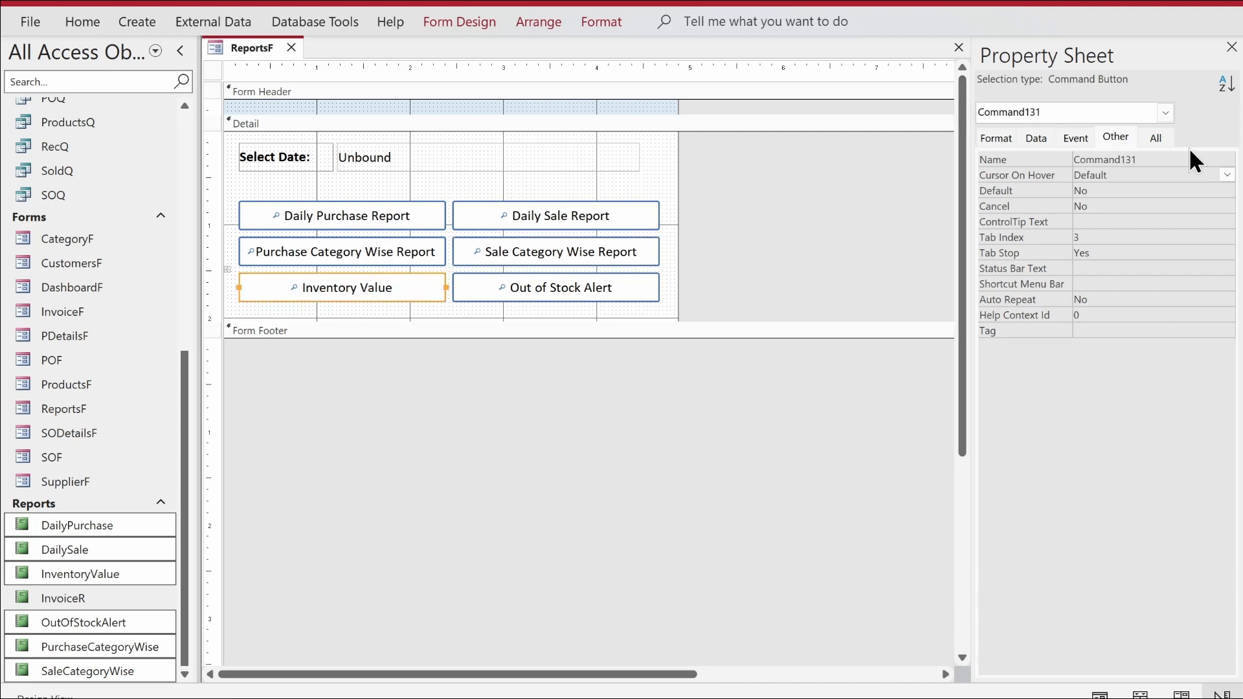
{"action": "double_click", "coordinate": [1137, 158]}
{"action": "type", "text": "btnInV"}
{"action": "key", "text": "BackSpace"}
{"action": "type", "text": "ventoryValue"}
{"action": "key", "text": "Return"}
Step: Name the Out of Stock Alert button btnStockOut
{"action": "left_click", "coordinate": [533, 297]}
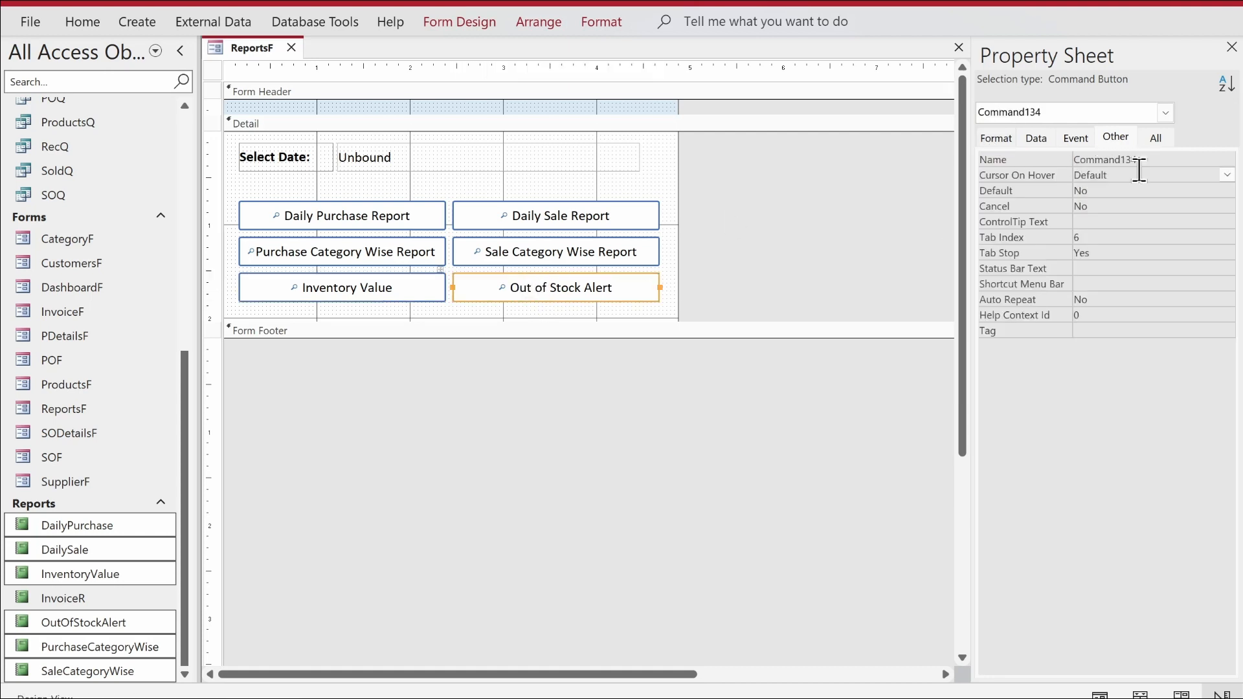
{"action": "double_click", "coordinate": [1094, 159]}
{"action": "type", "text": "btnSt"}
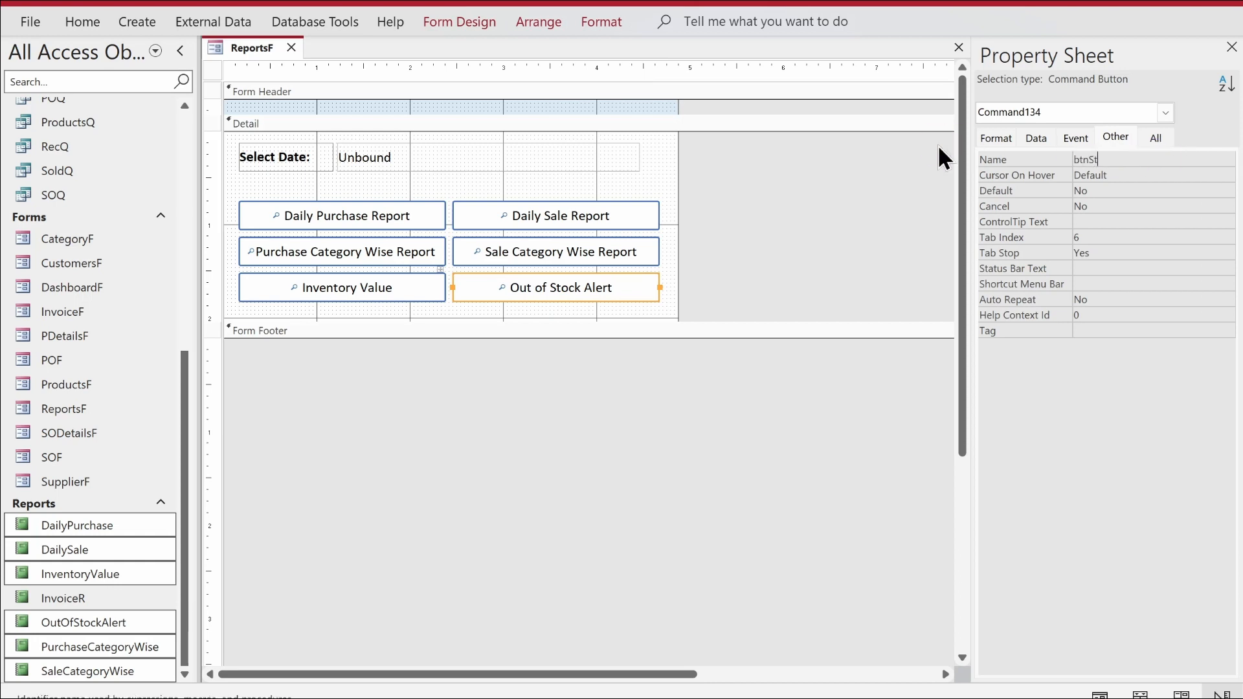
{"action": "type", "text": "ockOut"}
{"action": "key", "text": "Return"}
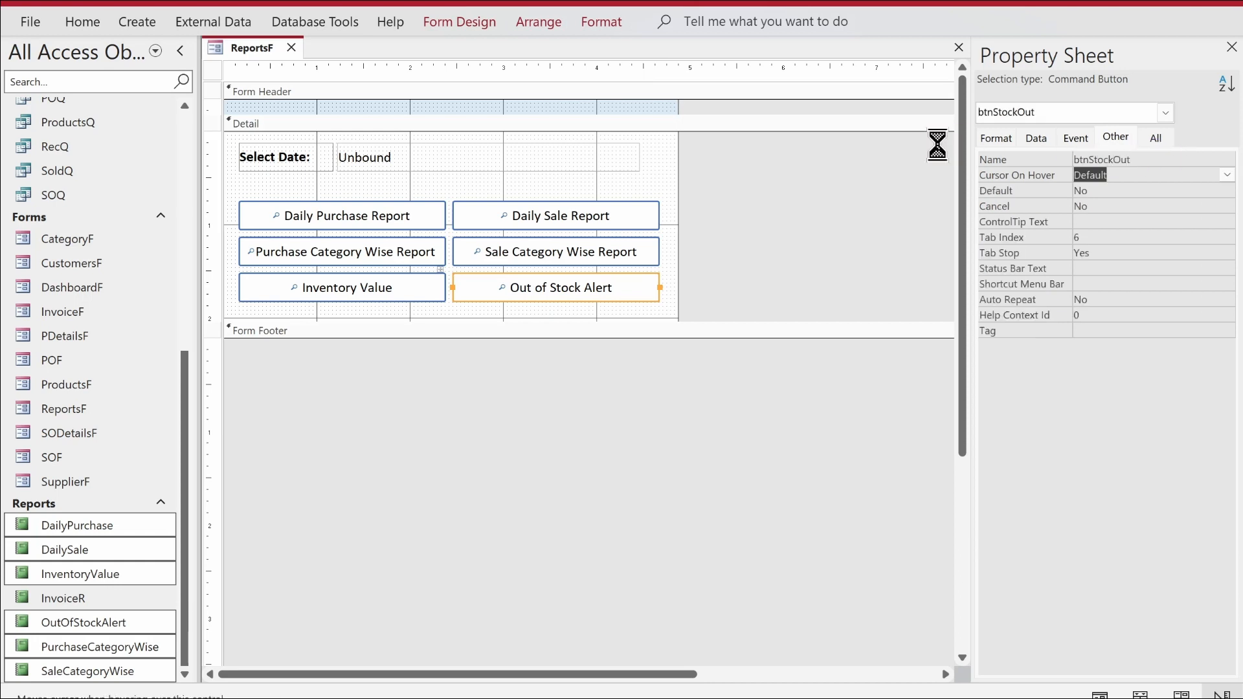
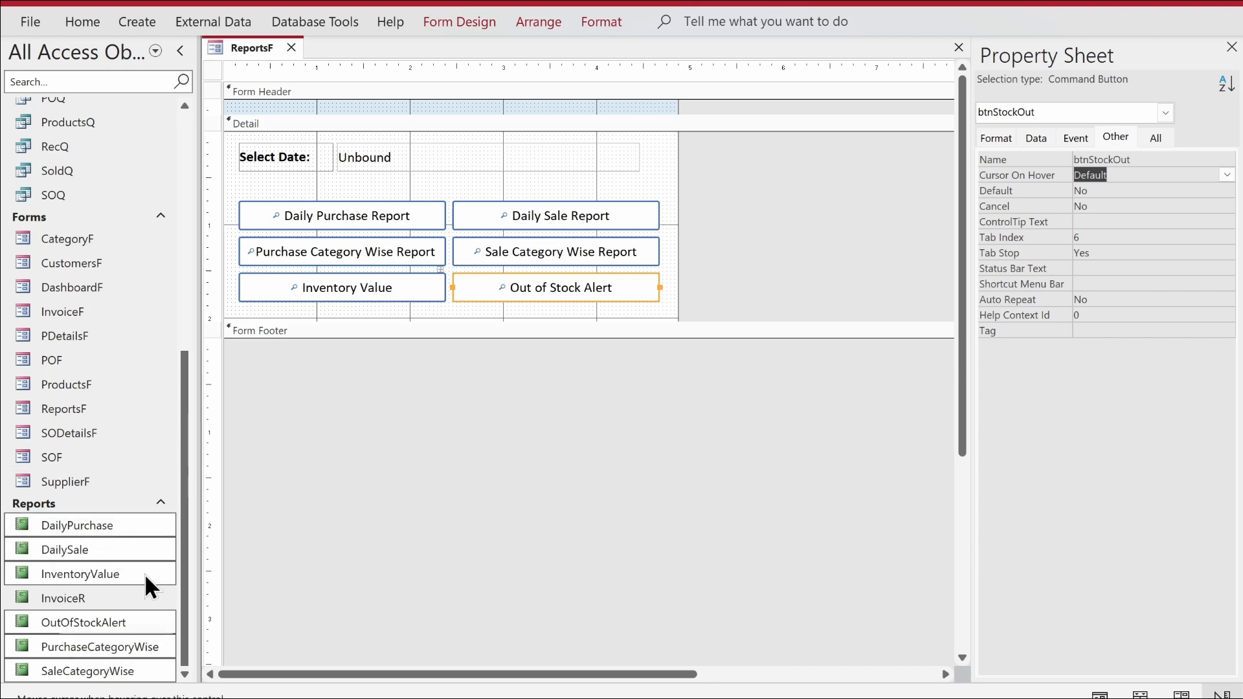
Step: Run the DailyPurchase report to check its date parameter, cancel it, and check the name of the form's date text box
{"action": "left_click", "coordinate": [420, 220]}
{"action": "left_click", "coordinate": [389, 510]}
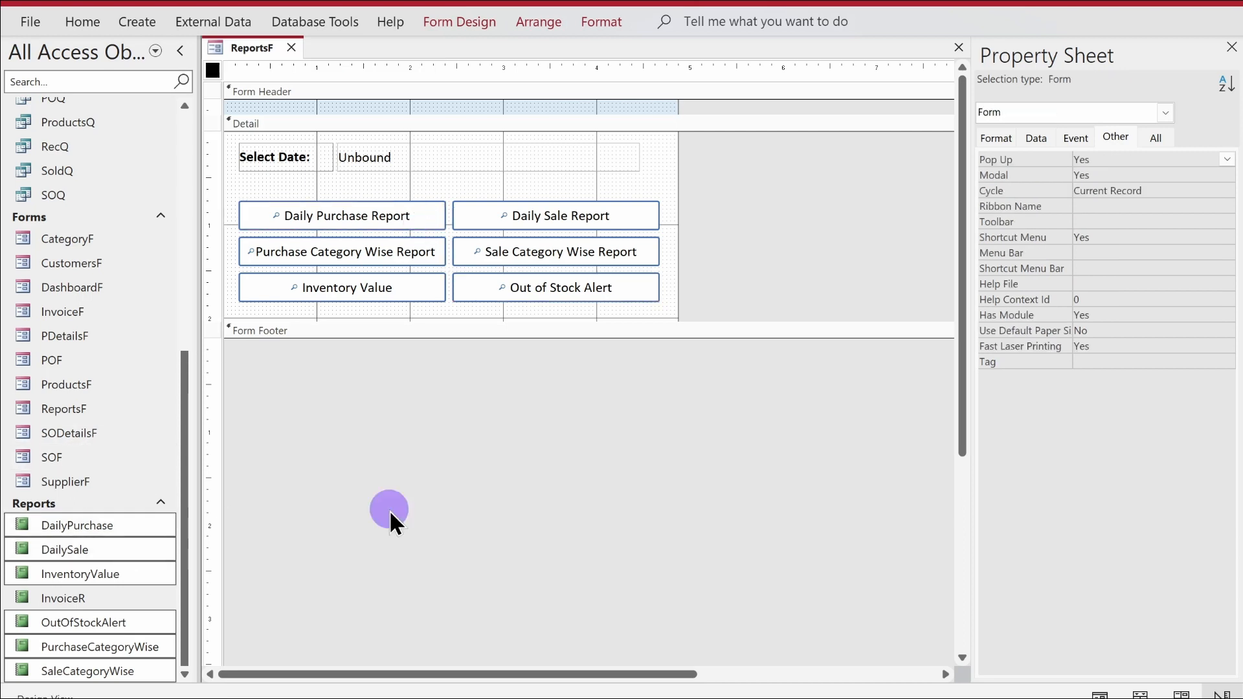
{"action": "double_click", "coordinate": [68, 524]}
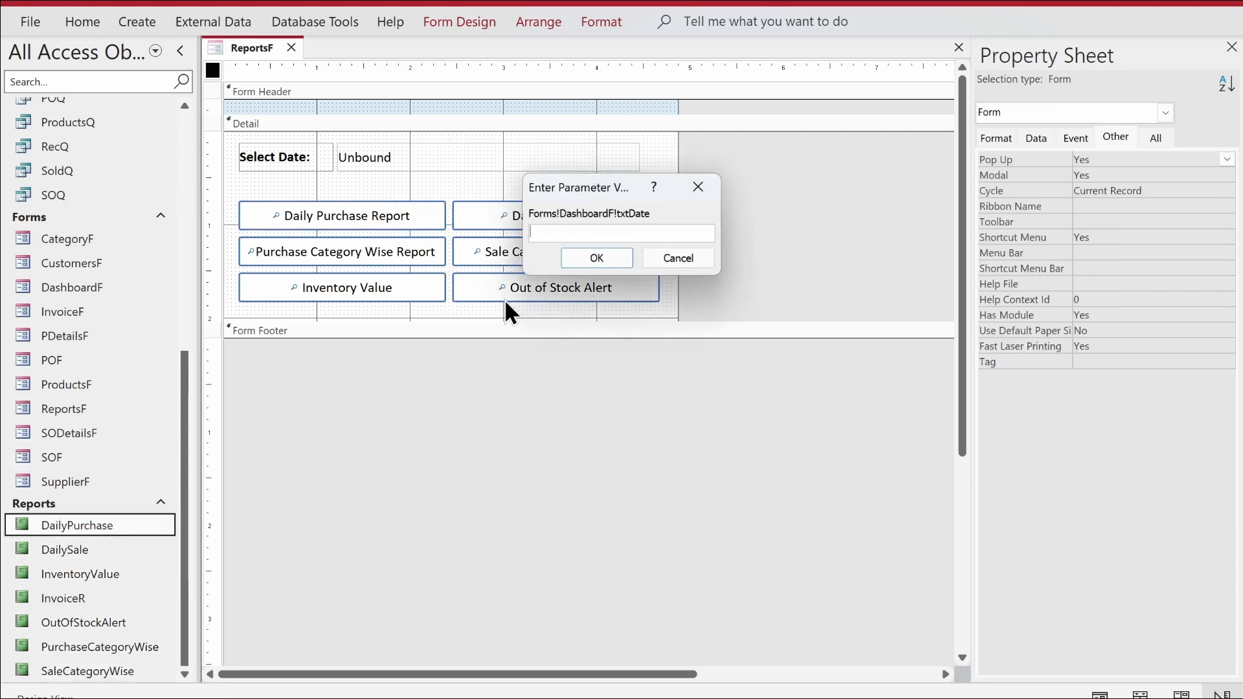
{"action": "left_click", "coordinate": [670, 259]}
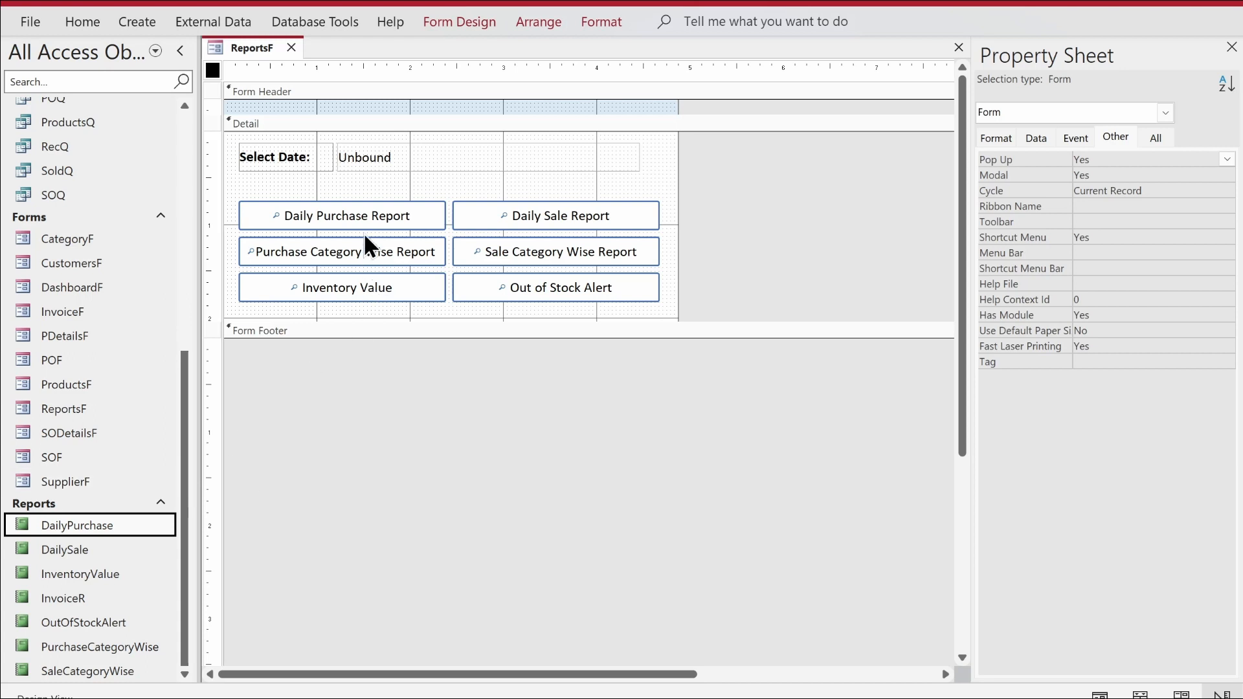
{"action": "left_click", "coordinate": [390, 149]}
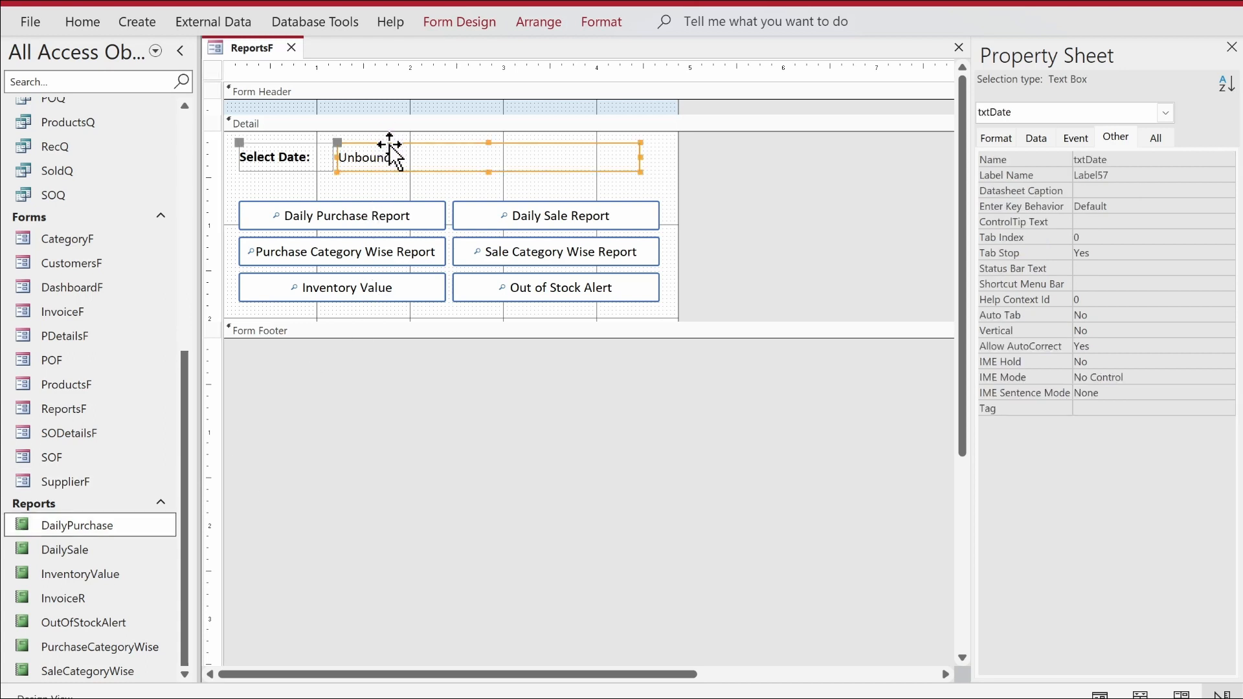
Step: Create an On Click event procedure for the Daily Purchase Report button with the Code Builder
{"action": "left_click", "coordinate": [352, 223]}
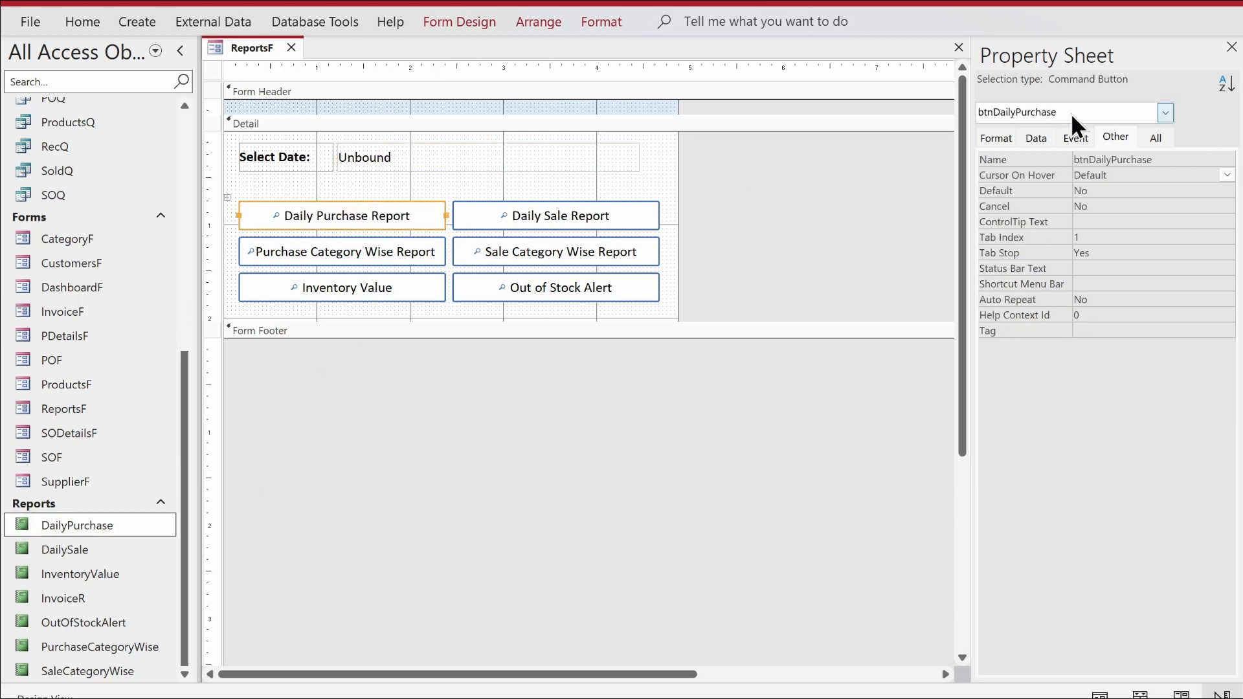
{"action": "left_click", "coordinate": [1078, 137]}
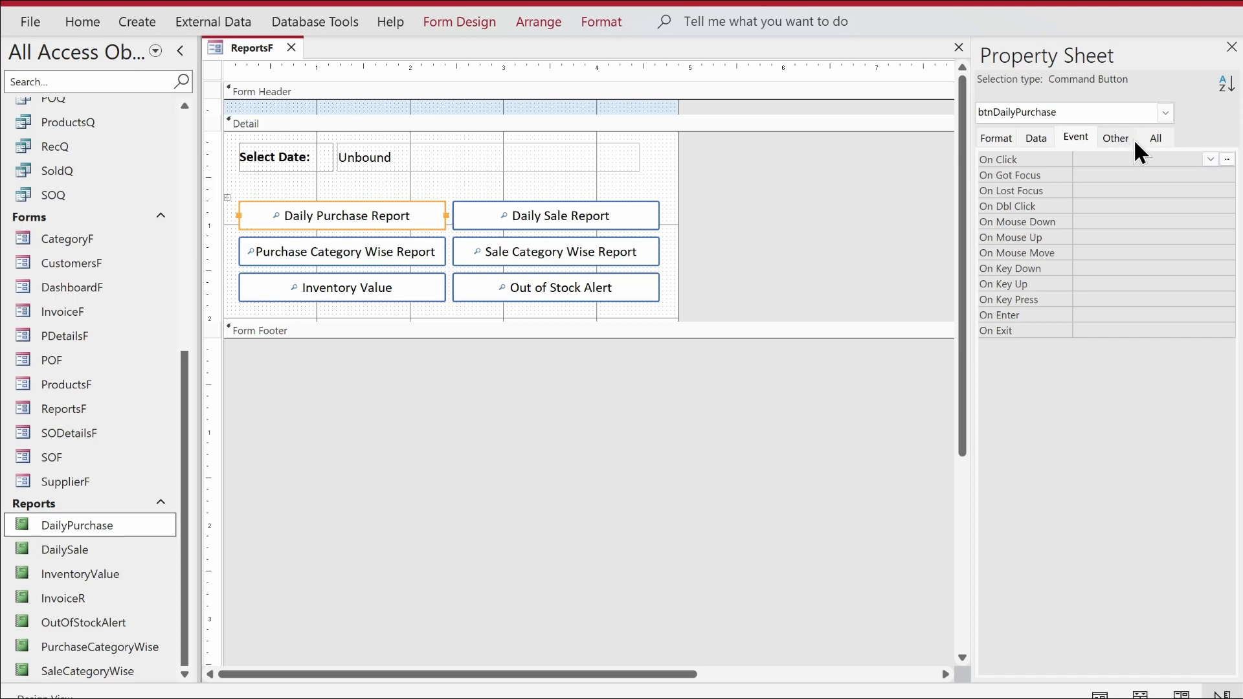
{"action": "left_click", "coordinate": [1225, 156]}
{"action": "double_click", "coordinate": [563, 188]}
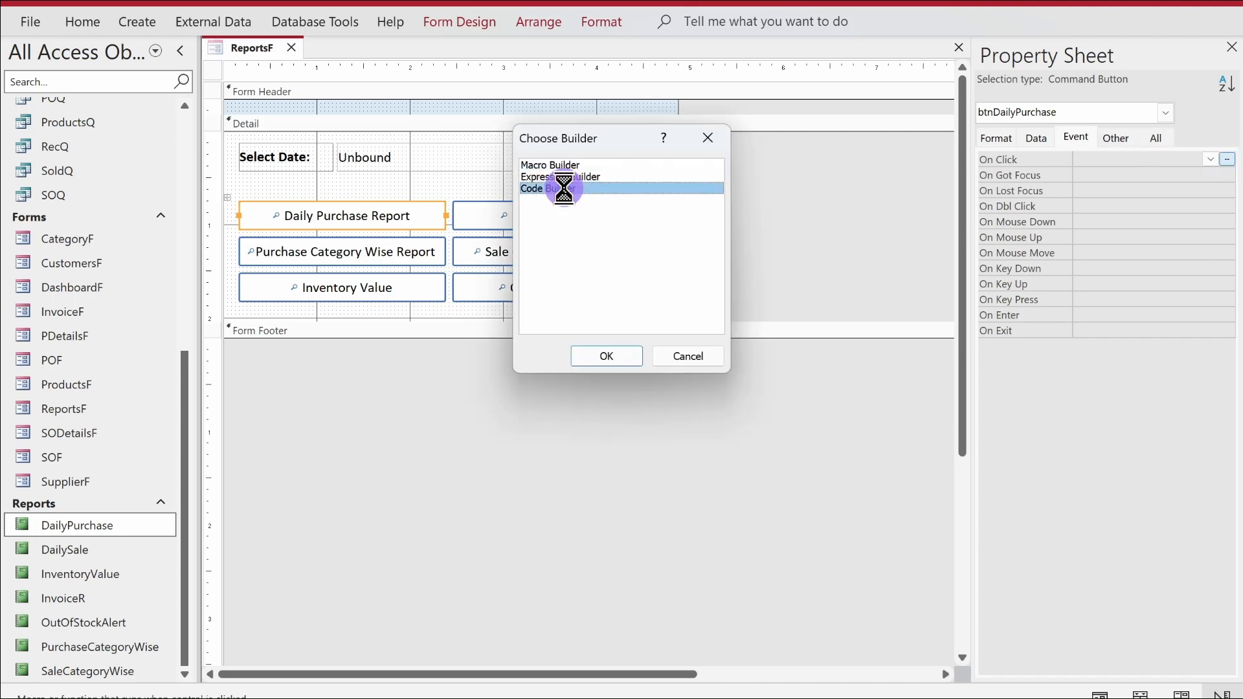
{"action": "key", "text": "Return"}
{"action": "key", "text": "Return"}
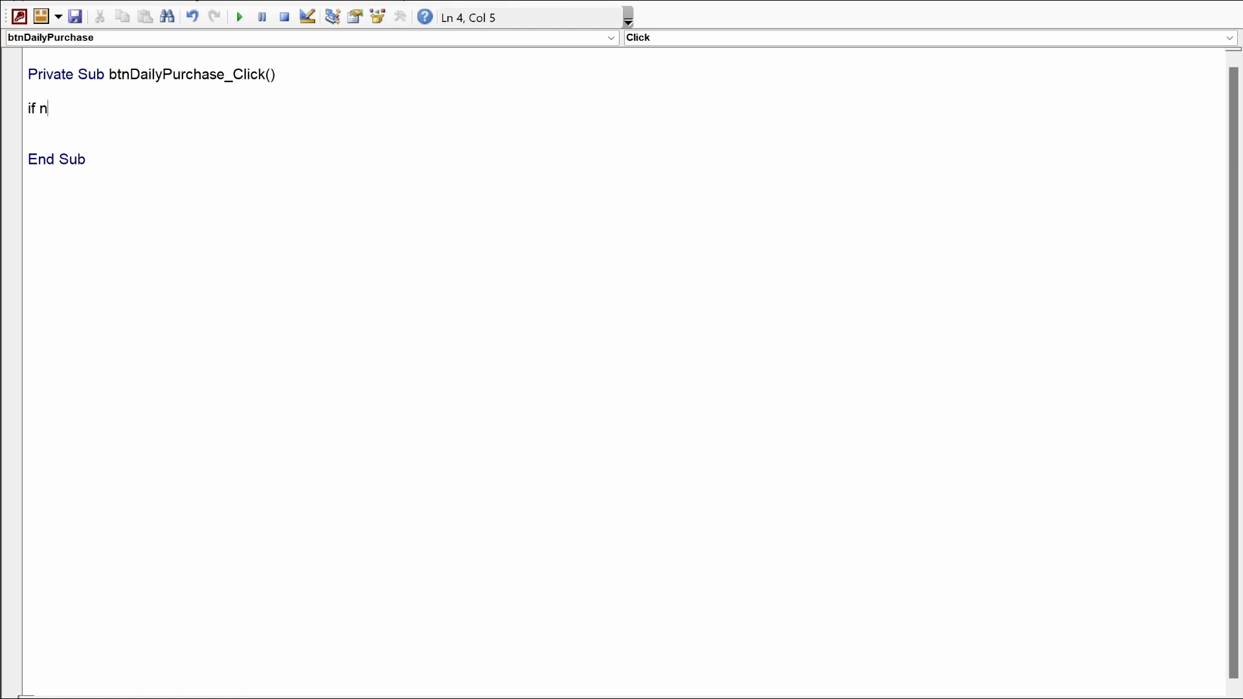
Step: Start the procedure with the condition If Nz(Me.txtDate) = "" Then, followed by DoCmd.Beep
{"action": "type", "text": "if nz(me."}
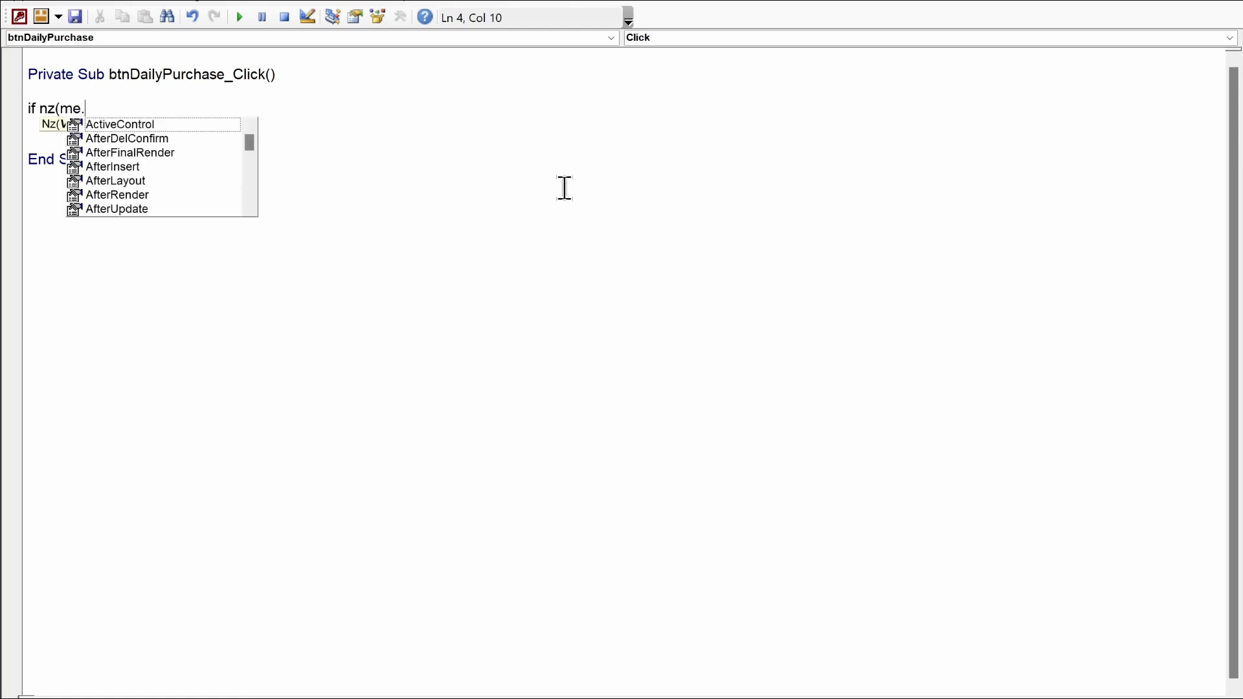
{"action": "type", "text": "txtDate) ="}
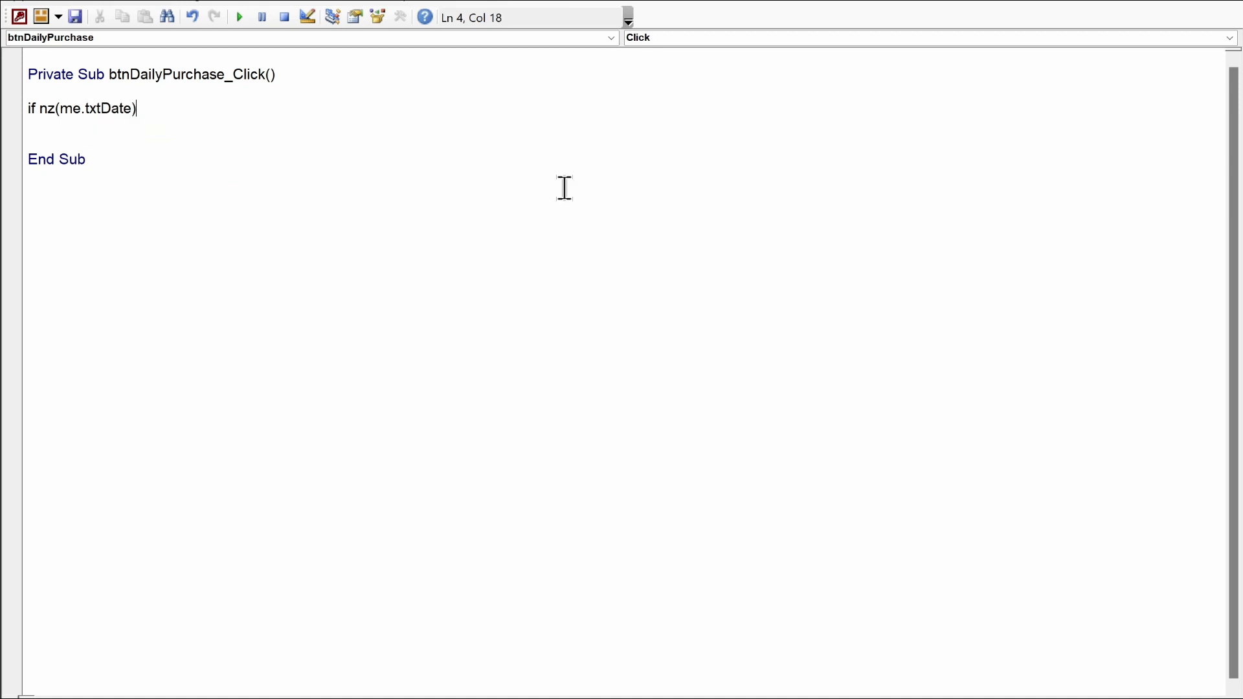
{"action": "type", "text": " \"\" then"}
{"action": "key", "text": "Return"}
{"action": "type", "text": "docmd."}
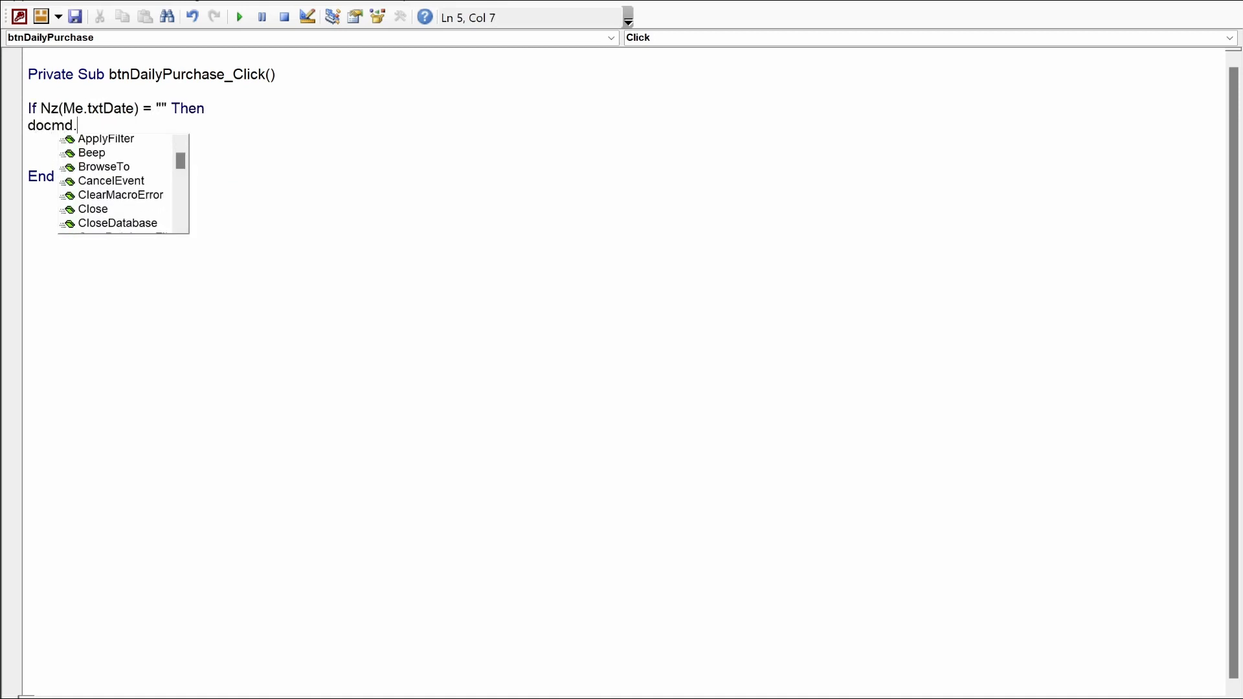
{"action": "type", "text": "b"}
{"action": "key", "text": "Return"}
Step: Add a vbCritical MsgBox reading "Please choose the date." titled "Information", followed by an Else branch with blank lines
{"action": "type", "text": "msgbox"}
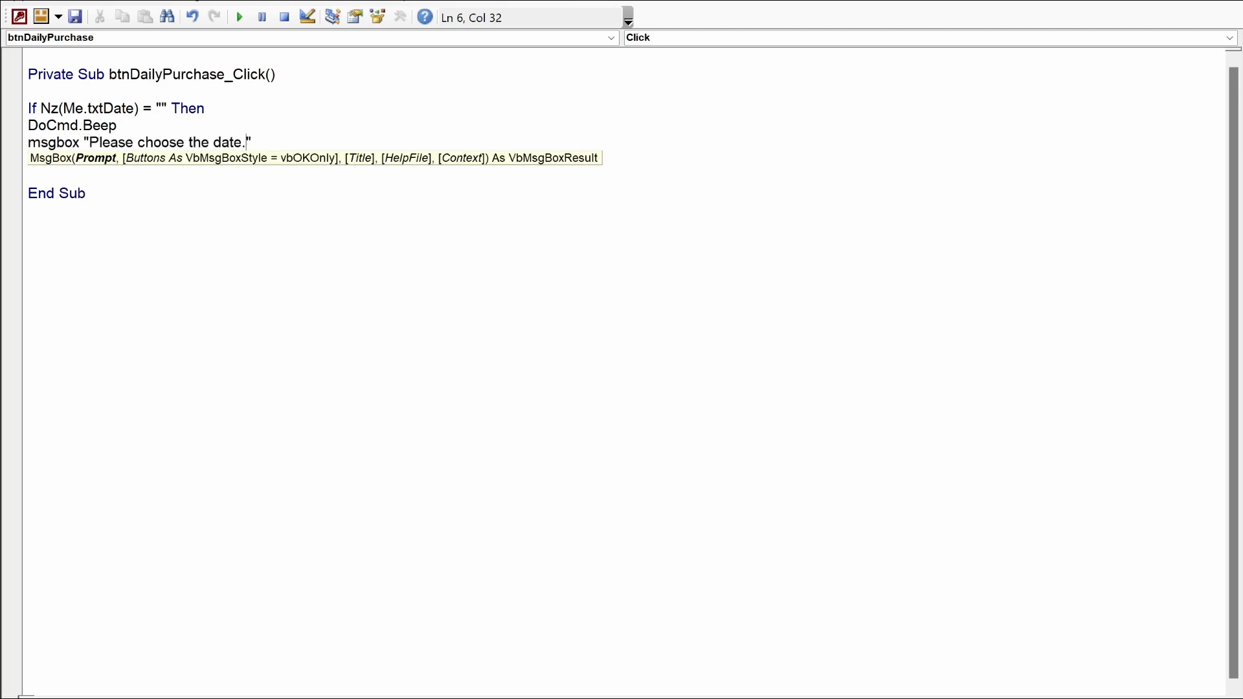
{"action": "type", "text": ", vbc"}
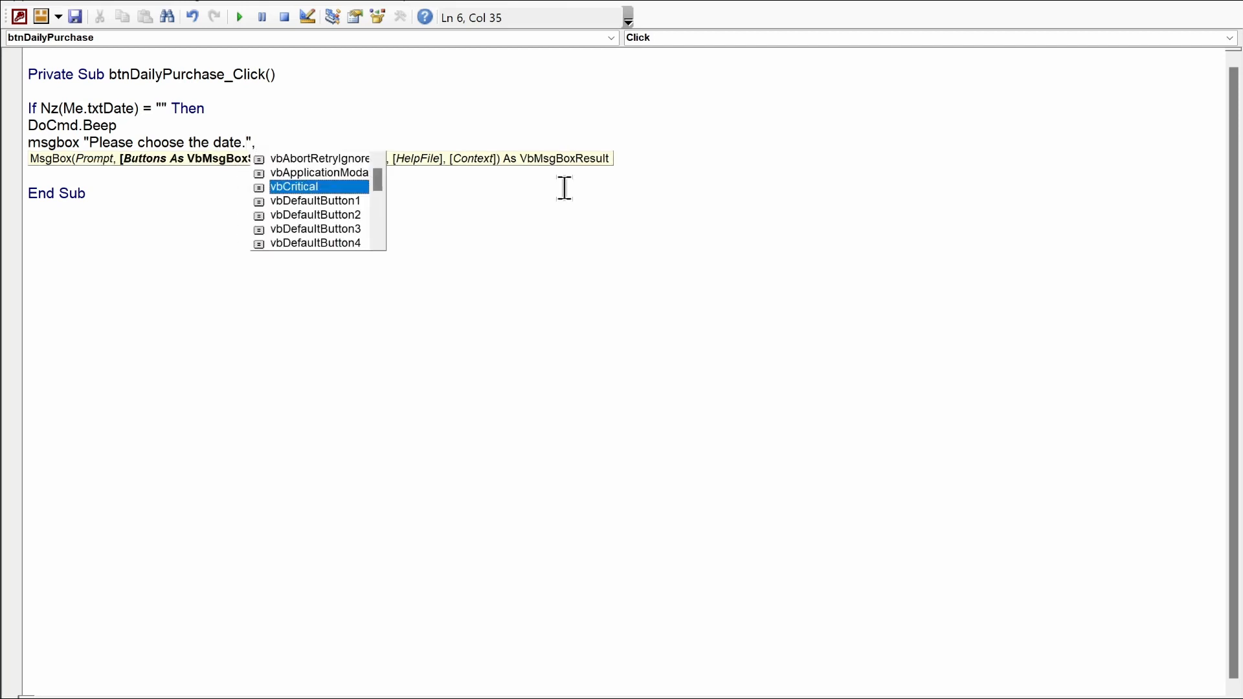
{"action": "key", "text": "Tab"}
{"action": "type", "text": ", \""}
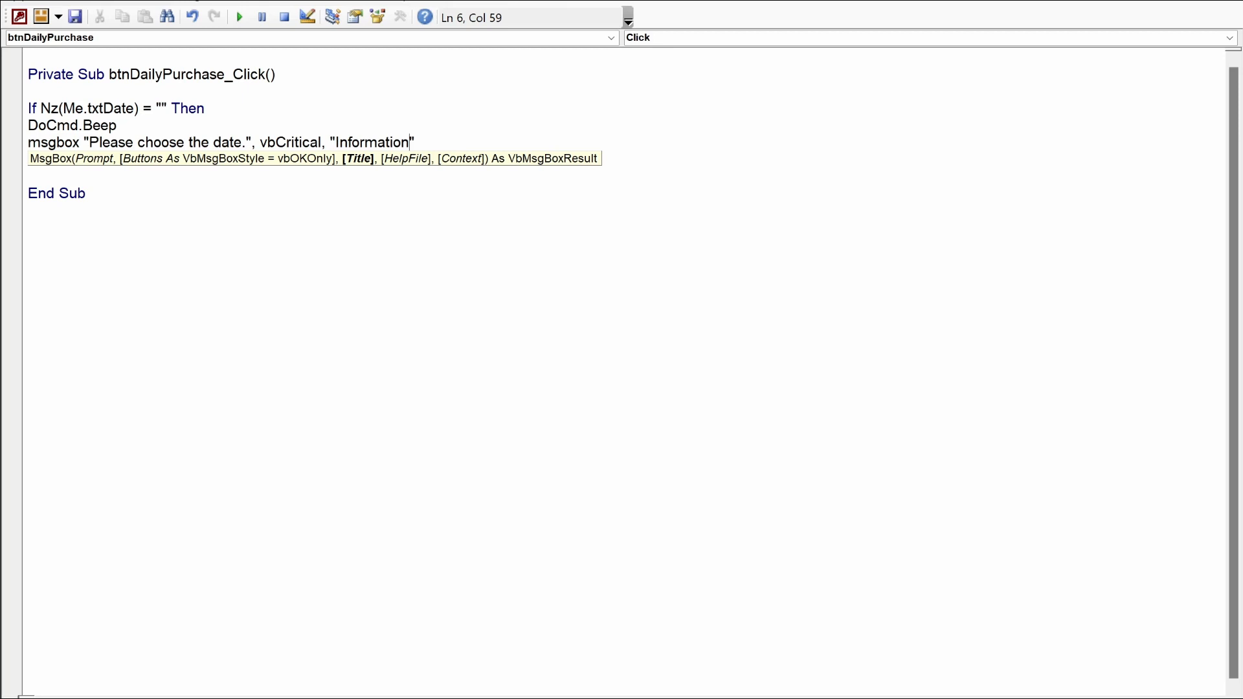
{"action": "key", "text": "Return"}
{"action": "key", "text": "Return"}
{"action": "type", "text": "else"}
{"action": "key", "text": "Return"}
{"action": "key", "text": "Return"}
{"action": "key", "text": "Return"}
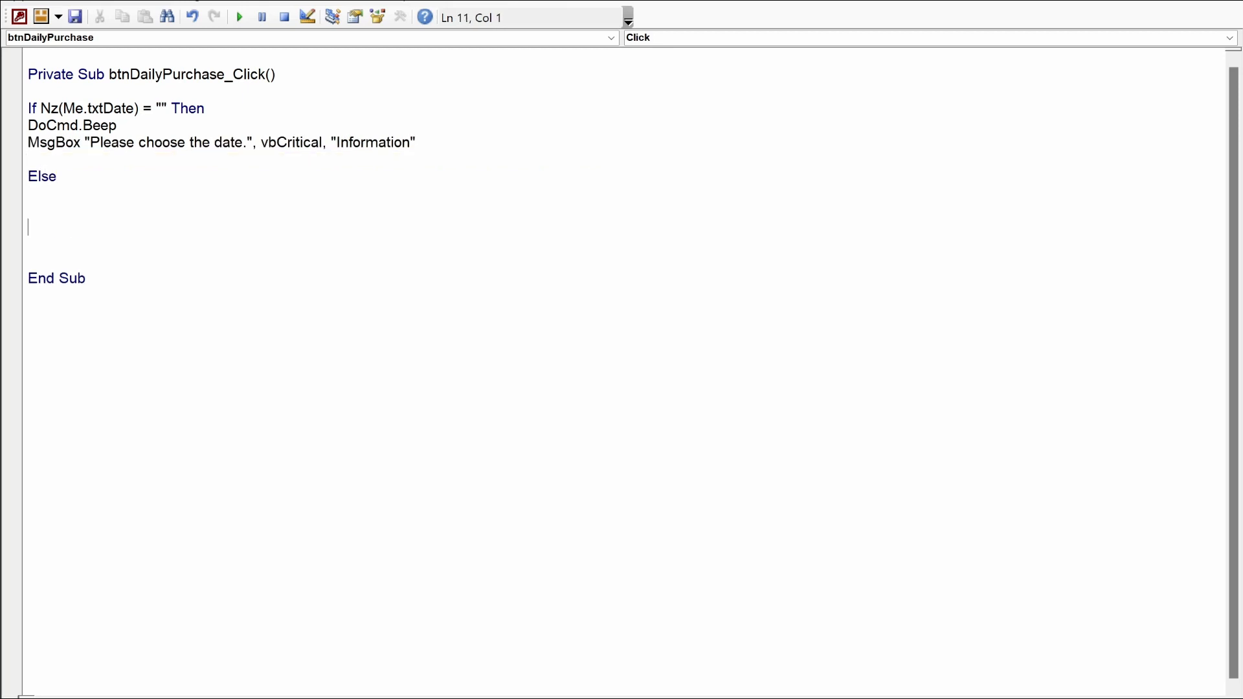
Step: Close the condition with End If and begin a DoCmd.OpenReport statement with empty quotes in the Else branch
{"action": "type", "text": "end if"}
{"action": "key", "text": "Up"}
{"action": "key", "text": "Up"}
{"action": "key", "text": "Return"}
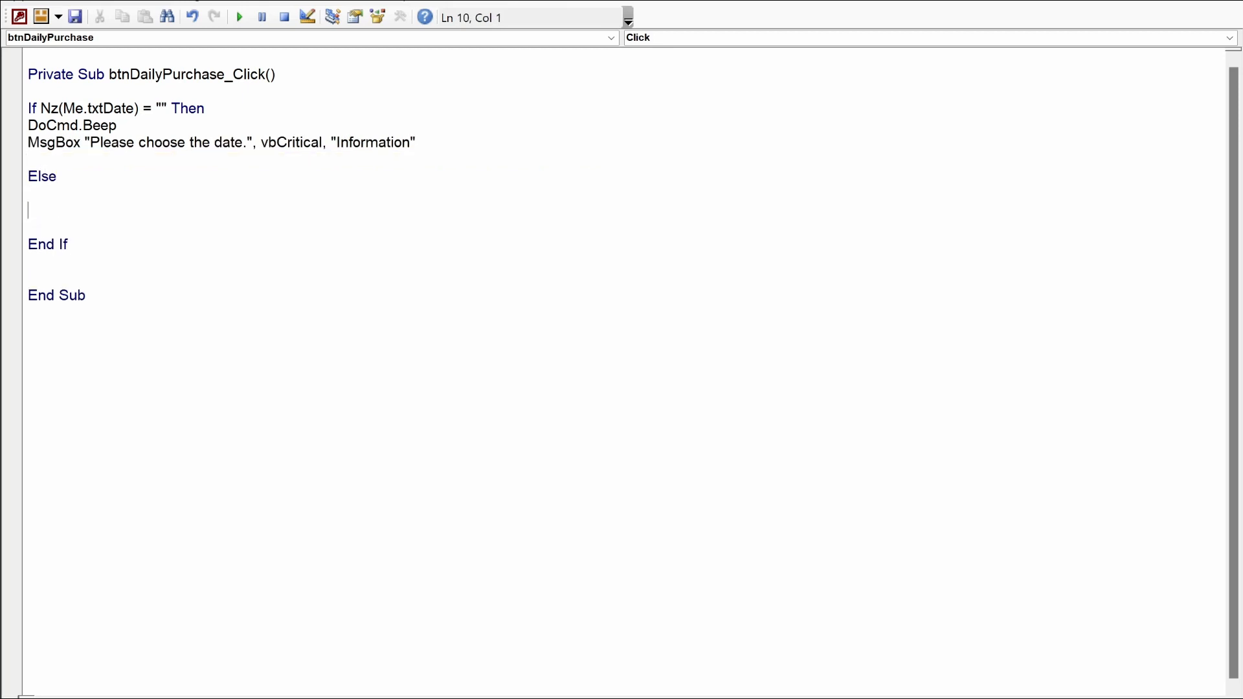
{"action": "type", "text": "docmd.open"}
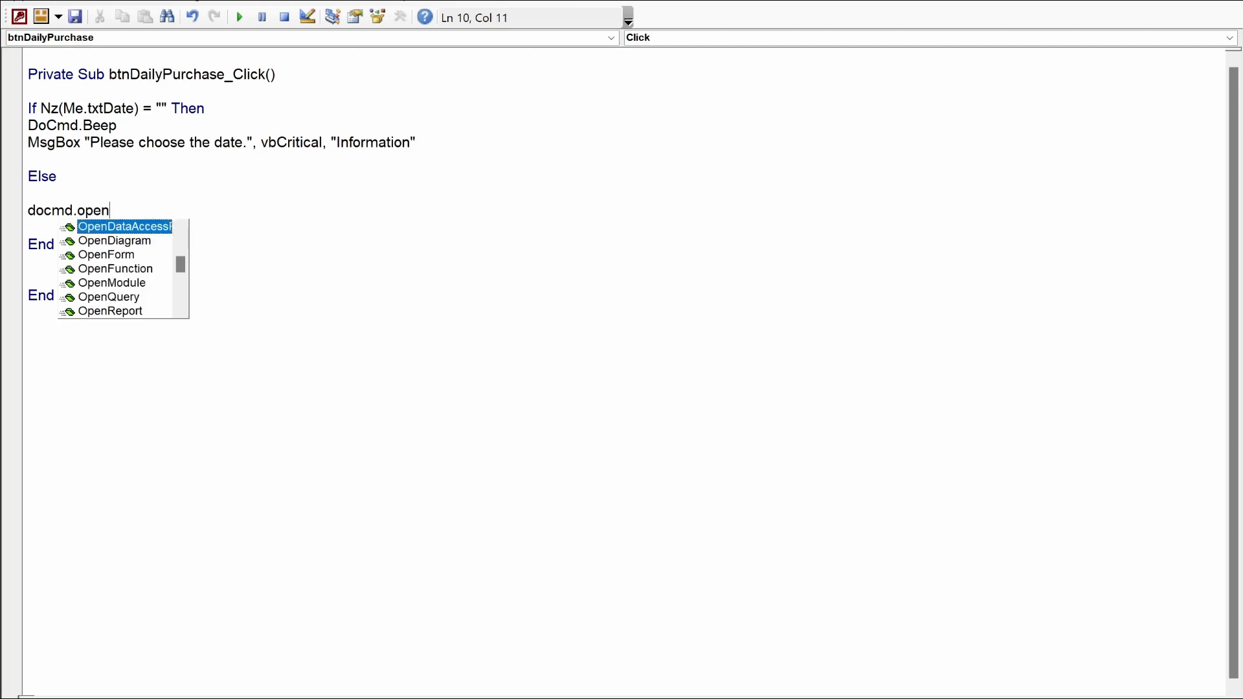
{"action": "type", "text": "re"}
{"action": "key", "text": "Tab"}
{"action": "type", "text": "\"\""}
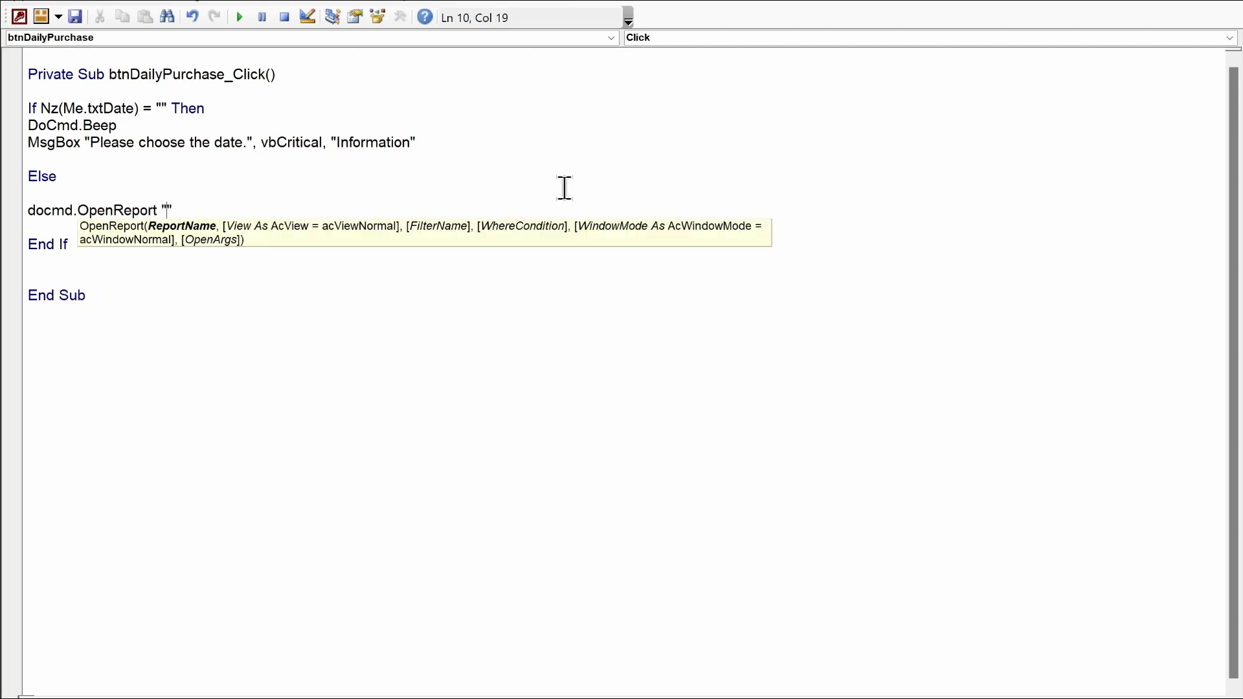
Step: Copy the DailyPurchase report's name from the database objects and paste it between the quotes of the OpenReport statement
{"action": "key", "text": "alt+F11"}
{"action": "right_click", "coordinate": [88, 523]}
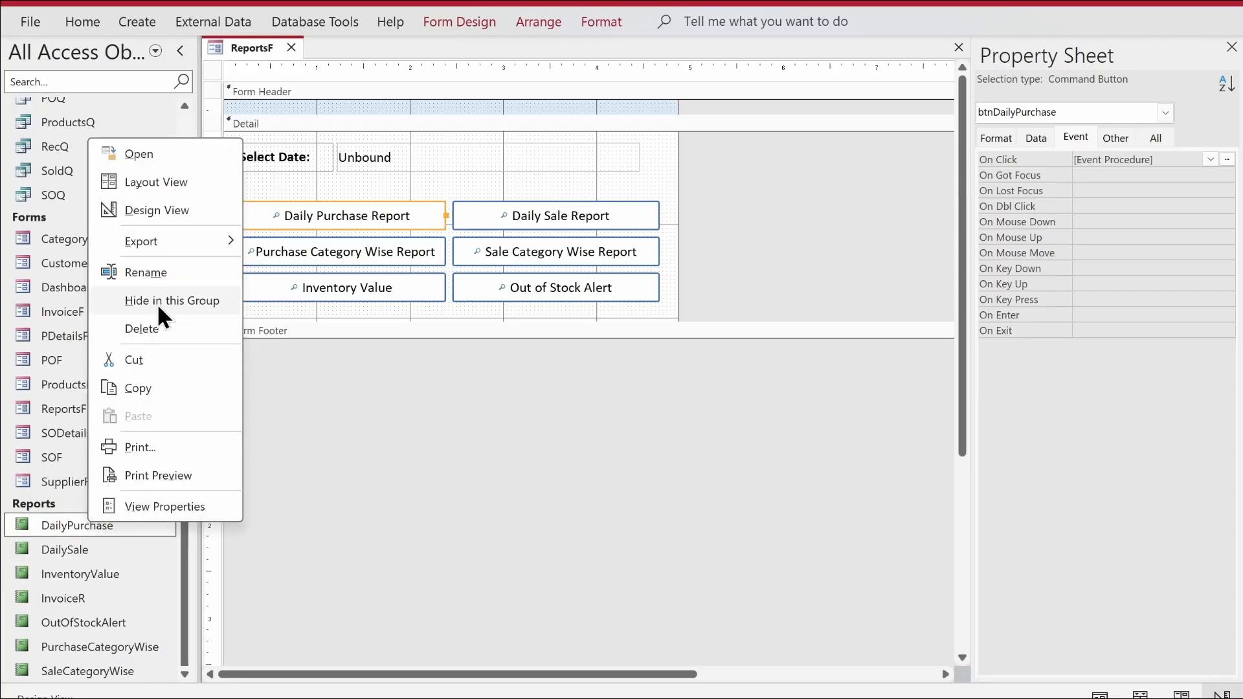
{"action": "left_click", "coordinate": [150, 268]}
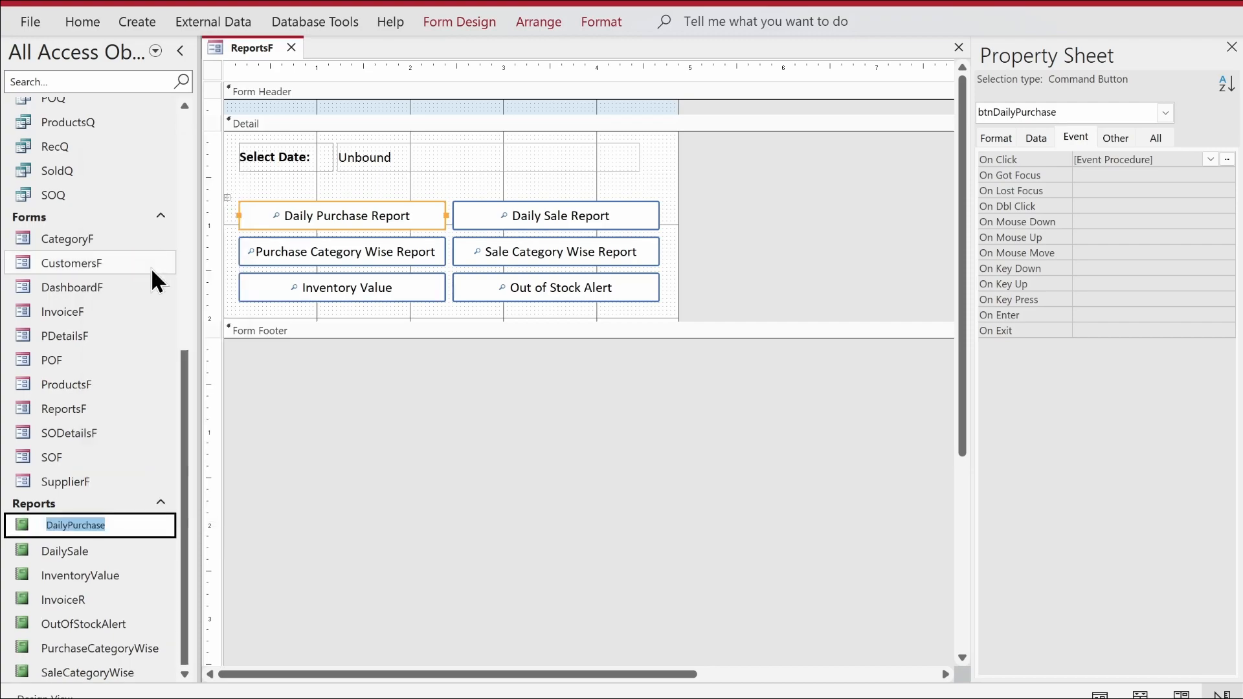
{"action": "key", "text": "ctrl+c"}
{"action": "key", "text": "alt+F11"}
{"action": "key", "text": "ctrl+v"}
{"action": "left_click", "coordinate": [311, 216]}
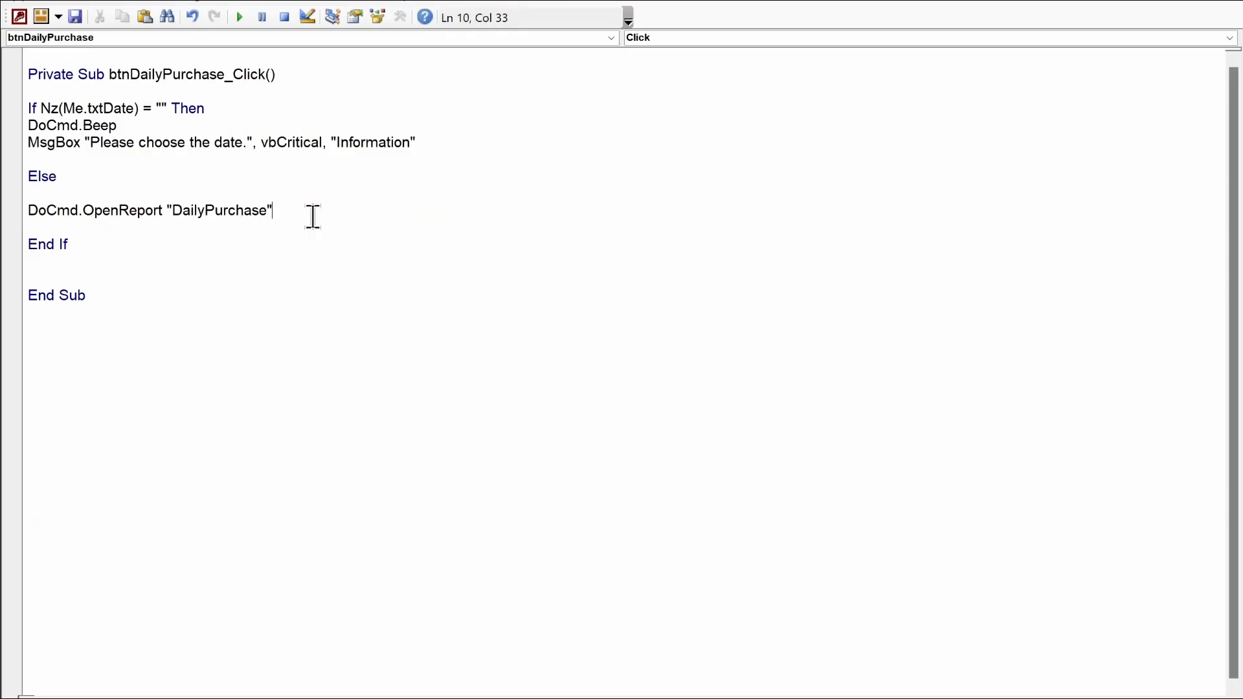
Step: Set the view argument of the DailyPurchase OpenReport statement to acViewReport
{"action": "type", "text": ","}
{"action": "key", "text": "Down"}
{"action": "key", "text": "Down"}
{"action": "key", "text": "Down"}
{"action": "key", "text": "Down"}
{"action": "key", "text": "Down"}
{"action": "key", "text": "Down"}
{"action": "key", "text": "Down"}
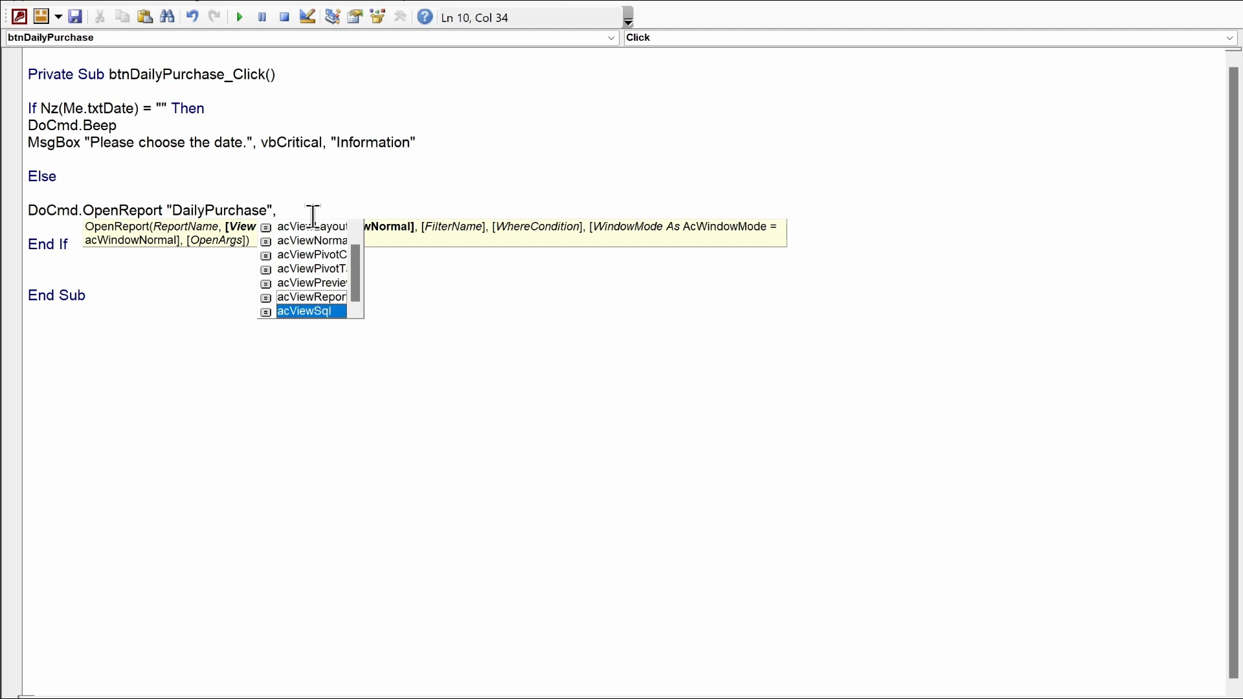
{"action": "key", "text": "Up"}
{"action": "key", "text": "Tab"}
{"action": "key", "text": "Down"}
{"action": "key", "text": "Down"}
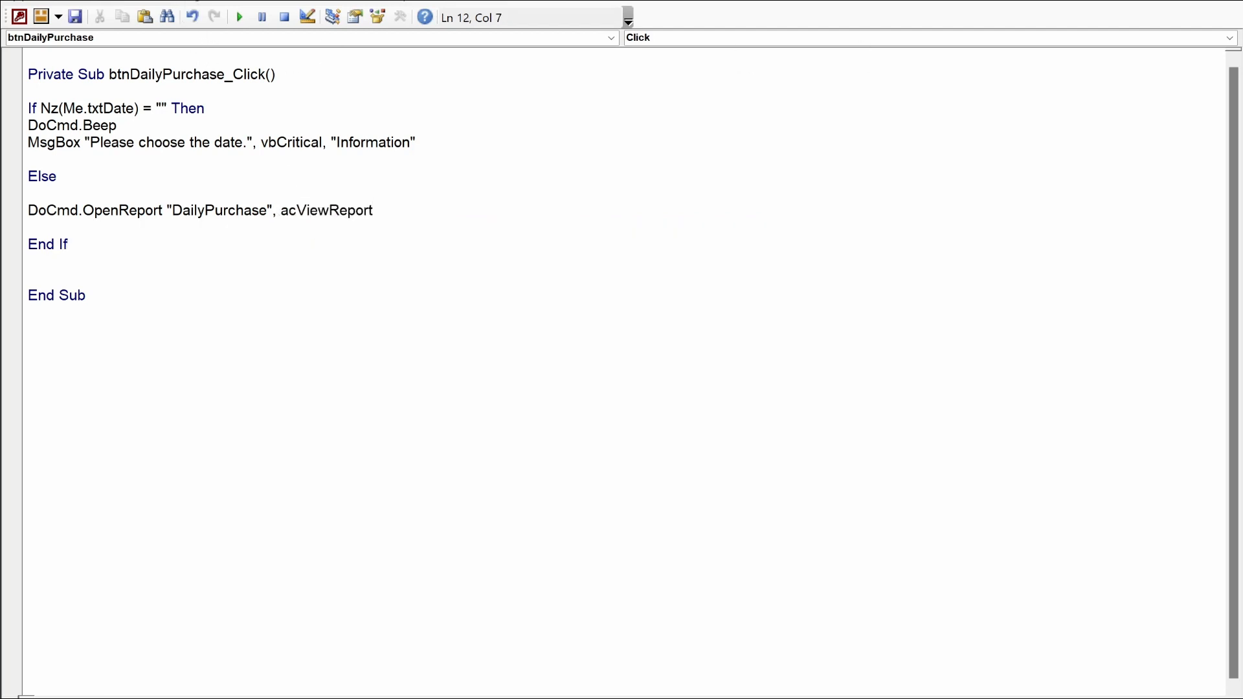
Step: Copy the whole If to End If block and select the Daily Sale Report button on the ReportsF form
{"action": "left_click_drag", "start_coordinate": [80, 251], "coordinate": [17, 115]}
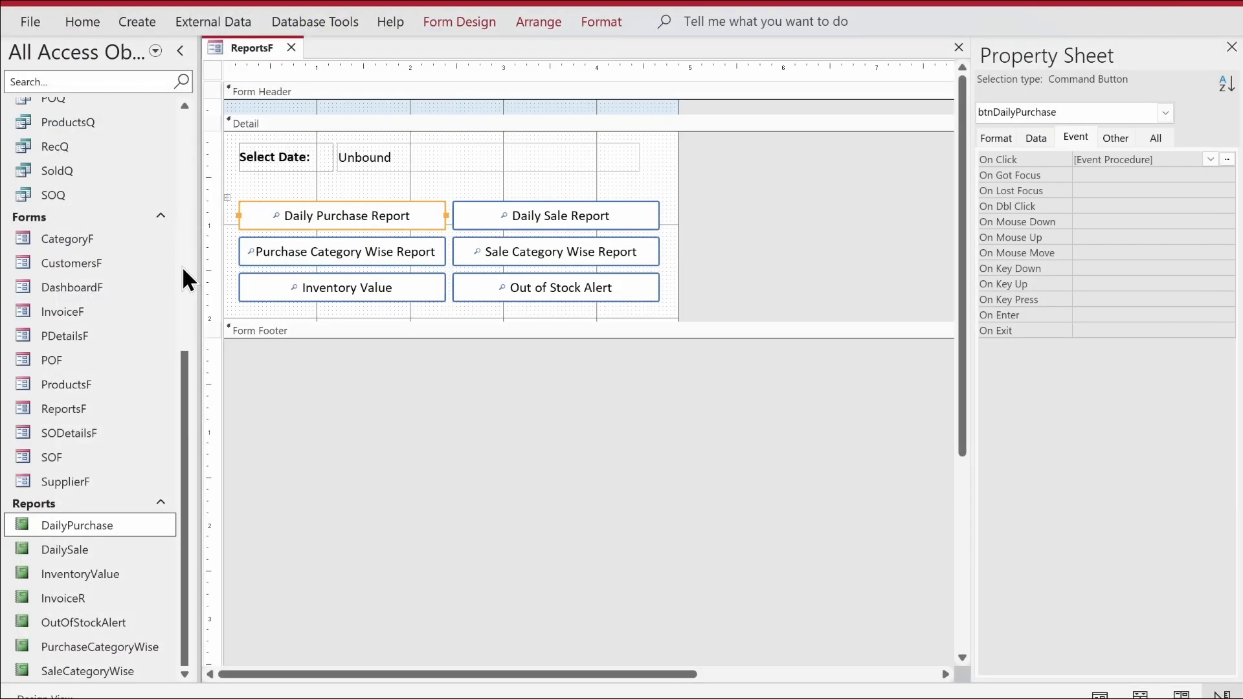
{"action": "left_click", "coordinate": [535, 208]}
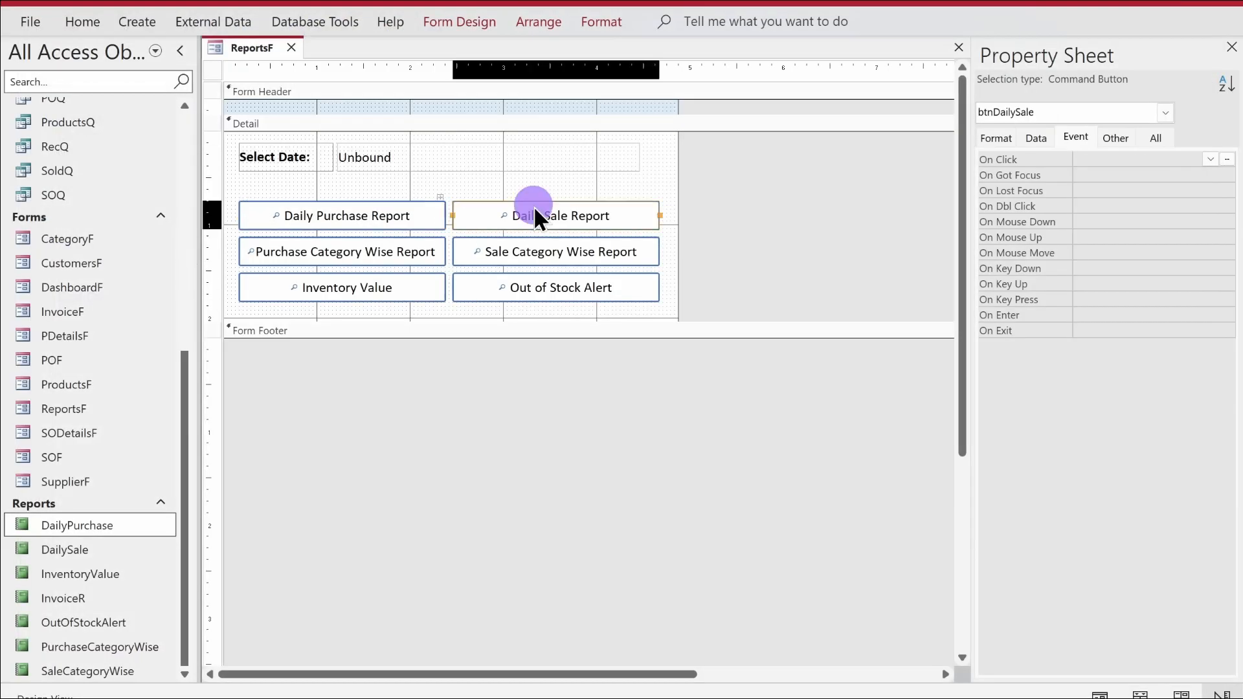
{"action": "left_click", "coordinate": [1226, 159]}
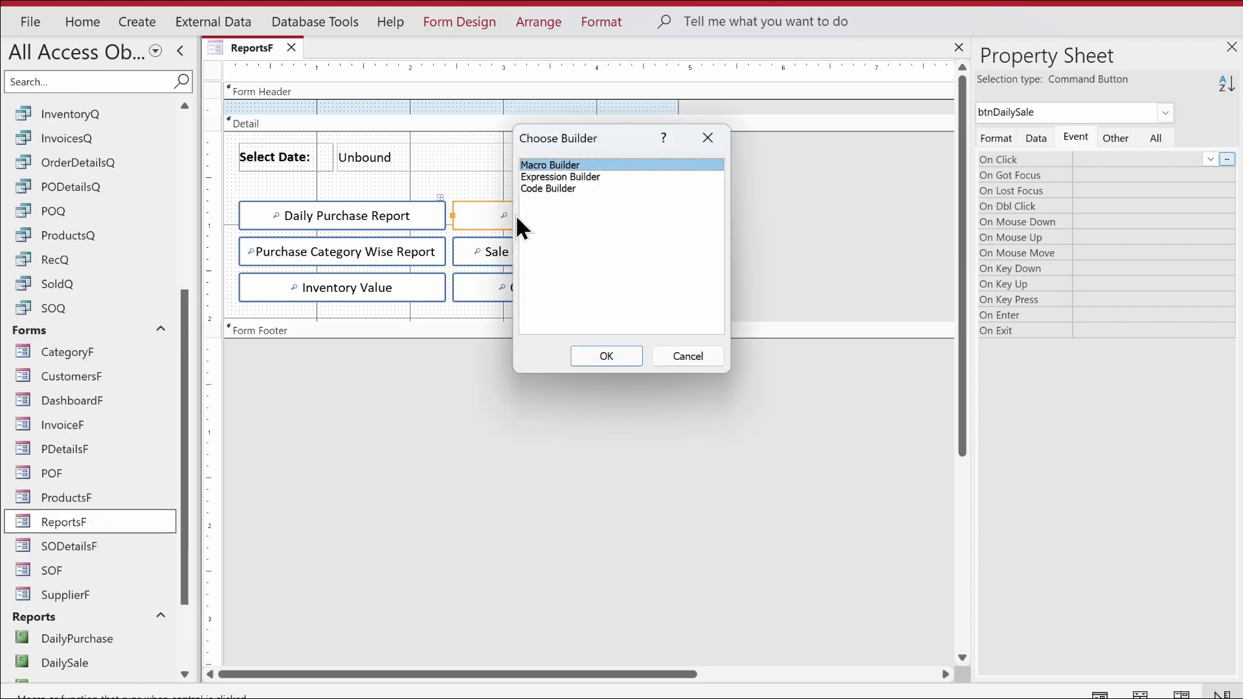
{"action": "double_click", "coordinate": [562, 176]}
{"action": "left_click", "coordinate": [836, 94]}
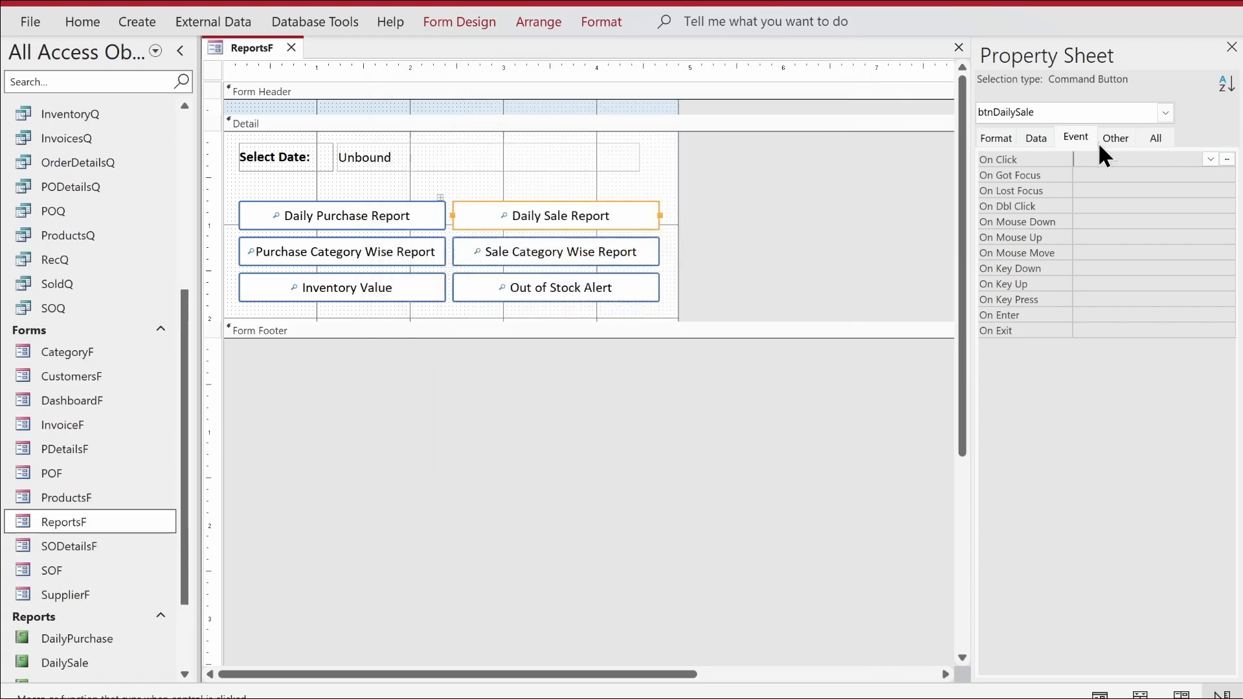
Step: Create an On Click event procedure for the Daily Sale Report button with the Code Builder and paste the copied block
{"action": "left_click", "coordinate": [1226, 159]}
{"action": "double_click", "coordinate": [549, 188]}
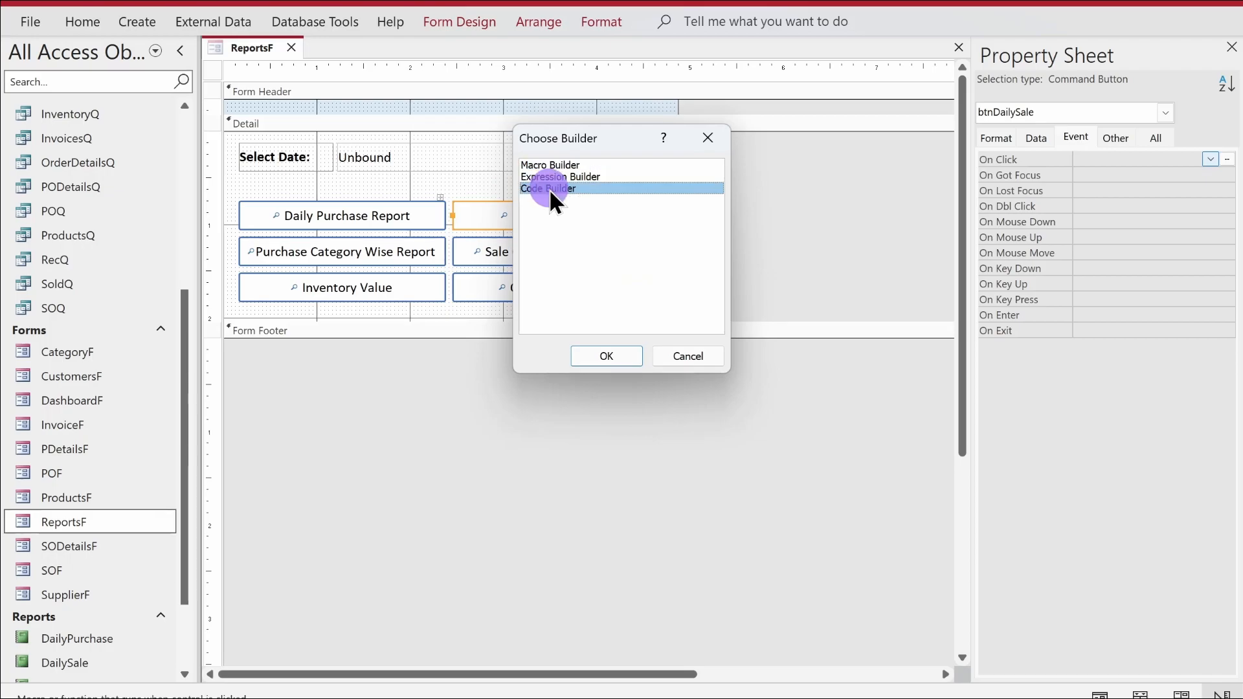
{"action": "key", "text": "Return"}
{"action": "key", "text": "Return"}
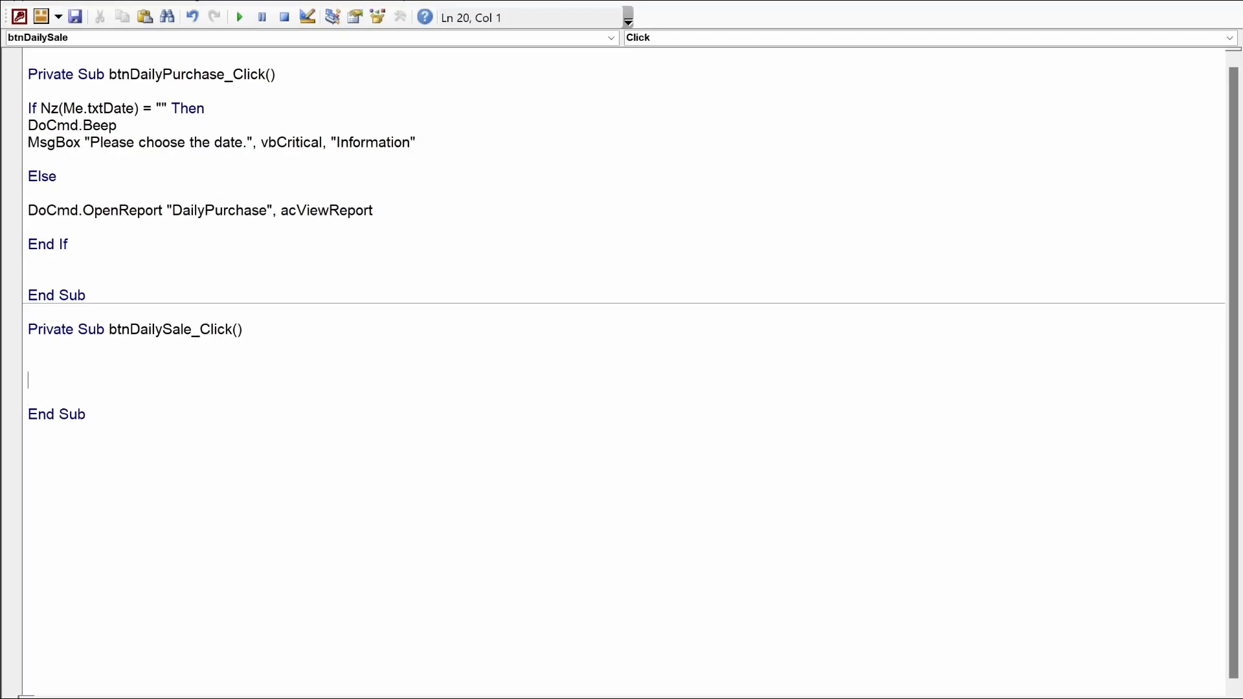
{"action": "key", "text": "ctrl+v"}
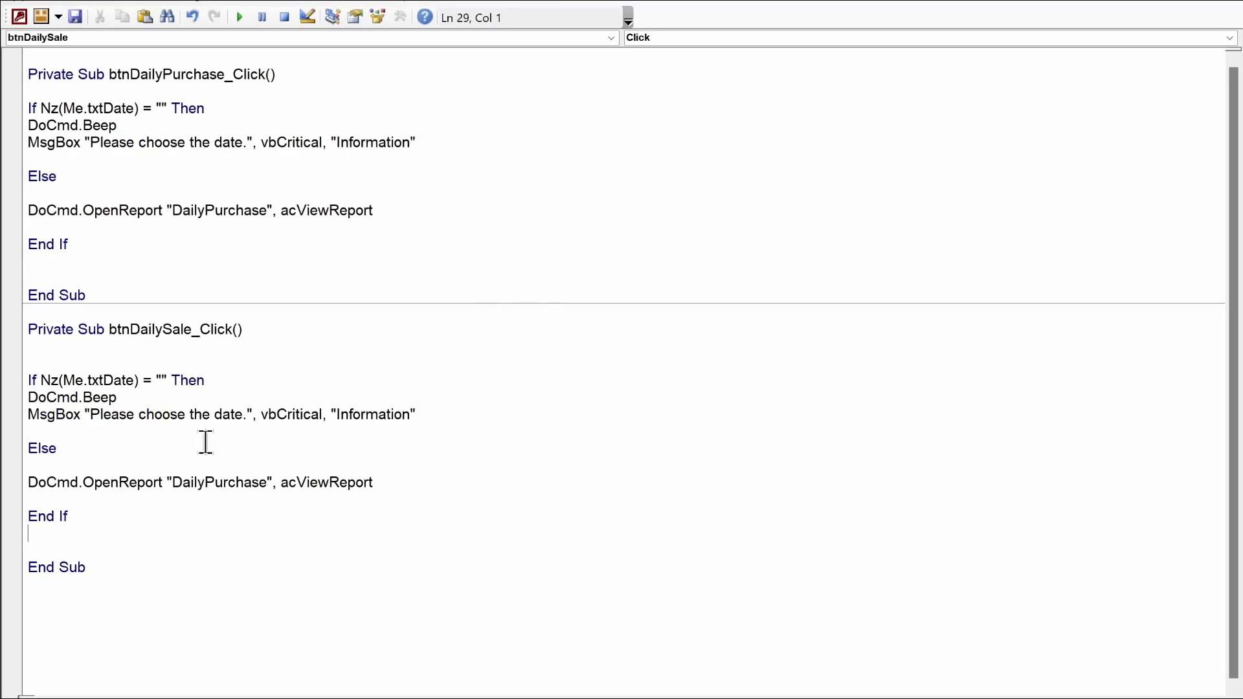
Step: Change the report name in the btnDailySale_Click OpenReport statement to DailySale
{"action": "left_click", "coordinate": [264, 483]}
{"action": "key", "text": "BackSpace"}
{"action": "key", "text": "BackSpace"}
{"action": "key", "text": "BackSpace"}
{"action": "key", "text": "BackSpace"}
{"action": "key", "text": "BackSpace"}
{"action": "key", "text": "BackSpace"}
{"action": "key", "text": "BackSpace"}
{"action": "key", "text": "BackSpace"}
{"action": "type", "text": "Sale"}
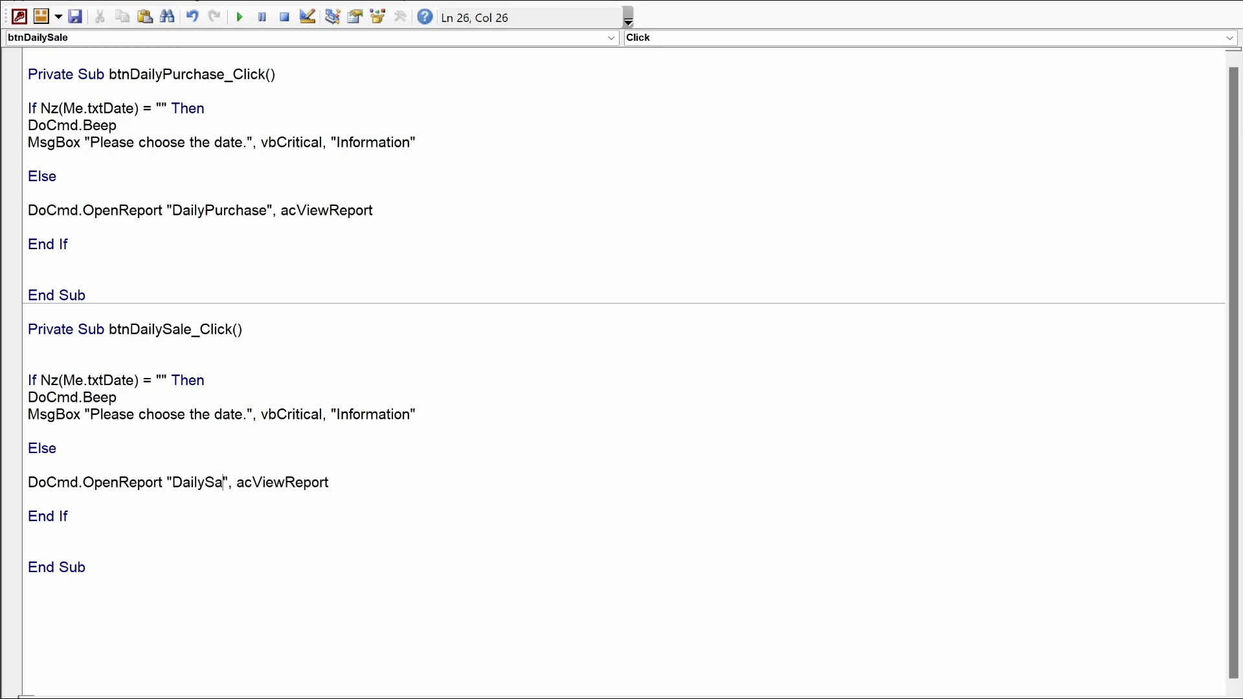
Step: Create an On Click event procedure for the Purchase Category Wise Report button with the Code Builder
{"action": "key", "text": "alt+F11"}
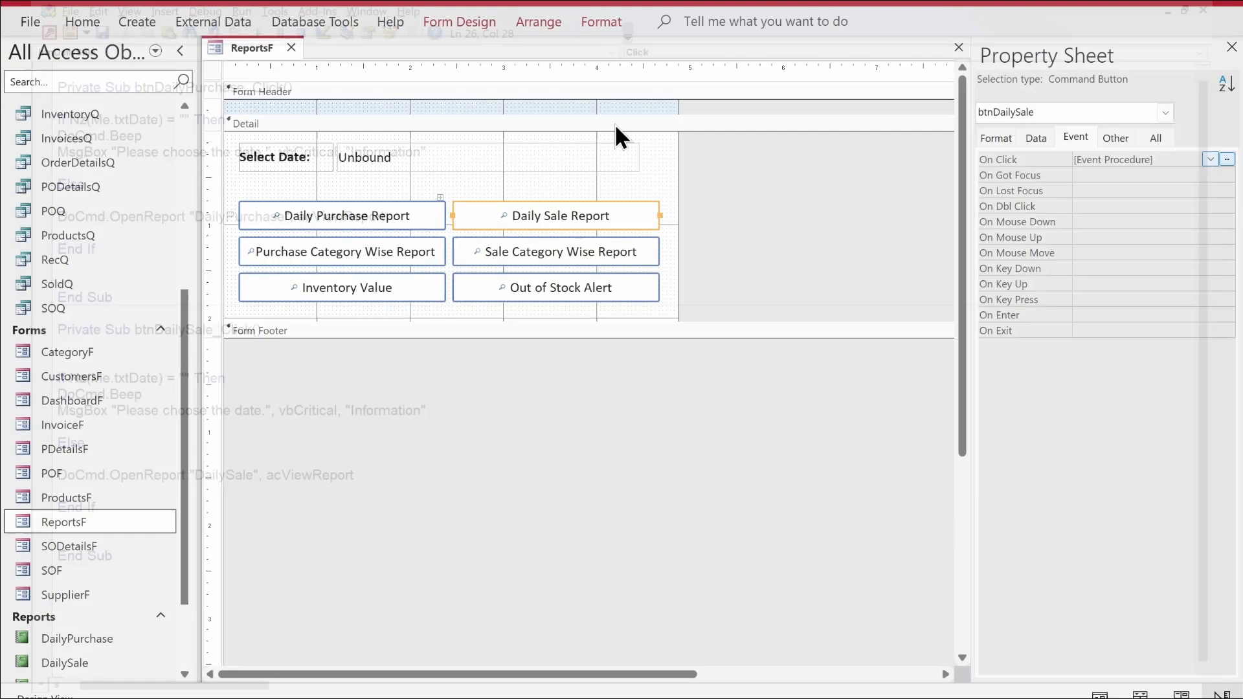
{"action": "scroll", "coordinate": [80, 614], "scroll_direction": "down", "scroll_amount": 2}
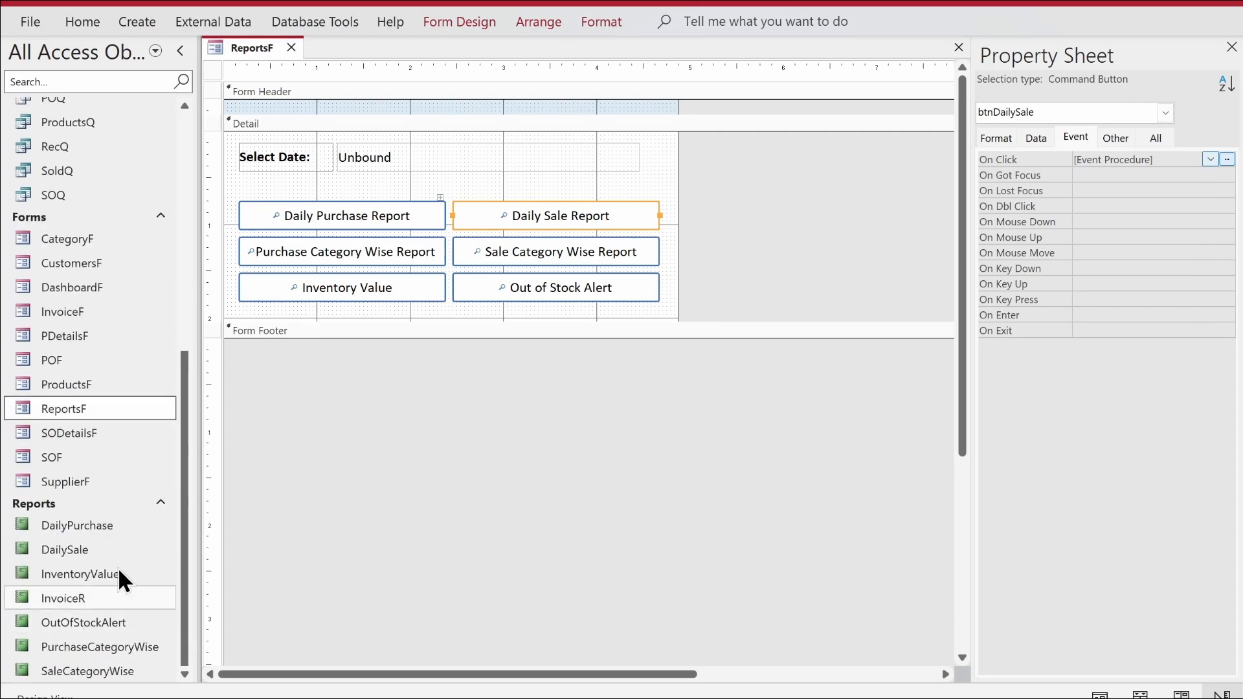
{"action": "left_click", "coordinate": [349, 250]}
{"action": "left_click", "coordinate": [1226, 160]}
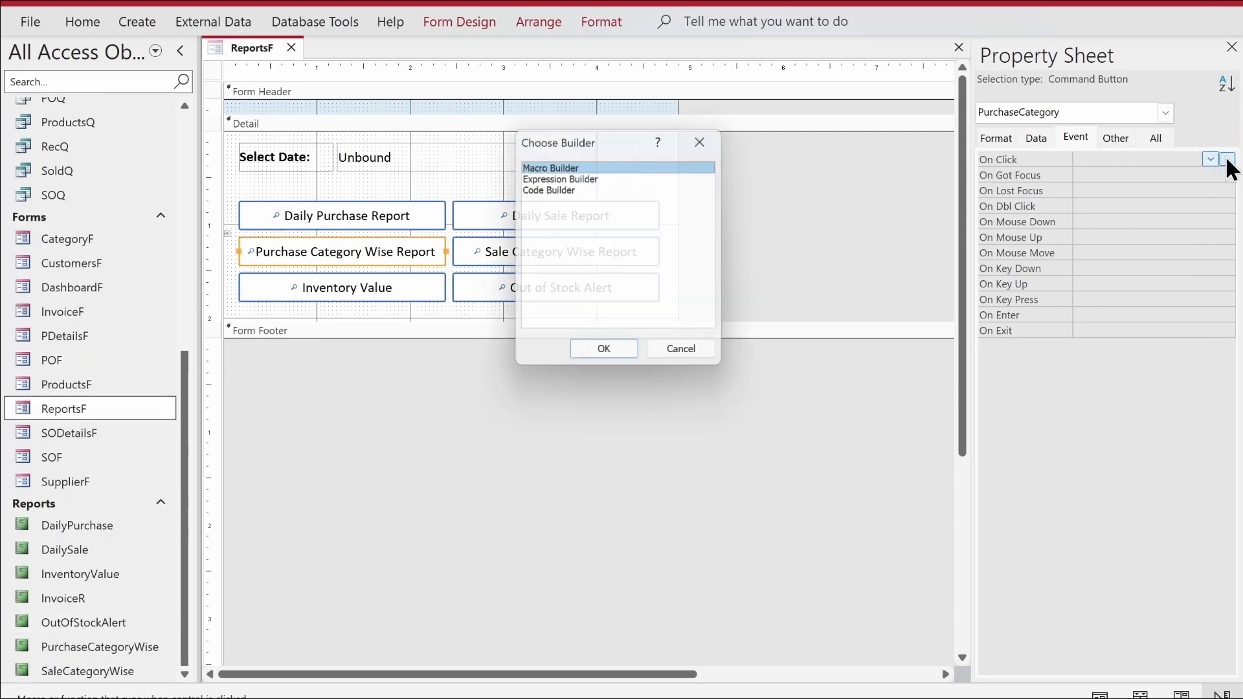
{"action": "double_click", "coordinate": [556, 188]}
{"action": "key", "text": "Return"}
{"action": "key", "text": "Return"}
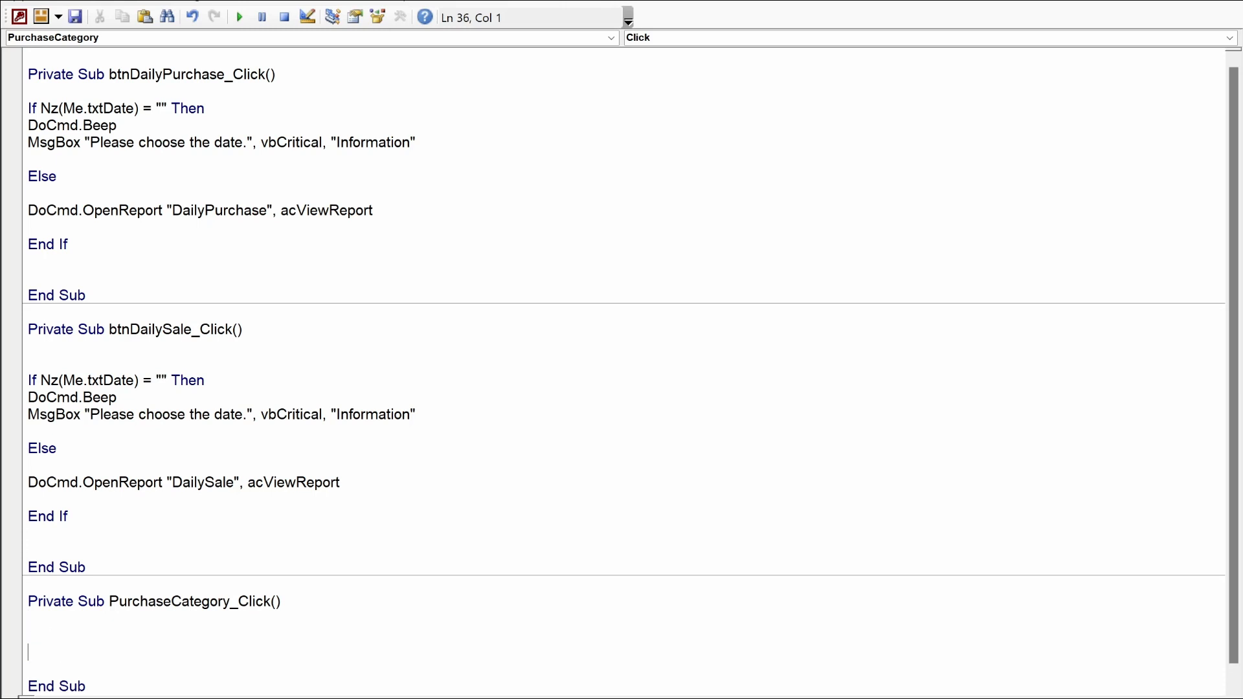
Step: Paste the copied block into PurchaseCategory_Click and strip the date check, Else, End If and extra blank lines, leaving the OpenReport line
{"action": "key", "text": "ctrl+v"}
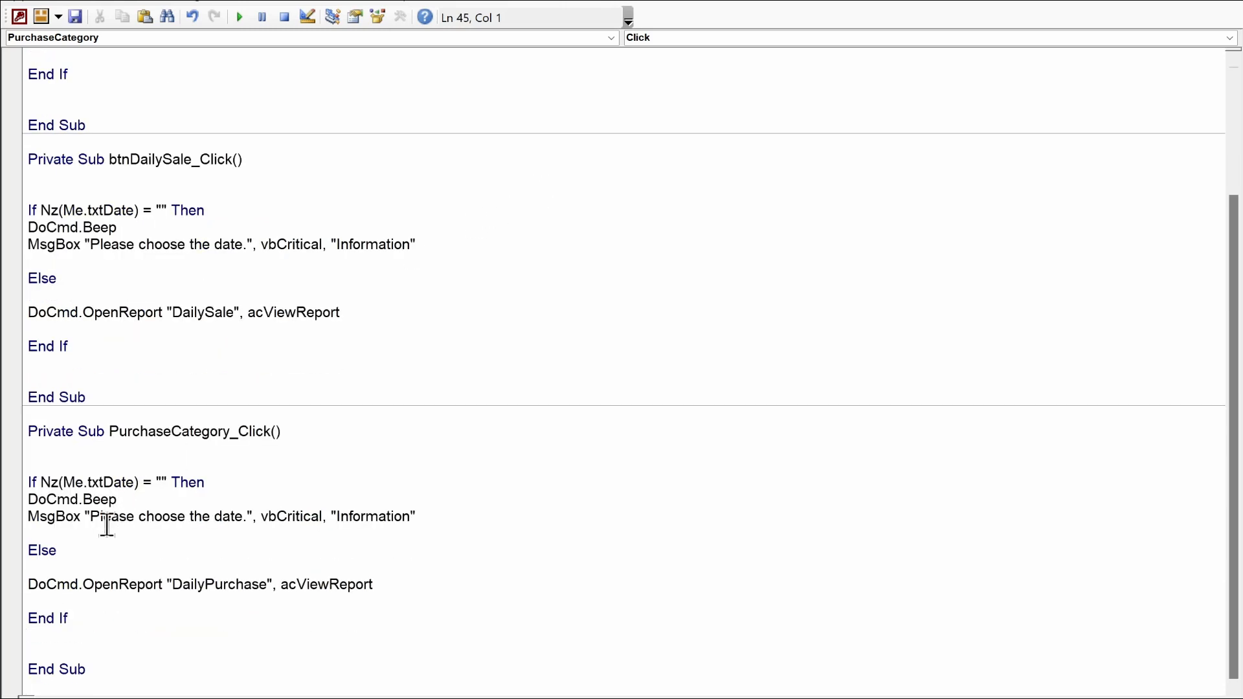
{"action": "left_click_drag", "start_coordinate": [57, 551], "coordinate": [16, 480]}
{"action": "key", "text": "Delete"}
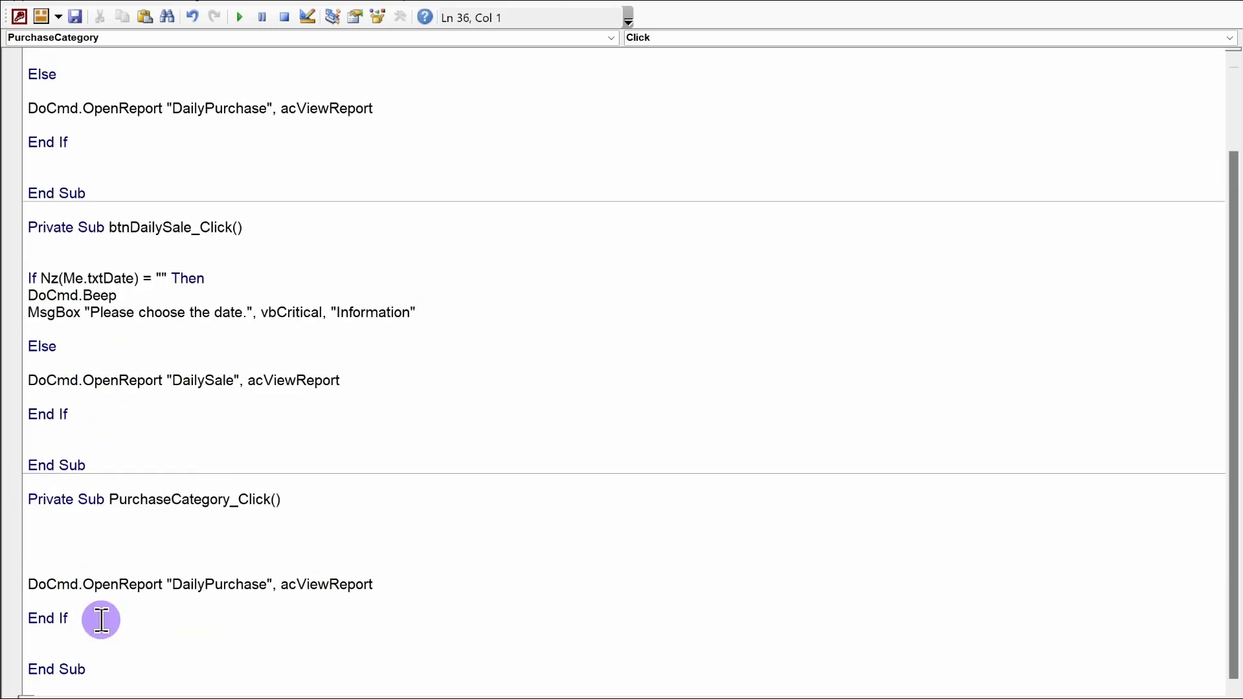
{"action": "left_click_drag", "start_coordinate": [98, 618], "coordinate": [26, 619]}
{"action": "key", "text": "Delete"}
{"action": "left_click", "coordinate": [31, 585]}
{"action": "left_click", "coordinate": [30, 585]}
{"action": "key", "text": "BackSpace"}
{"action": "key", "text": "BackSpace"}
{"action": "key", "text": "BackSpace"}
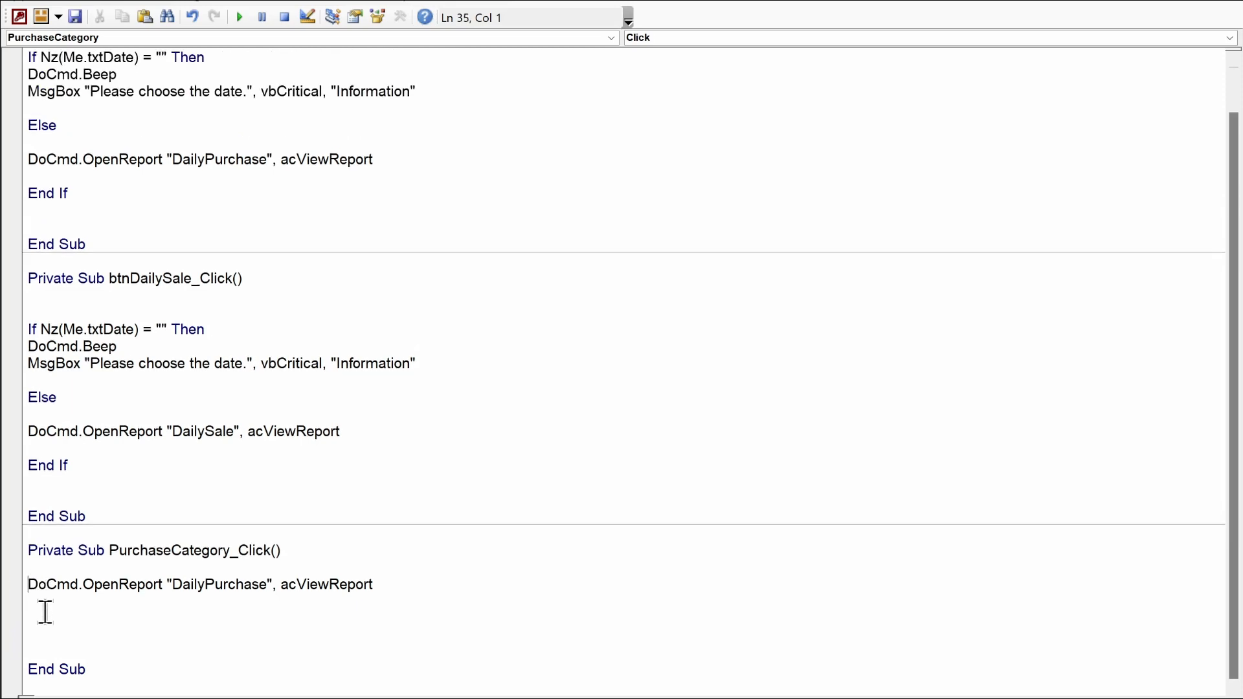
{"action": "left_click", "coordinate": [50, 633]}
{"action": "key", "text": "BackSpace"}
{"action": "key", "text": "BackSpace"}
Step: Replace the report name in PurchaseCategory_Click with PurchaseCategoryWise, copied from the report's name in the database objects
{"action": "key", "text": "alt+F11"}
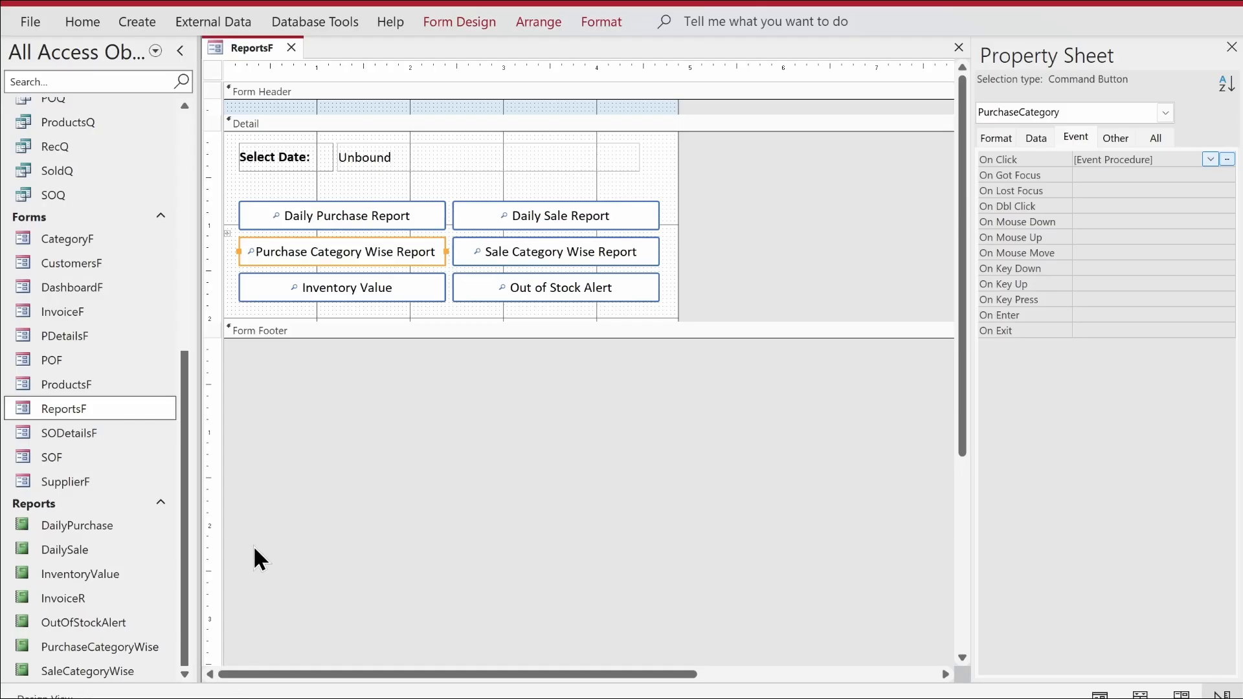
{"action": "left_click", "coordinate": [106, 640]}
{"action": "right_click", "coordinate": [92, 642]}
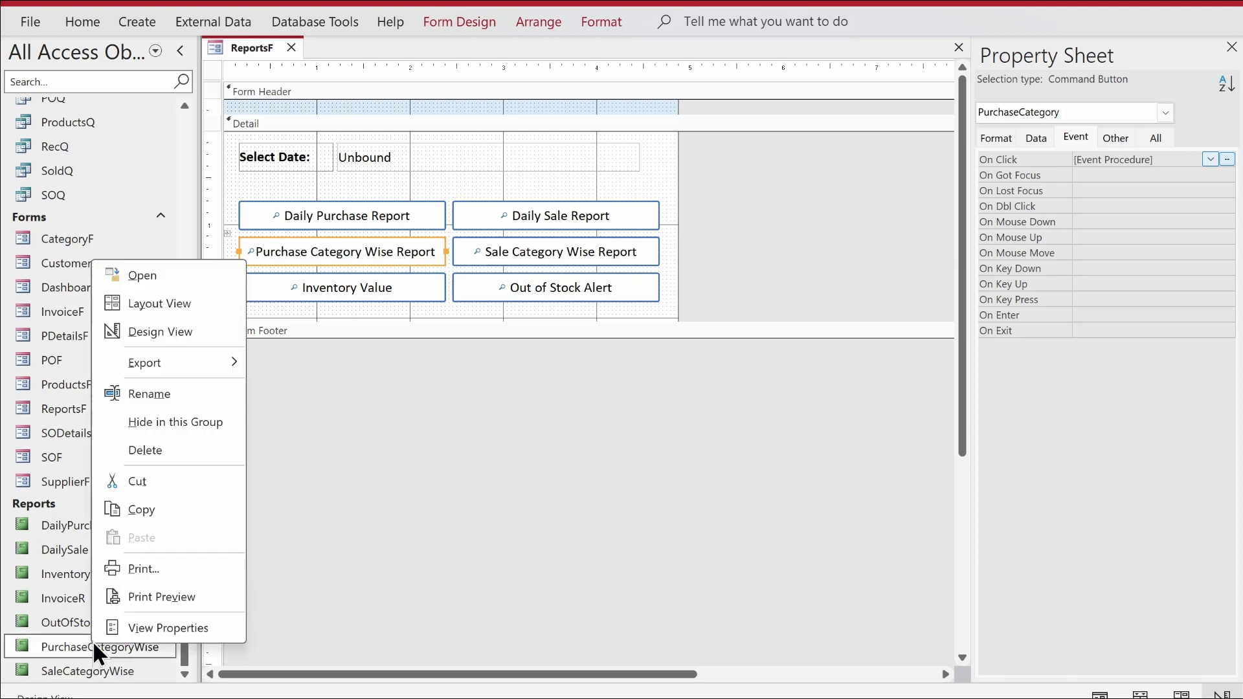
{"action": "left_click", "coordinate": [164, 392]}
{"action": "key", "text": "ctrl+c"}
{"action": "key", "text": "alt+F11"}
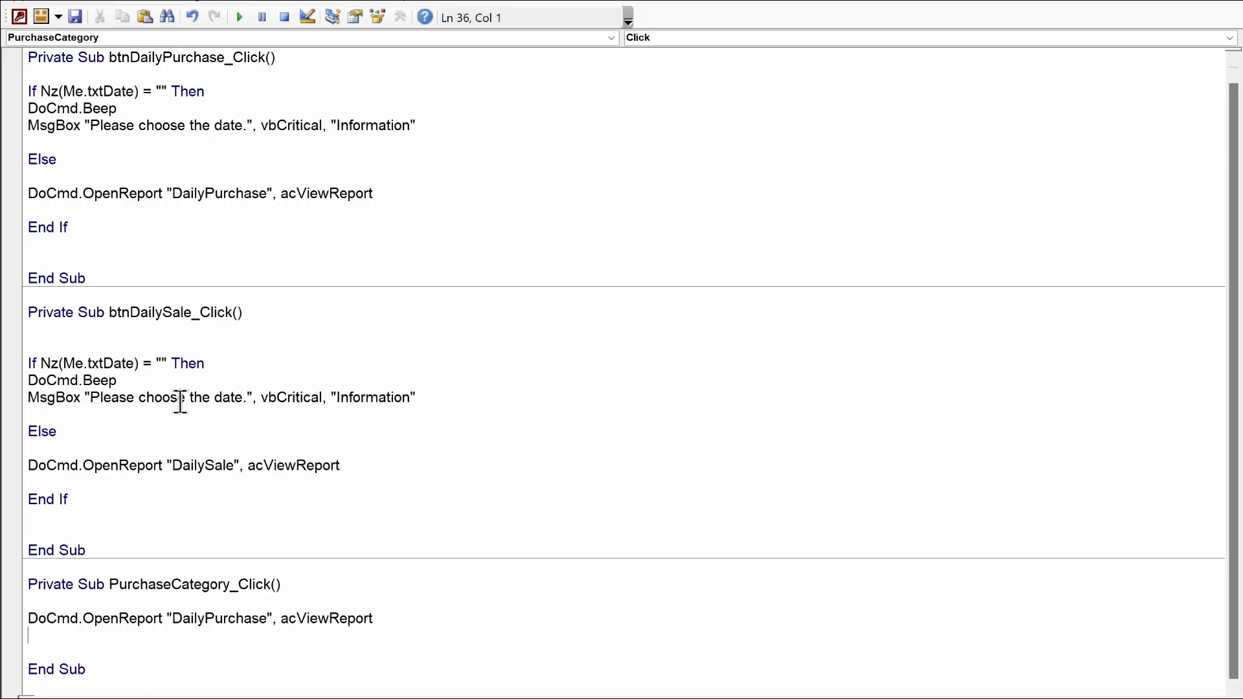
{"action": "left_click", "coordinate": [234, 620]}
{"action": "double_click", "coordinate": [234, 620]}
{"action": "key", "text": "ctrl+v"}
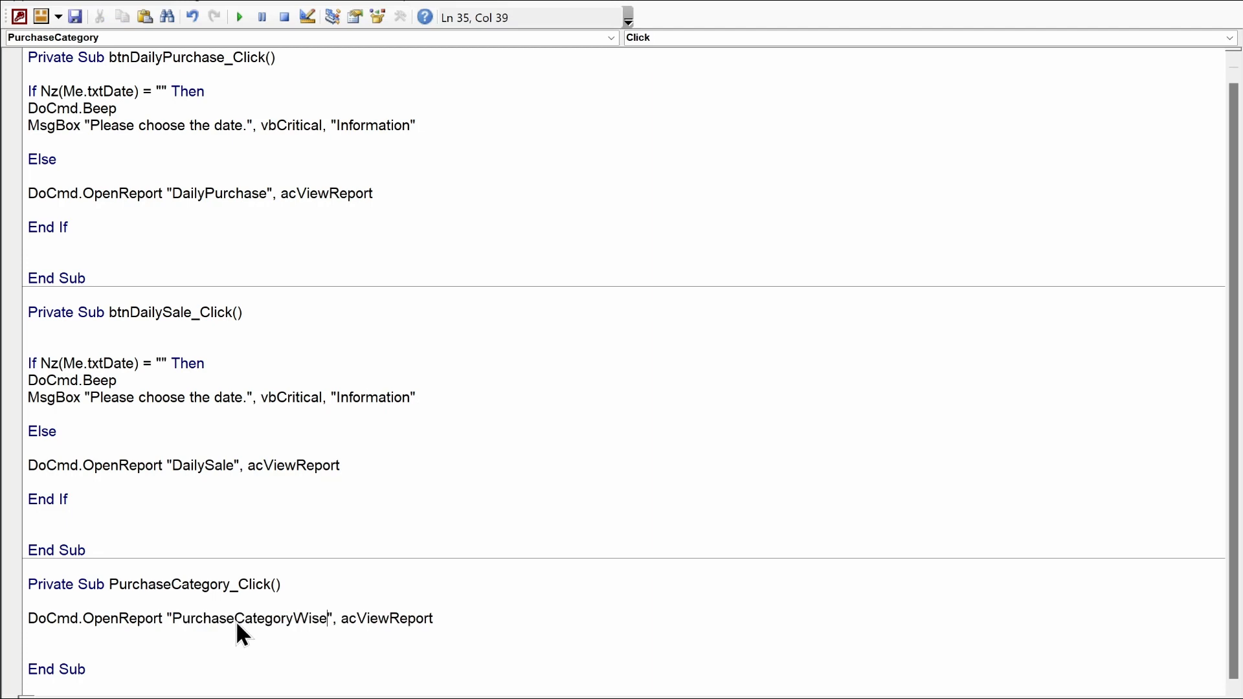
Step: Copy the PurchaseCategoryWise OpenReport line into a new On Click event procedure for the Sale Category Wise Report button, made with the Code Builder
{"action": "left_click", "coordinate": [17, 625]}
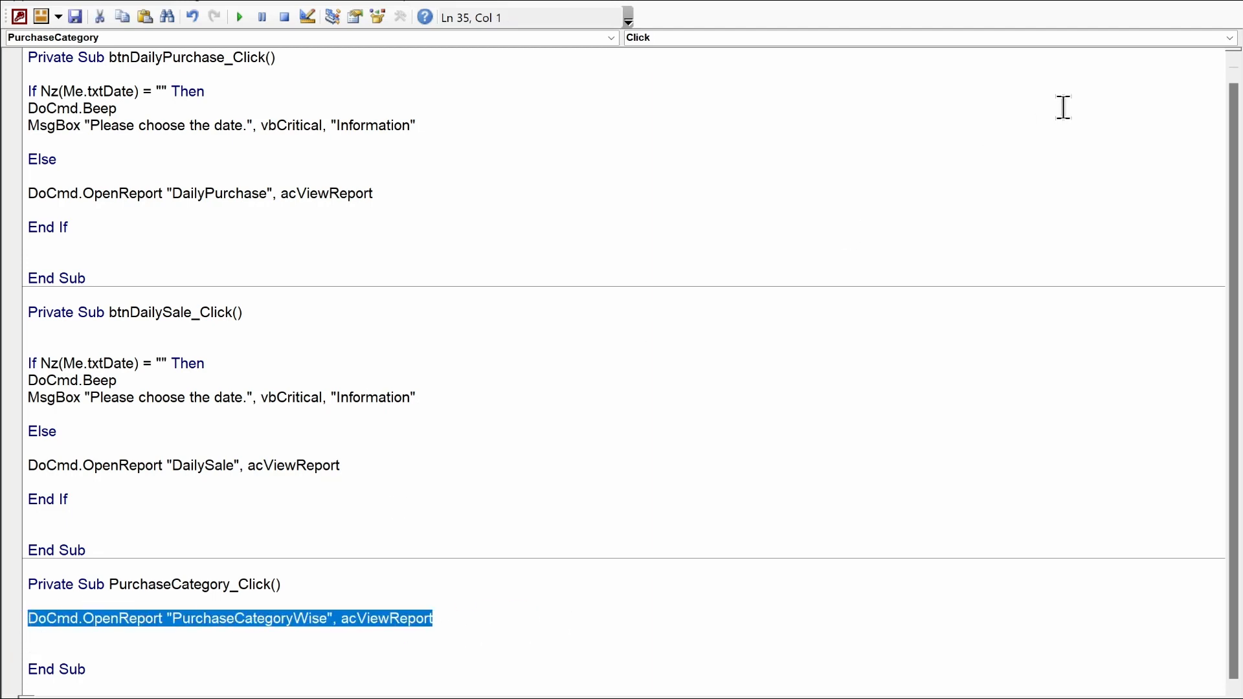
{"action": "left_click", "coordinate": [1212, 1]}
{"action": "left_click", "coordinate": [626, 251]}
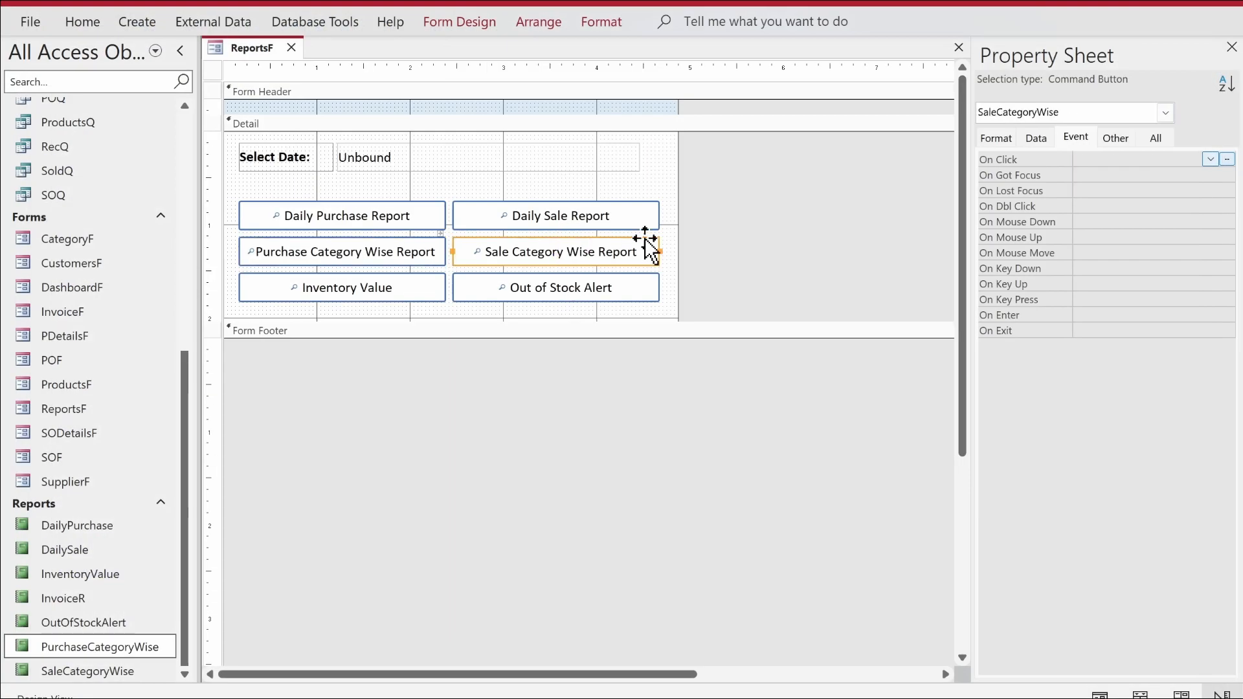
{"action": "left_click", "coordinate": [1227, 159]}
{"action": "double_click", "coordinate": [548, 187]}
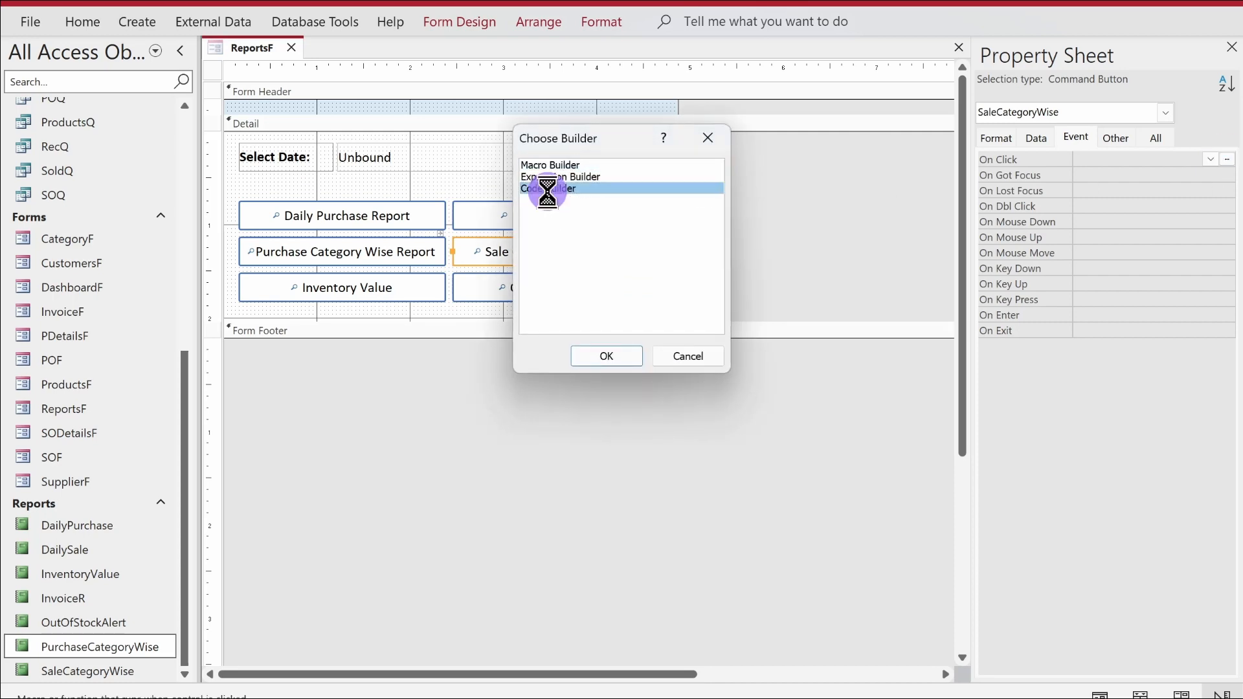
{"action": "key", "text": "Return"}
{"action": "type", "text": "DoCmd.OpenReport \"PurchaseCategoryWise\", acViewReport"}
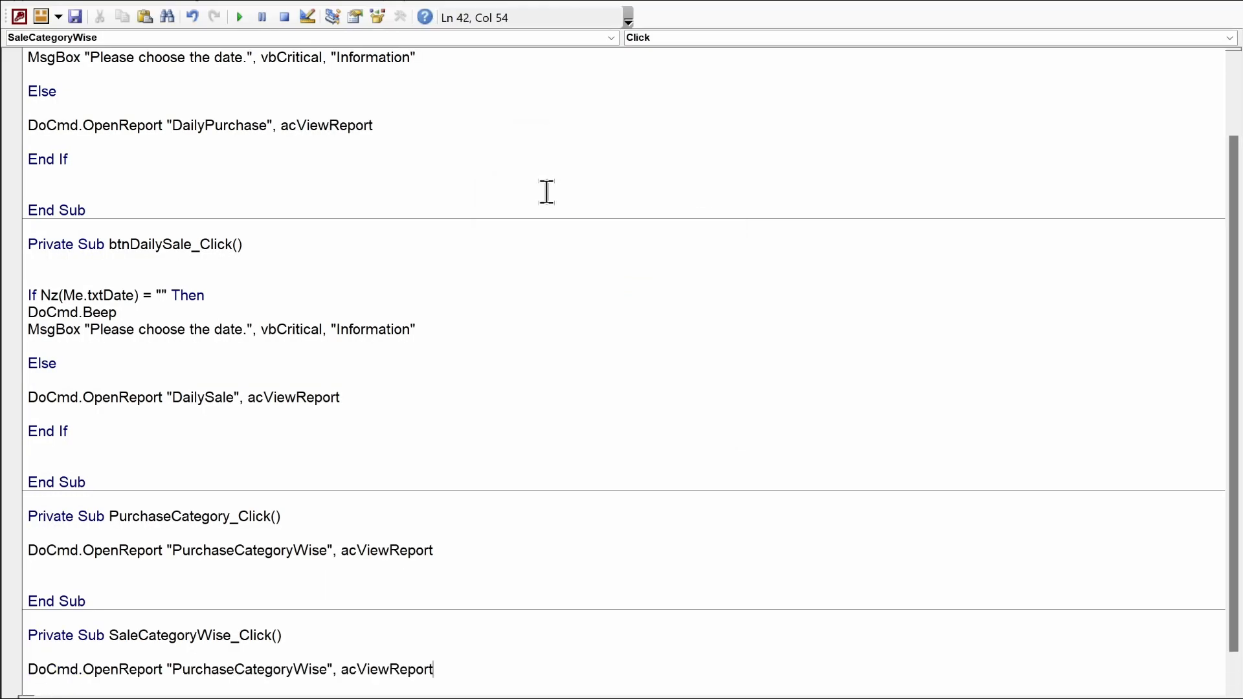
Step: Replace the report name in SaleCategoryWise_Click with SaleCategoryWise, copied from the report's name in the database objects
{"action": "scroll", "coordinate": [354, 371], "scroll_direction": "down", "scroll_amount": 1}
{"action": "key", "text": "alt+q"}
{"action": "left_click", "coordinate": [120, 671]}
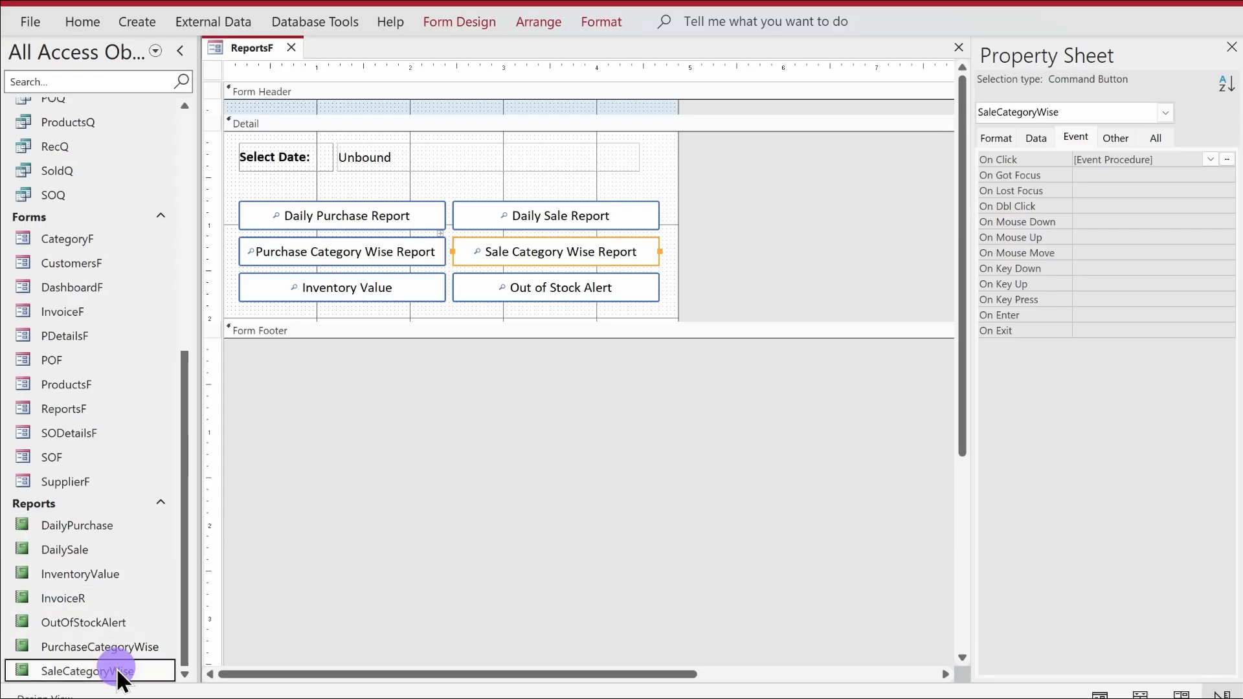
{"action": "right_click", "coordinate": [120, 674]}
{"action": "left_click", "coordinate": [183, 421]}
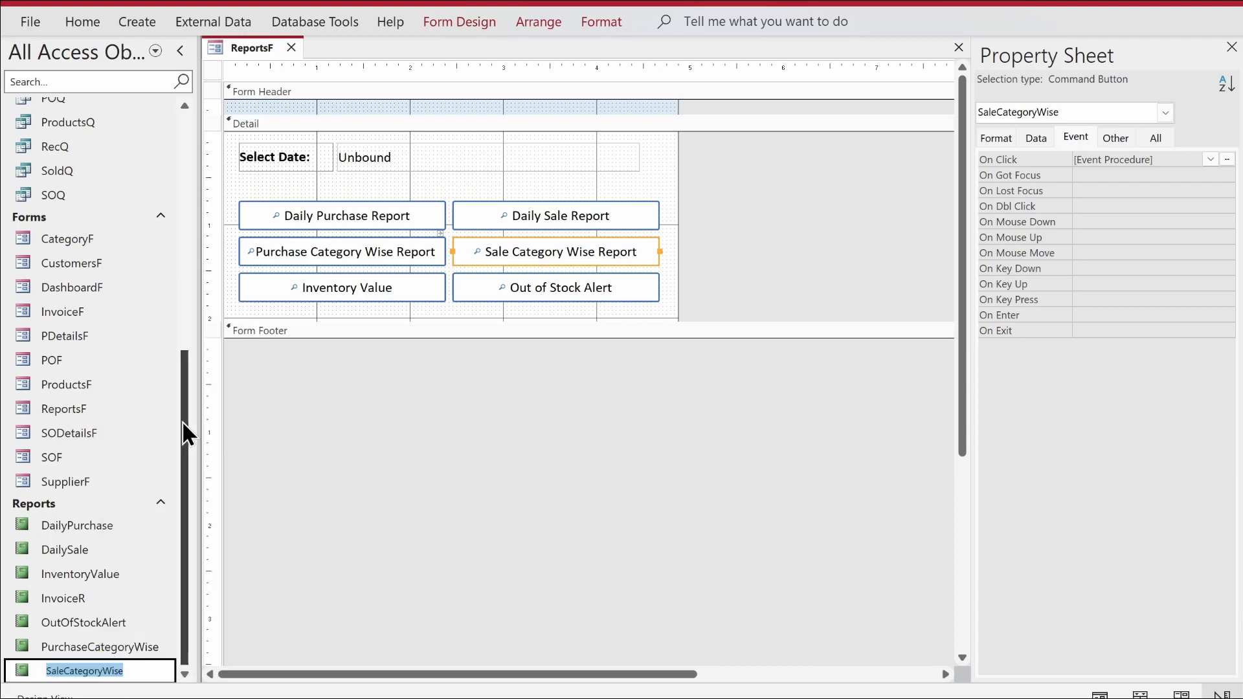
{"action": "key", "text": "ctrl+c"}
{"action": "key", "text": "alt+F11"}
{"action": "double_click", "coordinate": [244, 635]}
{"action": "key", "text": "ctrl+v"}
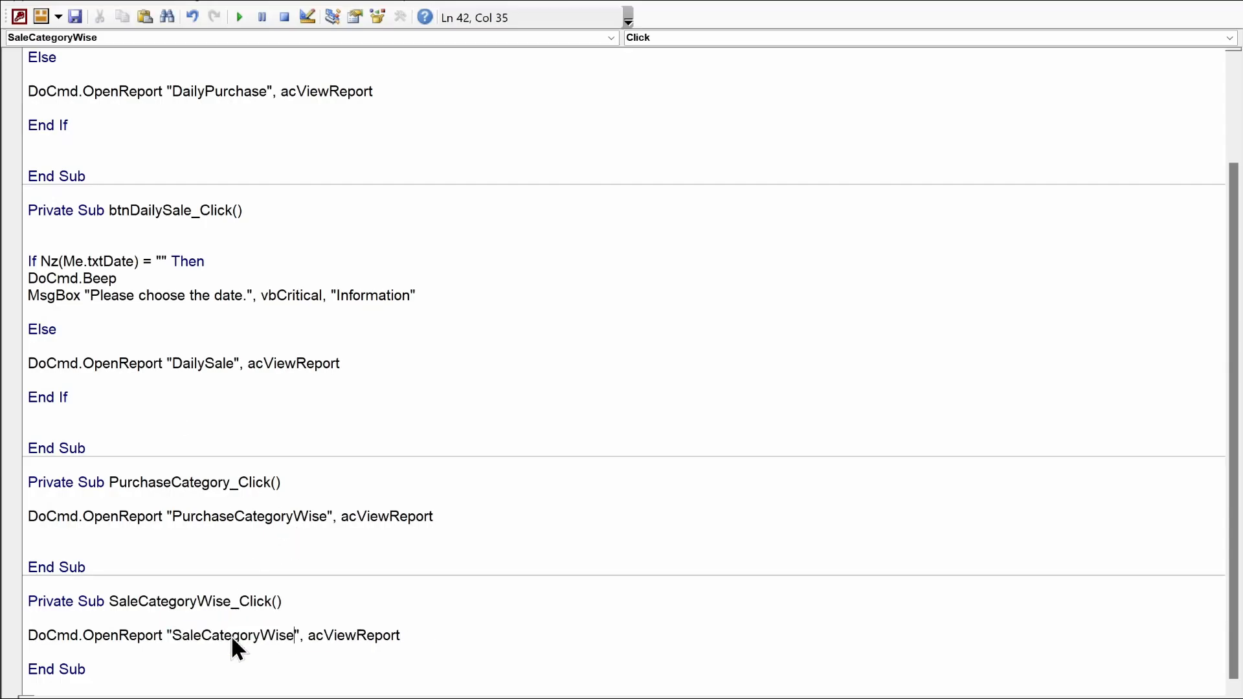
Step: Copy the SaleCategoryWise OpenReport line into a new On Click event procedure for the Inventory Value button, made with the Code Builder
{"action": "left_click_drag", "start_coordinate": [425, 634], "coordinate": [14, 635]}
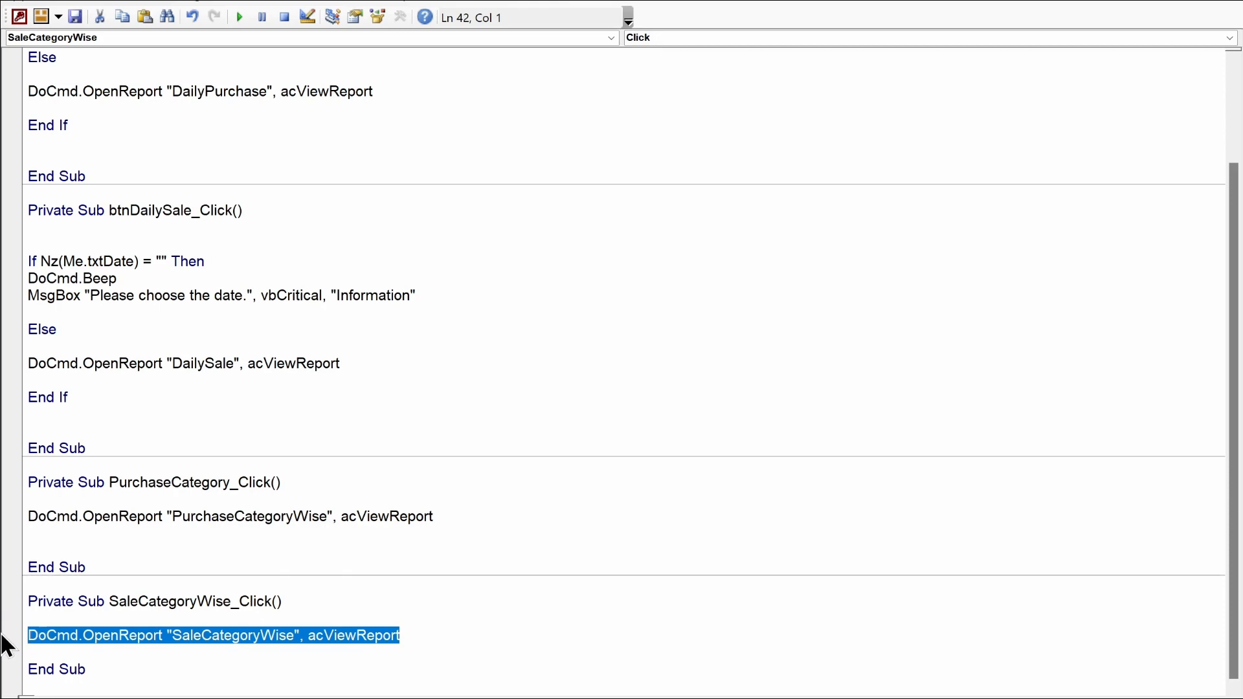
{"action": "key", "text": "alt+F11"}
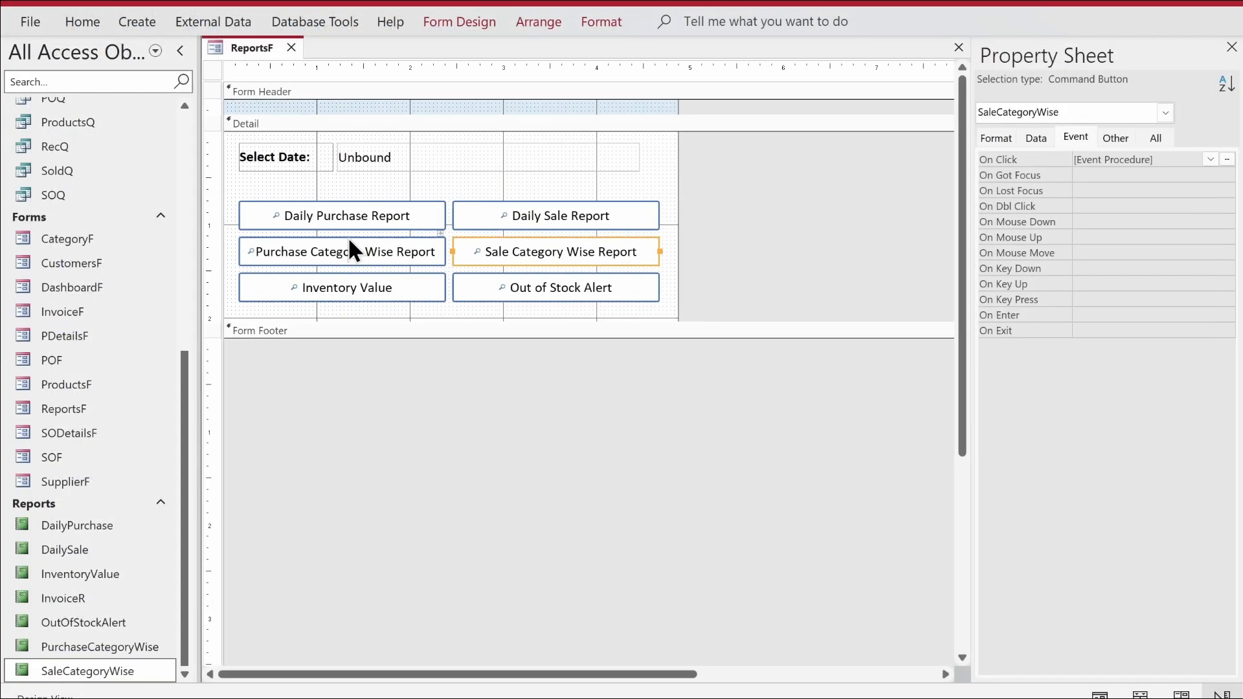
{"action": "left_click", "coordinate": [347, 288]}
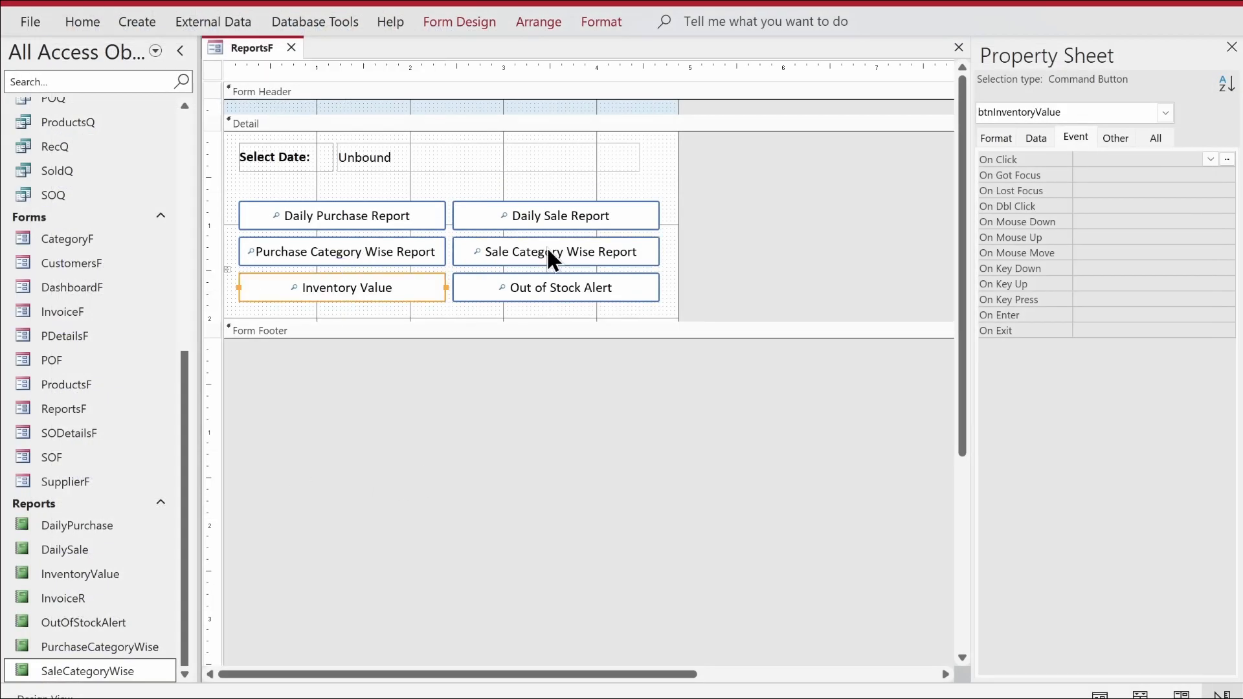
{"action": "left_click", "coordinate": [1227, 159]}
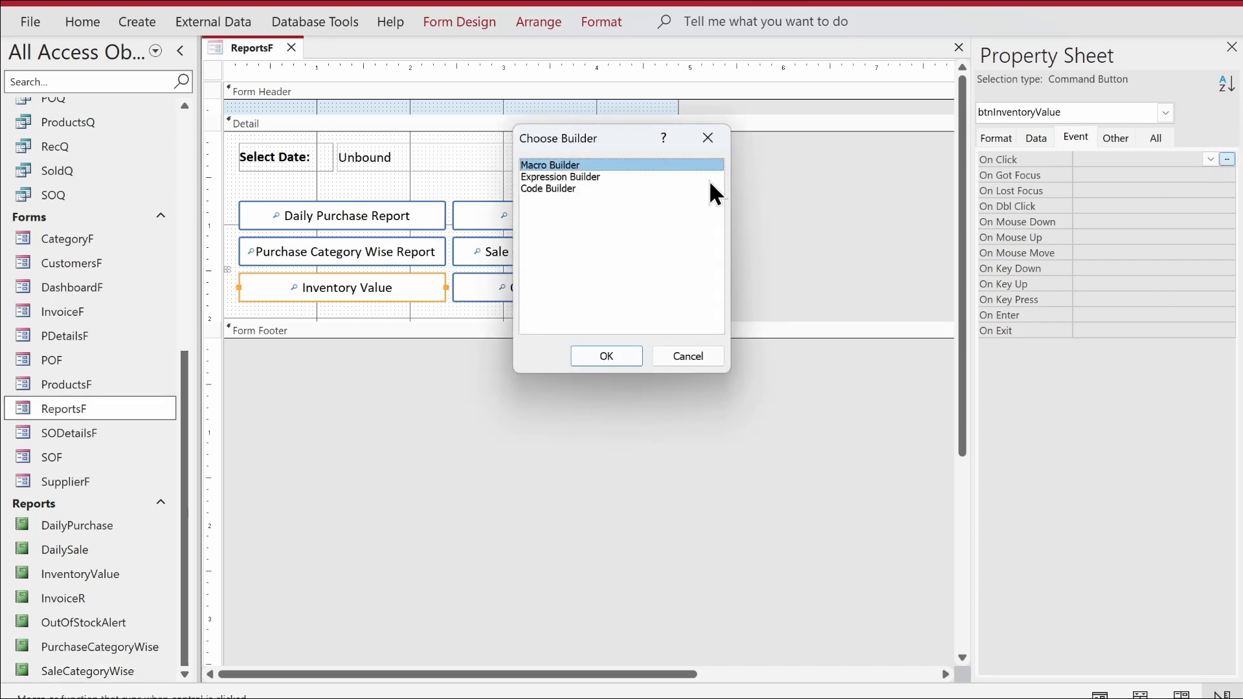
{"action": "double_click", "coordinate": [549, 187]}
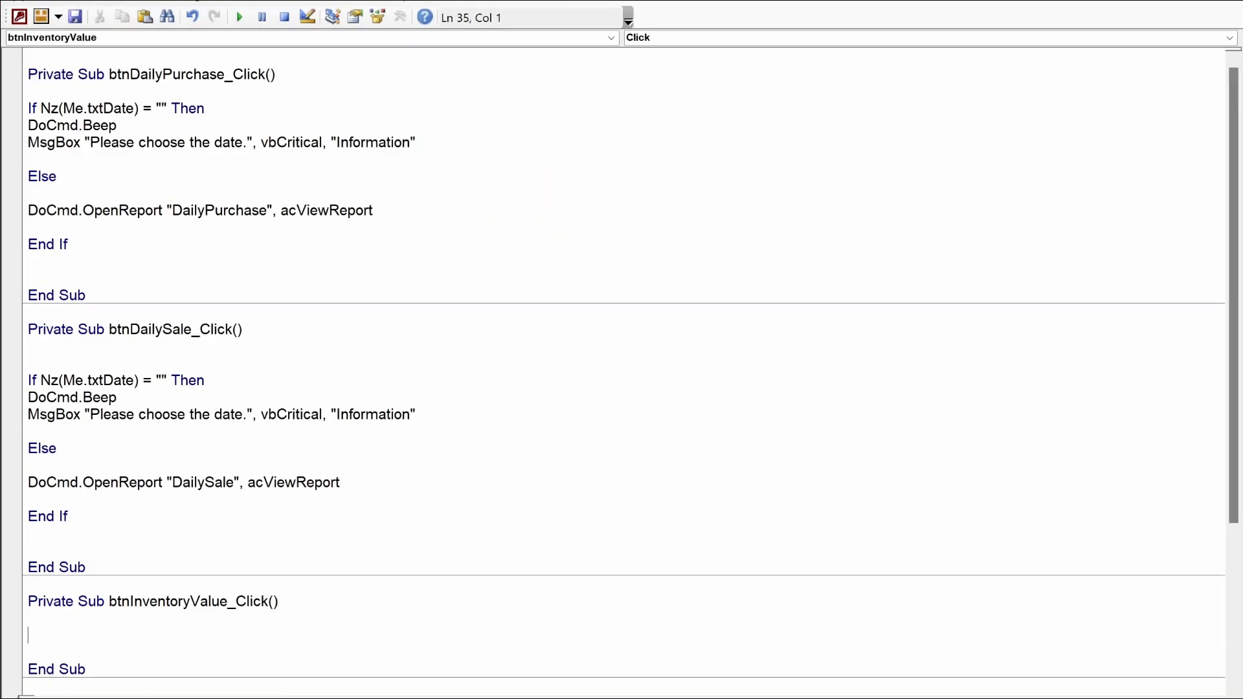
{"action": "key", "text": "ctrl+v"}
Step: Replace the report name in btnInventoryValue_Click with InventoryValue, checking its spelling in the database objects
{"action": "double_click", "coordinate": [257, 634]}
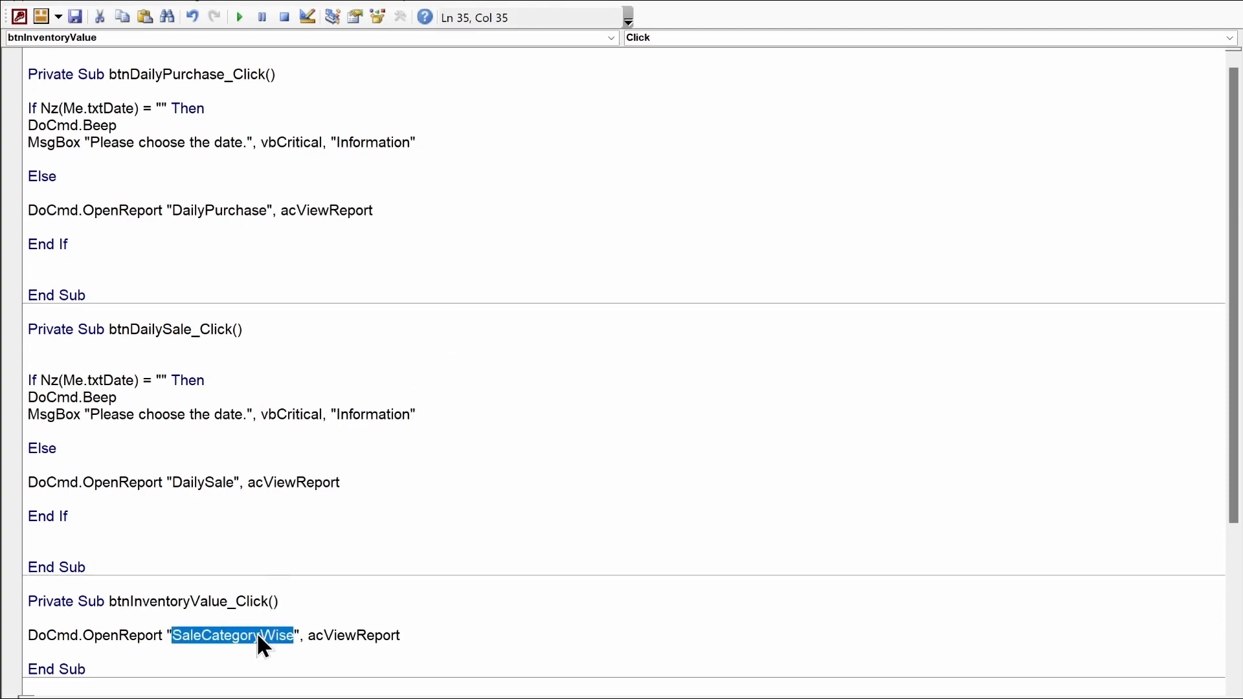
{"action": "key", "text": "alt+F11"}
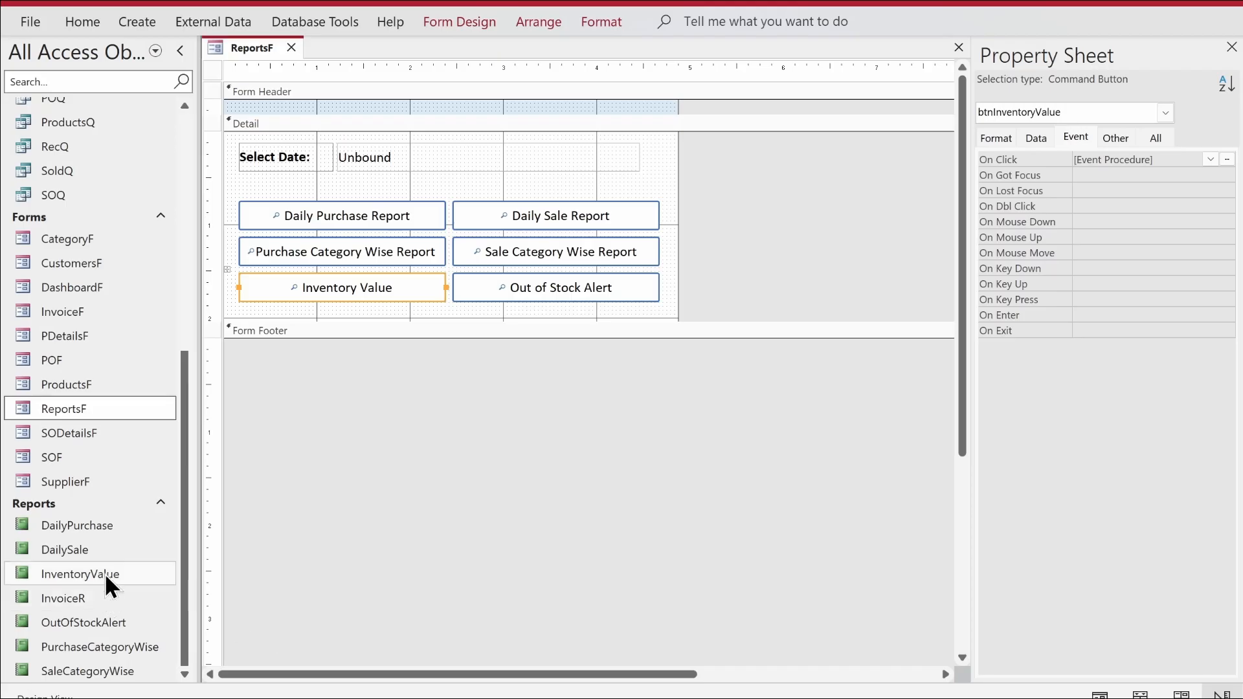
{"action": "key", "text": "alt+F11"}
{"action": "type", "text": "InventoryValu"}
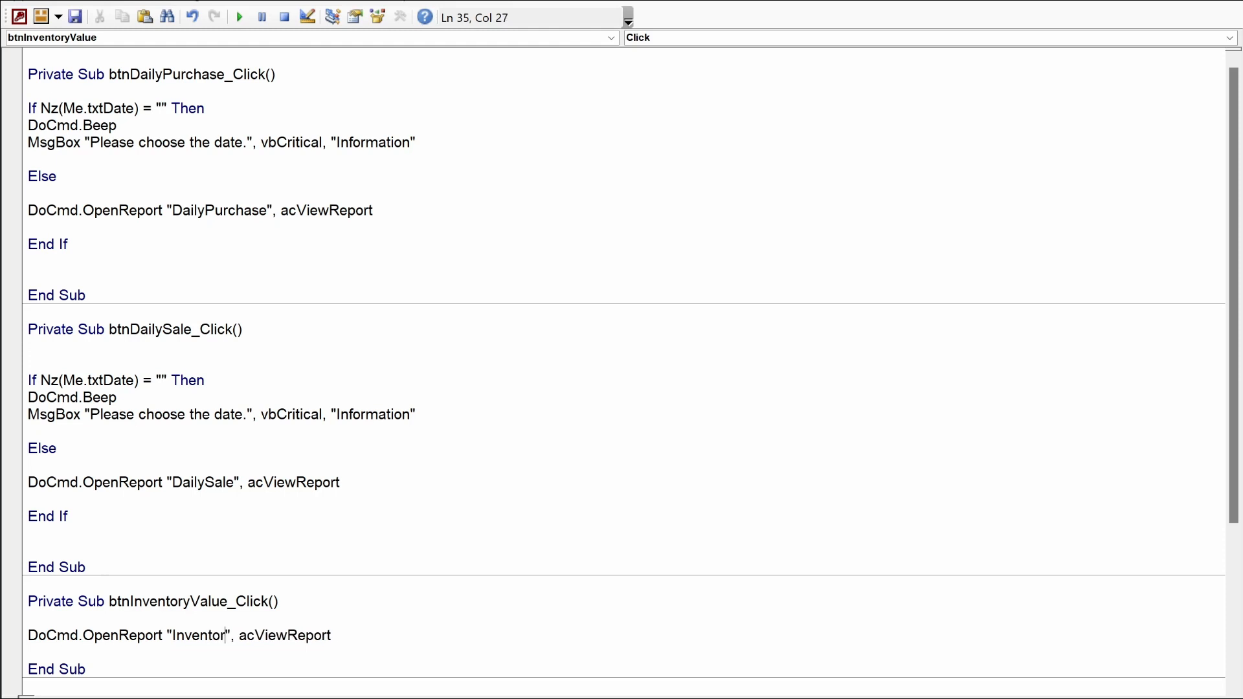
{"action": "type", "text": "e"}
{"action": "key", "text": "Down"}
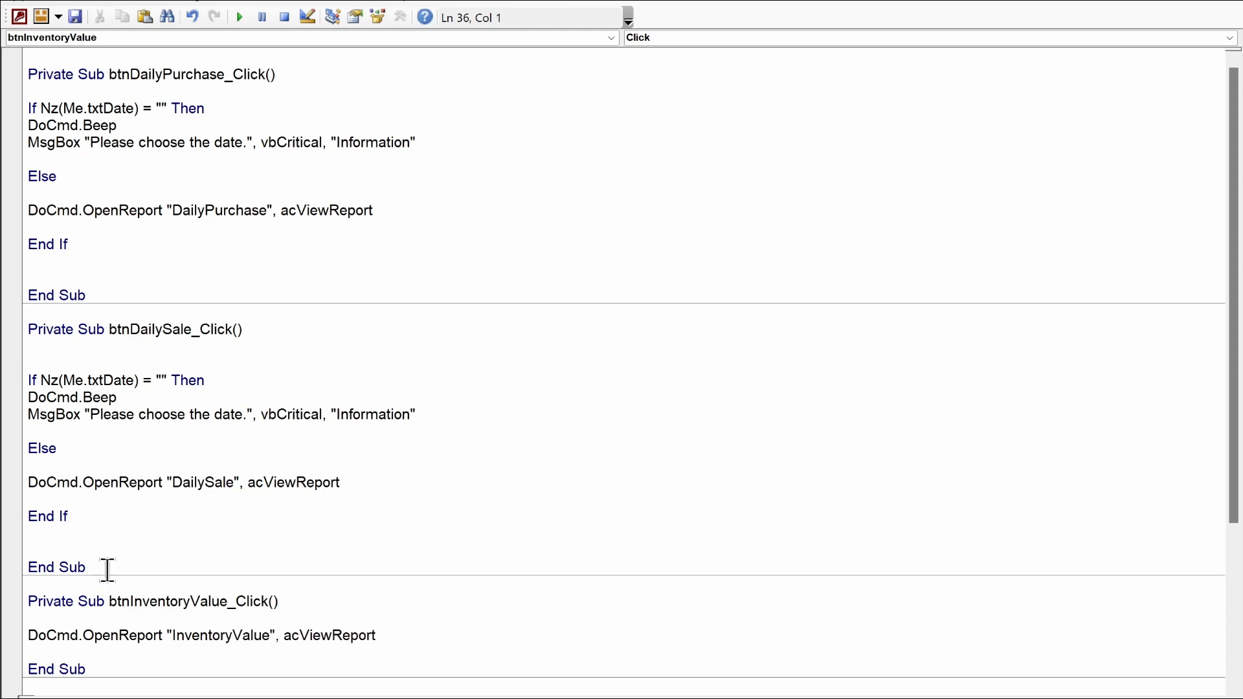
Step: Create an On Click event procedure for the Out of Stock Alert button with the Code Builder and paste the copied OpenReport line
{"action": "key", "text": "alt+F11"}
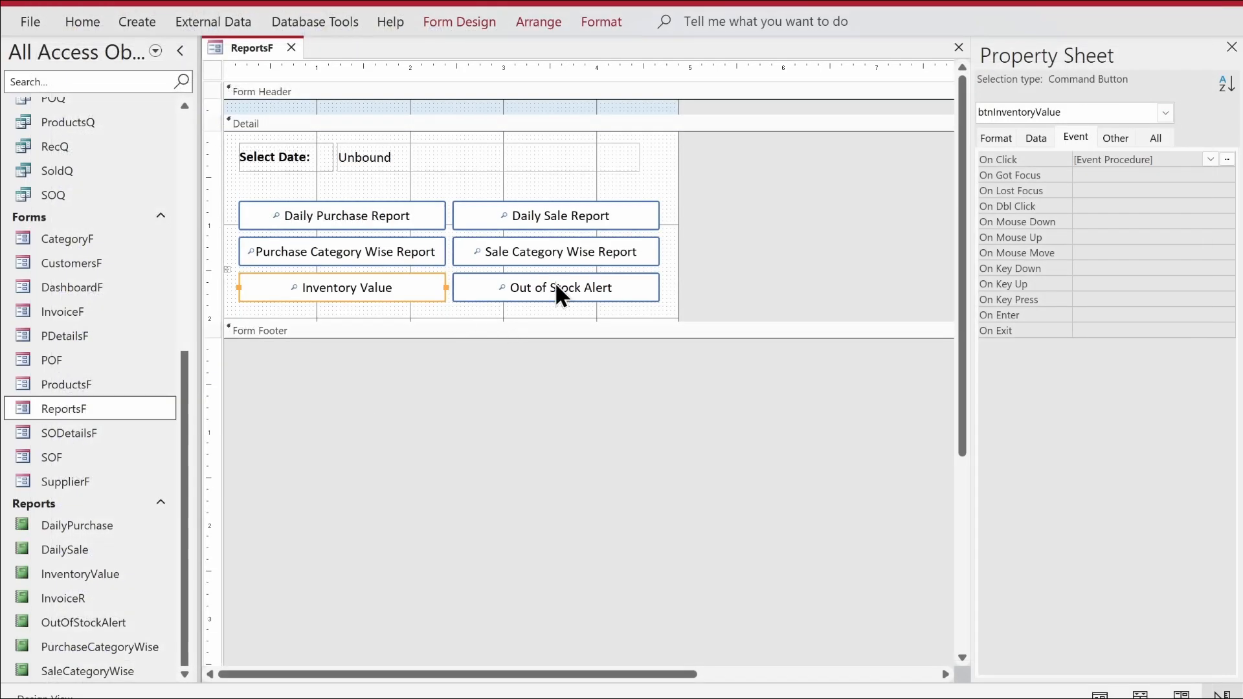
{"action": "left_click", "coordinate": [554, 281]}
{"action": "left_click", "coordinate": [1177, 156]}
{"action": "left_click", "coordinate": [1226, 159]}
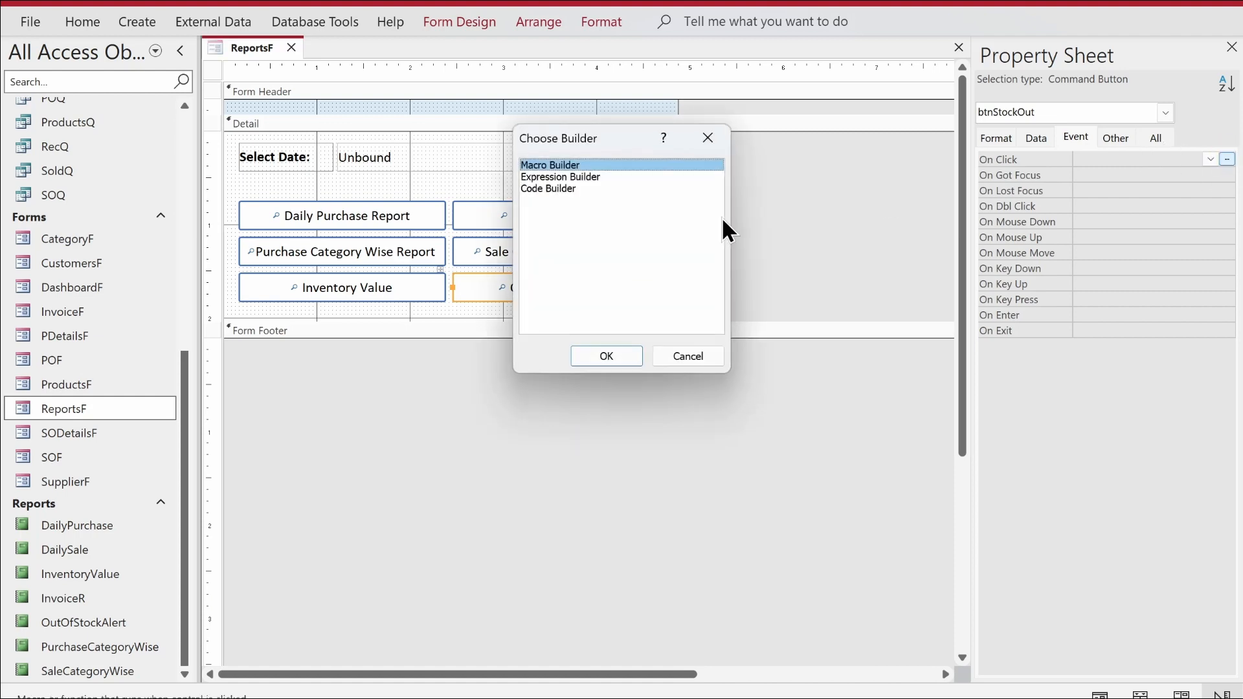
{"action": "double_click", "coordinate": [561, 188]}
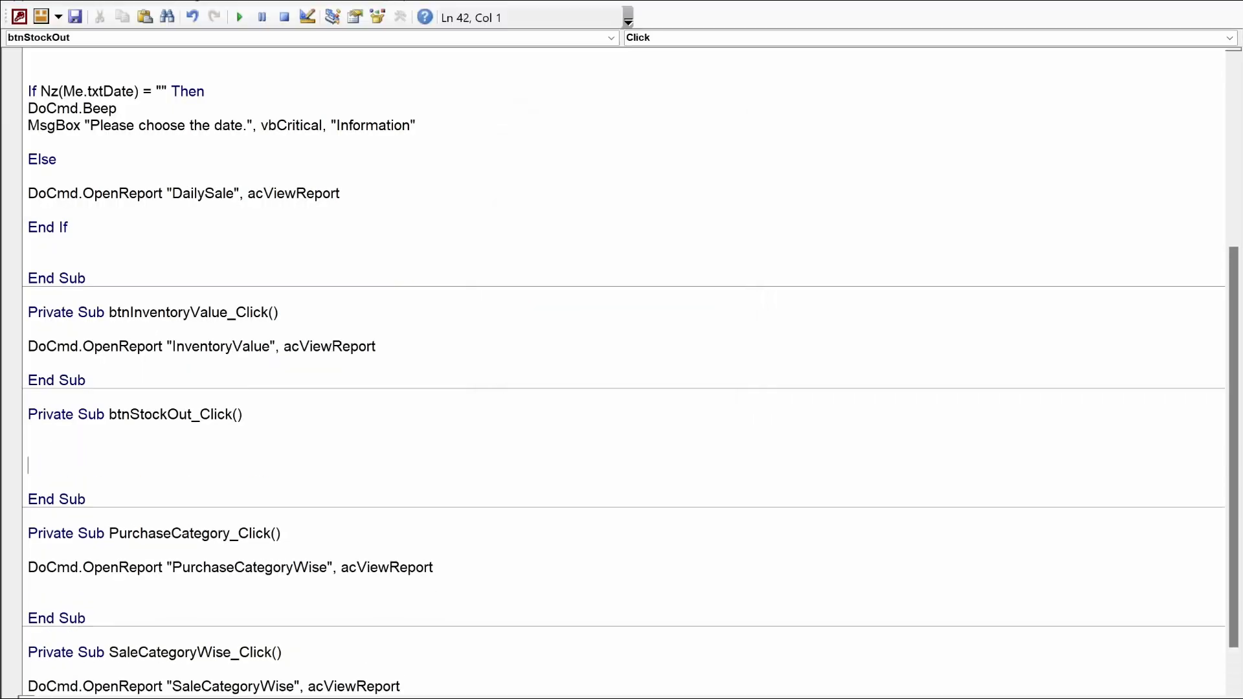
{"action": "key", "text": "ctrl+v"}
Step: Replace the report name in btnStockOut_Click with OutOfStockAlert, copied from the report's name in the database objects
{"action": "key", "text": "alt+F11"}
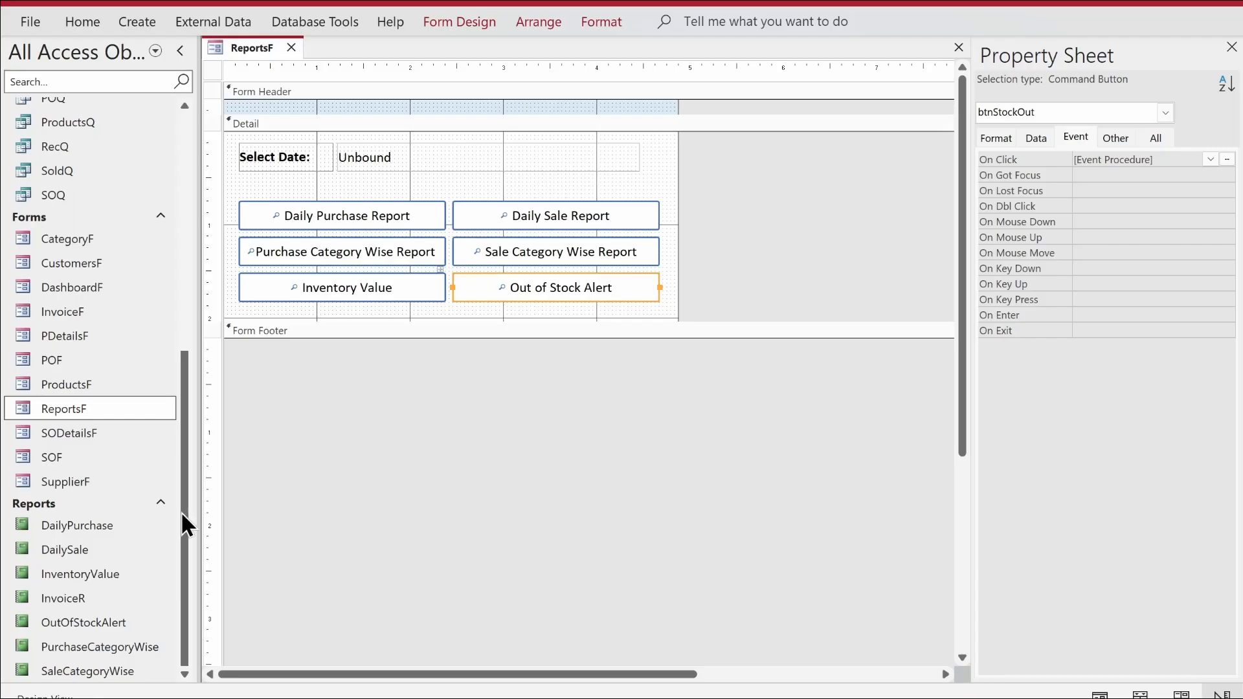
{"action": "right_click", "coordinate": [109, 646]}
{"action": "left_click", "coordinate": [68, 620]}
{"action": "right_click", "coordinate": [68, 620]}
{"action": "left_click", "coordinate": [115, 363]}
{"action": "key", "text": "ctrl+c"}
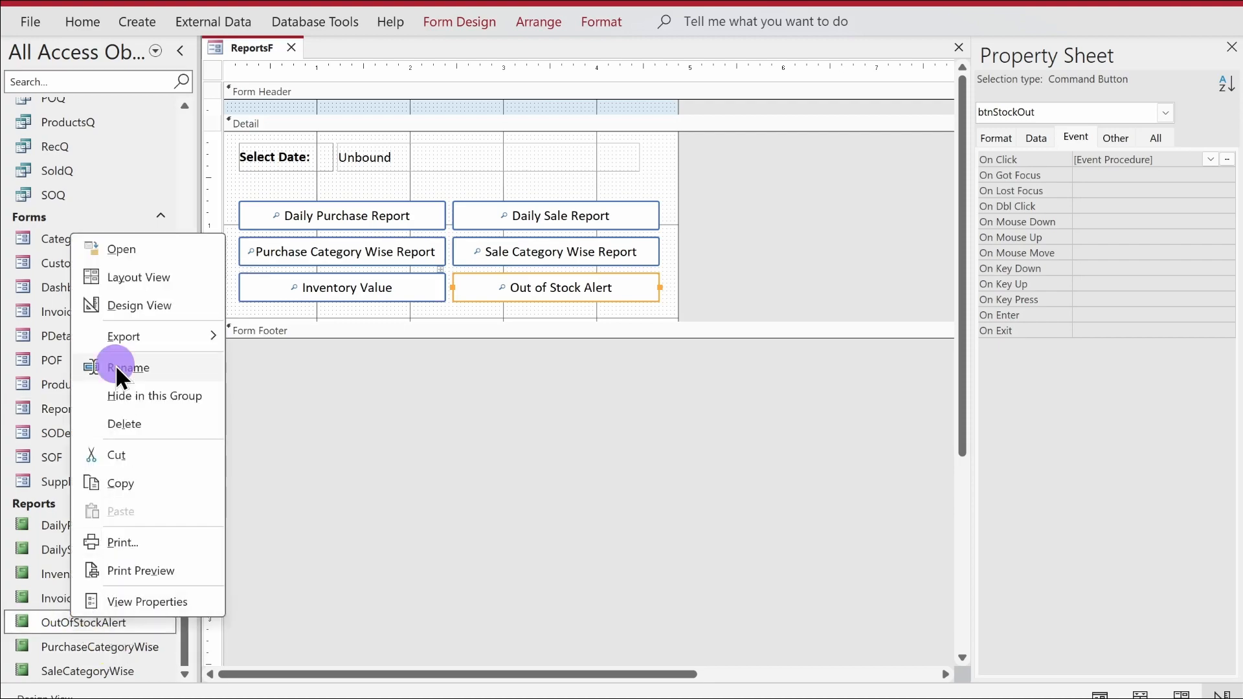
{"action": "key", "text": "alt+F11"}
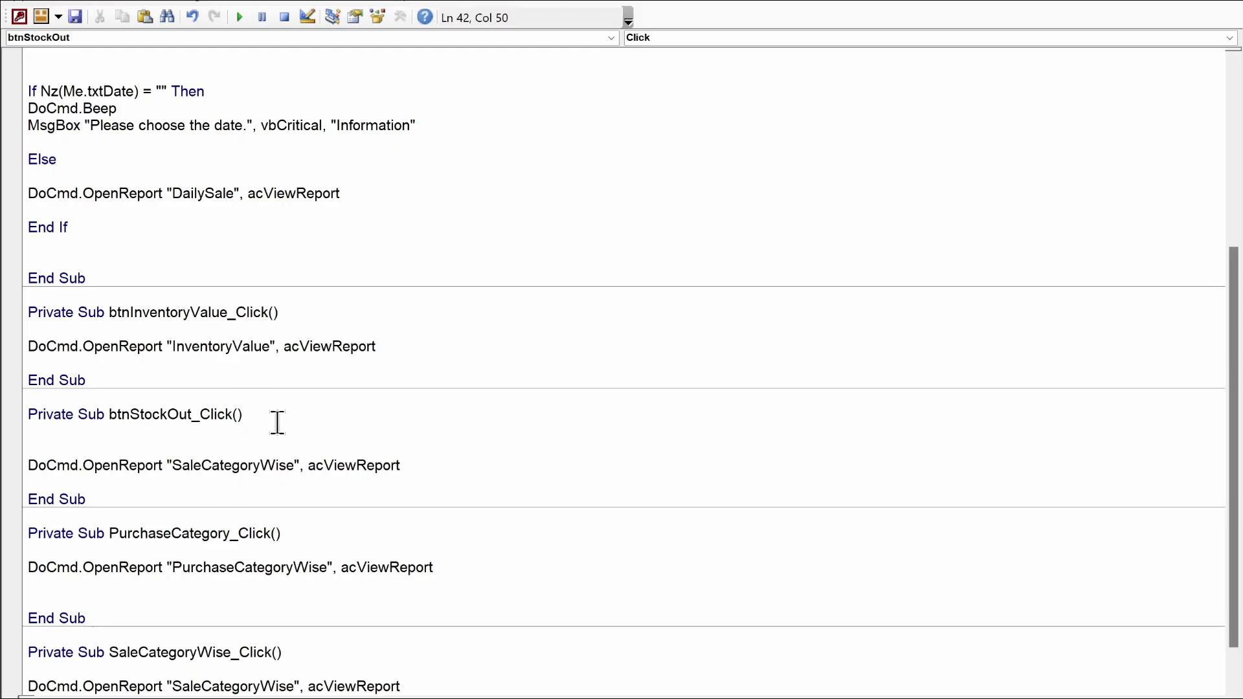
{"action": "double_click", "coordinate": [258, 464]}
{"action": "key", "text": "ctrl+v"}
{"action": "key", "text": "Down"}
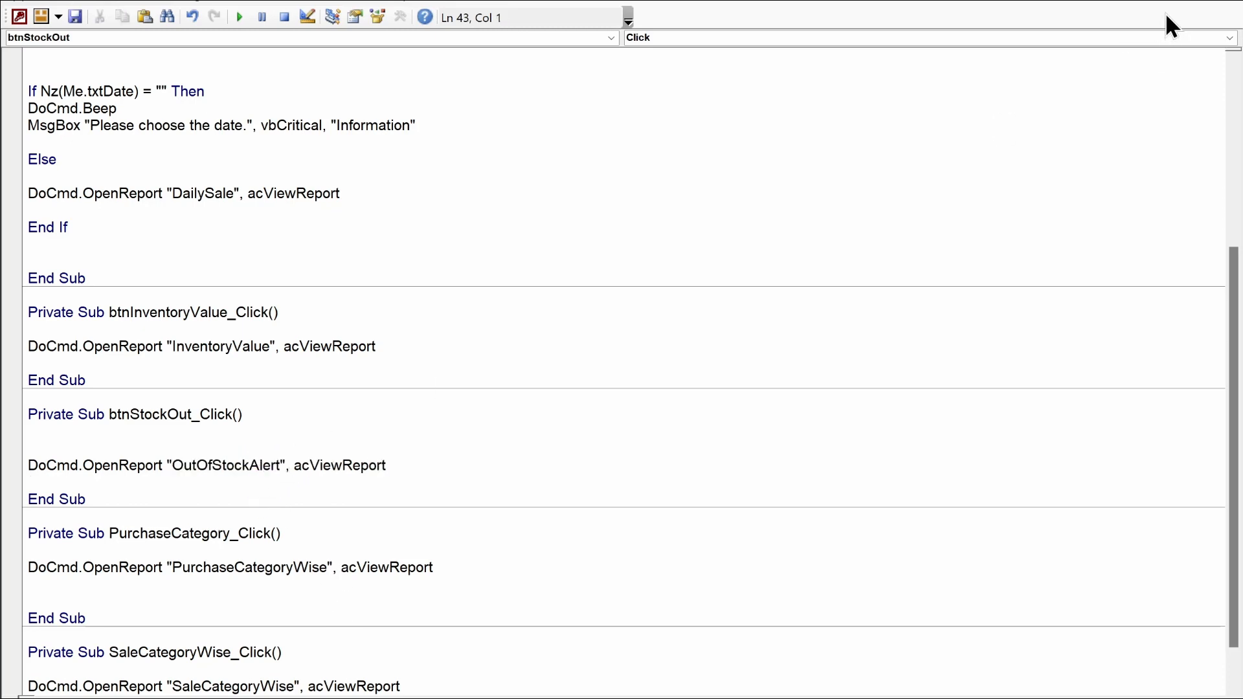
Step: Open the DashboardF form in Design View and inspect the date text box above the Run Report button
{"action": "key", "text": "alt+F11"}
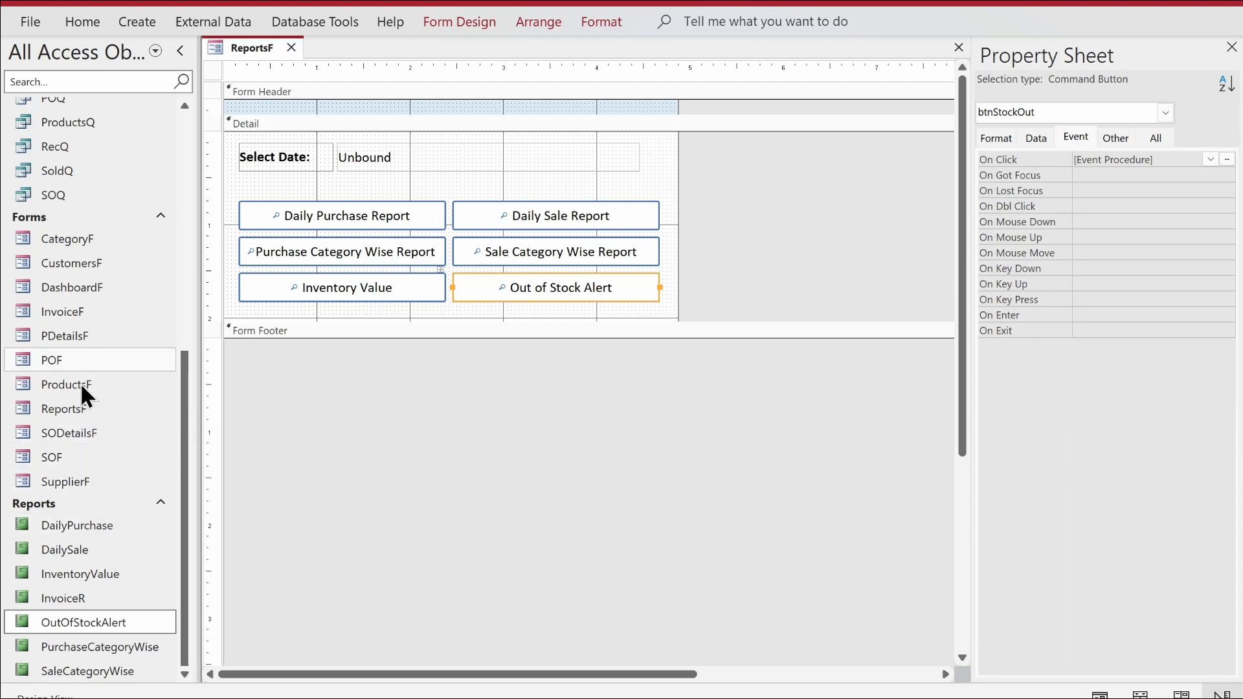
{"action": "right_click", "coordinate": [94, 283]}
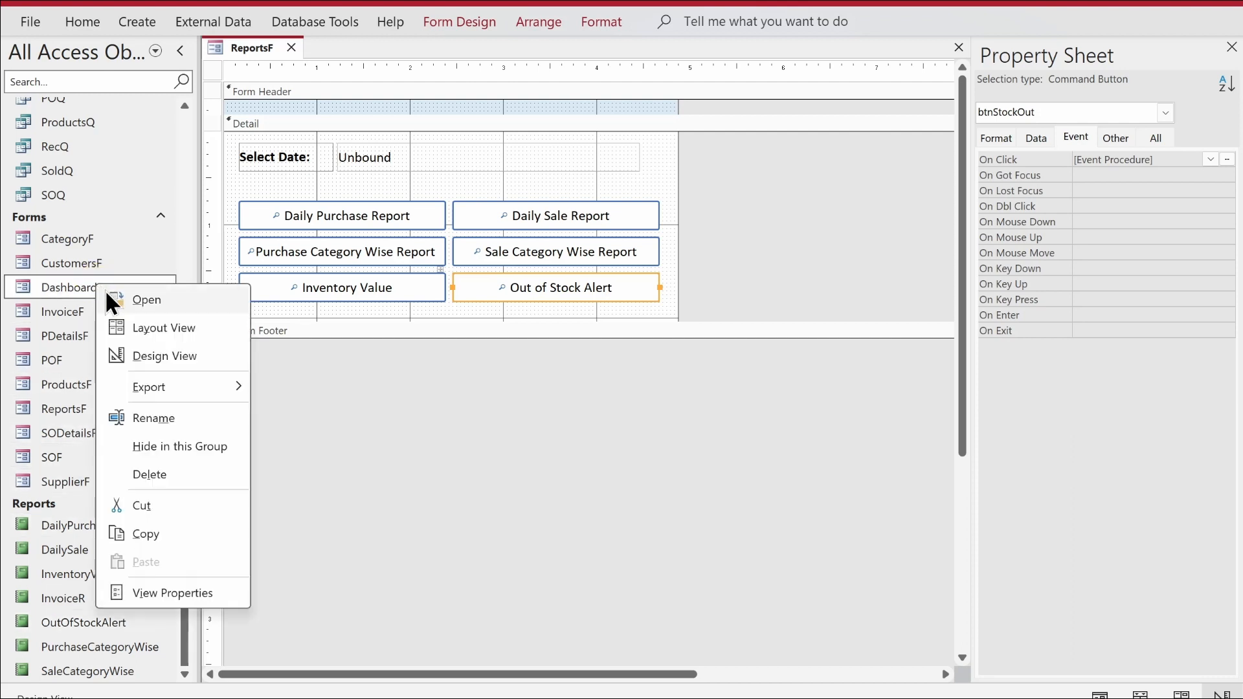
{"action": "left_click", "coordinate": [158, 354]}
{"action": "left_click", "coordinate": [301, 477]}
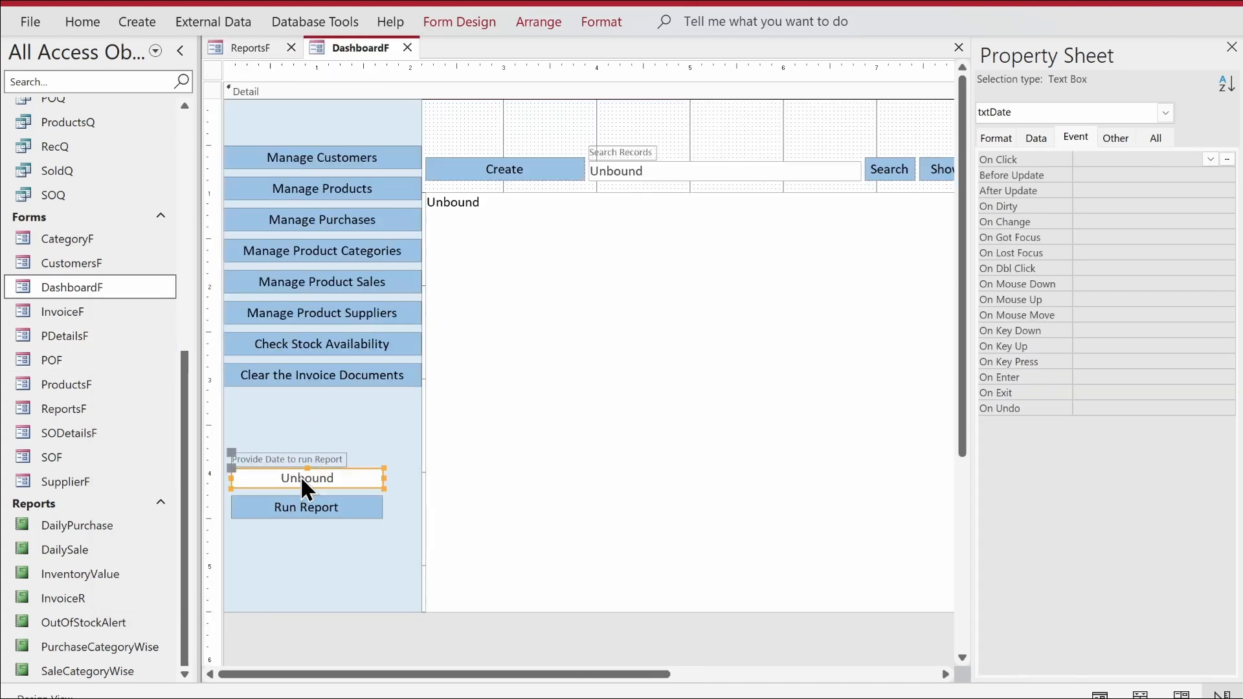
Step: Open the DailyPurchase report in Design View and open its record source in the Query Builder
{"action": "right_click", "coordinate": [95, 527]}
{"action": "left_click", "coordinate": [170, 212]}
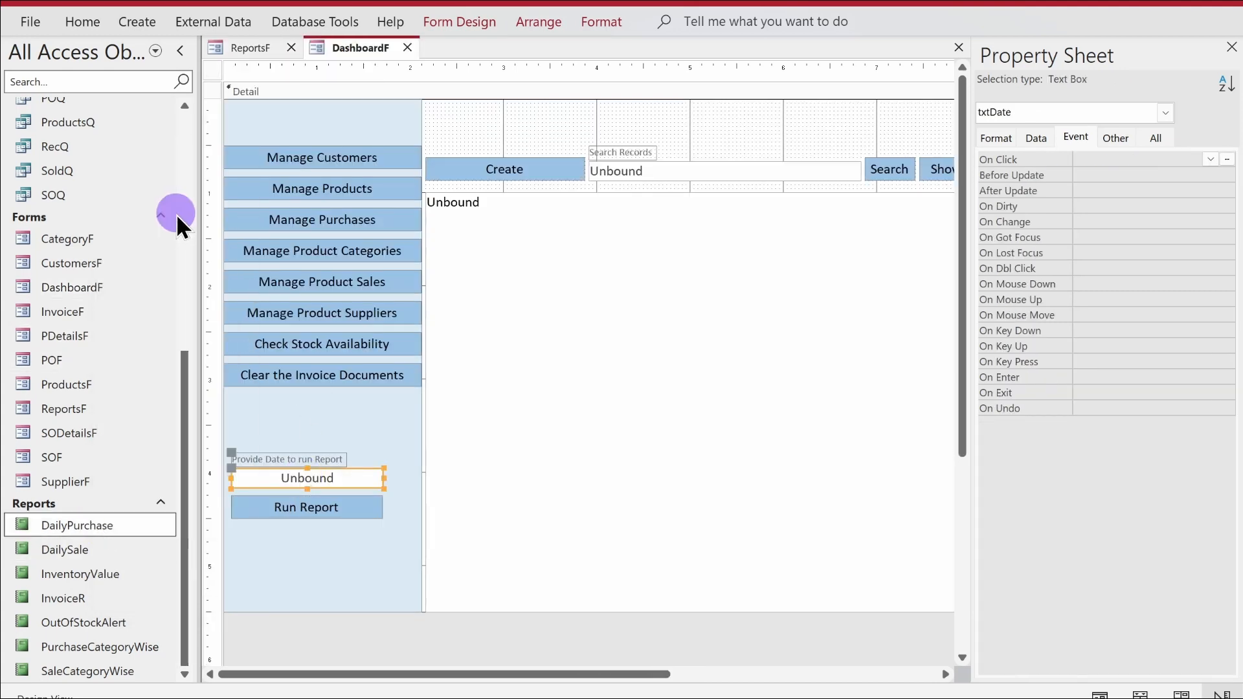
{"action": "left_click", "coordinate": [1035, 136]}
{"action": "left_click", "coordinate": [1227, 159]}
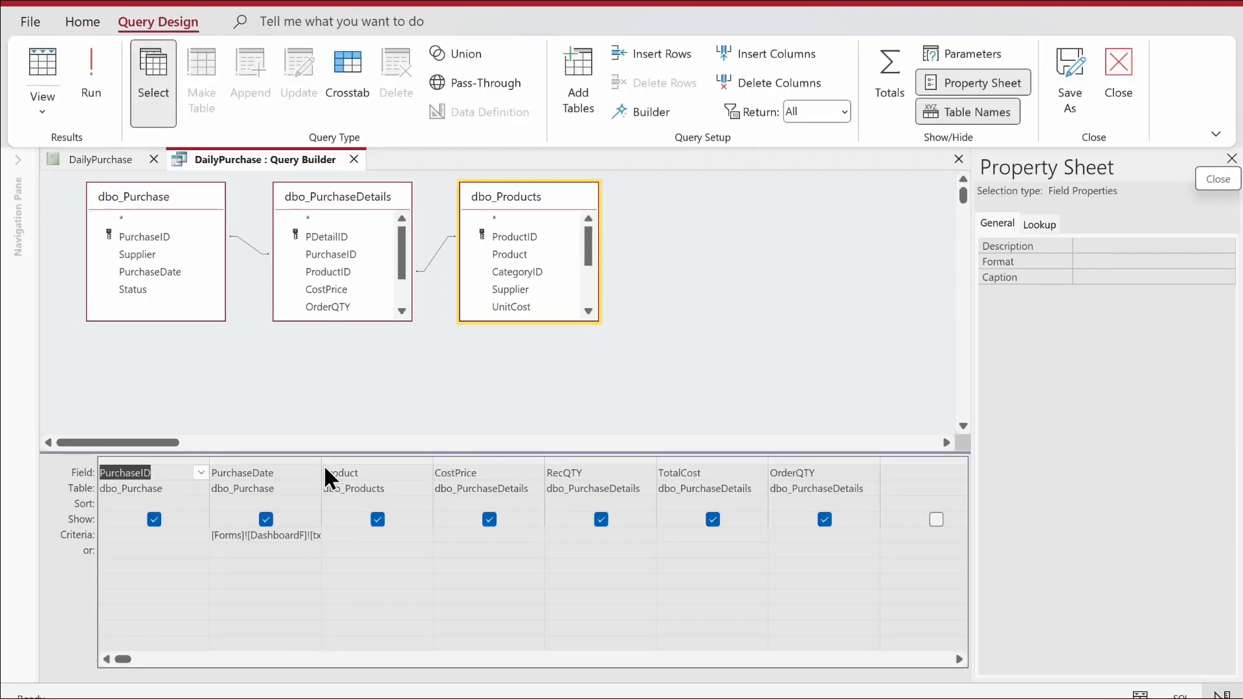
Step: Widen the PurchaseDate column and change its criterion to [Forms]![ReportsF]![txtDate]
{"action": "left_click_drag", "start_coordinate": [322, 458], "coordinate": [507, 458]}
{"action": "left_click", "coordinate": [350, 530]}
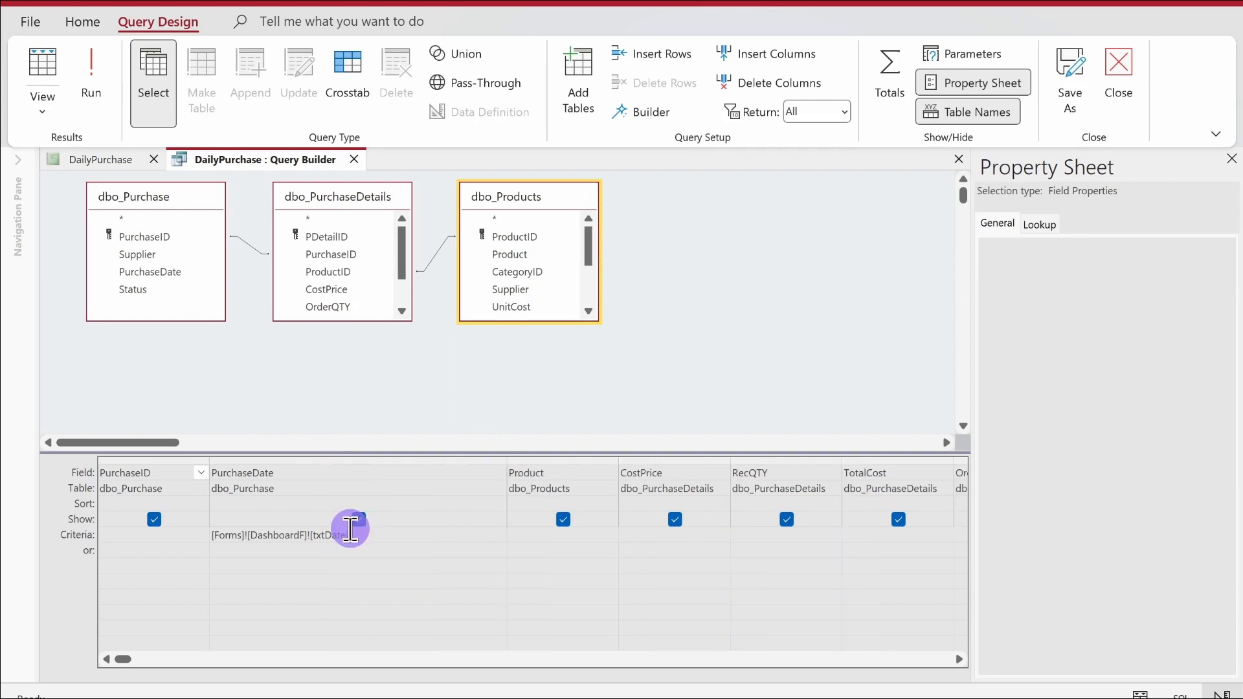
{"action": "key", "text": "BackSpace"}
{"action": "key", "text": "BackSpace"}
{"action": "key", "text": "BackSpace"}
{"action": "key", "text": "BackSpace"}
{"action": "key", "text": "BackSpace"}
{"action": "key", "text": "BackSpace"}
{"action": "key", "text": "BackSpace"}
{"action": "key", "text": "BackSpace"}
{"action": "key", "text": "BackSpace"}
{"action": "key", "text": "BackSpace"}
{"action": "key", "text": "BackSpace"}
{"action": "key", "text": "BackSpace"}
{"action": "key", "text": "BackSpace"}
{"action": "key", "text": "BackSpace"}
{"action": "key", "text": "BackSpace"}
{"action": "key", "text": "BackSpace"}
{"action": "key", "text": "BackSpace"}
{"action": "key", "text": "BackSpace"}
{"action": "key", "text": "BackSpace"}
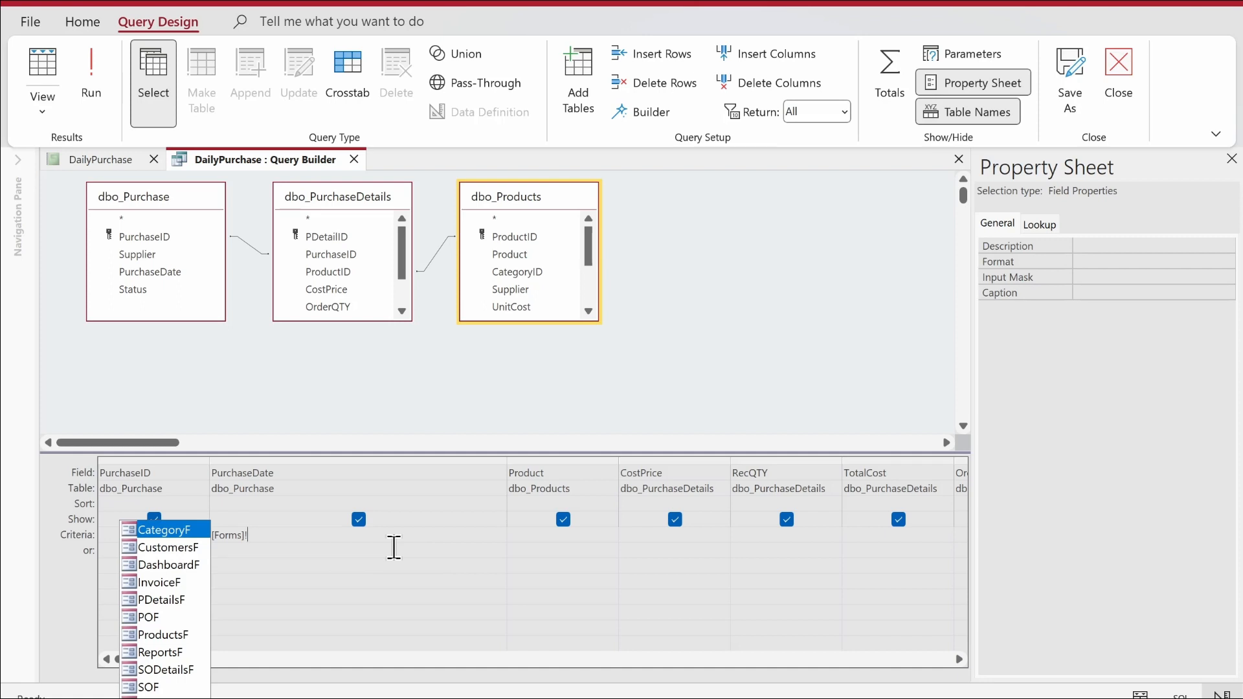
{"action": "type", "text": "[ReportsF]!"}
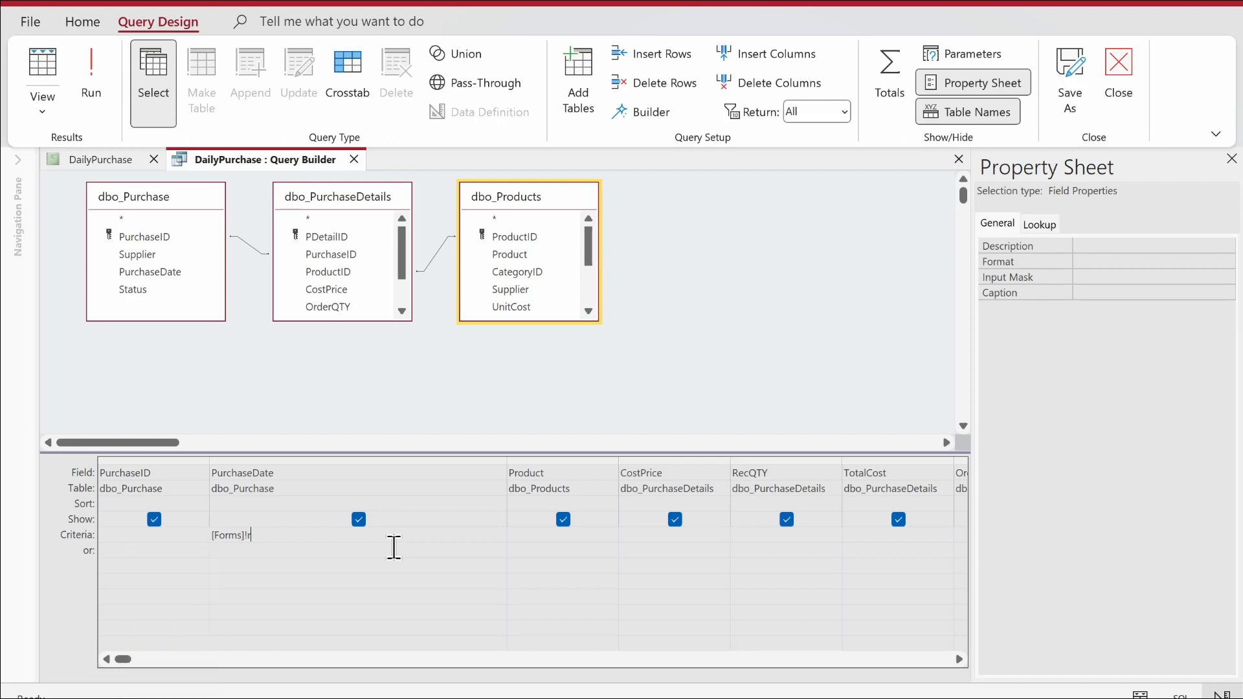
{"action": "type", "text": "[t"}
{"action": "key", "text": "Tab"}
{"action": "key", "text": "Tab"}
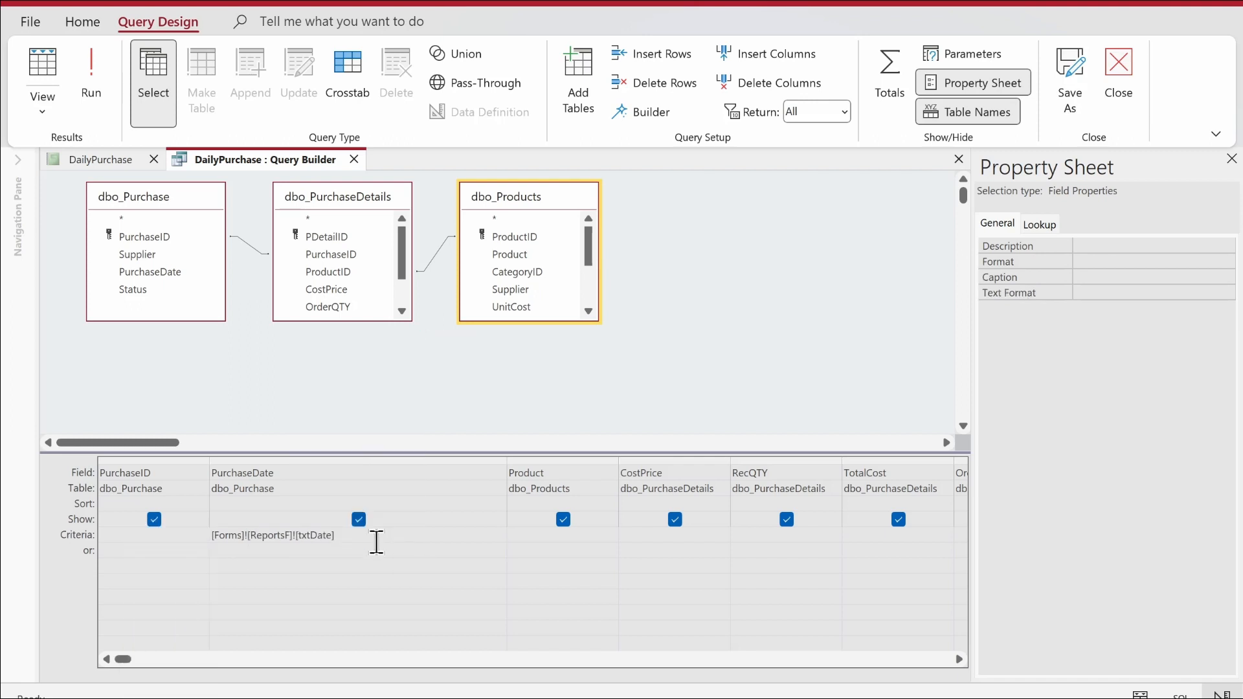
Step: Copy the PurchaseDate criterion, then close the query and the DailyPurchase report, saving the changes
{"action": "left_click_drag", "start_coordinate": [372, 537], "coordinate": [172, 538]}
{"action": "key", "text": "ctrl+c"}
{"action": "left_click", "coordinate": [355, 160]}
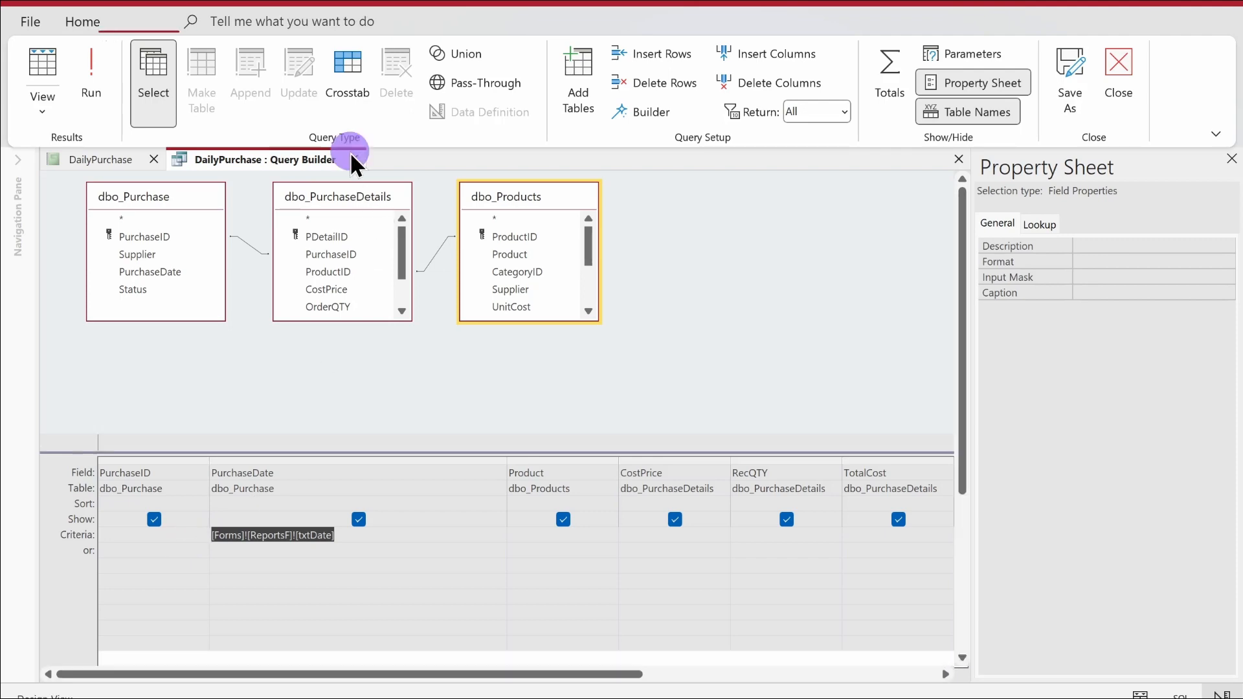
{"action": "left_click", "coordinate": [313, 25]}
{"action": "left_click", "coordinate": [387, 181]}
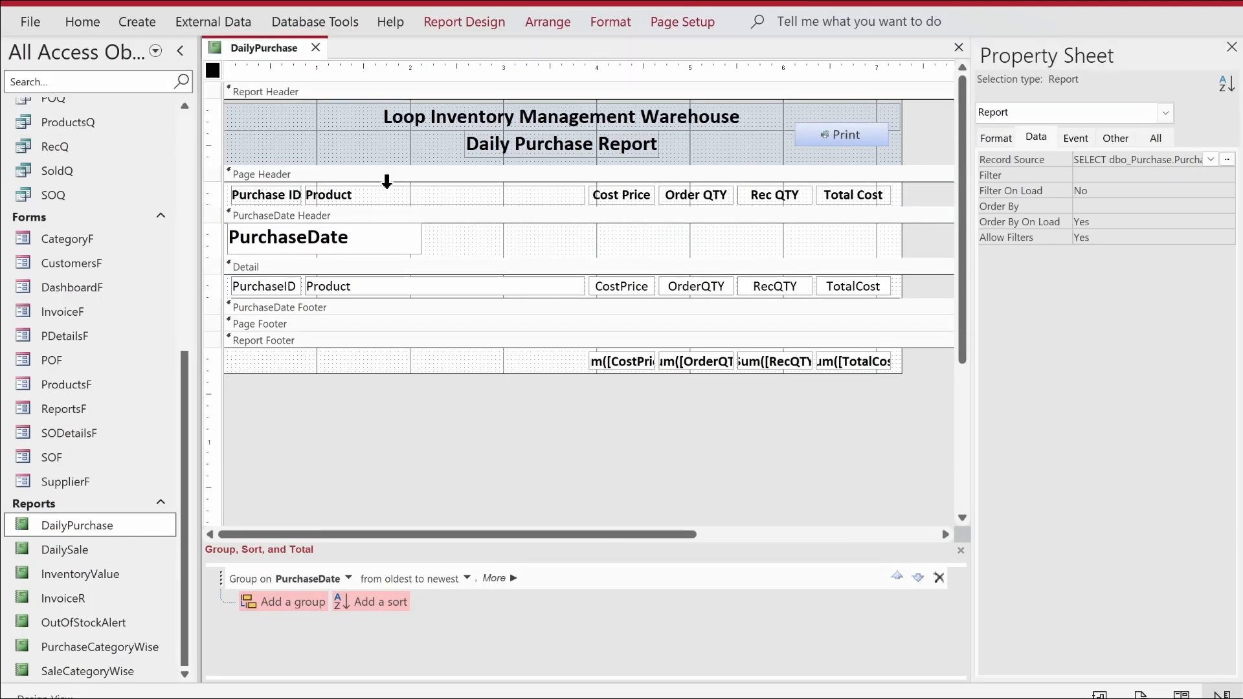
{"action": "left_click", "coordinate": [315, 48]}
{"action": "left_click", "coordinate": [554, 402]}
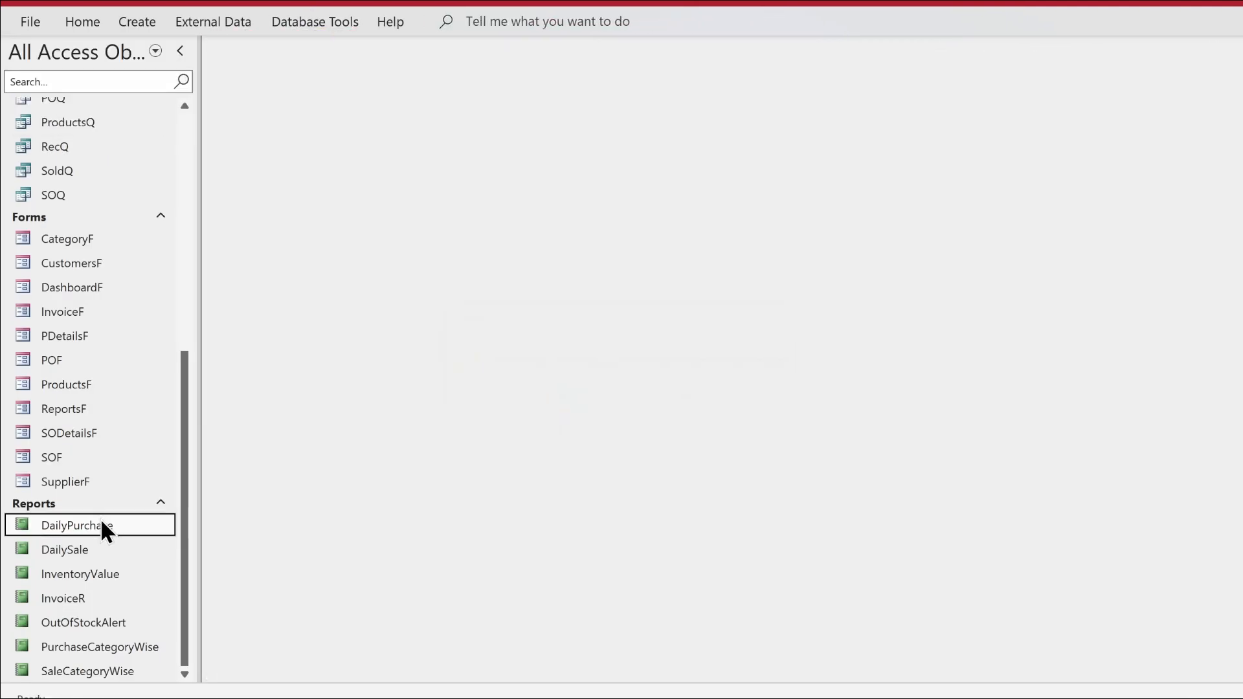
Step: In the DailySale report's record source query, replace the SaleDate criterion with the copied [Forms]![ReportsF]![txtDate]
{"action": "right_click", "coordinate": [92, 543]}
{"action": "left_click", "coordinate": [170, 227]}
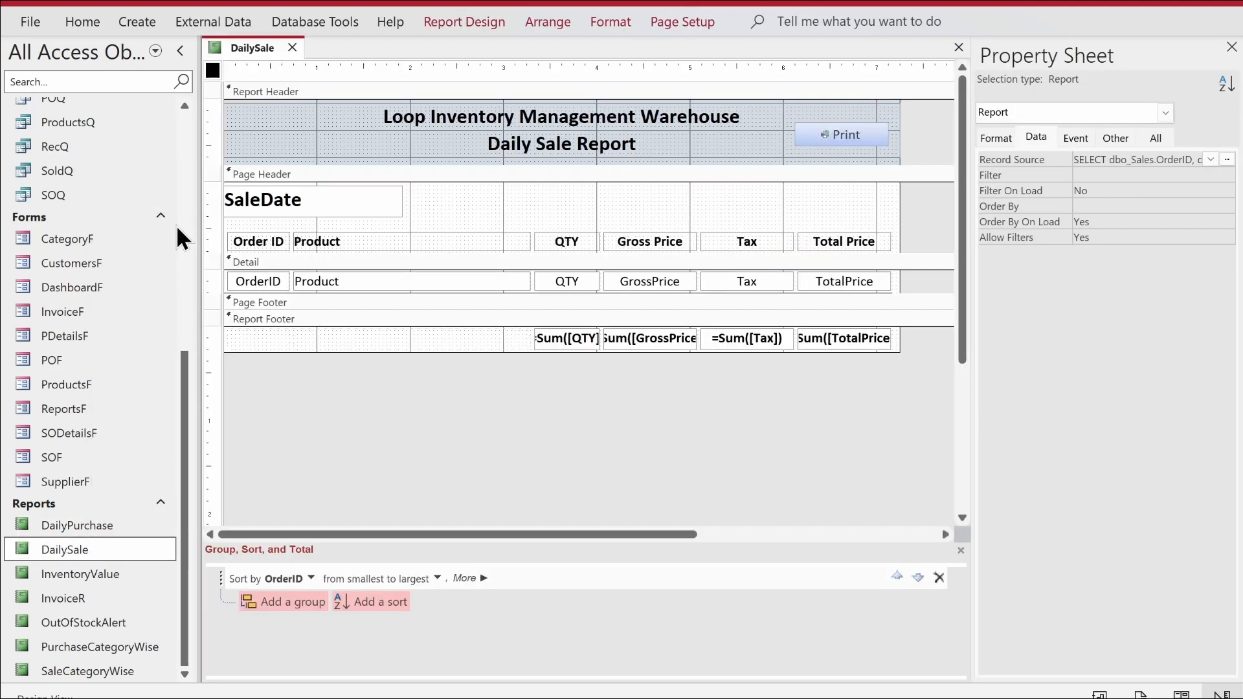
{"action": "left_click", "coordinate": [1226, 159]}
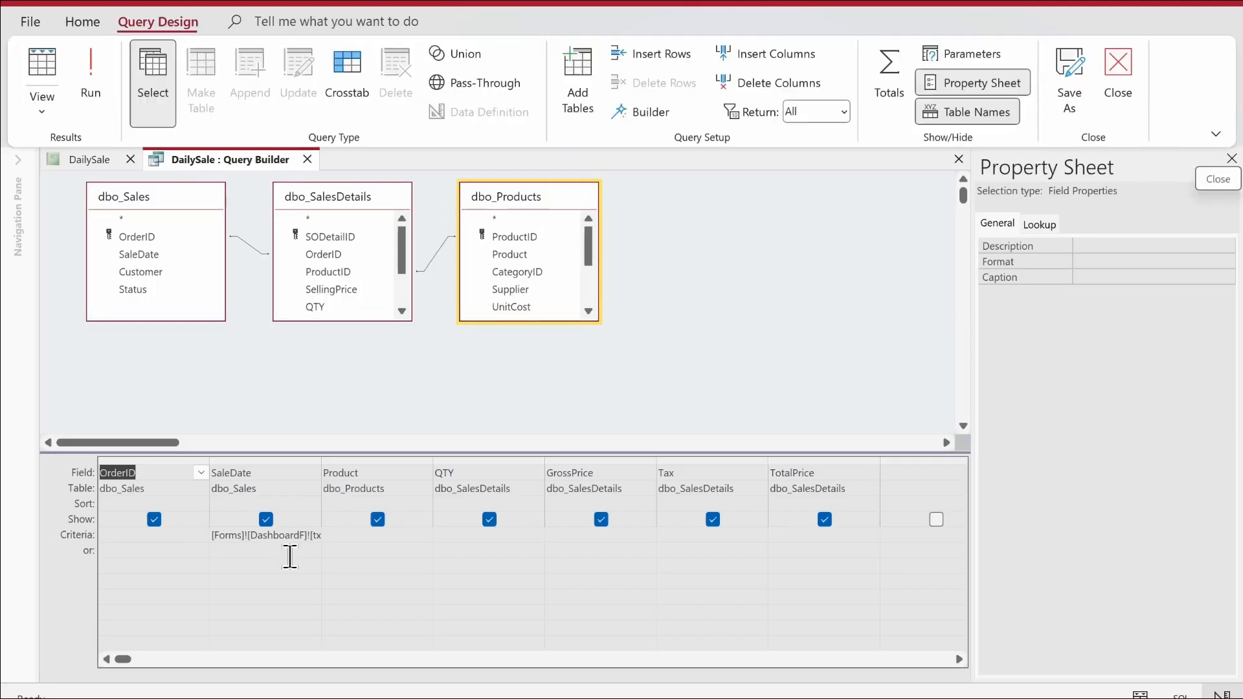
{"action": "double_click", "coordinate": [321, 460]}
{"action": "left_click_drag", "start_coordinate": [343, 535], "coordinate": [172, 534]}
{"action": "key", "text": "Delete"}
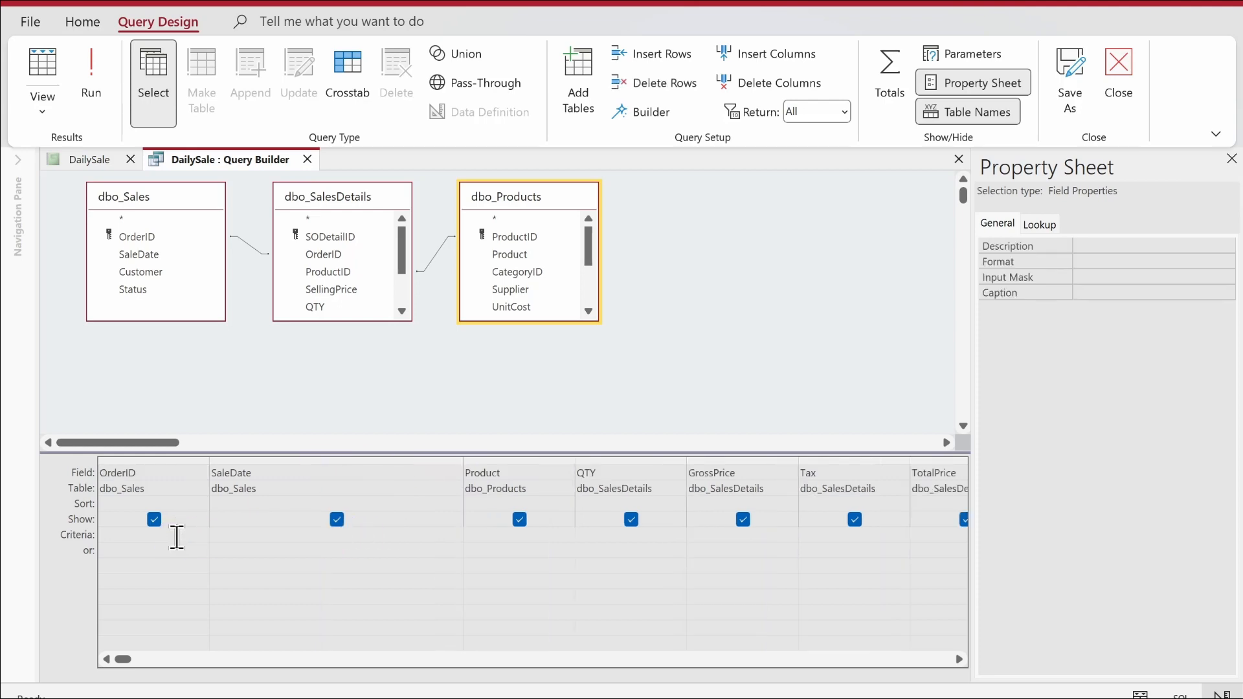
{"action": "key", "text": "ctrl+v"}
Step: Close the DailySale query and report, saving the changes to the report design
{"action": "left_click", "coordinate": [308, 159]}
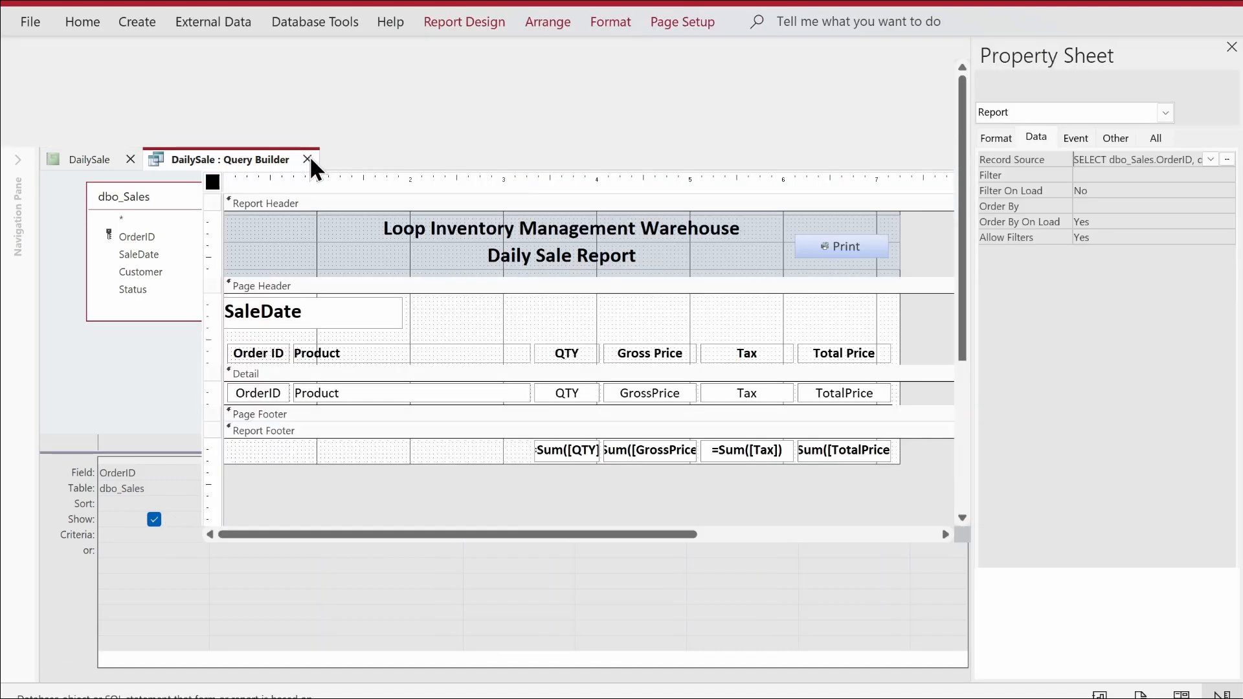
{"action": "left_click", "coordinate": [292, 48]}
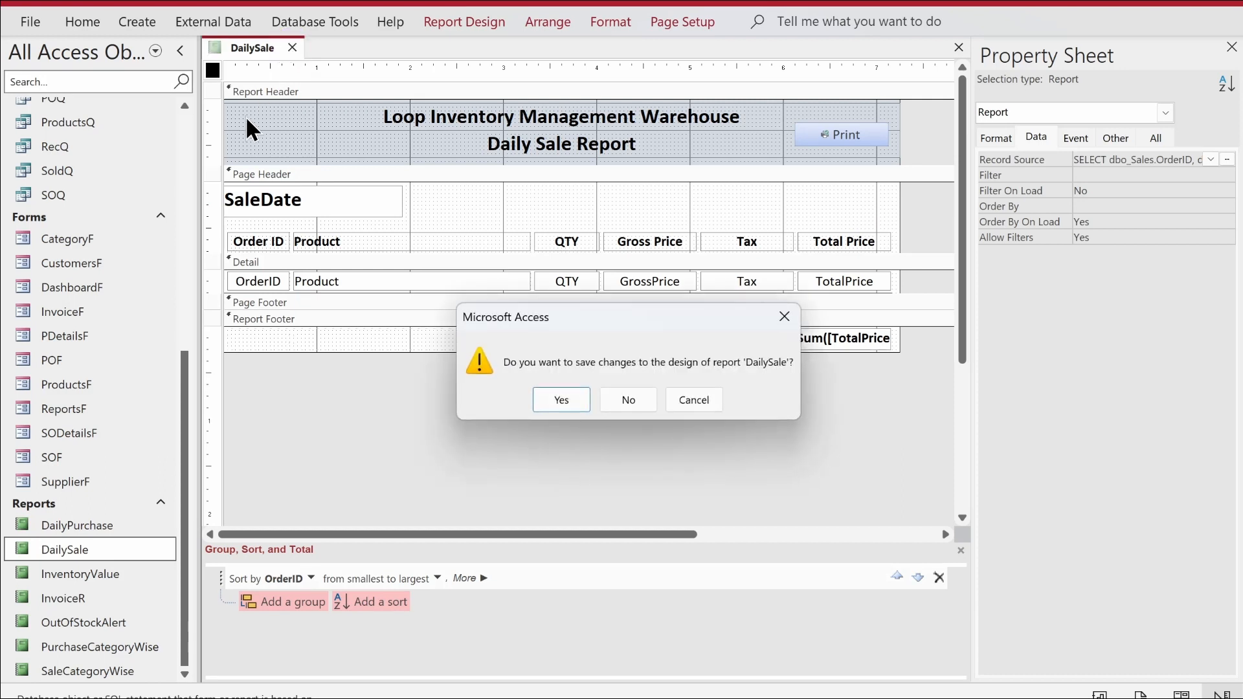
{"action": "left_click", "coordinate": [555, 399]}
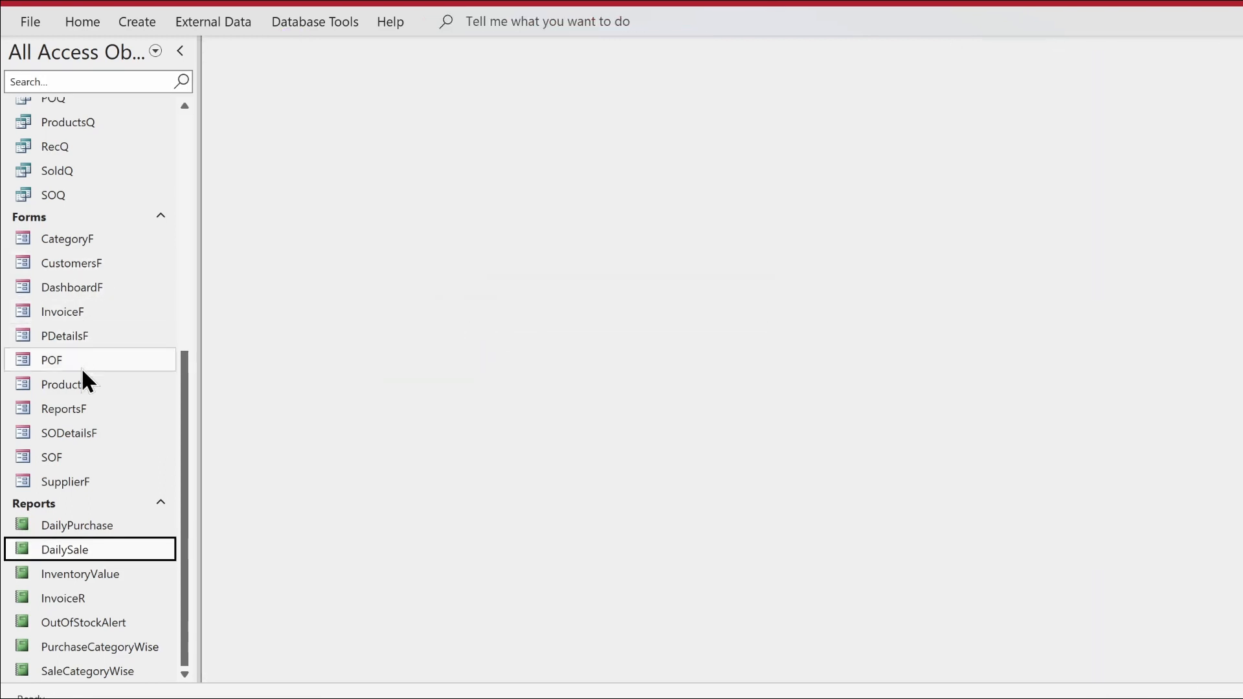
Step: Open DashboardF in Design view and delete the report date text box and the Run Report button
{"action": "right_click", "coordinate": [86, 287]}
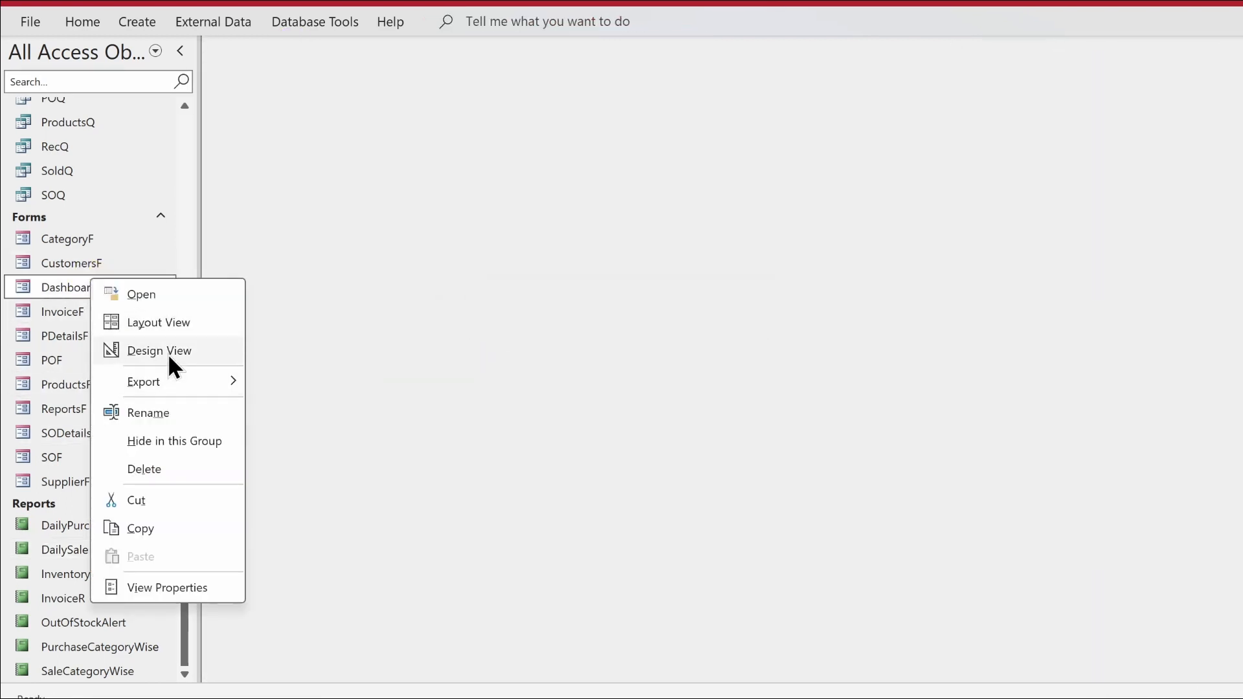
{"action": "left_click", "coordinate": [168, 353]}
{"action": "left_click", "coordinate": [337, 485]}
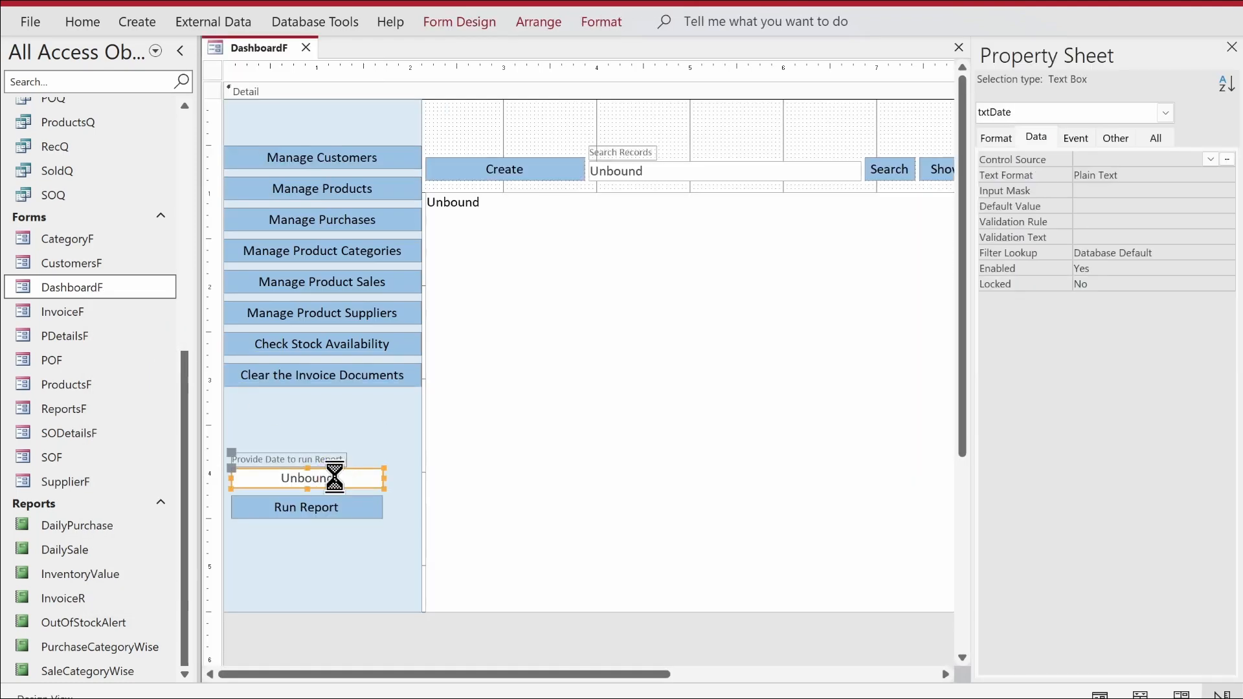
{"action": "key", "text": "Delete"}
{"action": "left_click", "coordinate": [324, 503]}
{"action": "key", "text": "Delete"}
Step: Duplicate the Clear the Invoice Documents button directly below it and caption the copy Report Centre
{"action": "left_click", "coordinate": [342, 374]}
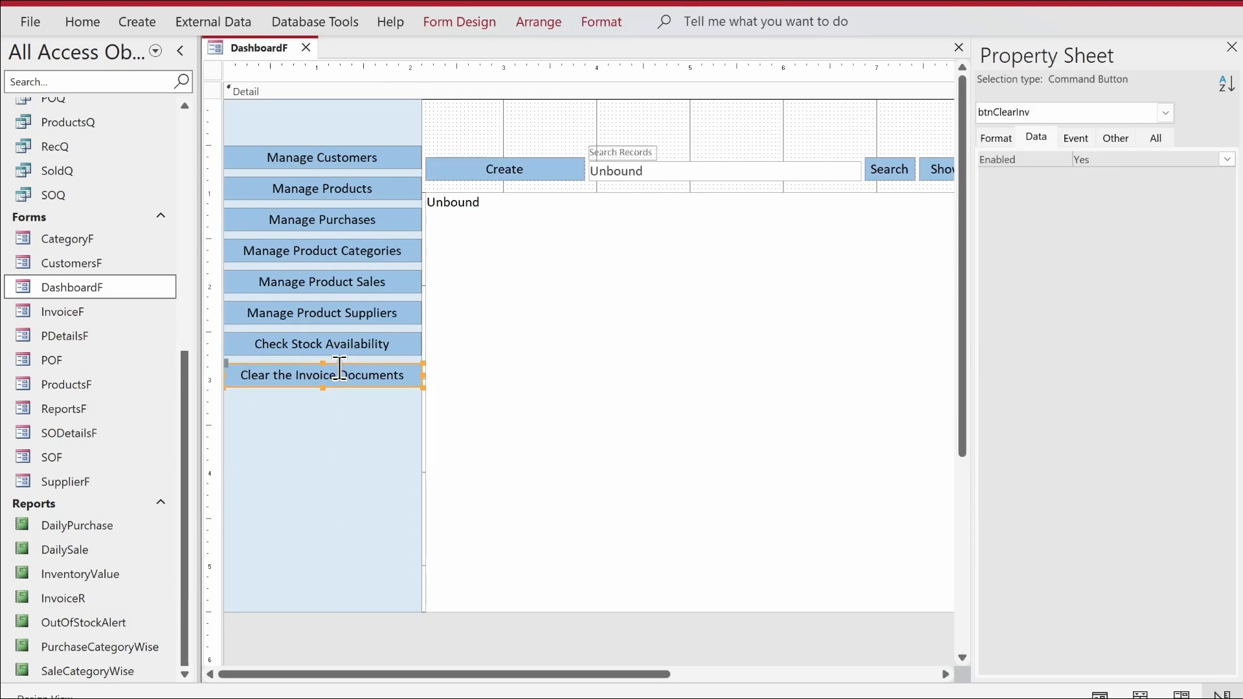
{"action": "key", "text": "ctrl+c"}
{"action": "key", "text": "ctrl+v"}
{"action": "left_click", "coordinate": [324, 405]}
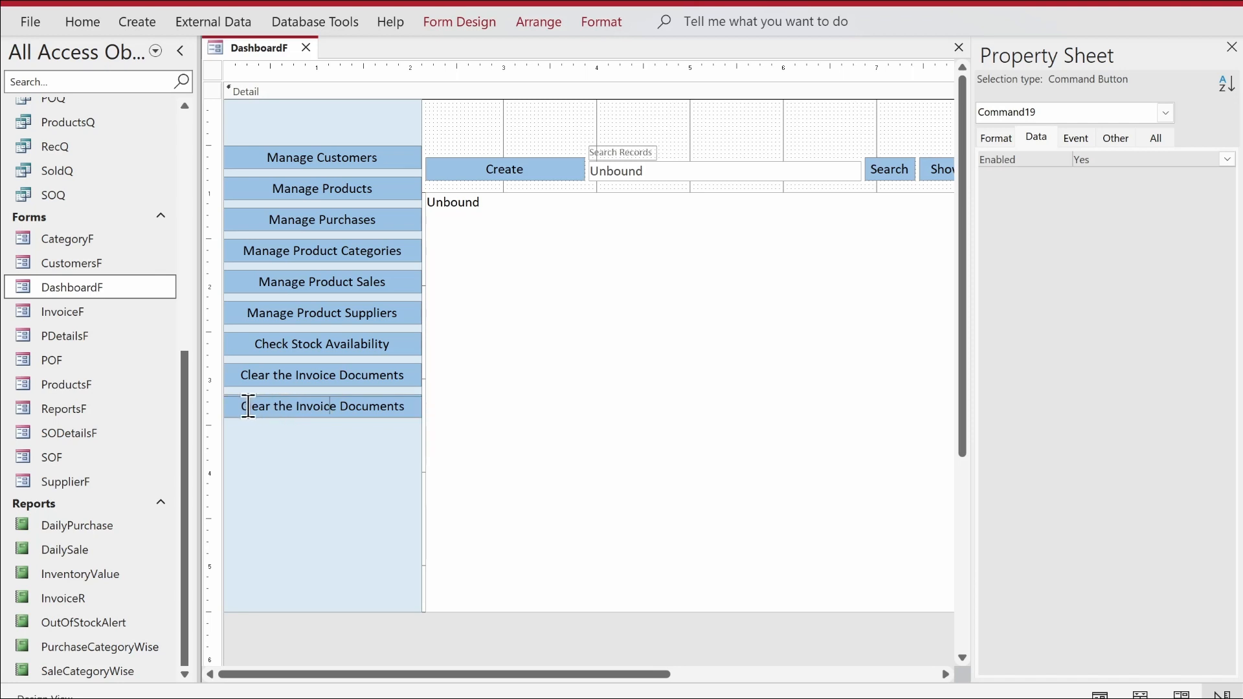
{"action": "left_click_drag", "start_coordinate": [248, 406], "coordinate": [444, 408]}
{"action": "key", "text": "BackSpace"}
{"action": "type", "text": "Repo"}
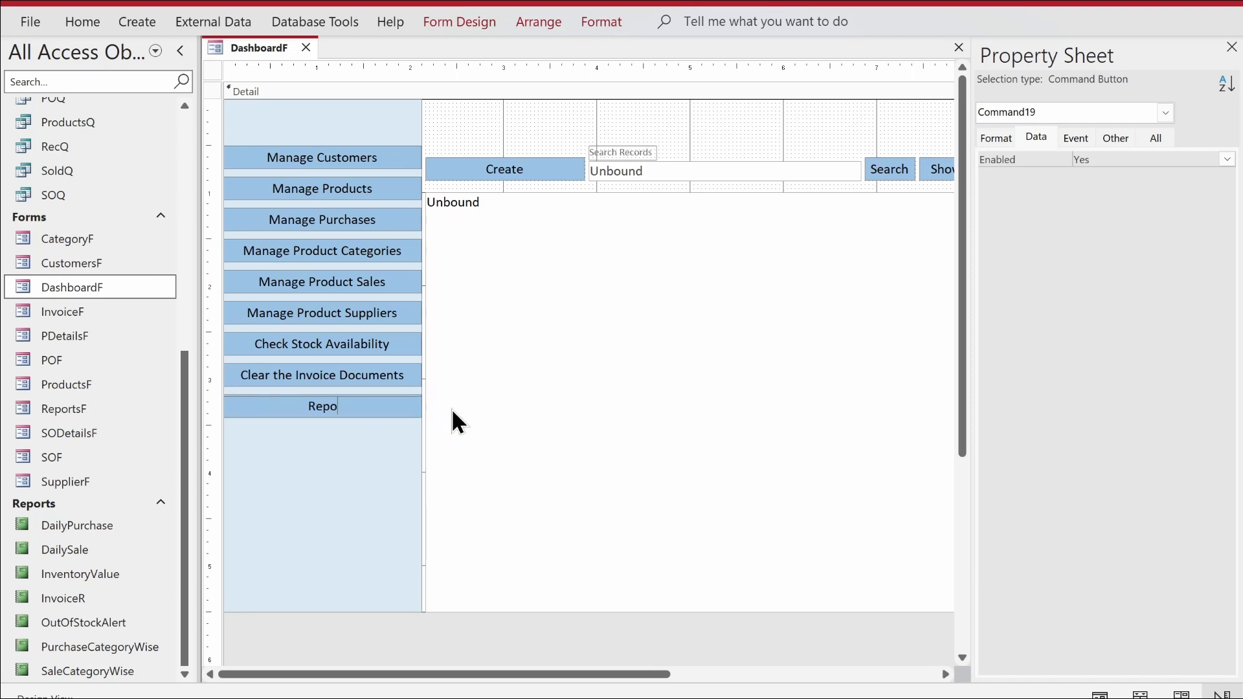
{"action": "type", "text": "rt Centre"}
{"action": "key", "text": "Return"}
Step: Add an On Click event procedure to the Report Centre button with the code DoCmd.OpenForm "ReportsF", and return to the form
{"action": "left_click", "coordinate": [1088, 138]}
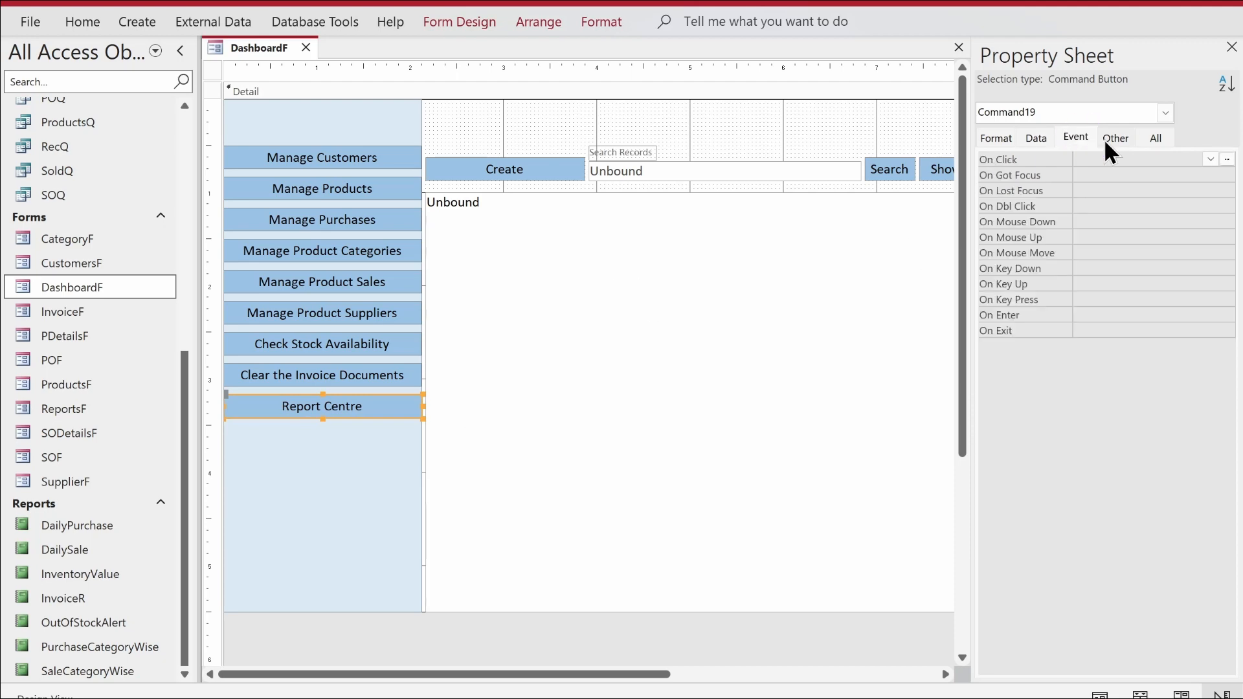
{"action": "left_click", "coordinate": [1226, 159]}
{"action": "double_click", "coordinate": [555, 188]}
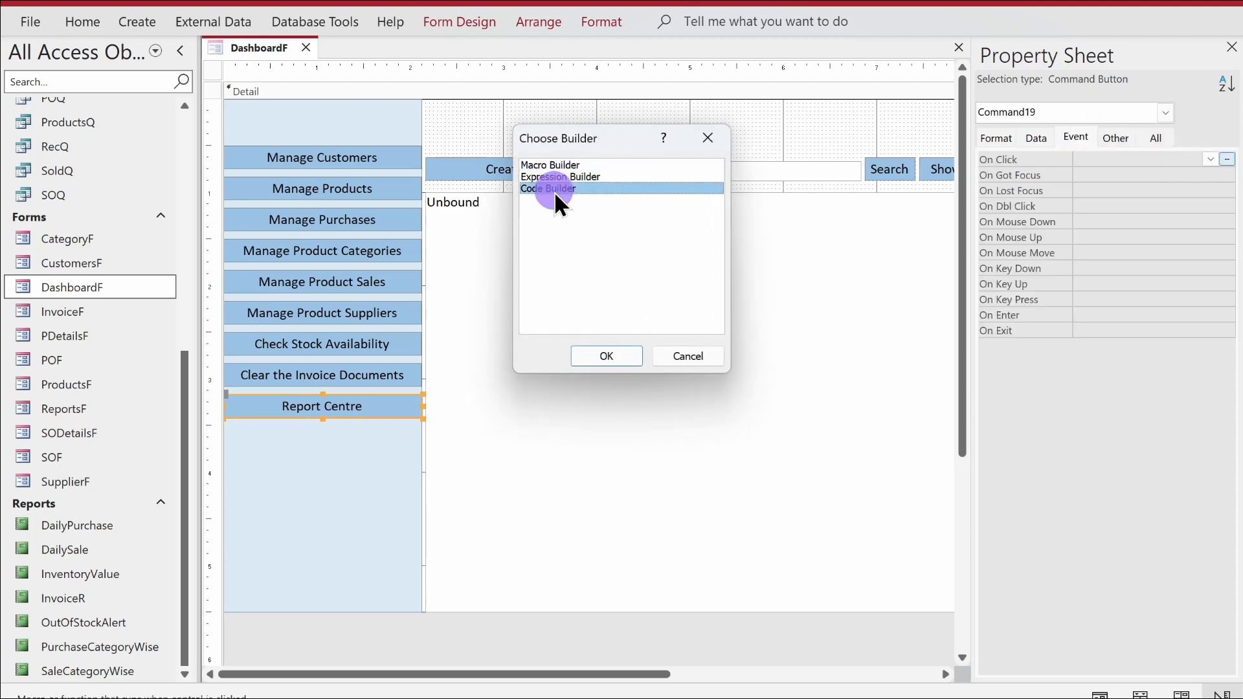
{"action": "key", "text": "Return"}
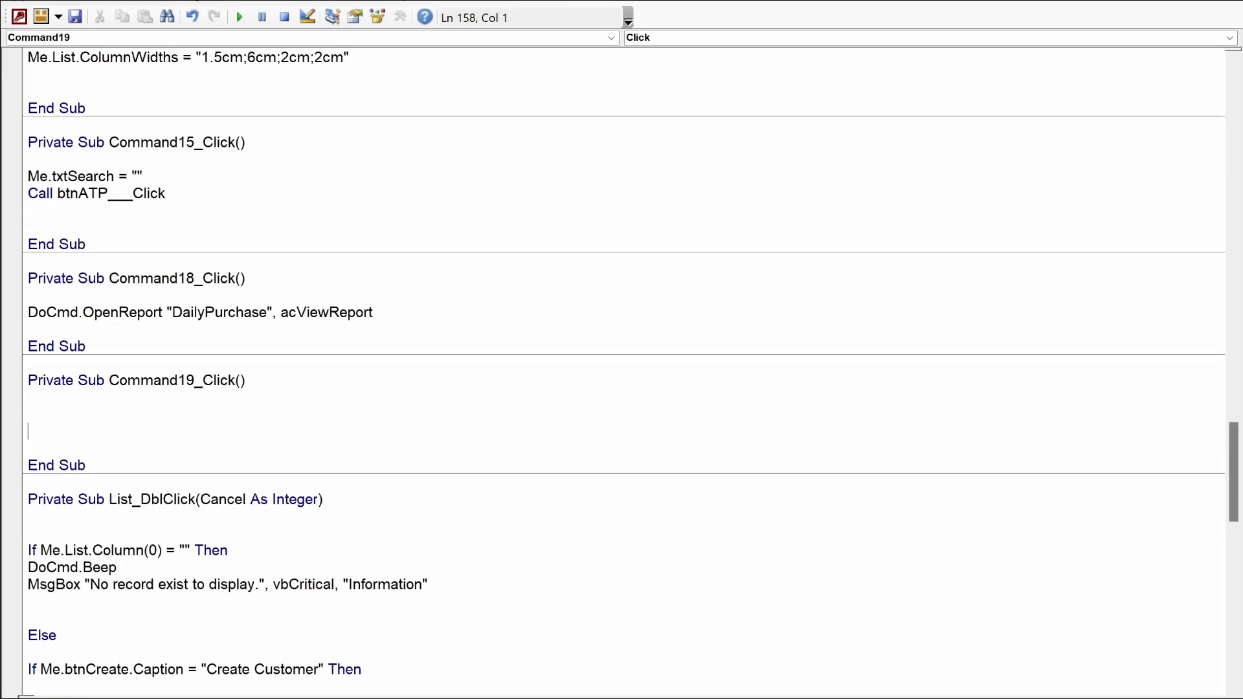
{"action": "type", "text": "docmd."}
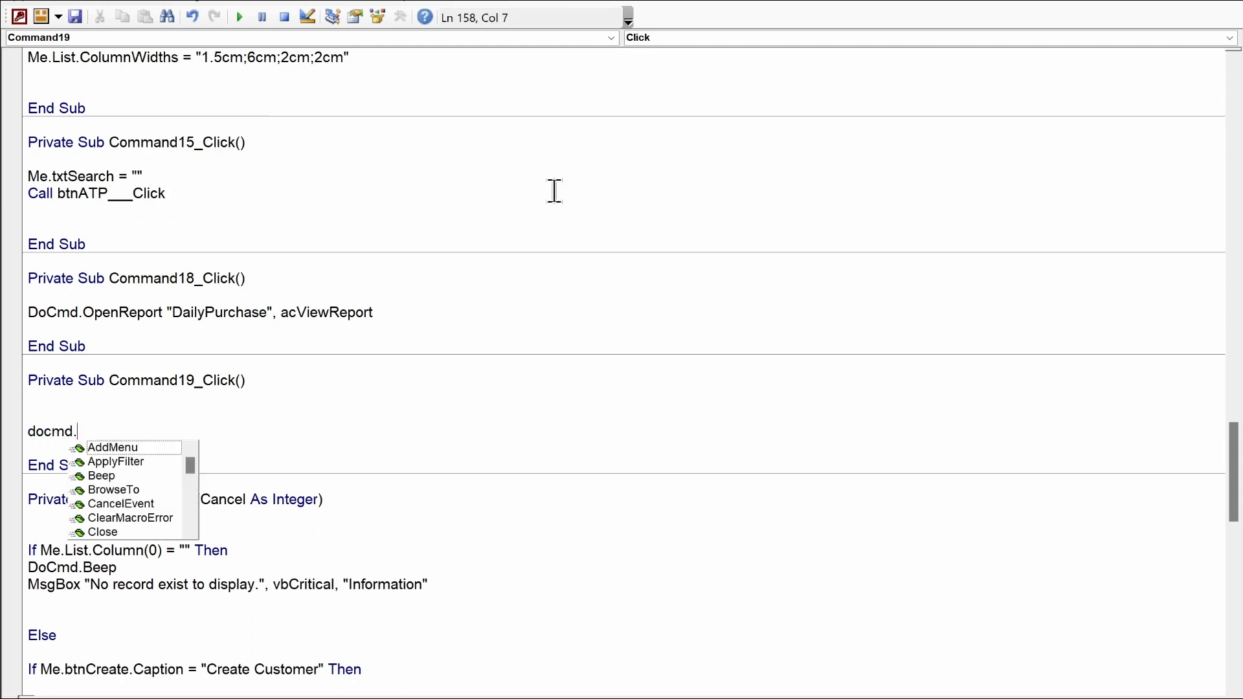
{"action": "type", "text": "opf"}
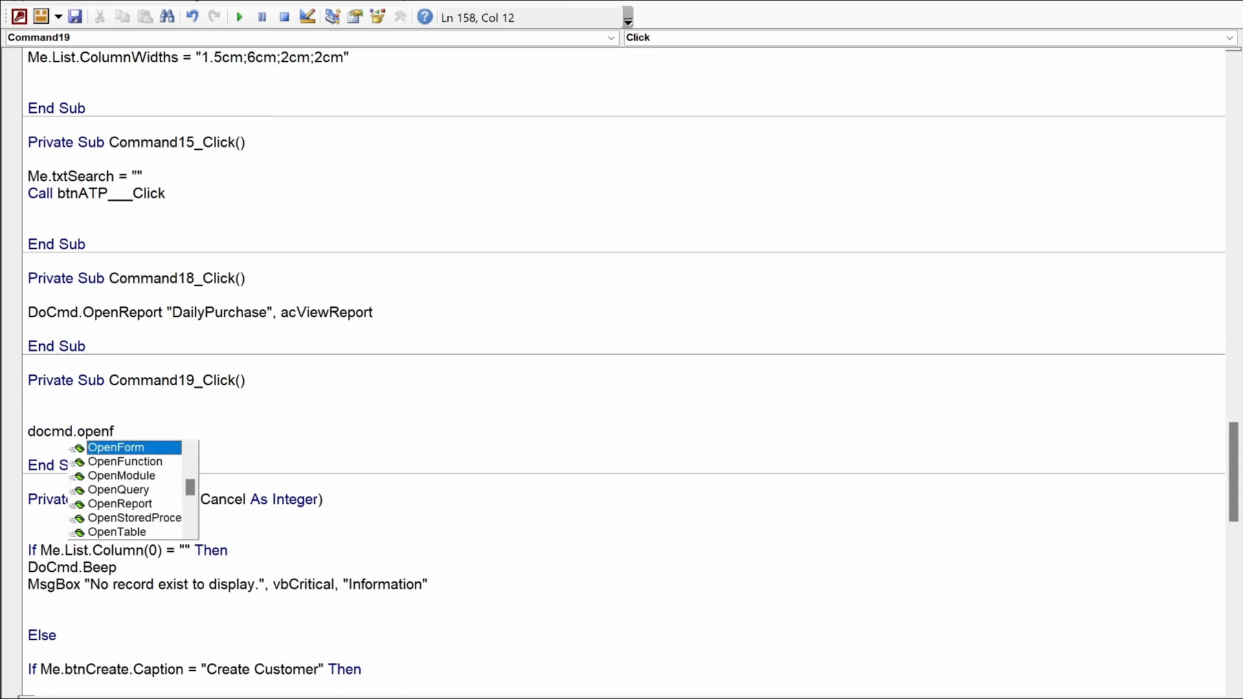
{"action": "key", "text": "Tab"}
{"action": "type", "text": "\""}
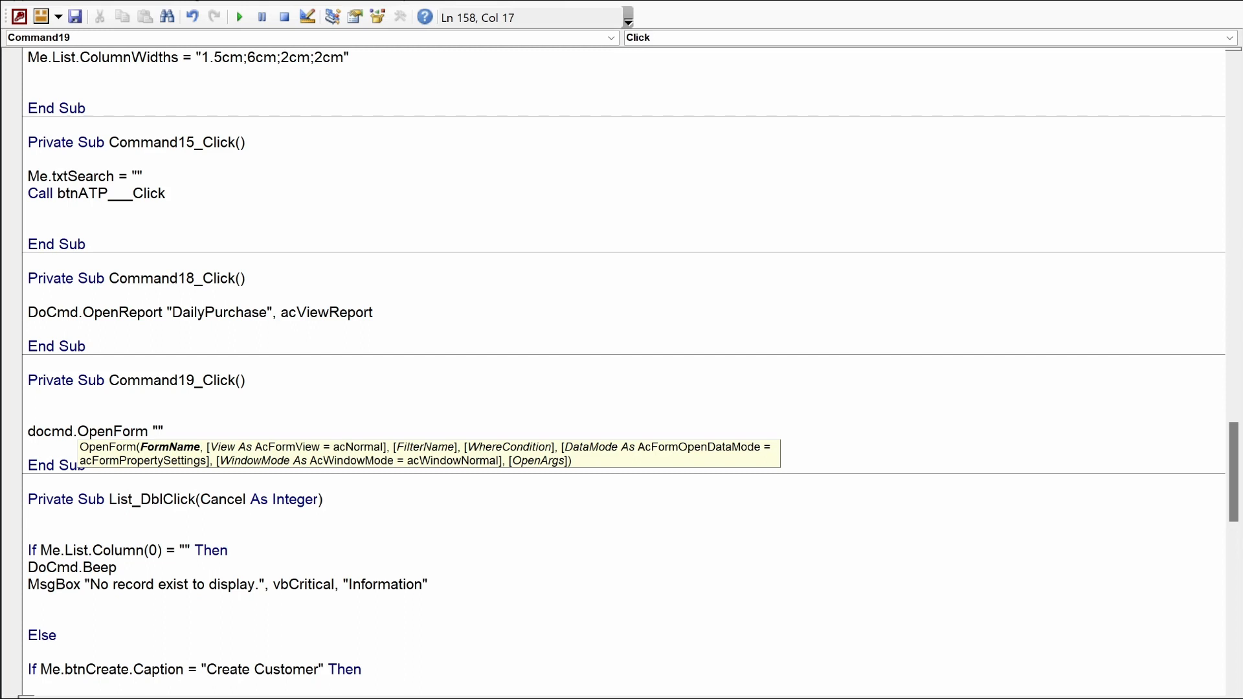
{"action": "type", "text": "Report"}
{"action": "type", "text": "sF"}
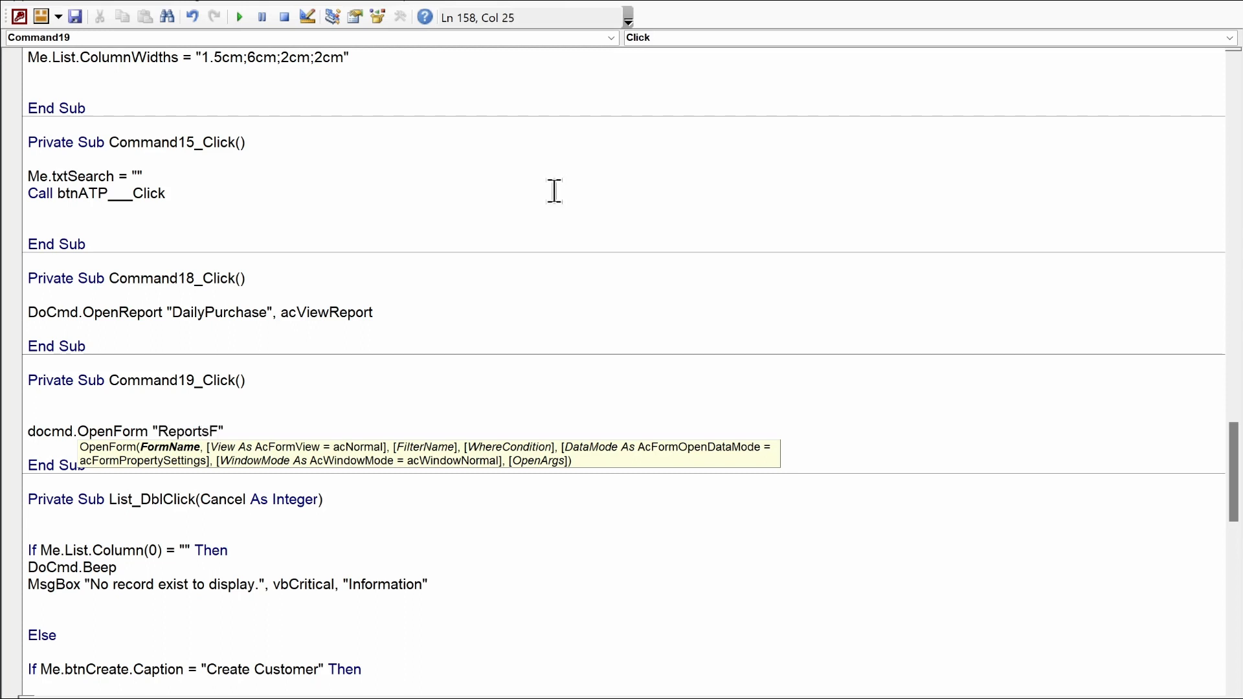
{"action": "key", "text": "Down"}
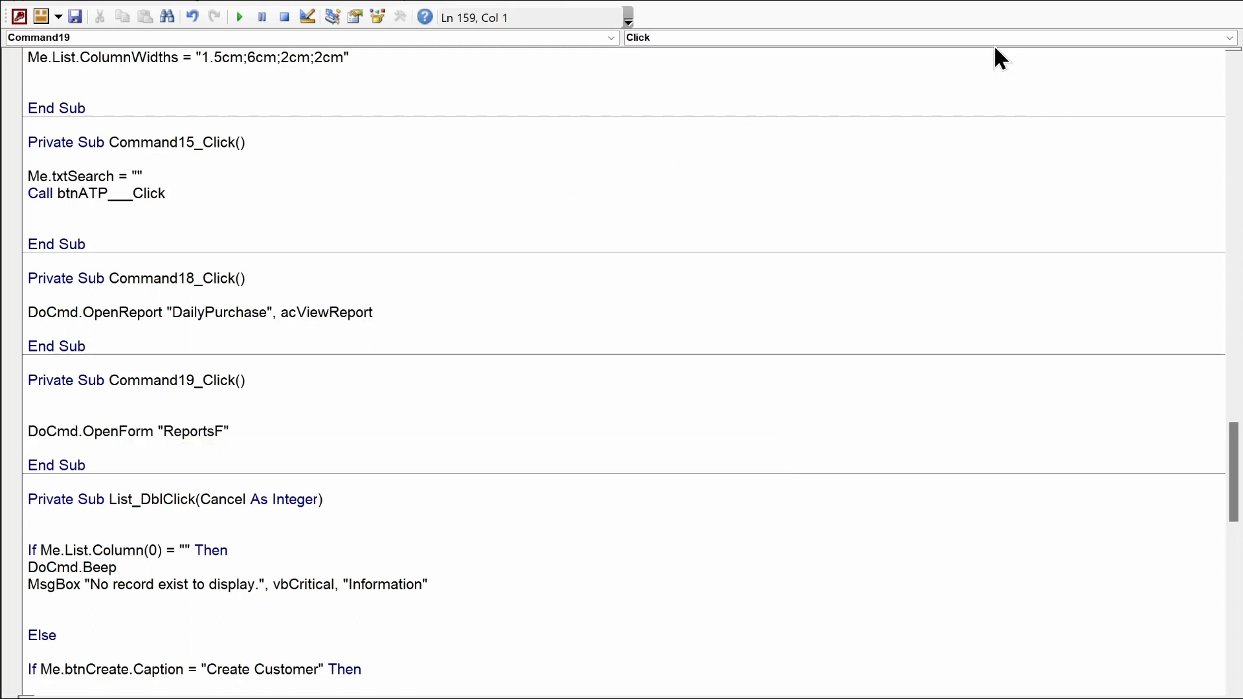
{"action": "key", "text": "alt+F11"}
Step: Switch the dashboard to Form view and list the purchase records
{"action": "right_click", "coordinate": [281, 54]}
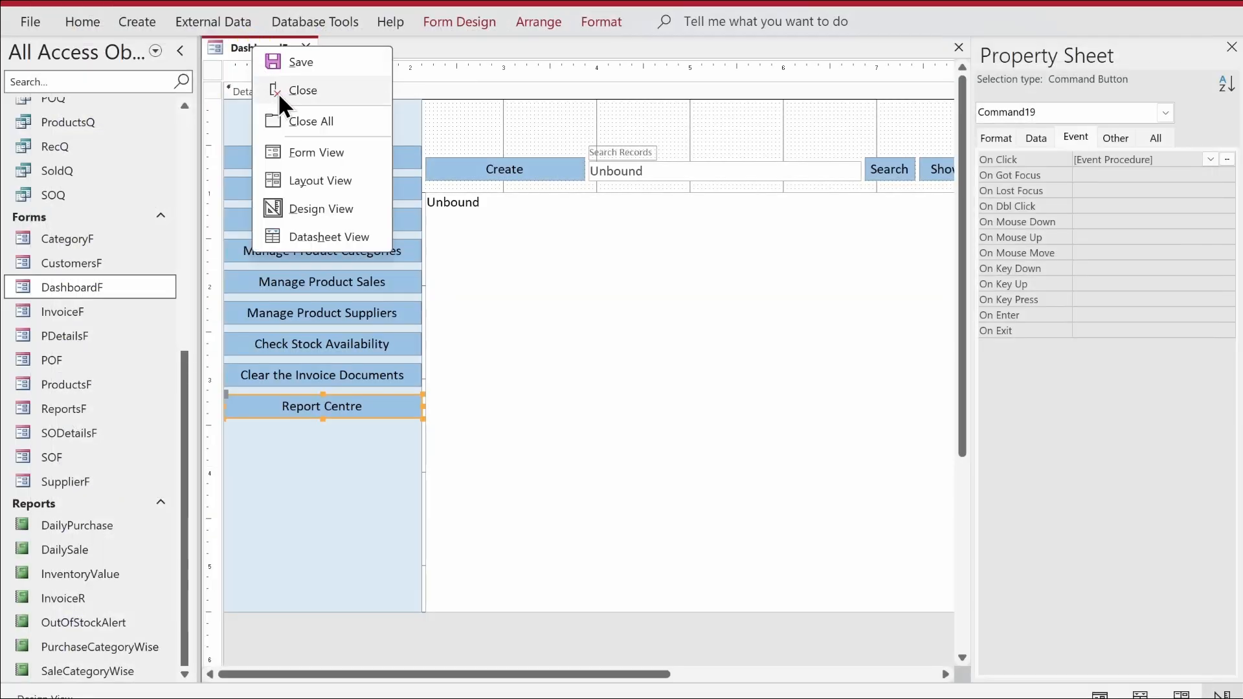
{"action": "left_click", "coordinate": [316, 148]}
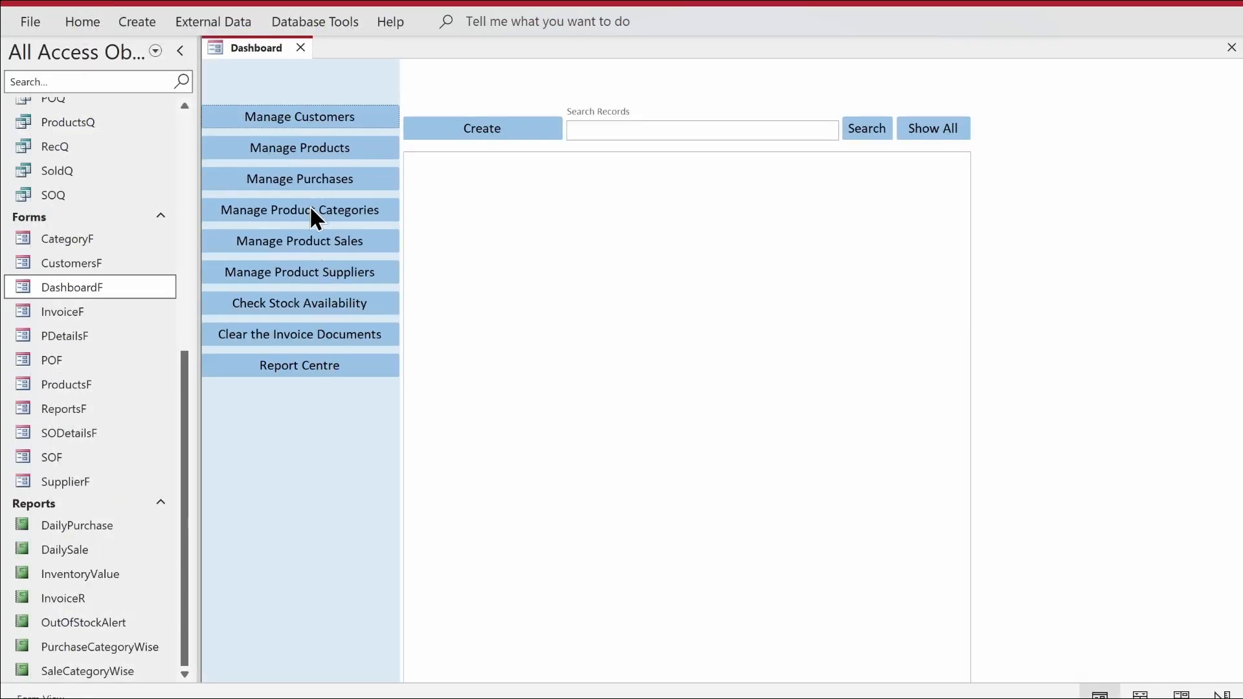
{"action": "left_click", "coordinate": [315, 183]}
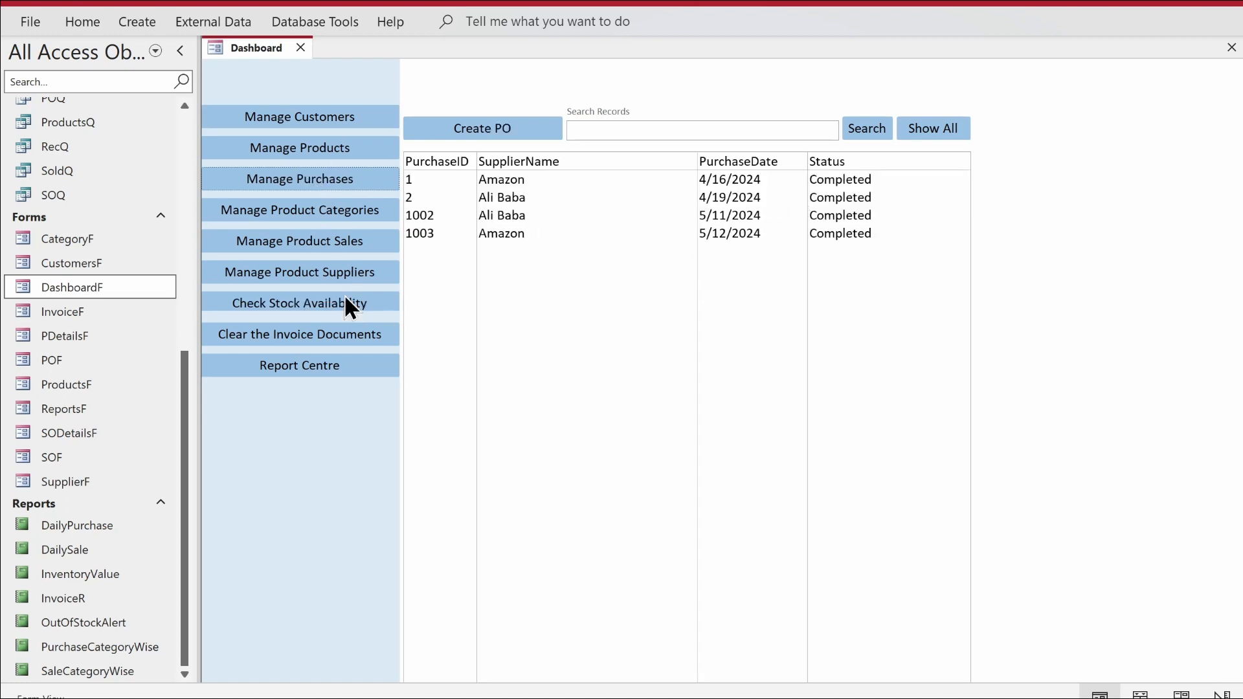
Step: Open the Report Centre below the purchase list and try to run the Daily Purchase Report without a date
{"action": "left_click", "coordinate": [299, 363]}
{"action": "left_click_drag", "start_coordinate": [566, 145], "coordinate": [601, 302]}
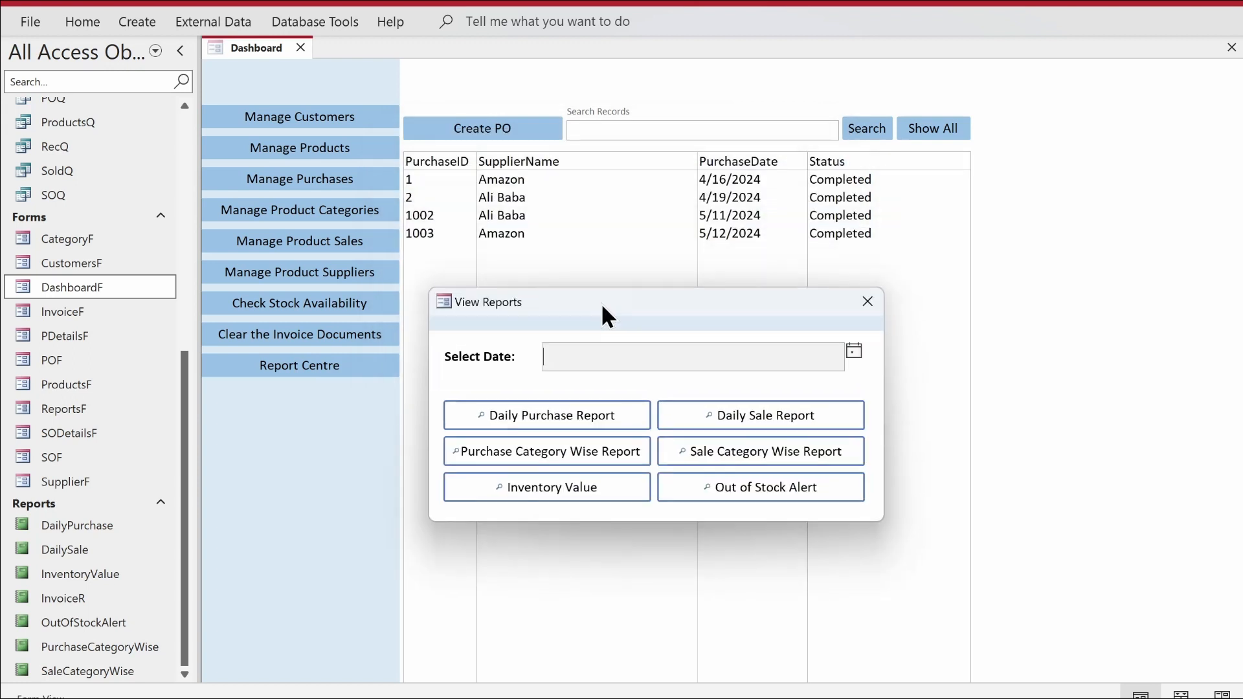
{"action": "left_click", "coordinate": [565, 416]}
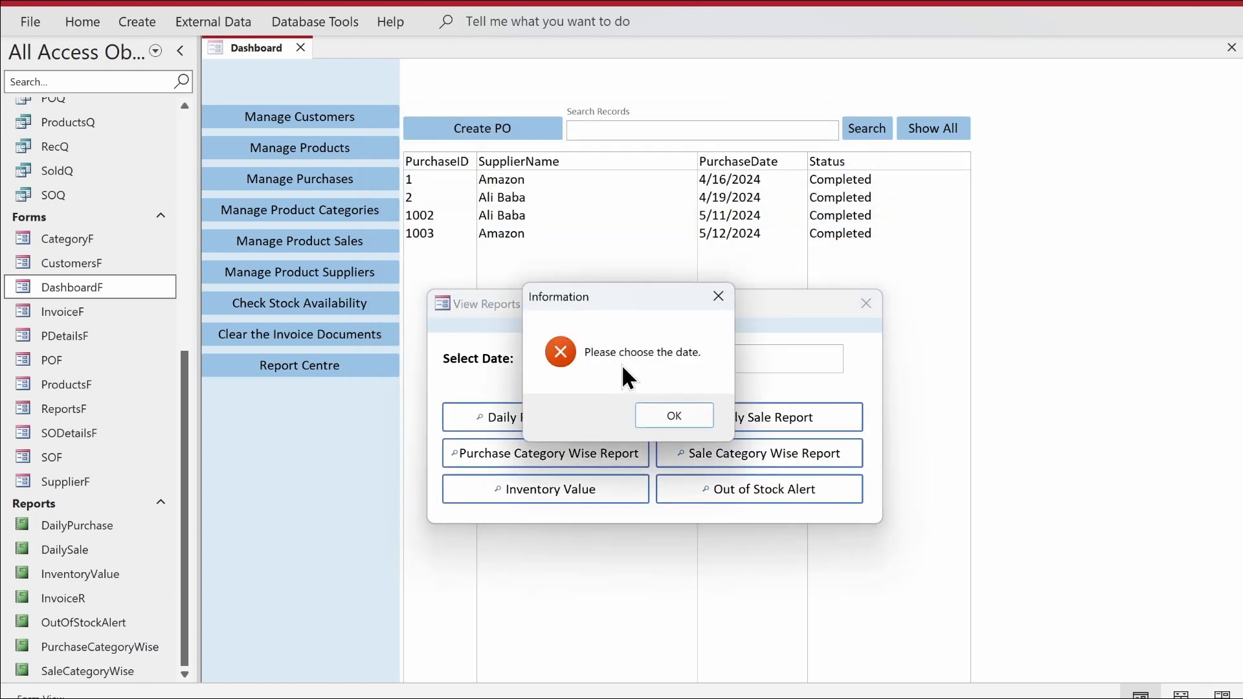
{"action": "left_click", "coordinate": [665, 414]}
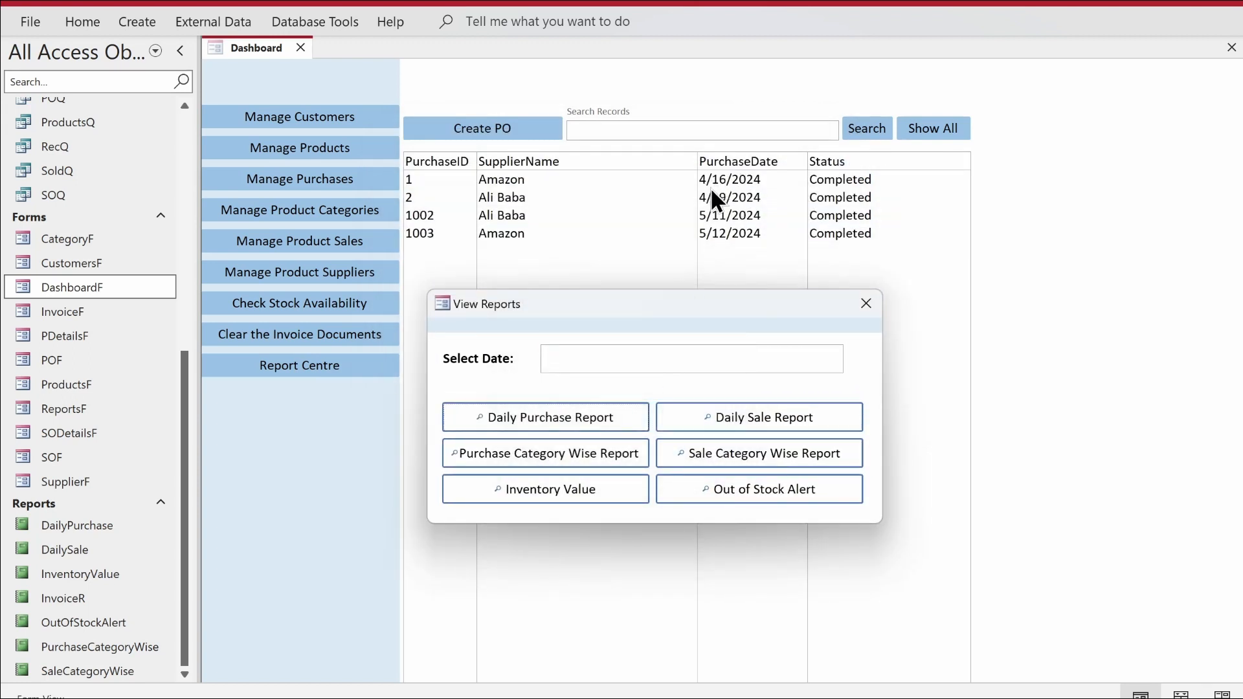
Step: Run the Daily Purchase Report for 4/16/2024, then close the report and the View Reports form
{"action": "left_click", "coordinate": [802, 359]}
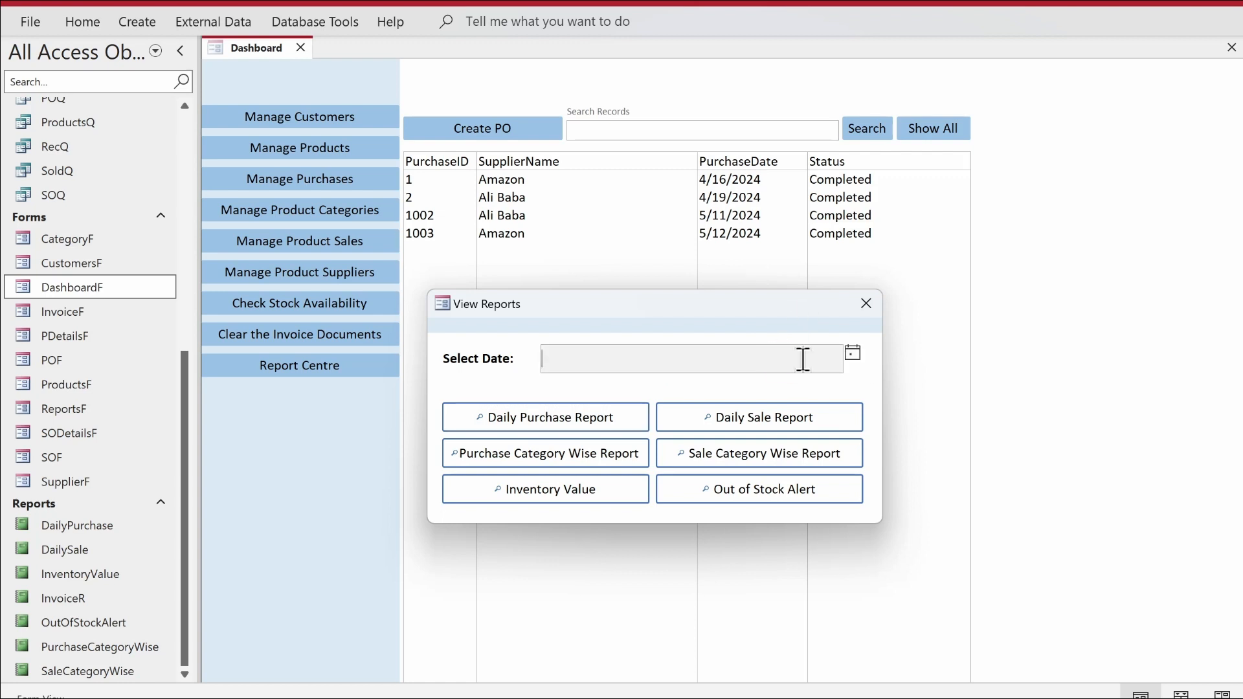
{"action": "left_click", "coordinate": [852, 353]}
{"action": "left_click", "coordinate": [710, 374]}
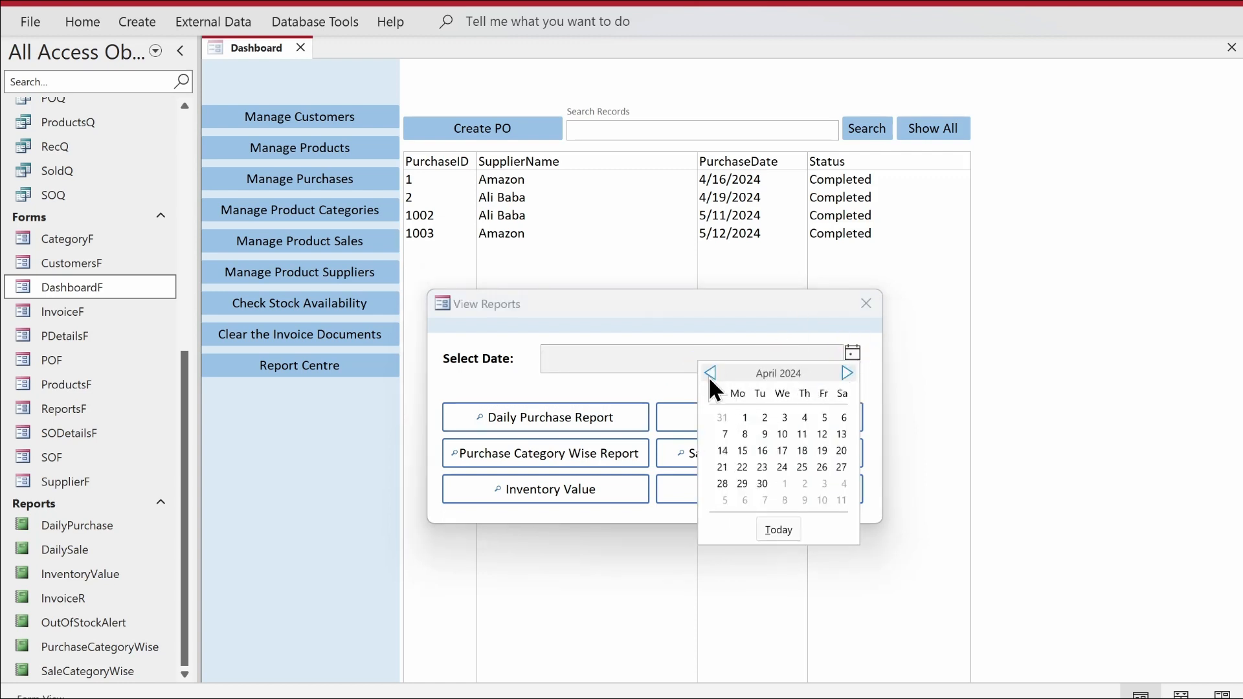
{"action": "left_click", "coordinate": [761, 450]}
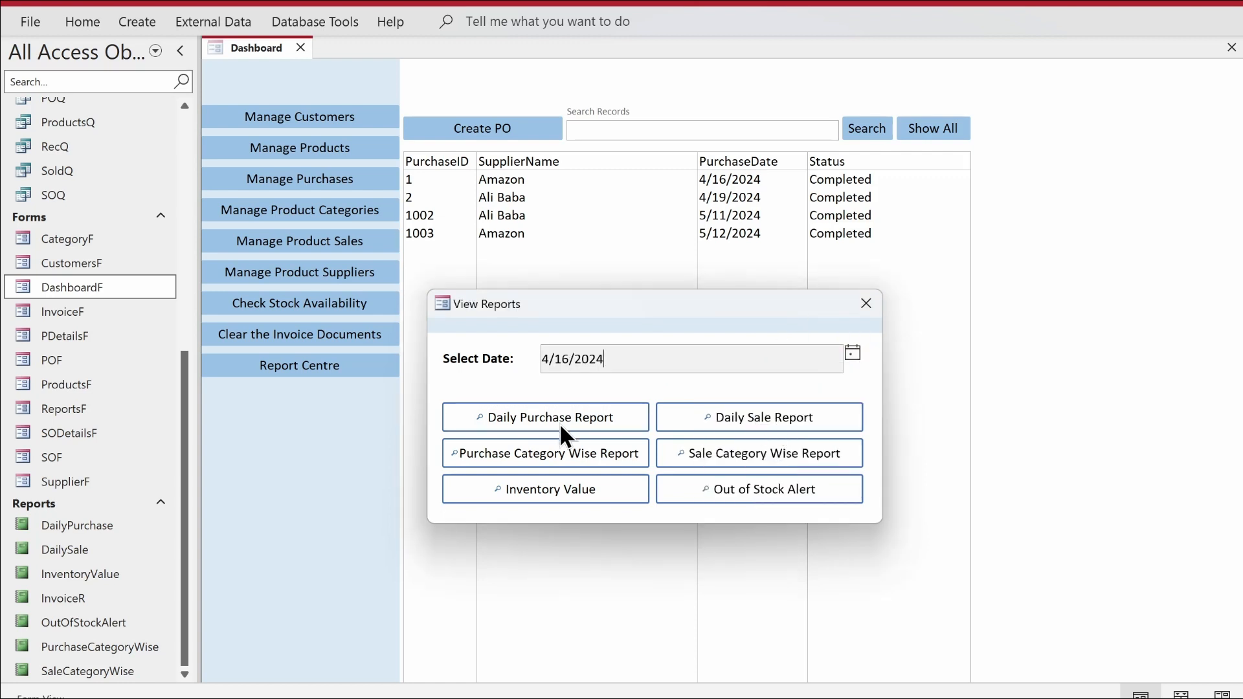
{"action": "left_click", "coordinate": [560, 422]}
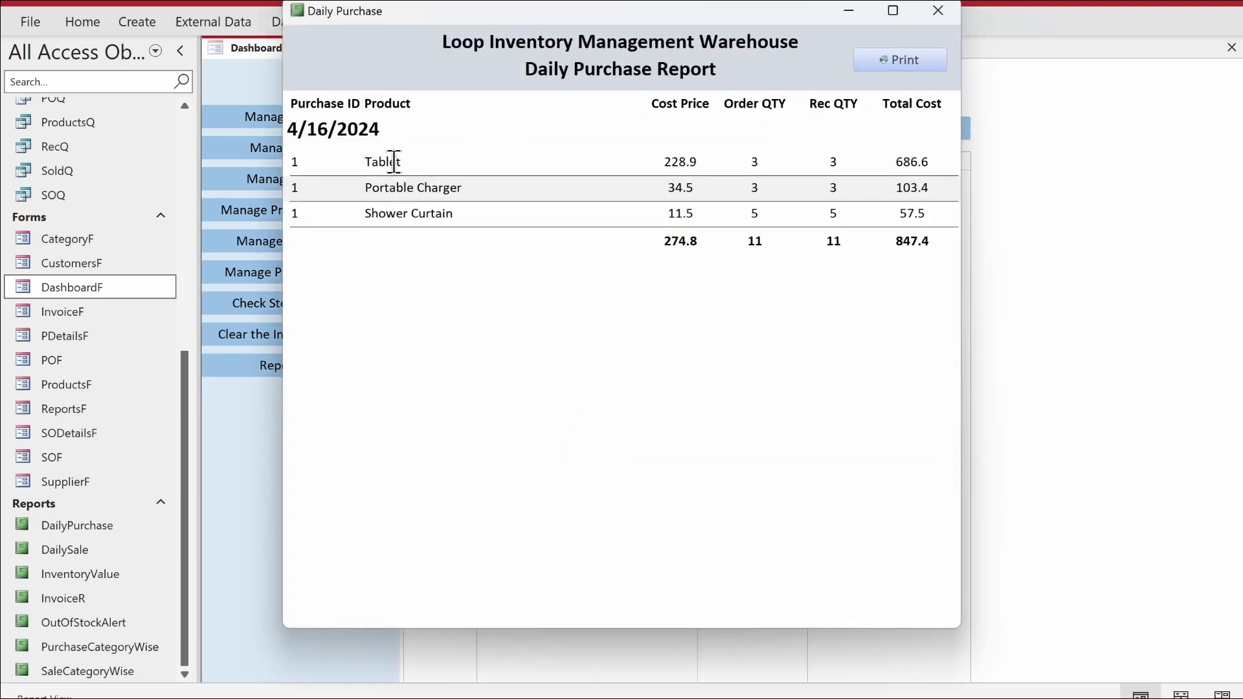
{"action": "left_click", "coordinate": [936, 13]}
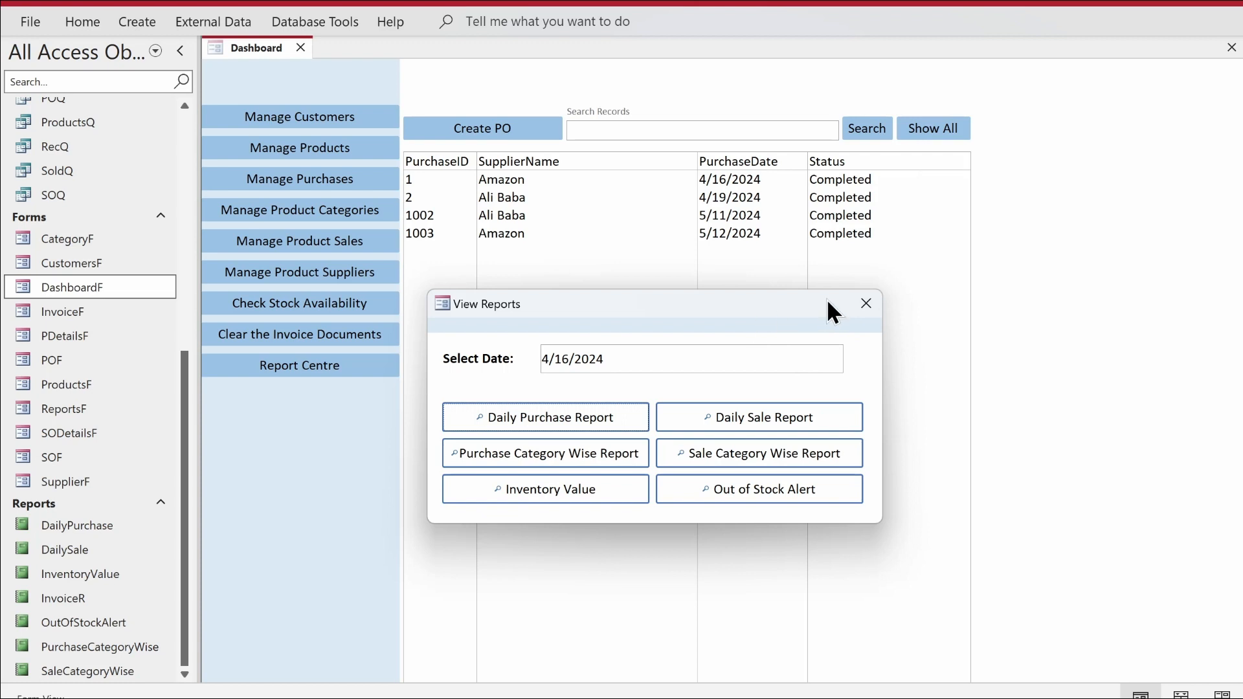
{"action": "left_click", "coordinate": [864, 300]}
Step: List the product sales, then run the Daily Sale Report for 5/11/2024 from the Report Centre and close it
{"action": "left_click", "coordinate": [353, 244]}
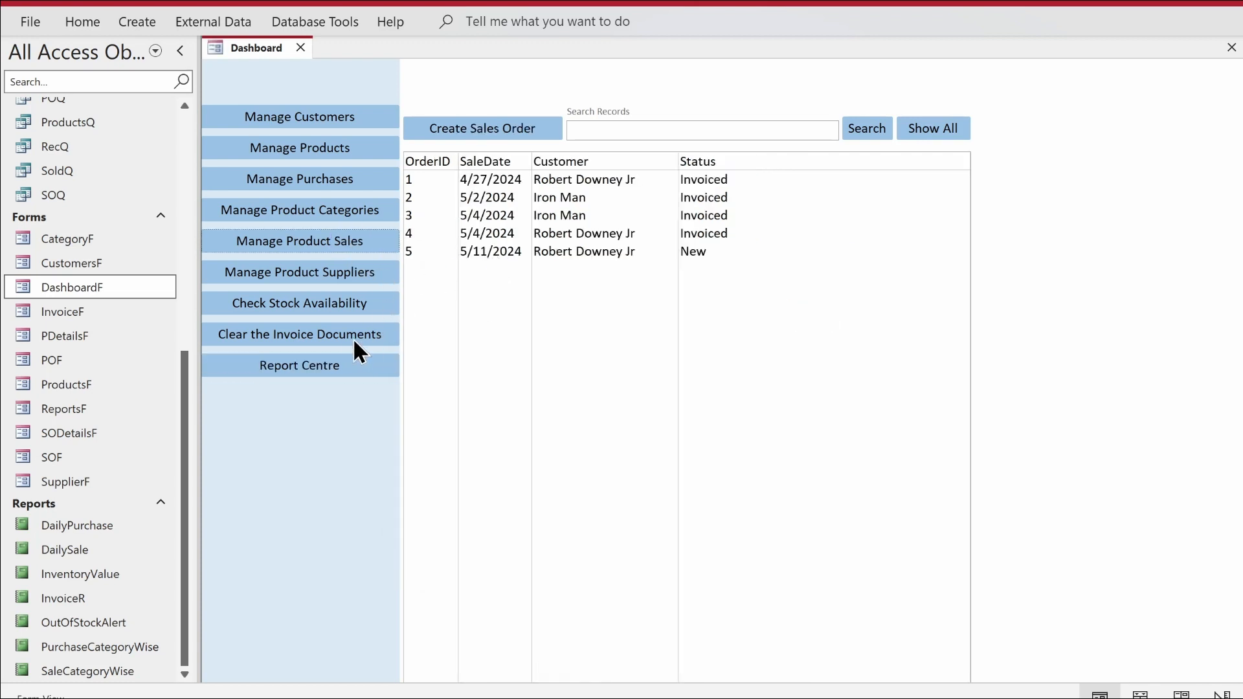
{"action": "left_click", "coordinate": [310, 366]}
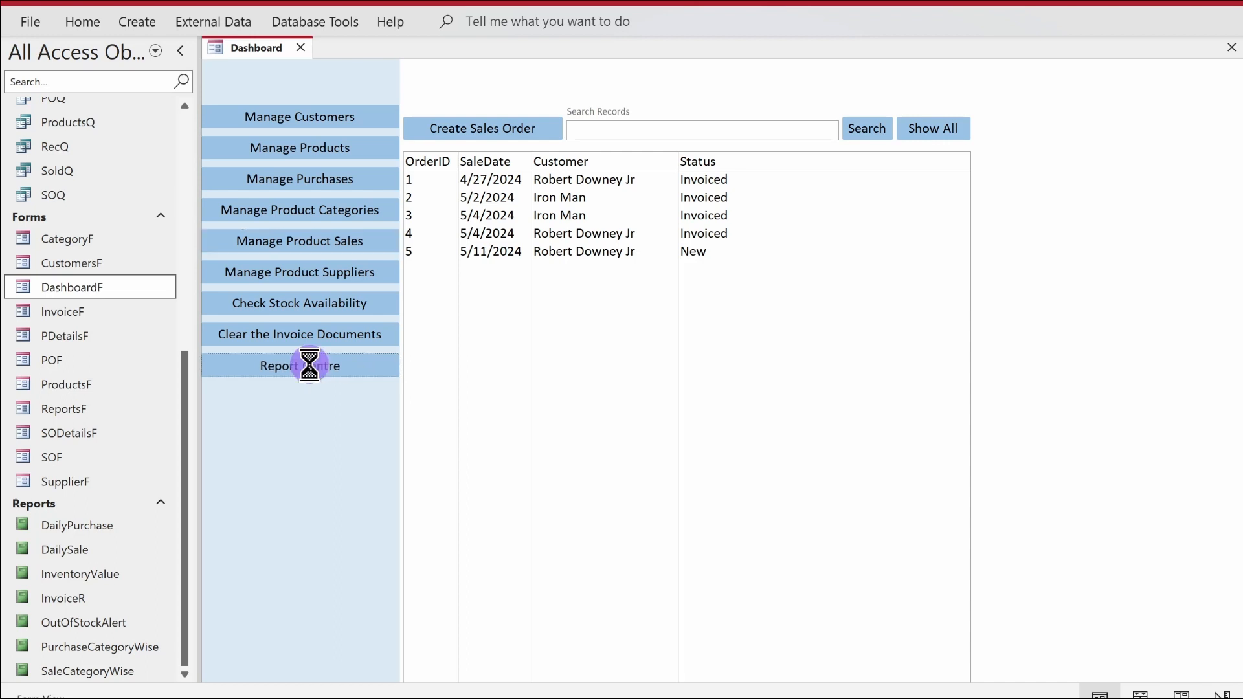
{"action": "left_click", "coordinate": [818, 189]}
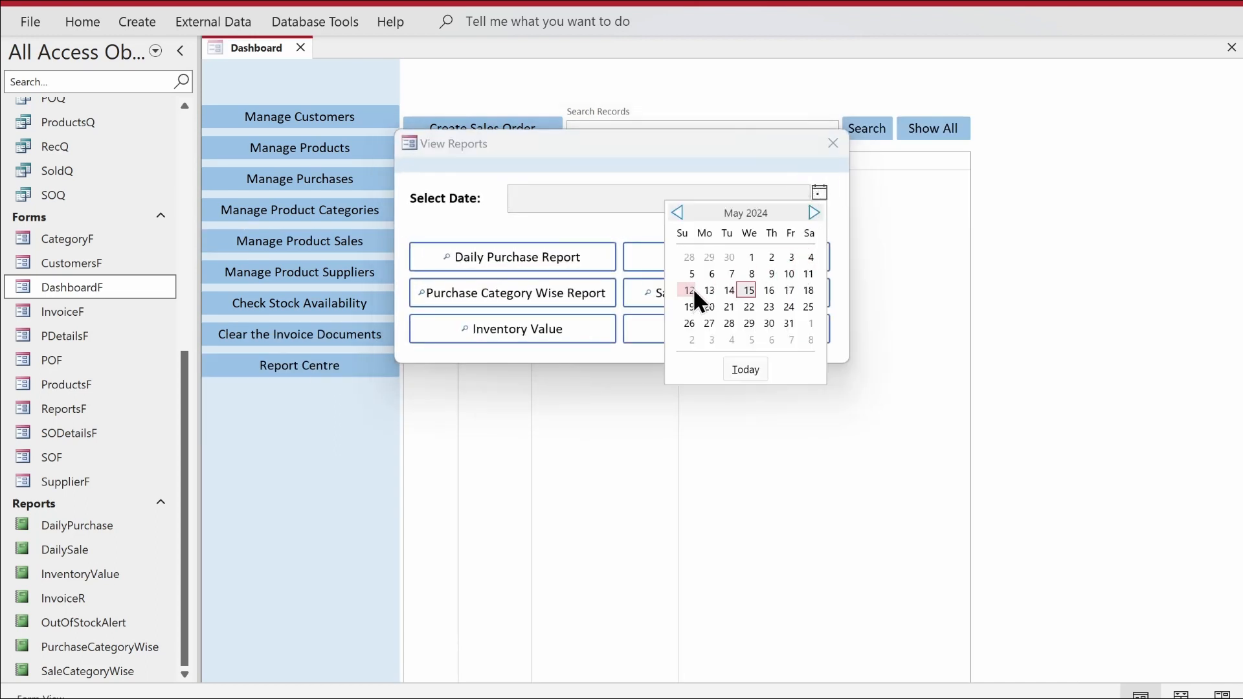
{"action": "left_click", "coordinate": [805, 270]}
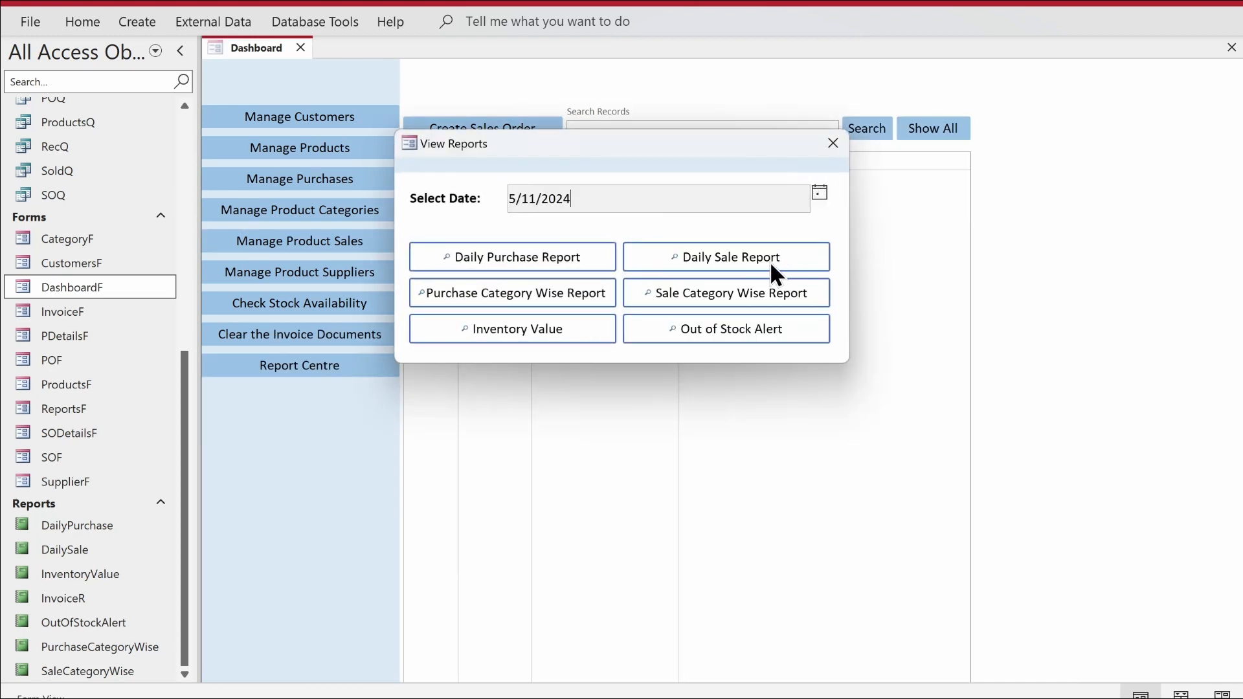
{"action": "left_click", "coordinate": [743, 257]}
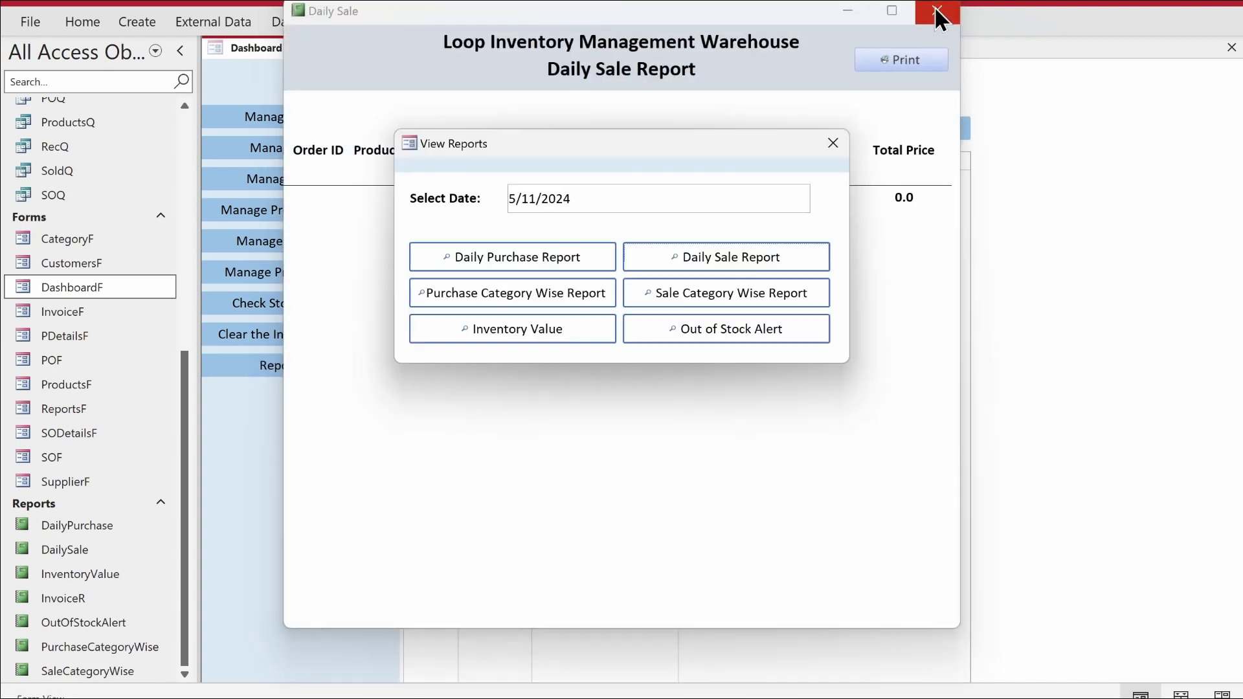
{"action": "left_click", "coordinate": [936, 10]}
Step: Change the View Reports date to 5/2/2024, run the Daily Sale Report for it, and close the report
{"action": "left_click_drag", "start_coordinate": [634, 142], "coordinate": [641, 271]}
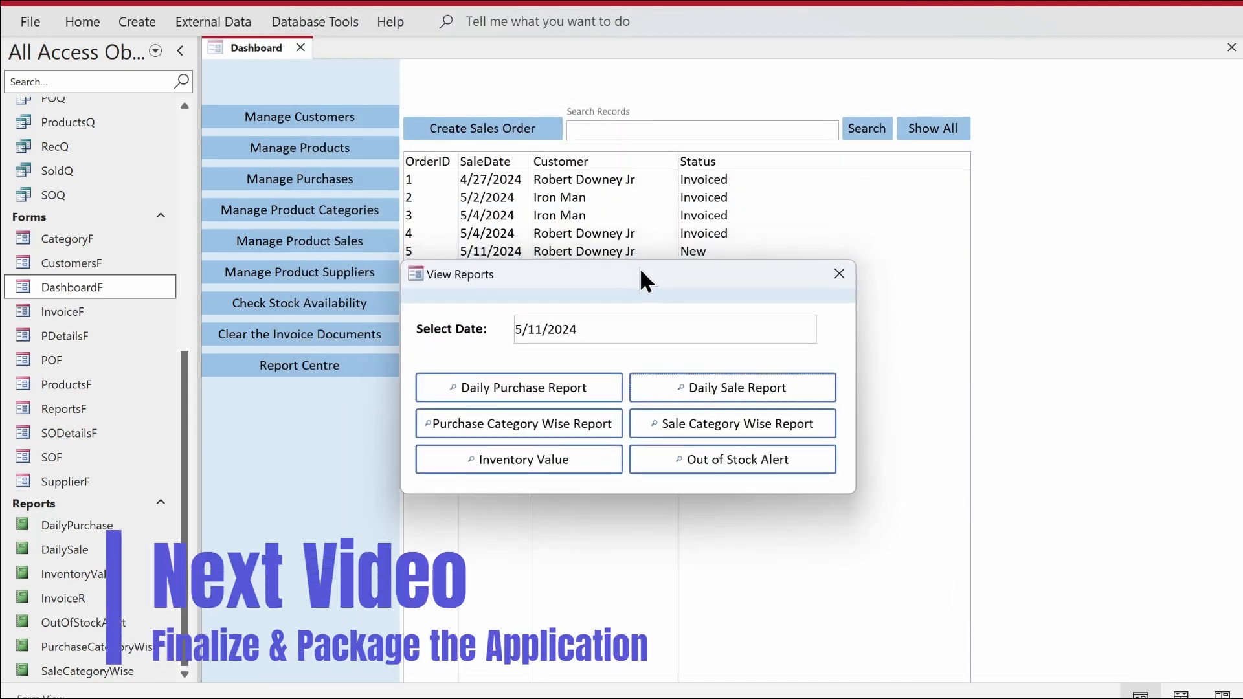
{"action": "left_click", "coordinate": [634, 319]}
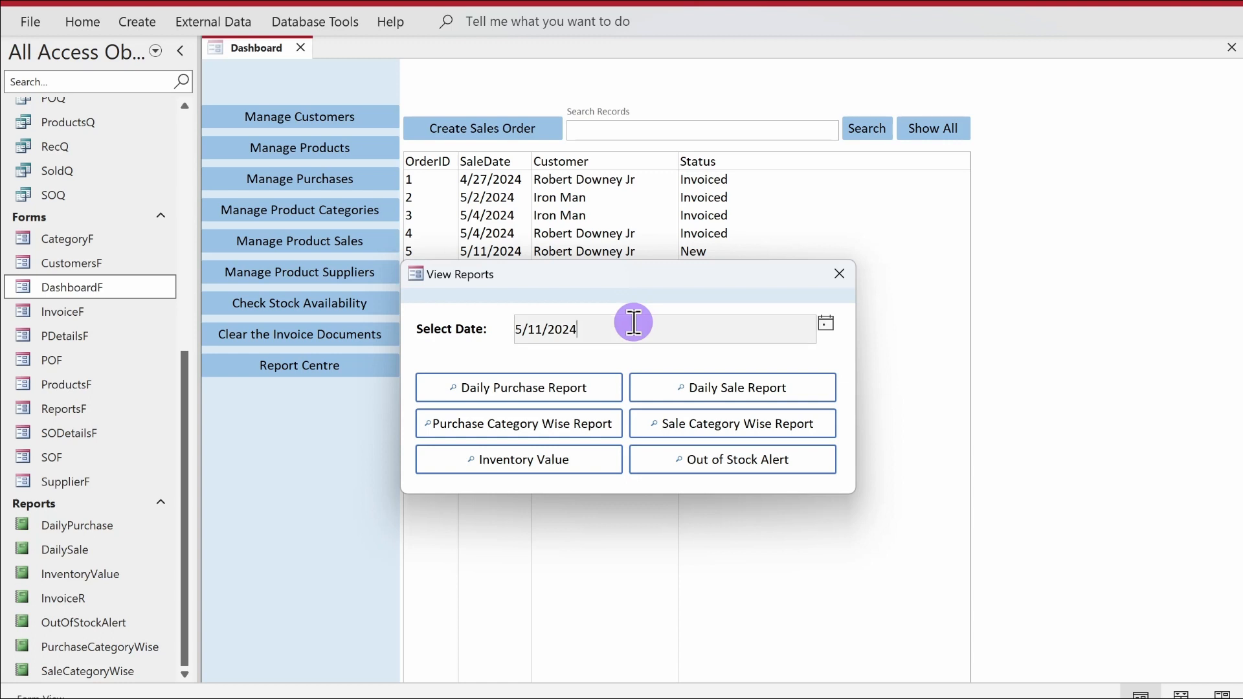
{"action": "left_click", "coordinate": [825, 322]}
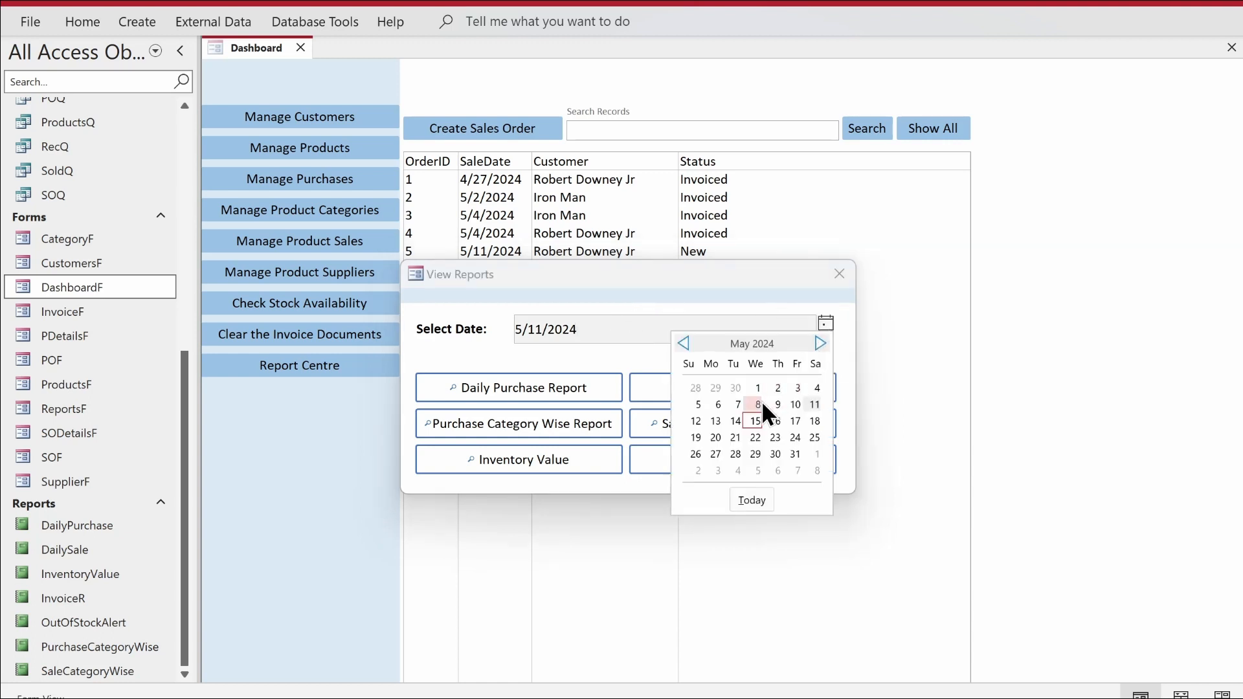
{"action": "left_click", "coordinate": [778, 384]}
{"action": "left_click", "coordinate": [778, 384]}
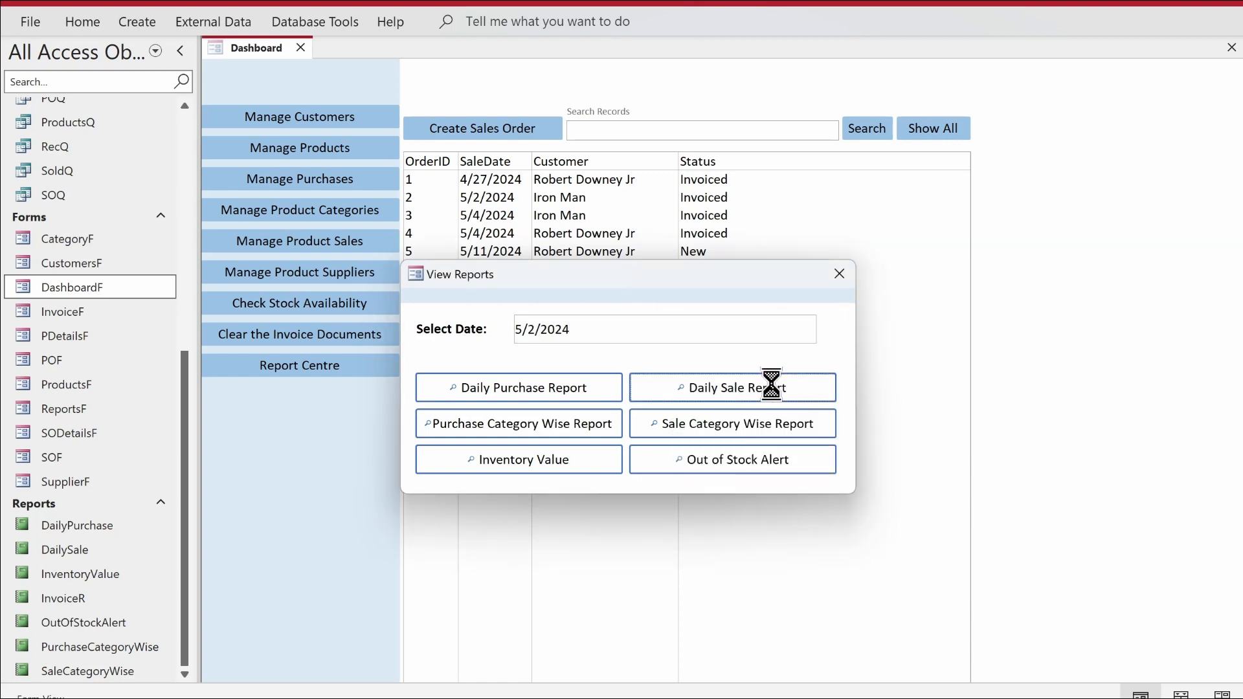
{"action": "left_click", "coordinate": [936, 11]}
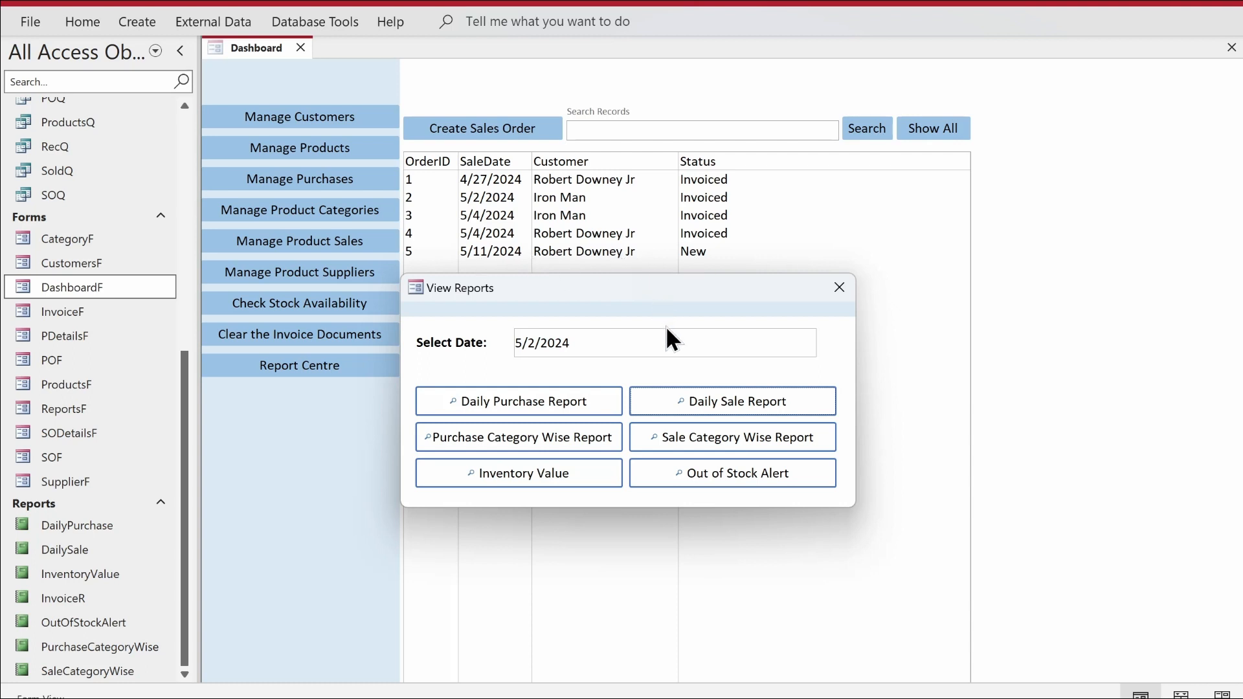
{"action": "left_click", "coordinate": [654, 345]}
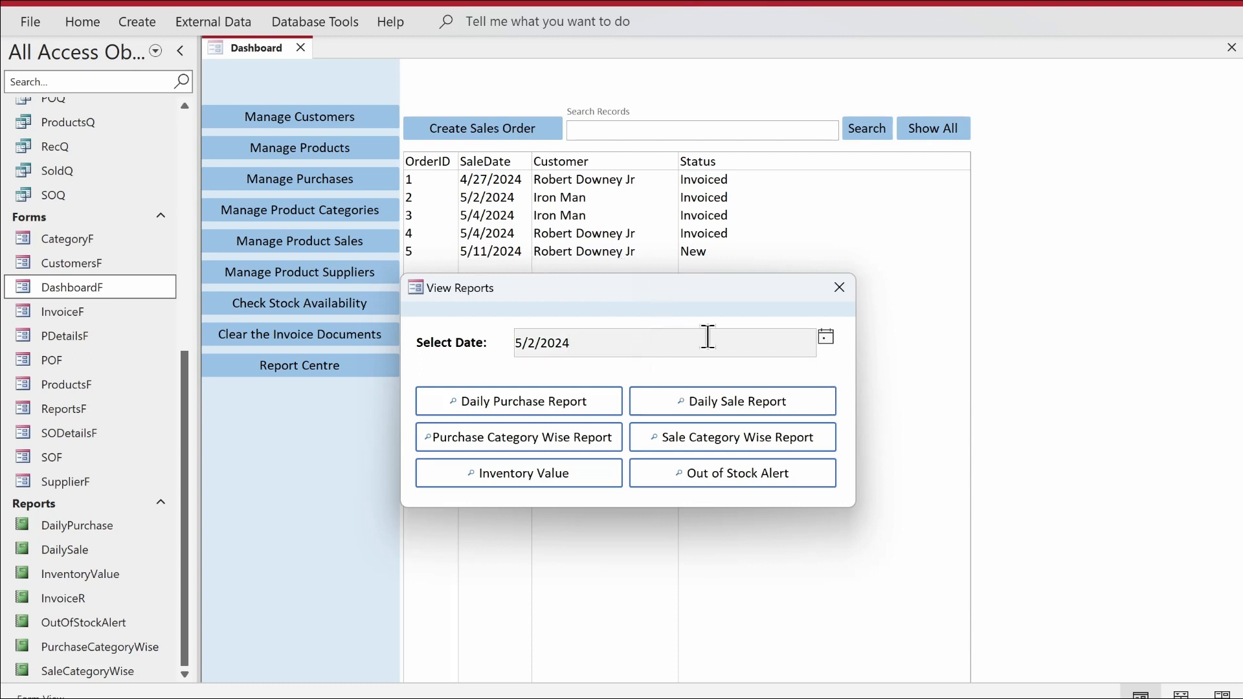
Step: Change the View Reports date to 5/4/2024, run the Daily Sale Report for it, and close the report
{"action": "left_click", "coordinate": [826, 337]}
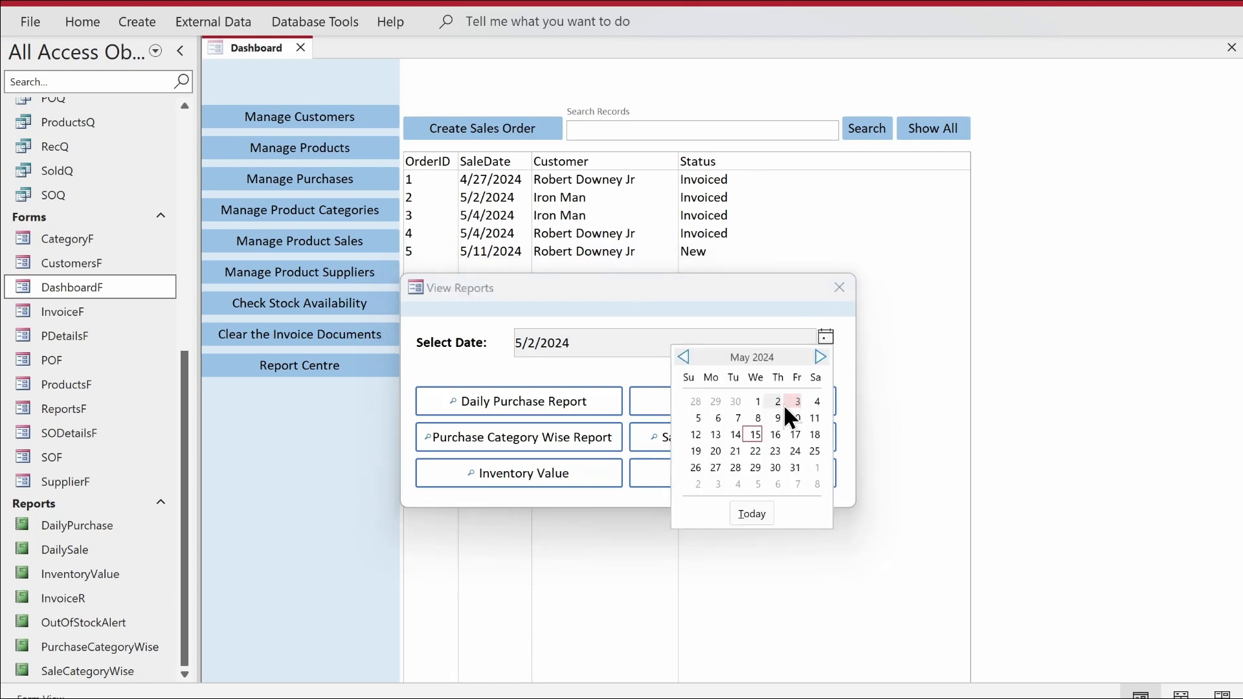
{"action": "left_click", "coordinate": [814, 402]}
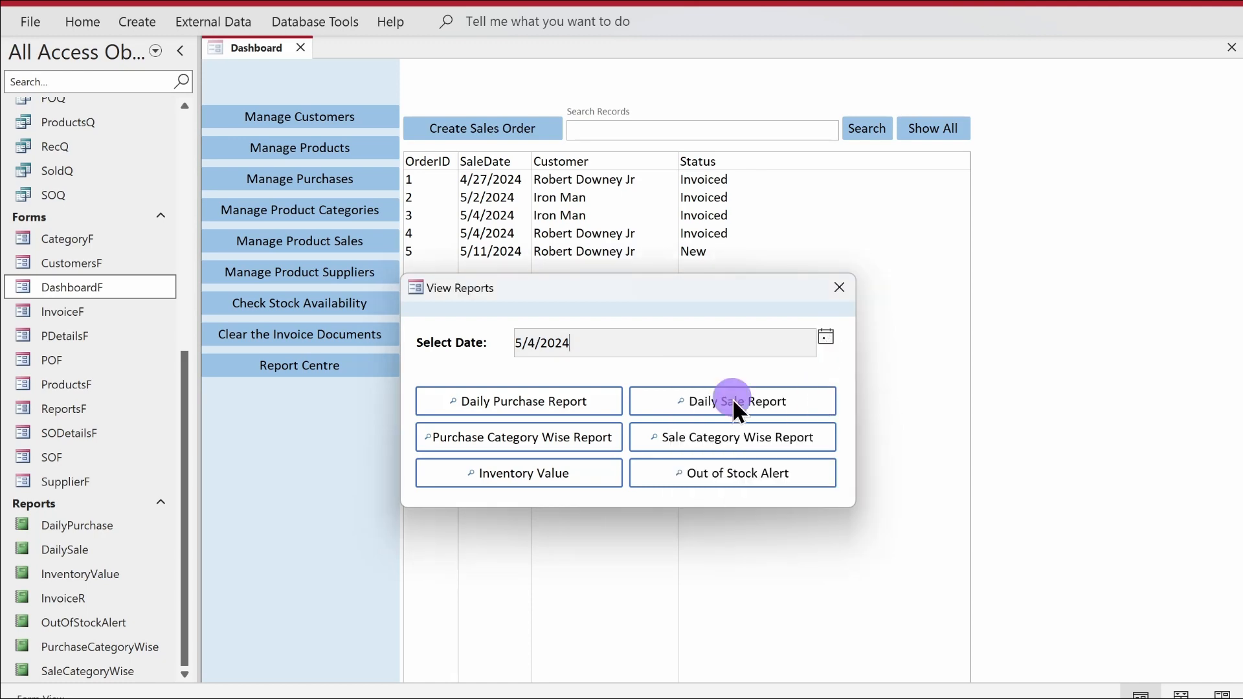
{"action": "left_click", "coordinate": [732, 398]}
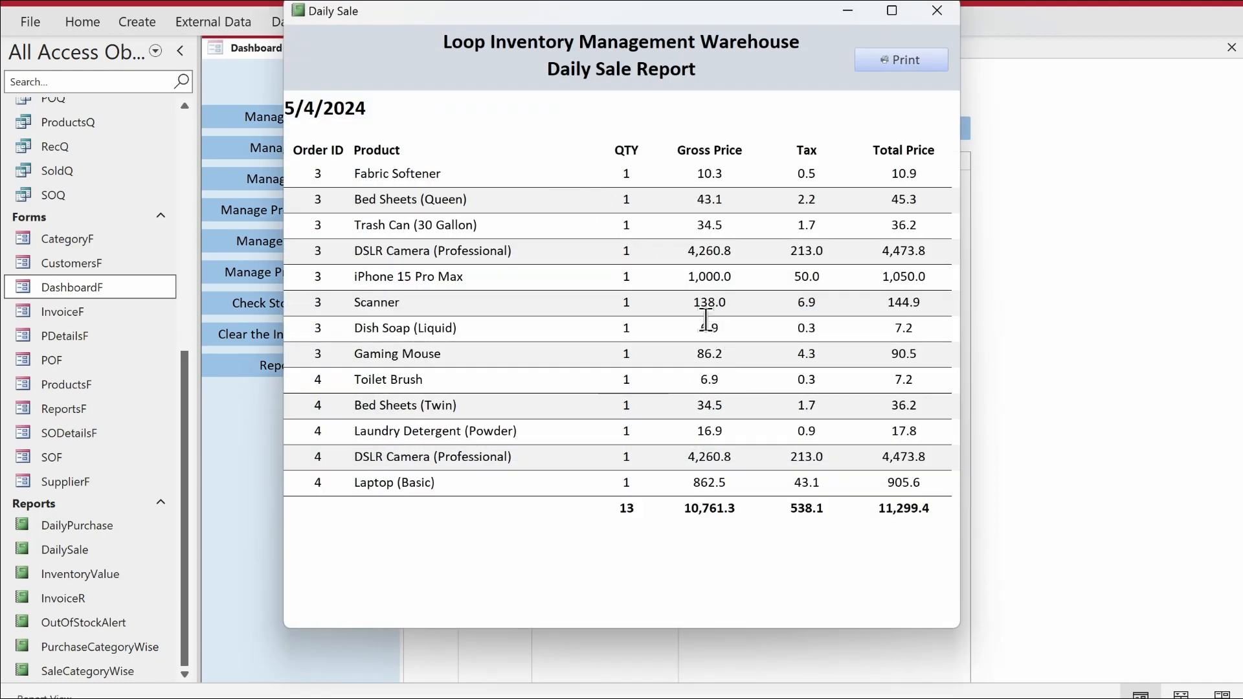
{"action": "left_click", "coordinate": [936, 11]}
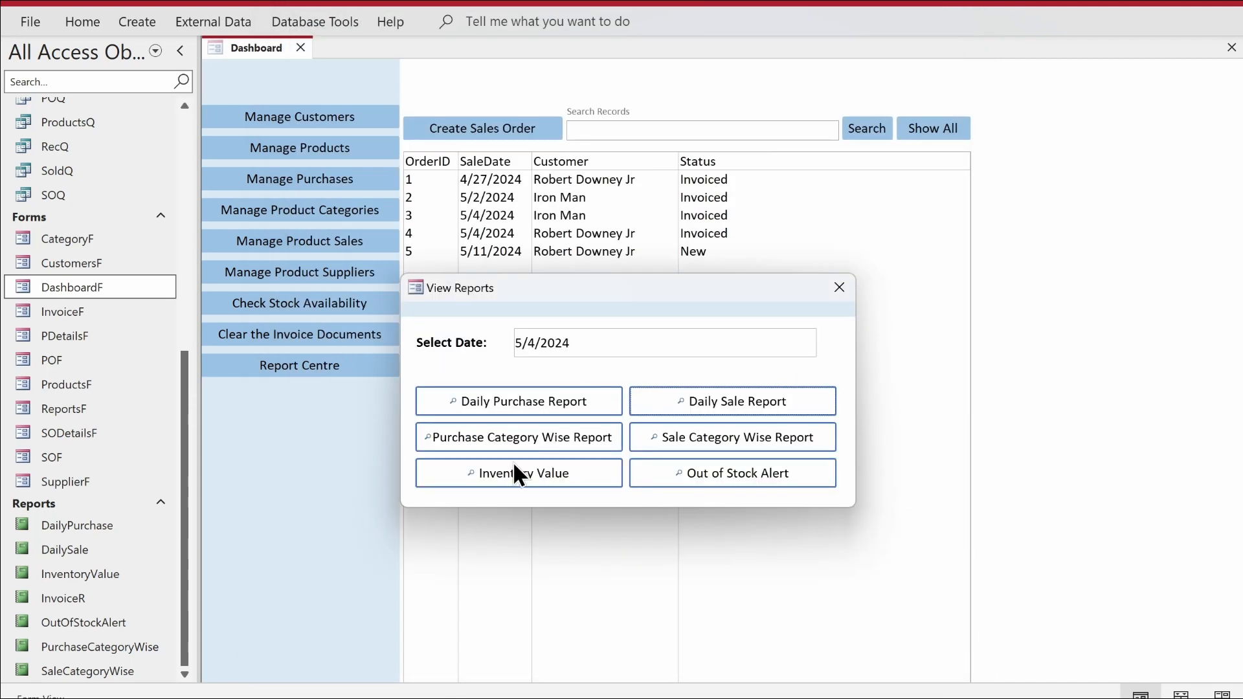
Step: Run the Purchase Category Wise Report and the Sale Category Wise Report from the View Reports form, closing each one
{"action": "left_click", "coordinate": [517, 437]}
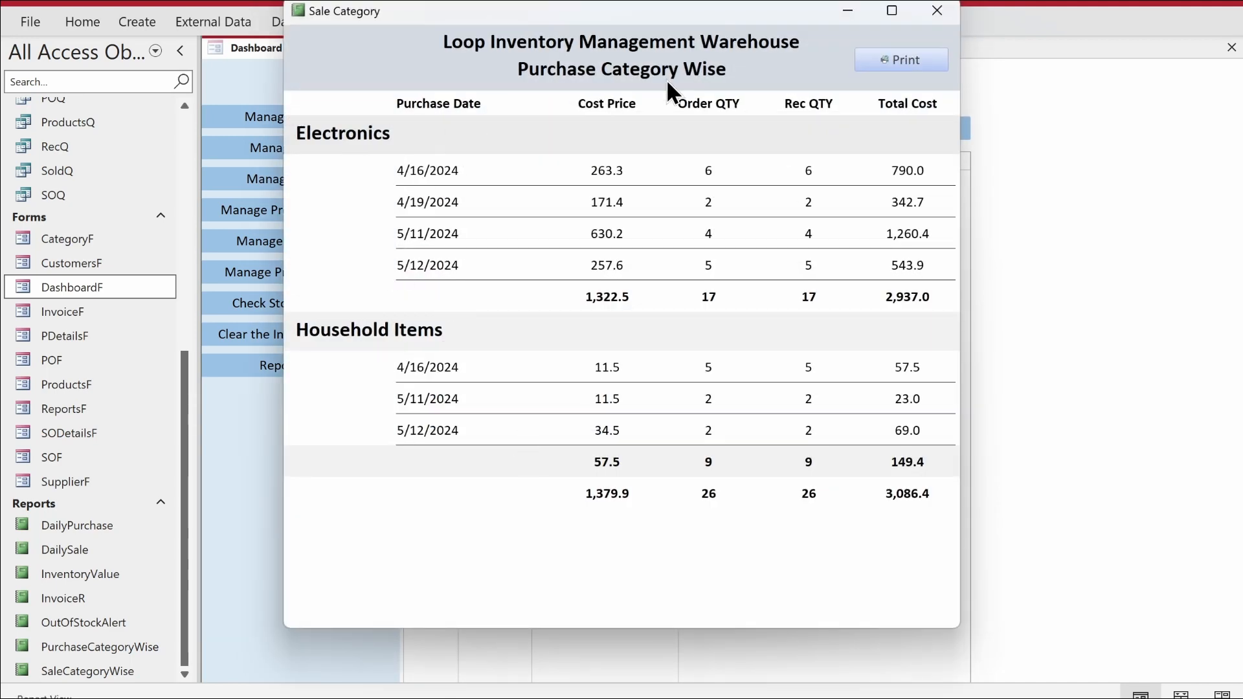
{"action": "left_click", "coordinate": [936, 11]}
{"action": "left_click", "coordinate": [707, 440]}
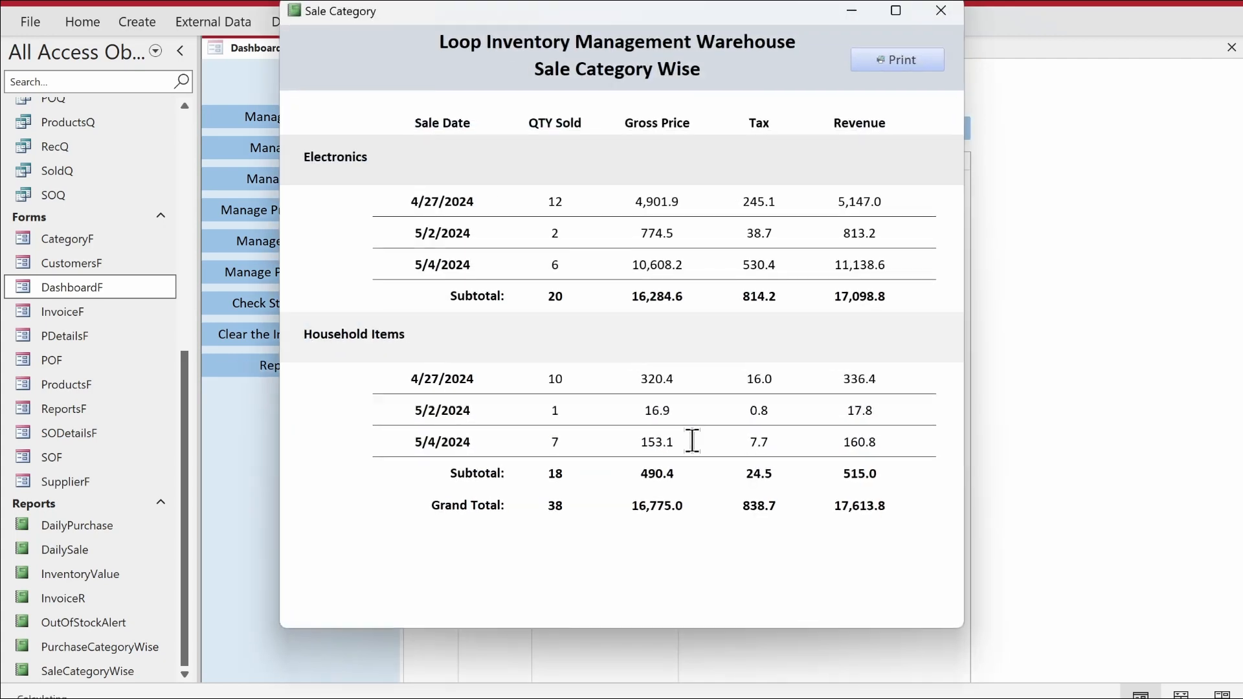
{"action": "left_click", "coordinate": [943, 11]}
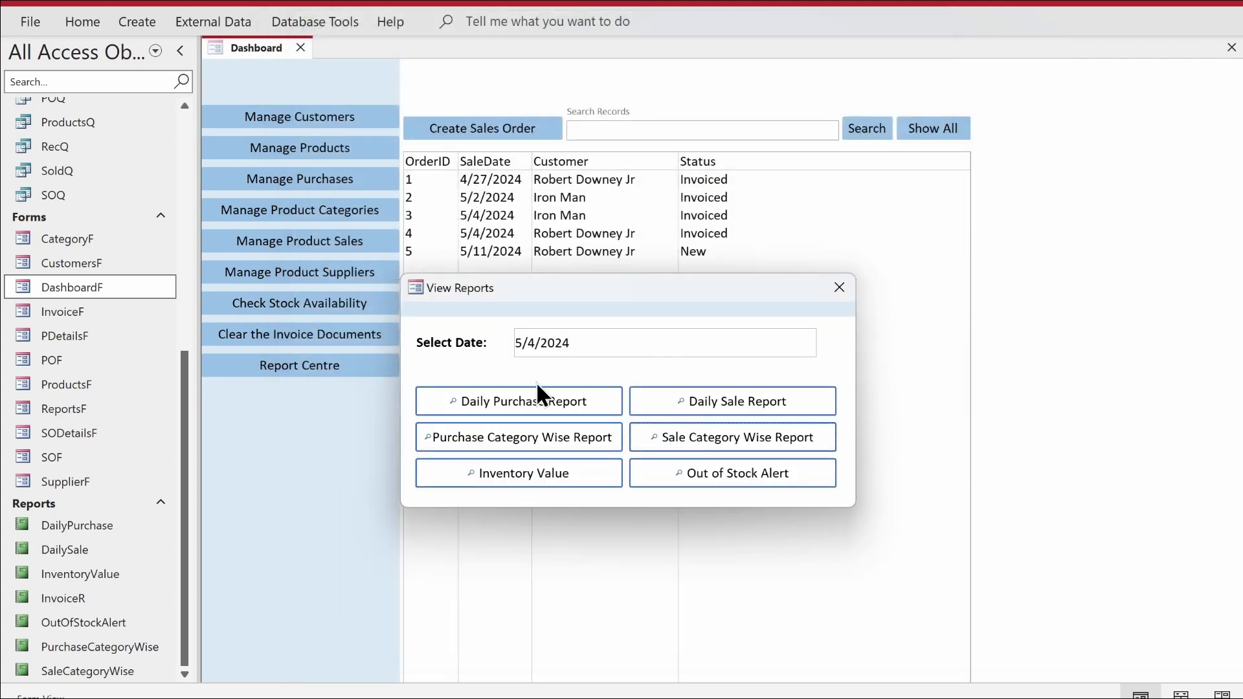
Step: Run the Inventory Value report and the Out of Stock Alert report from the View Reports form, closing each one
{"action": "left_click", "coordinate": [494, 471]}
{"action": "left_click", "coordinate": [941, 14]}
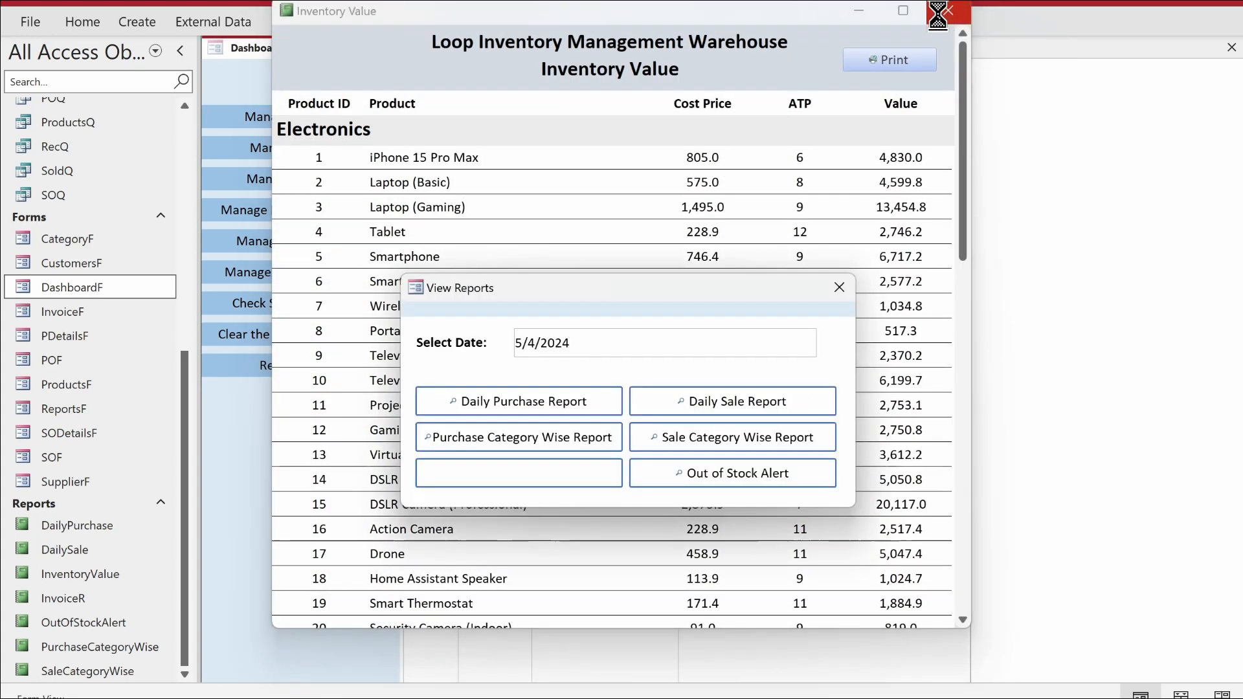
{"action": "left_click", "coordinate": [744, 460]}
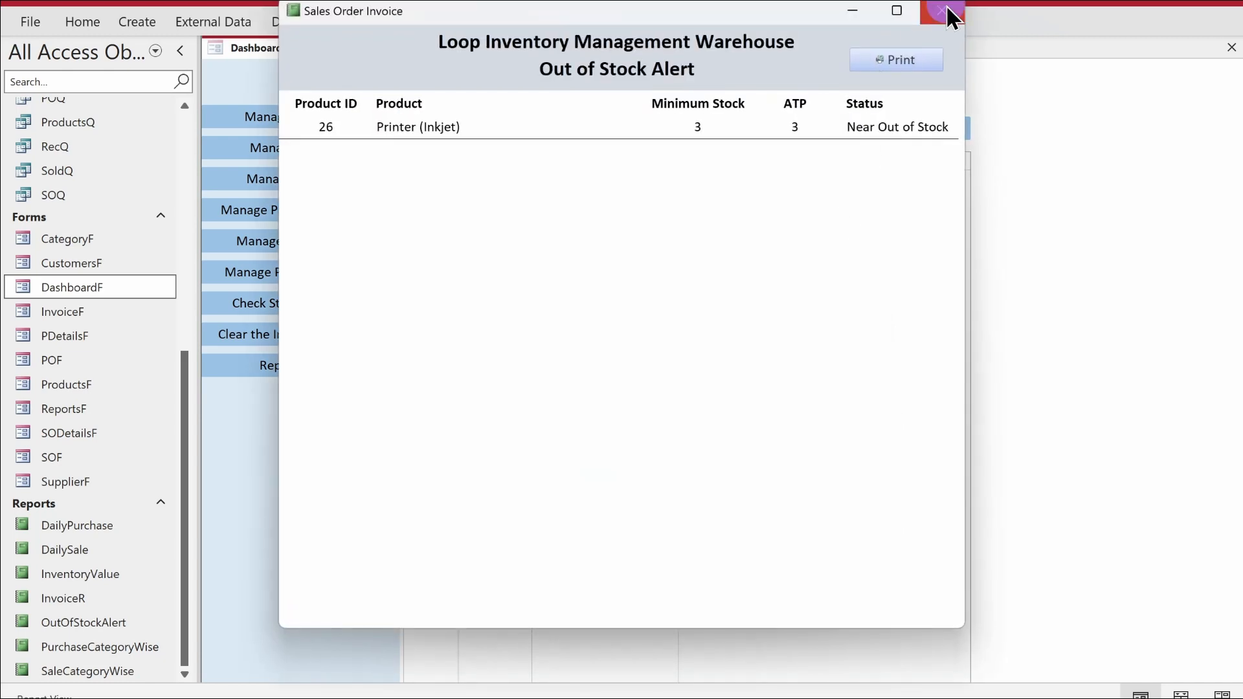
{"action": "left_click", "coordinate": [944, 12]}
Step: Move the View Reports form off the order list, run the Inventory Value report, shift its window aside, and close it
{"action": "left_click_drag", "start_coordinate": [645, 289], "coordinate": [943, 226]}
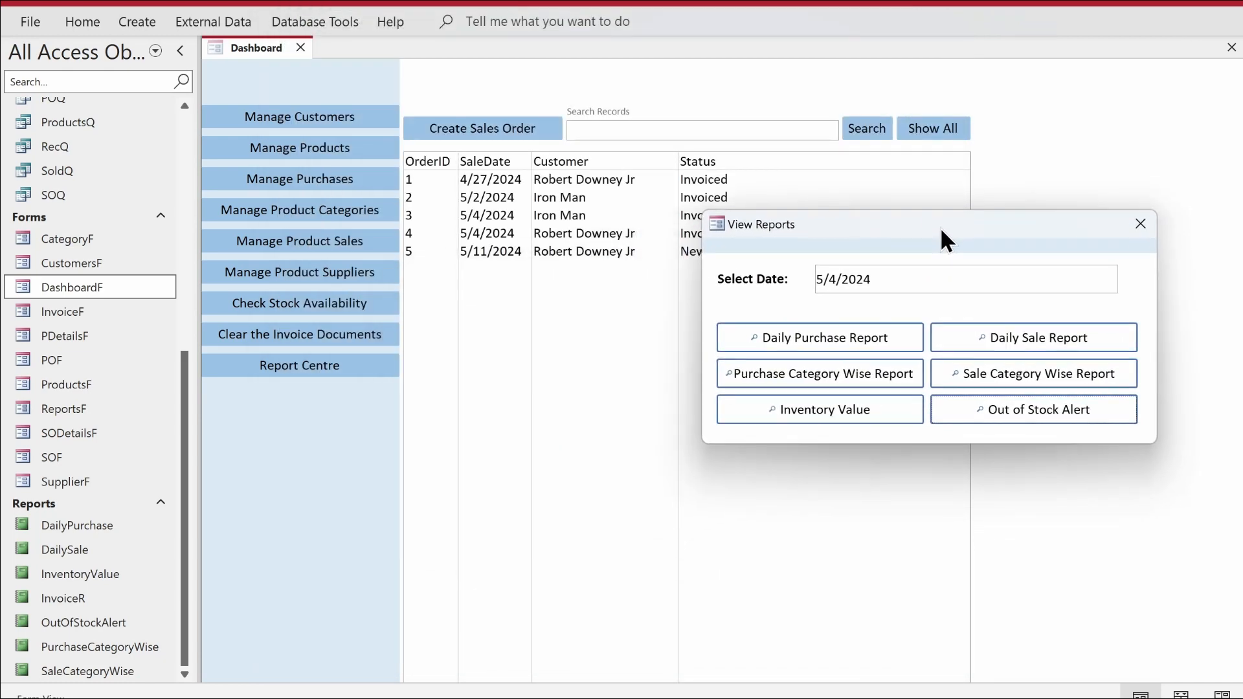
{"action": "left_click", "coordinate": [806, 400]}
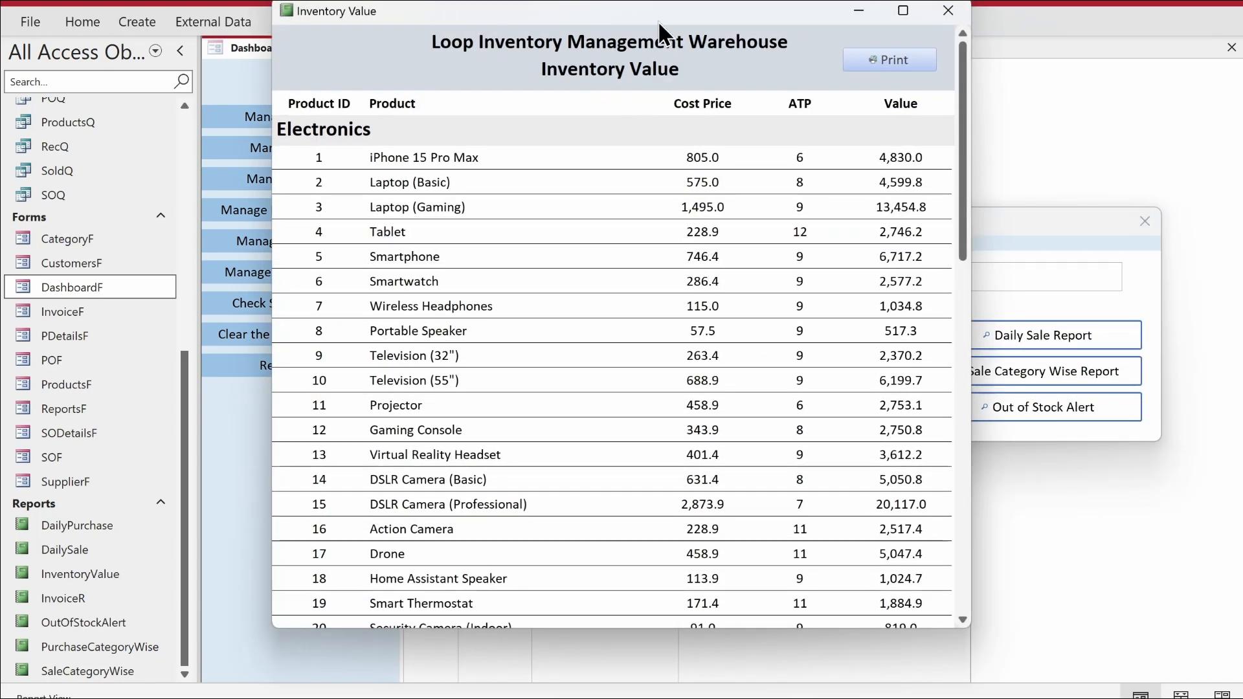
{"action": "left_click_drag", "start_coordinate": [656, 14], "coordinate": [449, 73]}
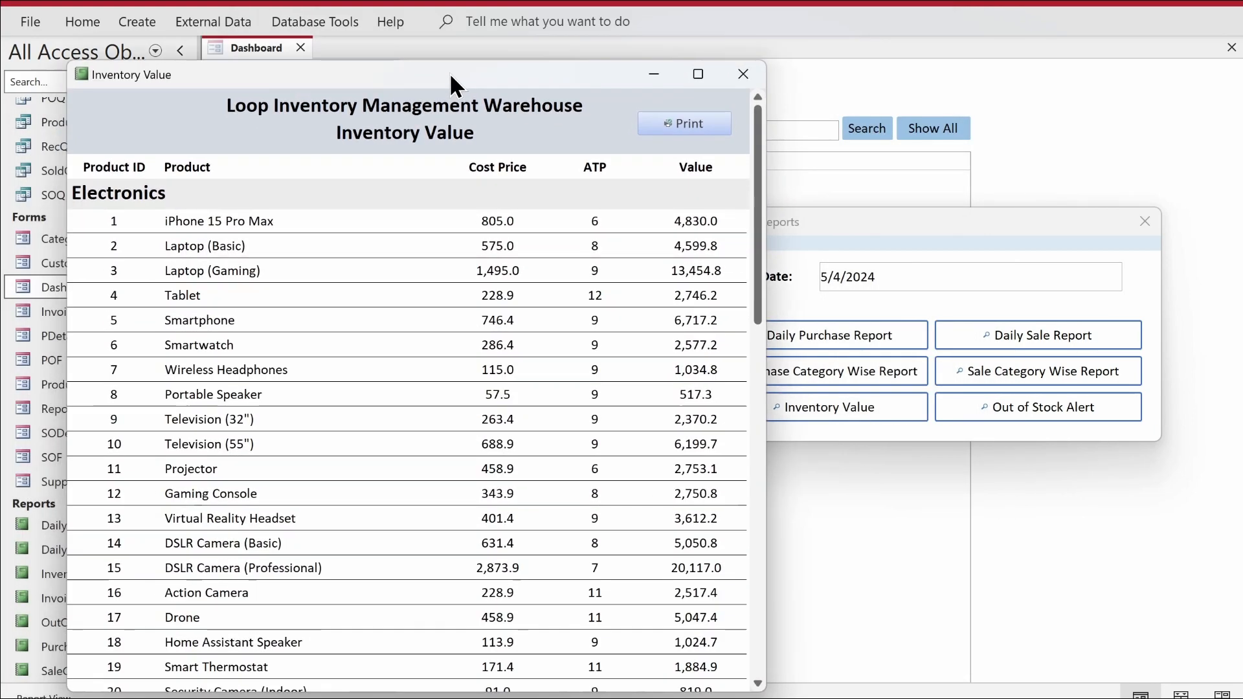
{"action": "left_click", "coordinate": [743, 75]}
Step: Move the View Reports form further aside, rerun the Inventory Value report, and place the two windows side by side
{"action": "left_click_drag", "start_coordinate": [919, 237], "coordinate": [973, 131]}
{"action": "left_click", "coordinate": [879, 300]}
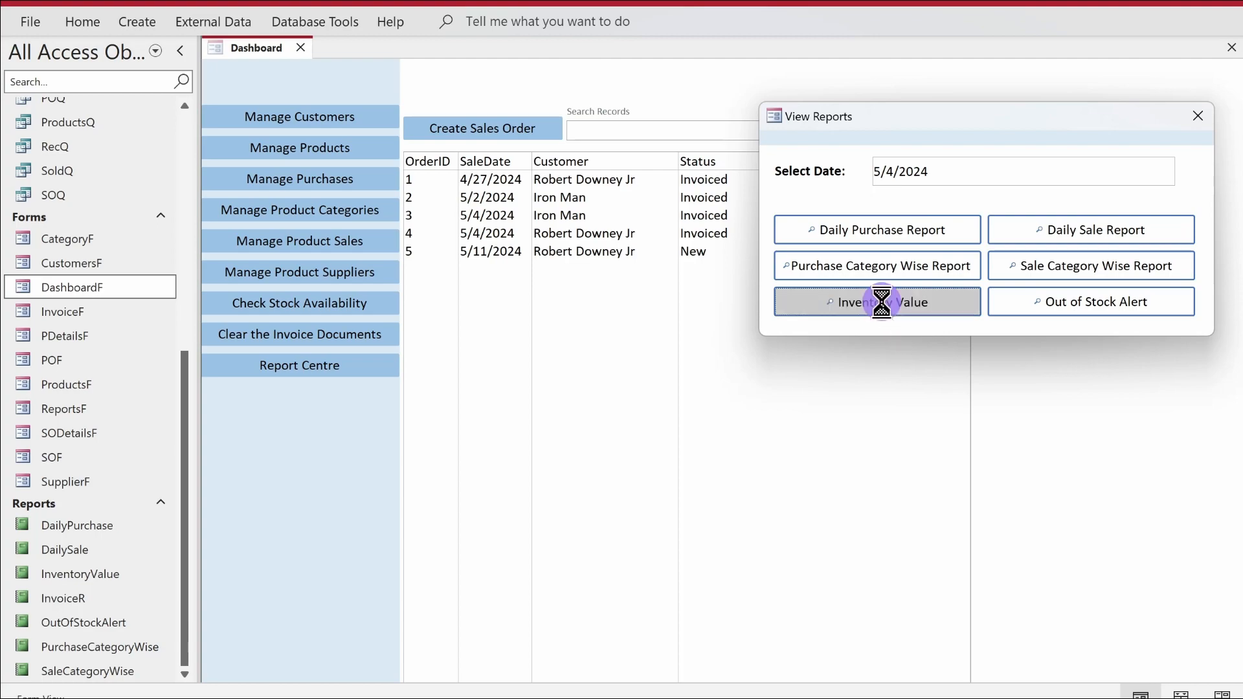
{"action": "left_click_drag", "start_coordinate": [639, 19], "coordinate": [418, 115]}
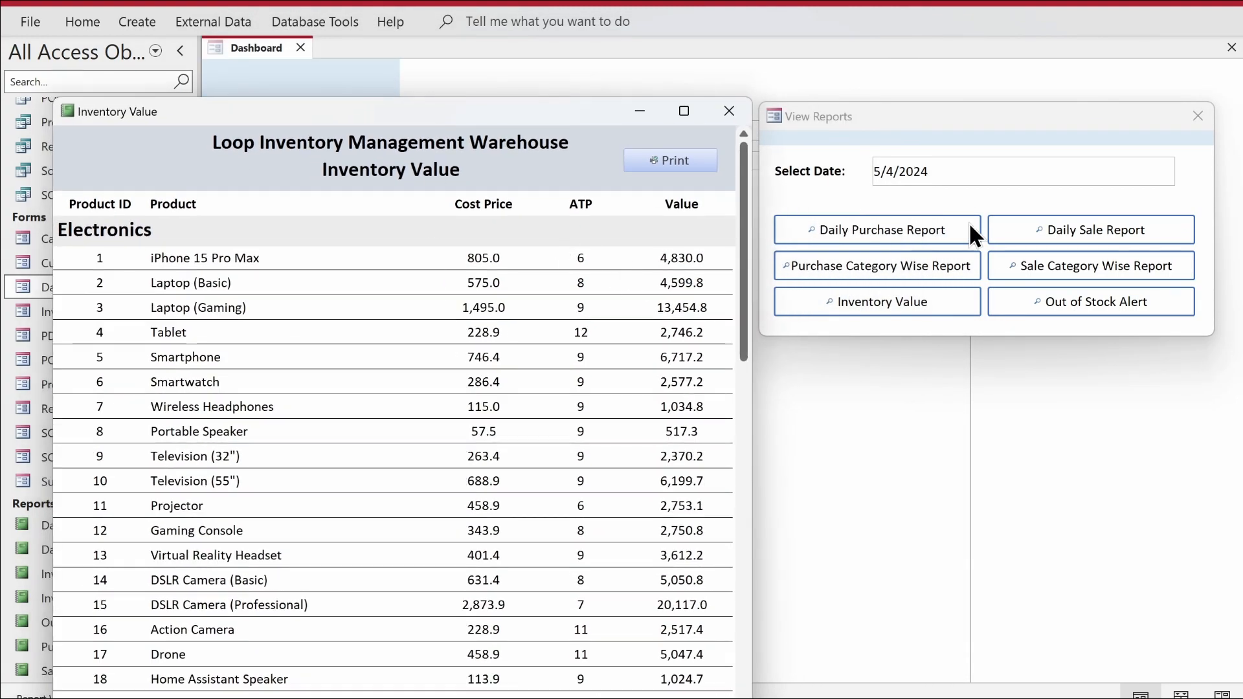
{"action": "left_click", "coordinate": [936, 114]}
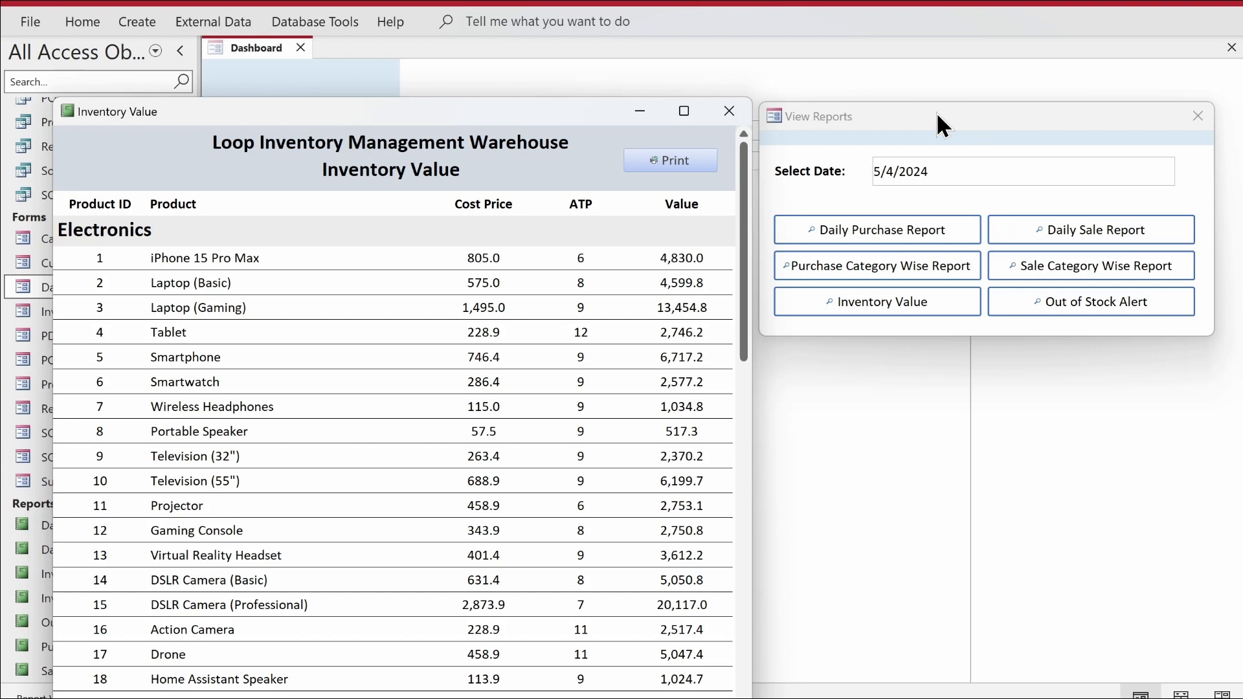